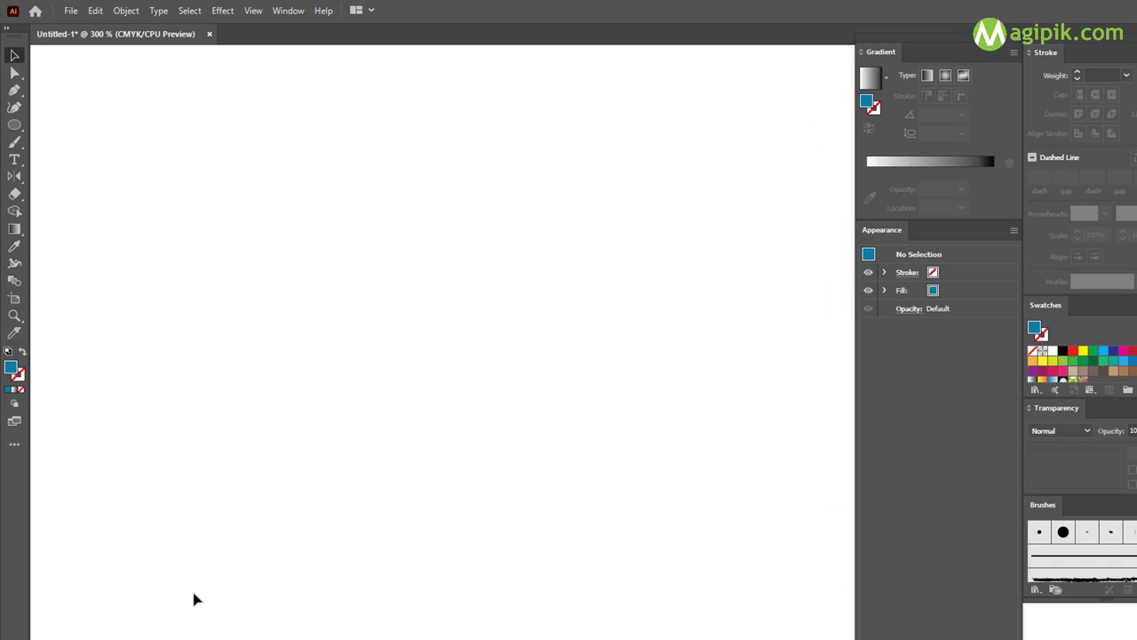
Create a 150 × 85 pt blue ellipse and move it toward the artboard's top-left
{"action": "key", "text": "l"}
{"action": "left_click", "coordinate": [462, 246]}
{"action": "type", "text": "150"}
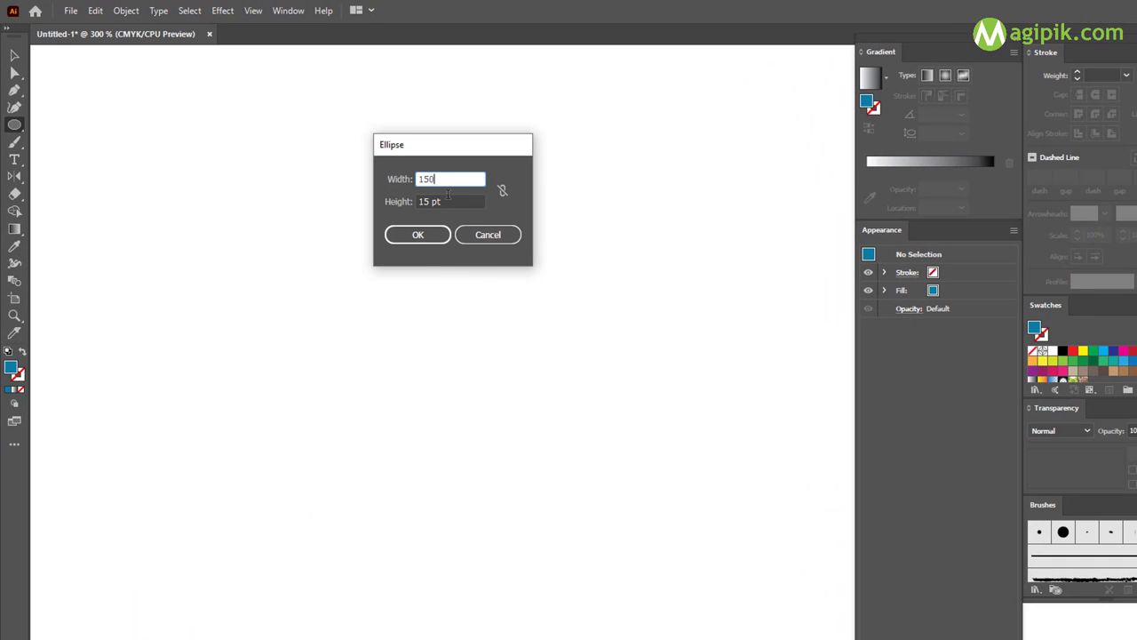
{"action": "key", "text": "Tab"}
{"action": "type", "text": "85"}
{"action": "left_click", "coordinate": [431, 236]}
{"action": "key", "text": "v"}
{"action": "mouse_move", "coordinate": [662, 328]}
{"action": "left_mouse_down"}
{"action": "mouse_move", "coordinate": [404, 261]}
{"action": "mouse_move", "coordinate": [411, 234]}
{"action": "left_mouse_up"}
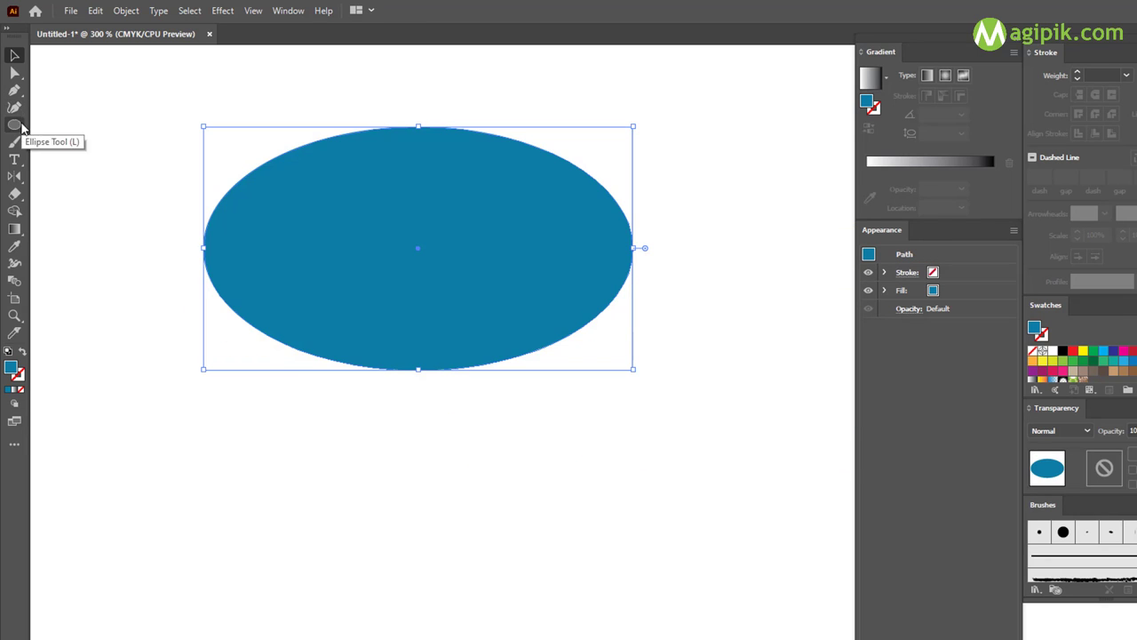
{"action": "right_click", "coordinate": [14, 125]}
Add a thin horizontal band rectangle across the ellipse and bring the ellipse in front
{"action": "left_click", "coordinate": [49, 125]}
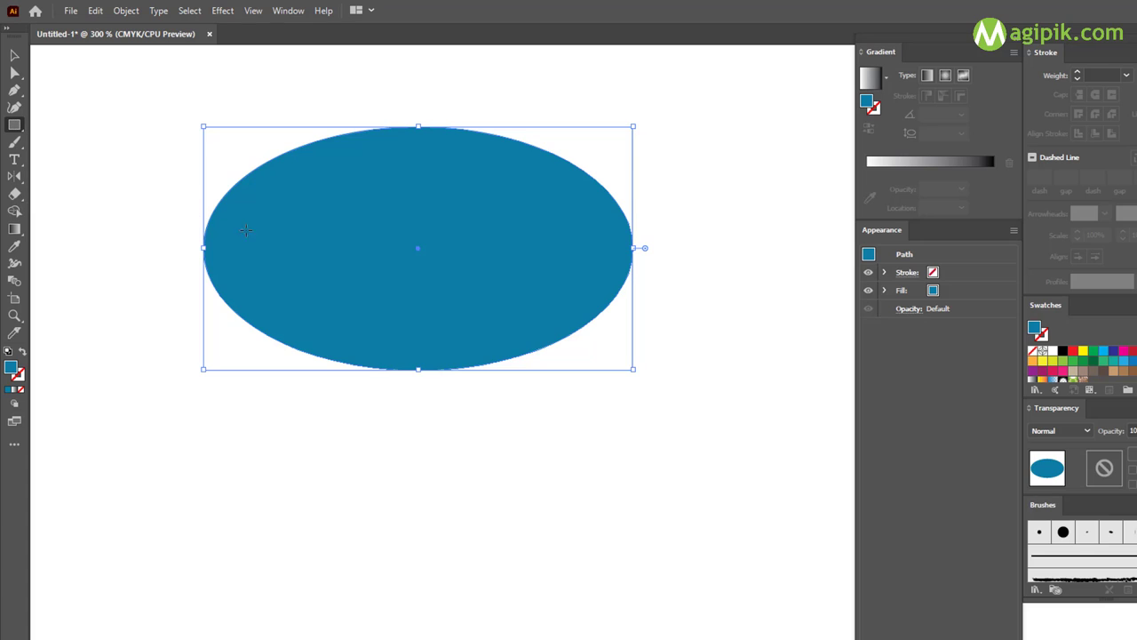
{"action": "left_click_drag", "start_coordinate": [181, 203], "coordinate": [655, 282]}
{"action": "key", "text": "v"}
{"action": "key", "text": "ctrl+a"}
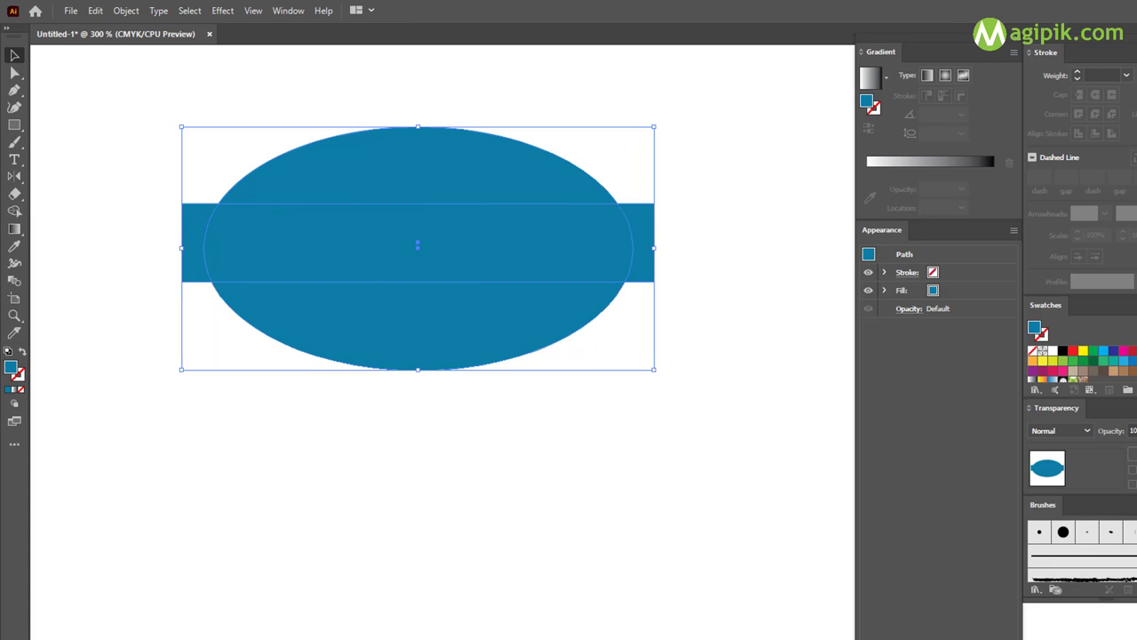
{"action": "left_click", "coordinate": [380, 448]}
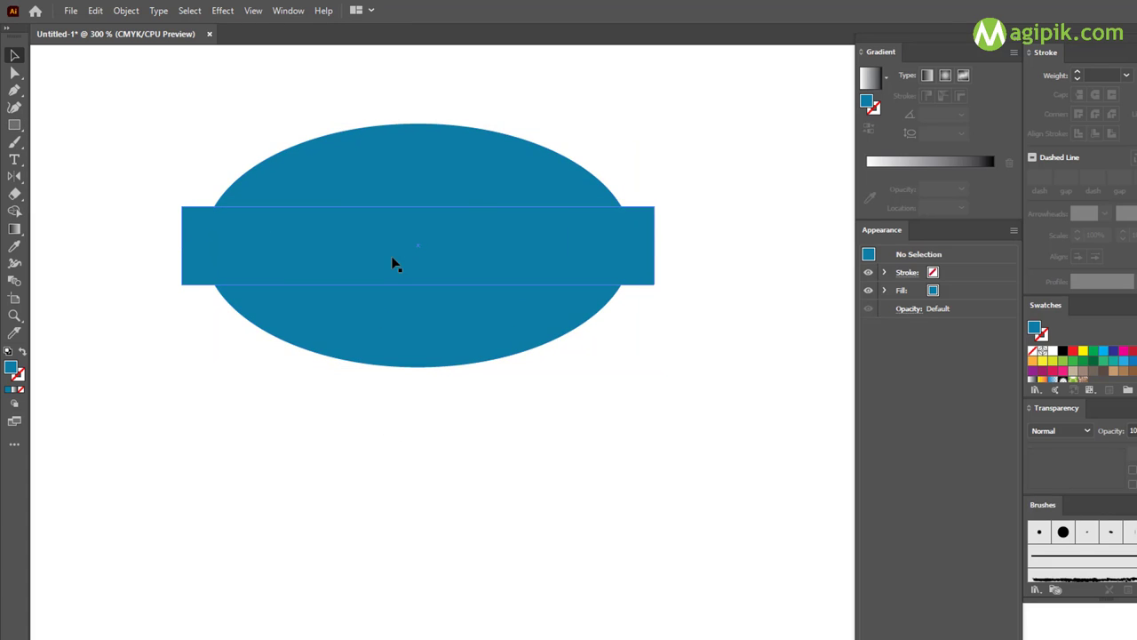
{"action": "left_click", "coordinate": [393, 258]}
{"action": "left_click_drag", "start_coordinate": [418, 205], "coordinate": [416, 235]}
{"action": "left_click", "coordinate": [432, 213]}
{"action": "key", "text": "ctrl+shift+bracketright"}
{"action": "left_click", "coordinate": [140, 210]}
Pull the ellipse's left and right anchors into sharp points, then delete the band
{"action": "key", "text": "a"}
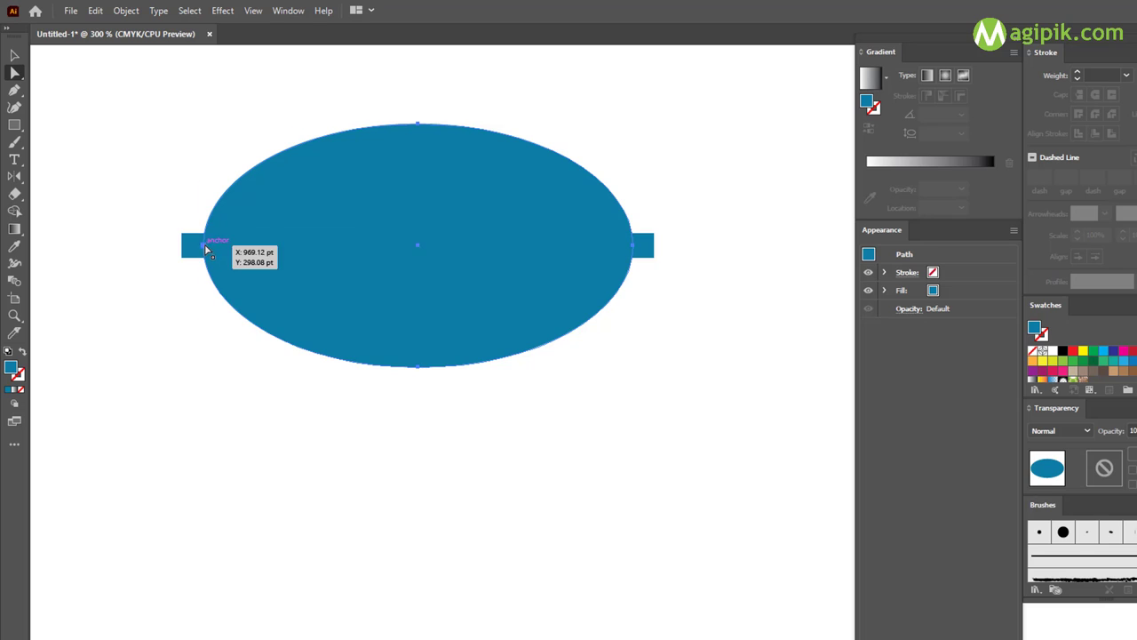
{"action": "left_click_drag", "start_coordinate": [206, 248], "coordinate": [204, 230]}
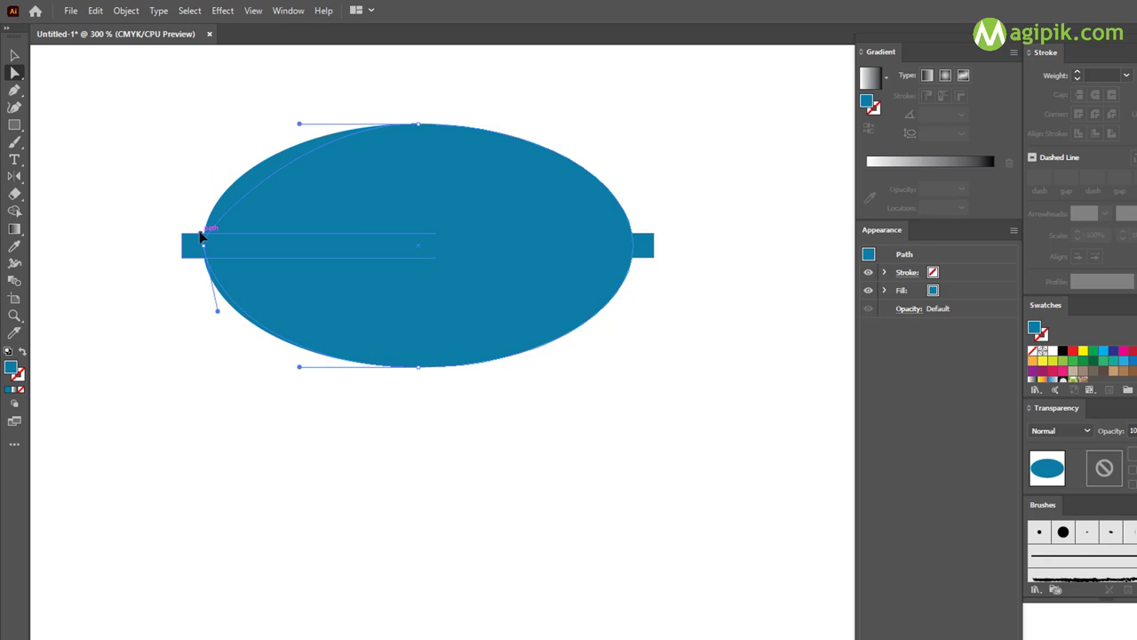
{"action": "left_click_drag", "start_coordinate": [197, 312], "coordinate": [203, 258]}
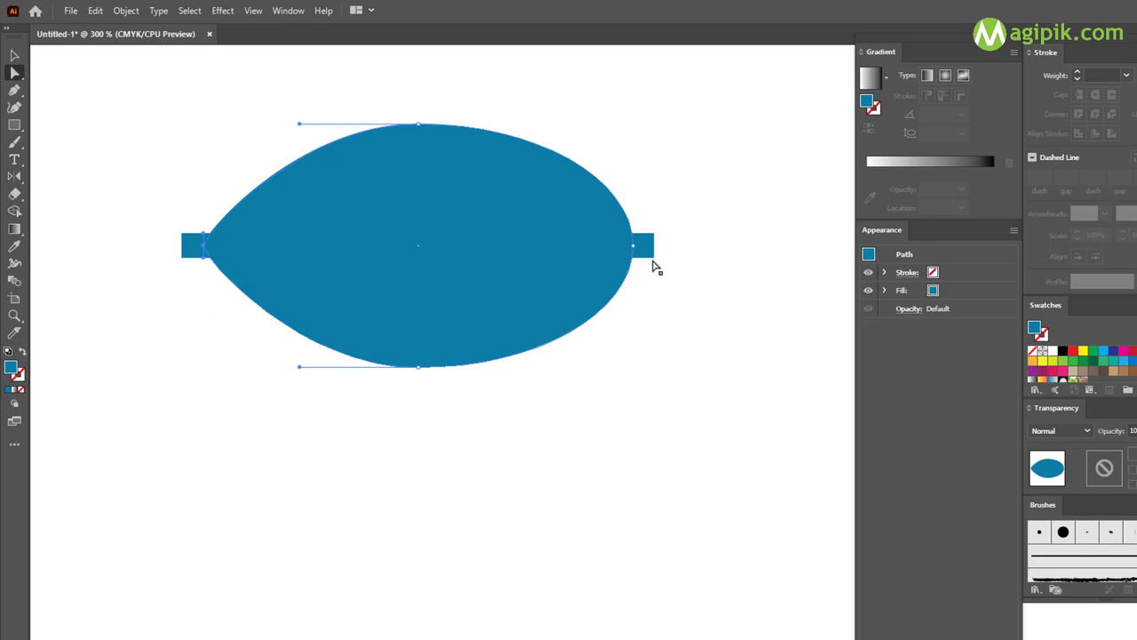
{"action": "left_click_drag", "start_coordinate": [633, 247], "coordinate": [632, 234]}
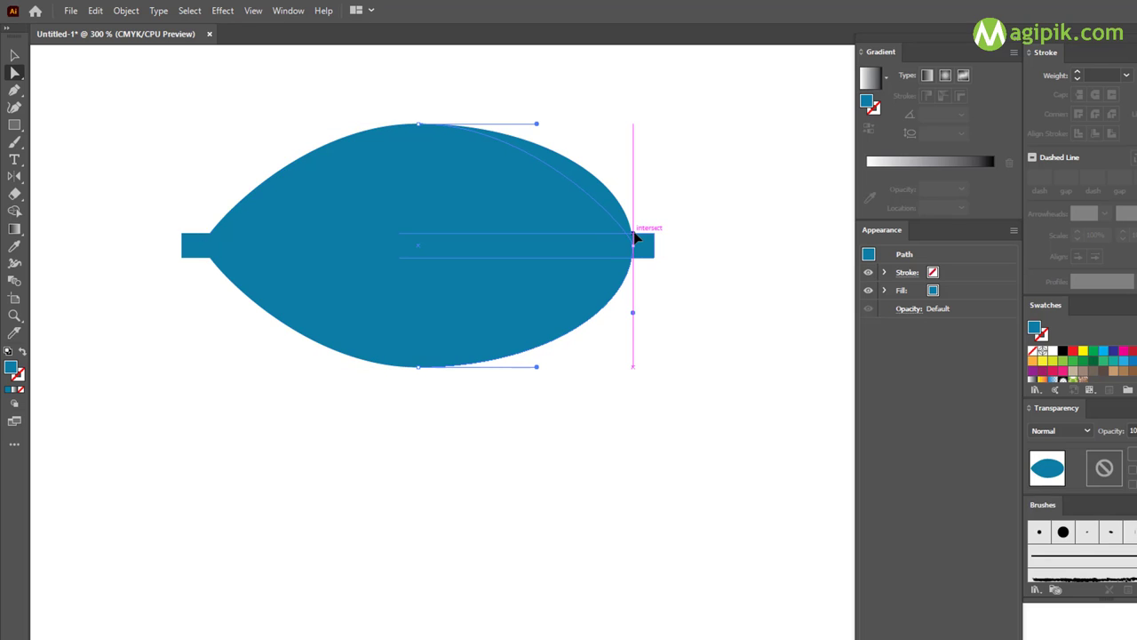
{"action": "left_click_drag", "start_coordinate": [638, 311], "coordinate": [634, 261]}
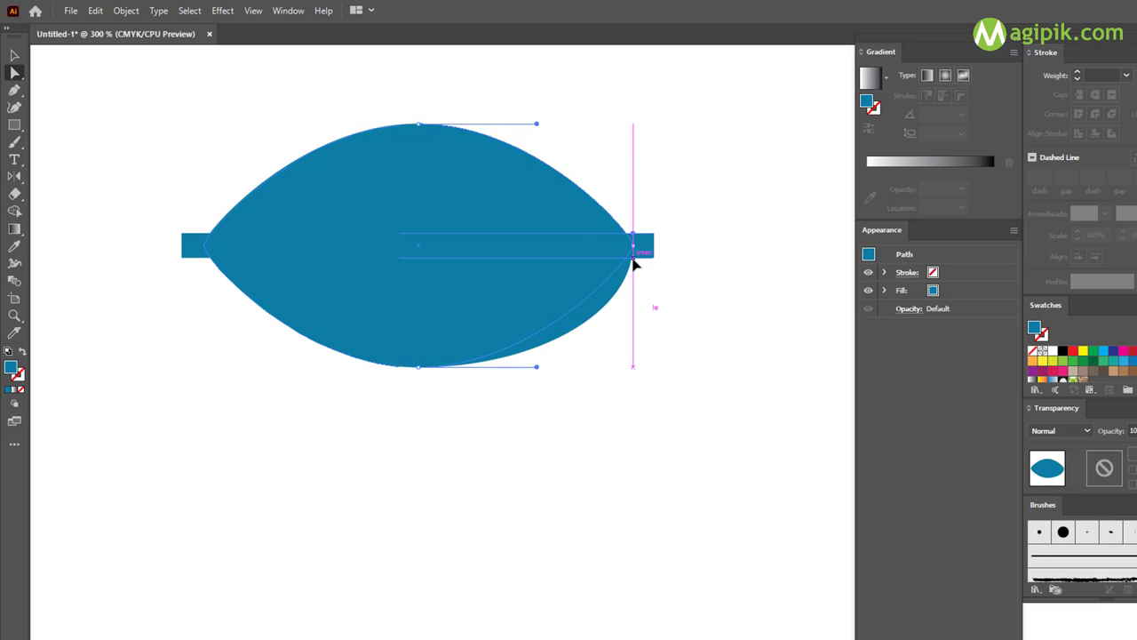
{"action": "key", "text": "v"}
{"action": "left_click", "coordinate": [653, 249]}
{"action": "key", "text": "Delete"}
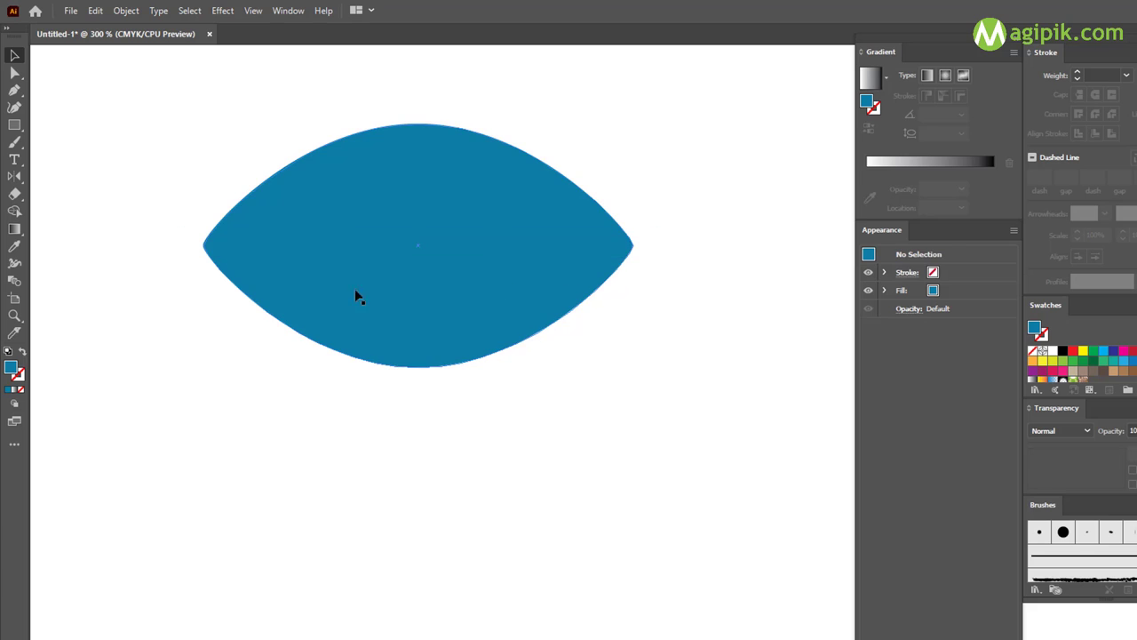
Erase the lens's top and bottom tips so both ends are flat
{"action": "key", "text": "m"}
{"action": "left_click", "coordinate": [16, 192]}
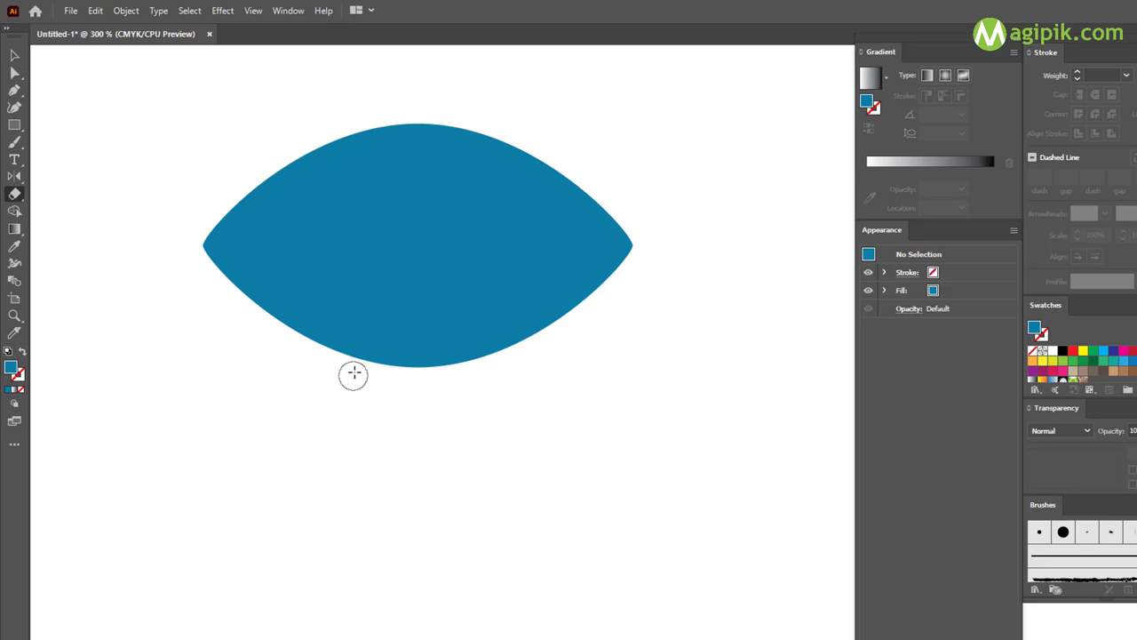
{"action": "left_click_drag", "start_coordinate": [318, 348], "coordinate": [533, 397]}
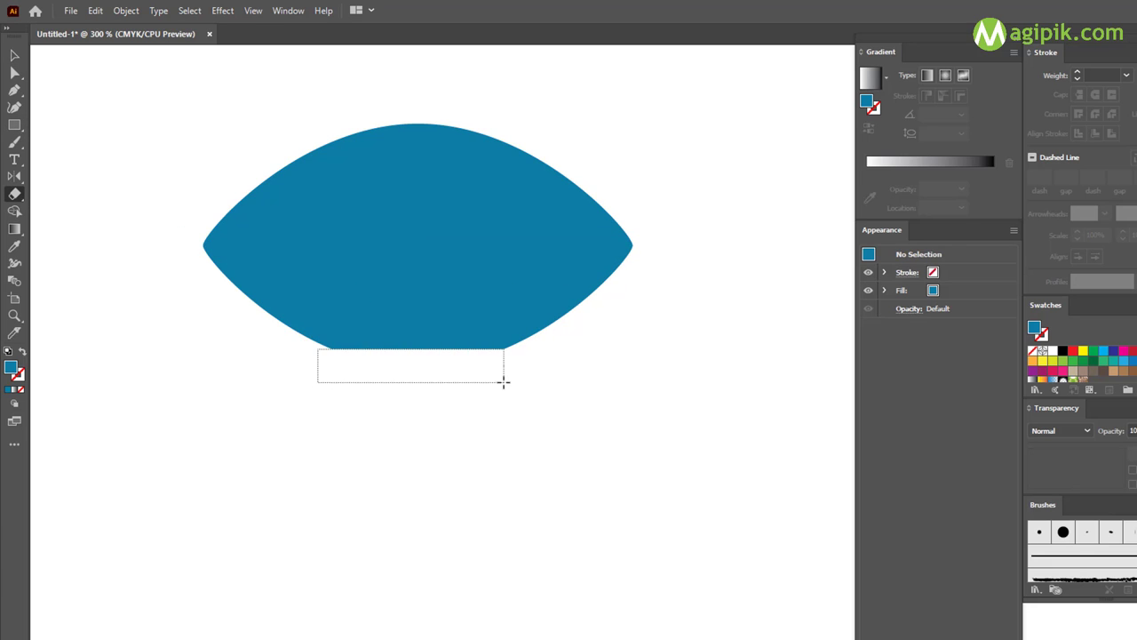
{"action": "left_click_drag", "start_coordinate": [352, 144], "coordinate": [561, 151]}
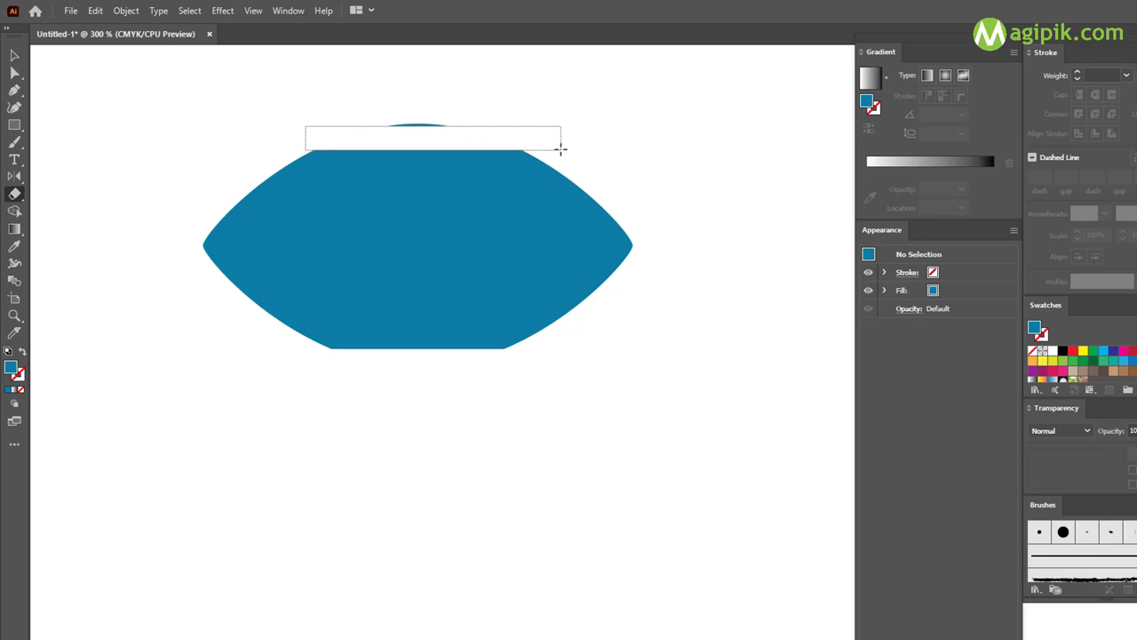
{"action": "left_click_drag", "start_coordinate": [560, 151], "coordinate": [561, 151]}
{"action": "left_click", "coordinate": [14, 55]}
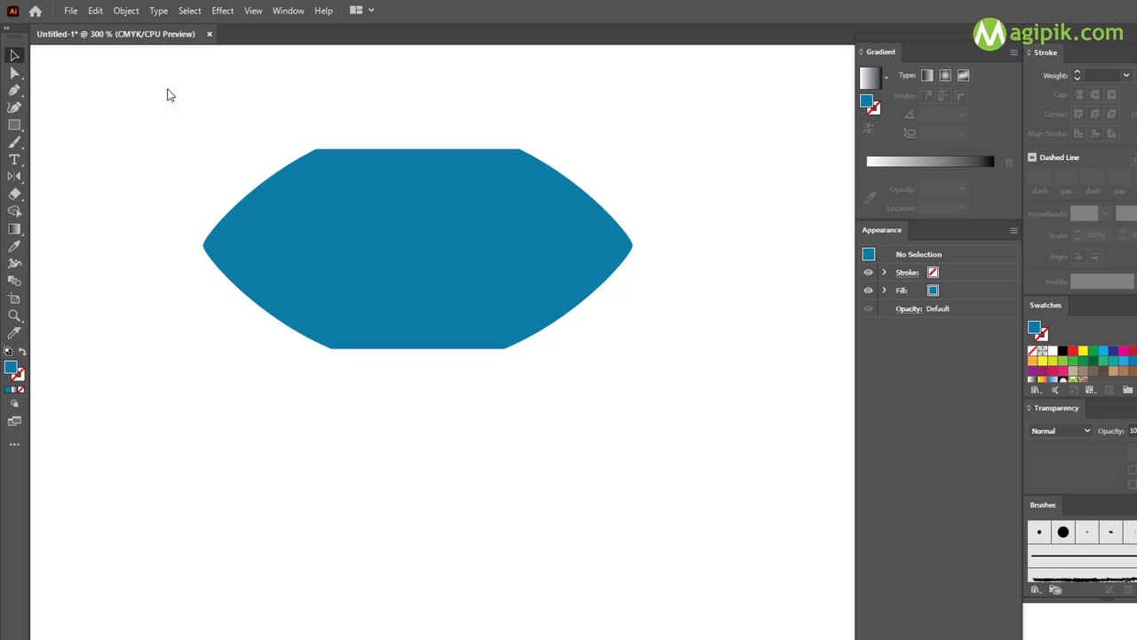
Draw a neck rectangle on the lens's flat top, widened slightly left
{"action": "left_click_drag", "start_coordinate": [314, 111], "coordinate": [520, 160]}
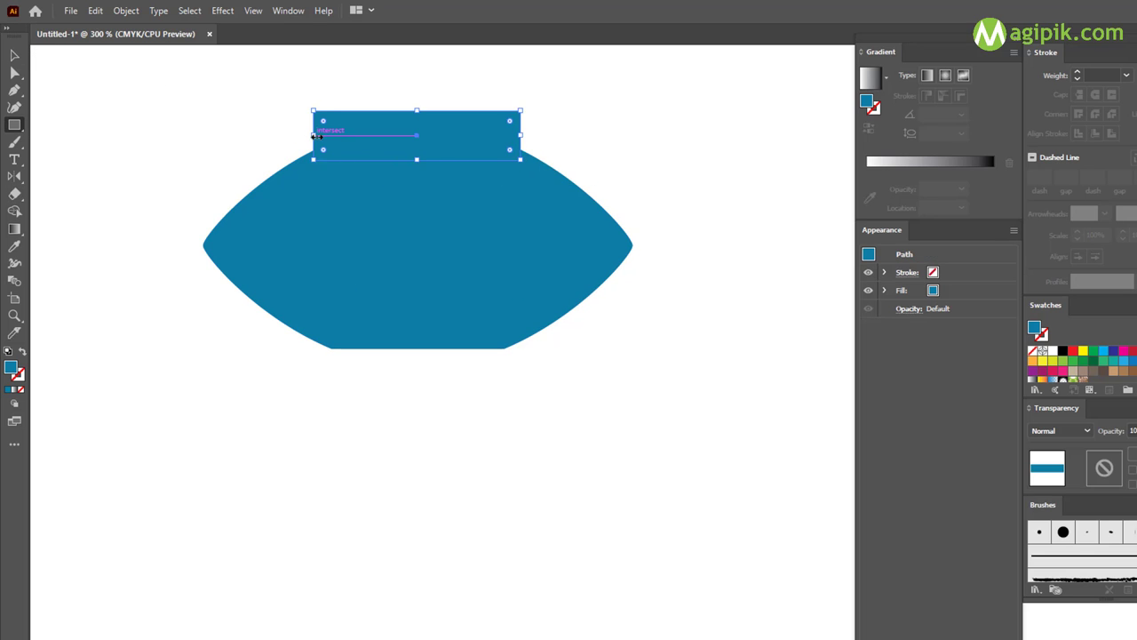
{"action": "left_click", "coordinate": [320, 135]}
{"action": "left_click_drag", "start_coordinate": [318, 138], "coordinate": [316, 136]}
Add an anchor mid-way along the body's top edge and pull it down into a rounded dip
{"action": "key", "text": "v"}
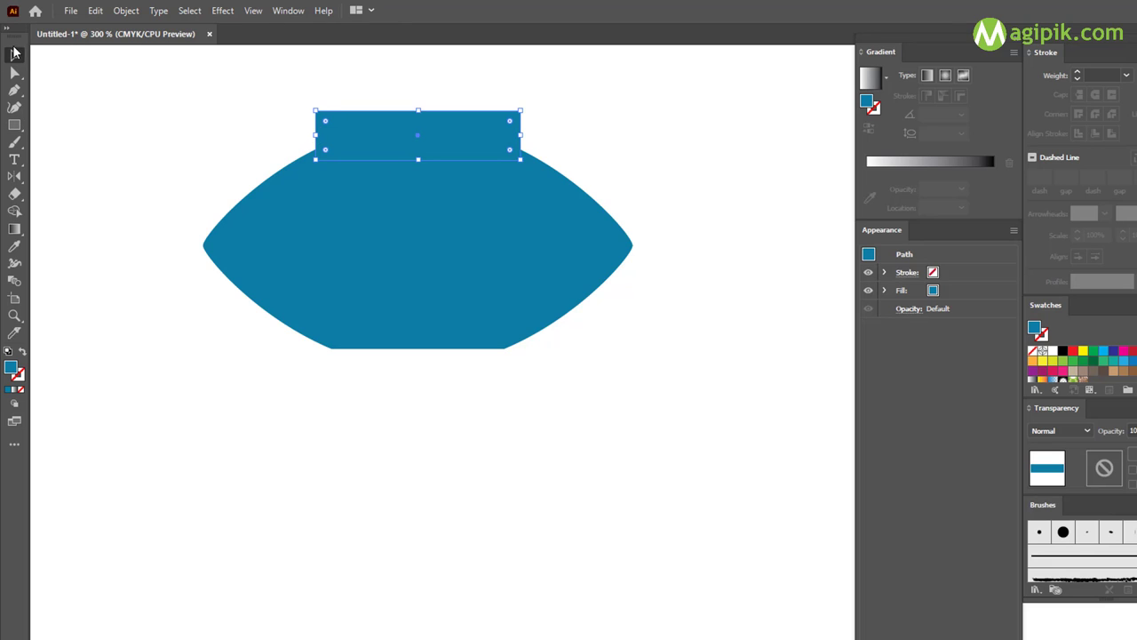
{"action": "left_click", "coordinate": [569, 196]}
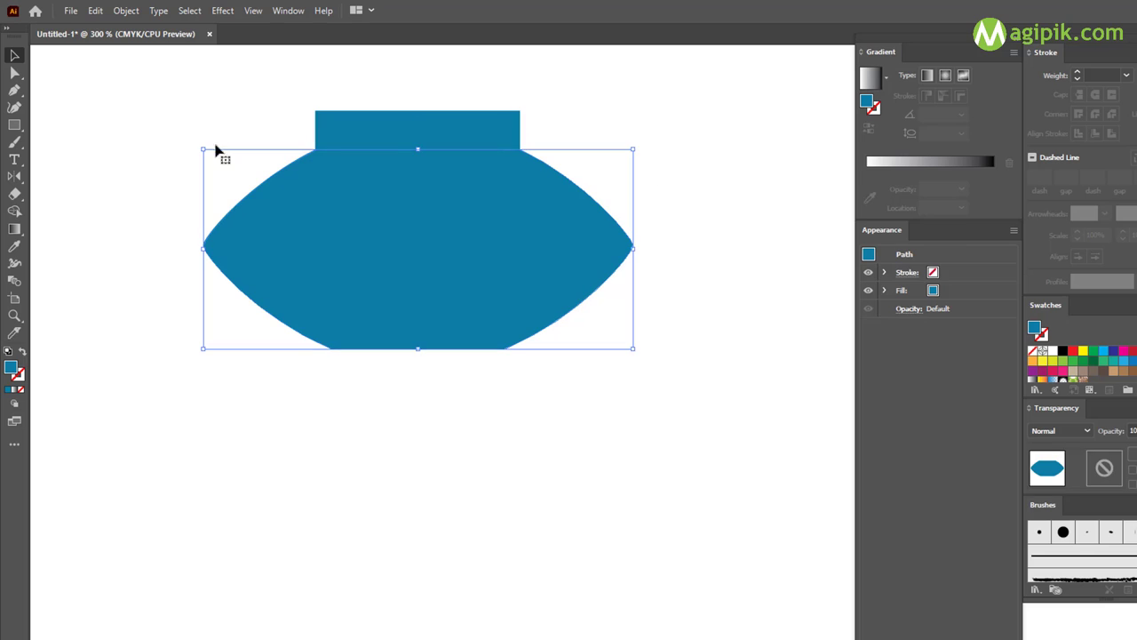
{"action": "left_click", "coordinate": [14, 75]}
{"action": "left_click", "coordinate": [14, 89]}
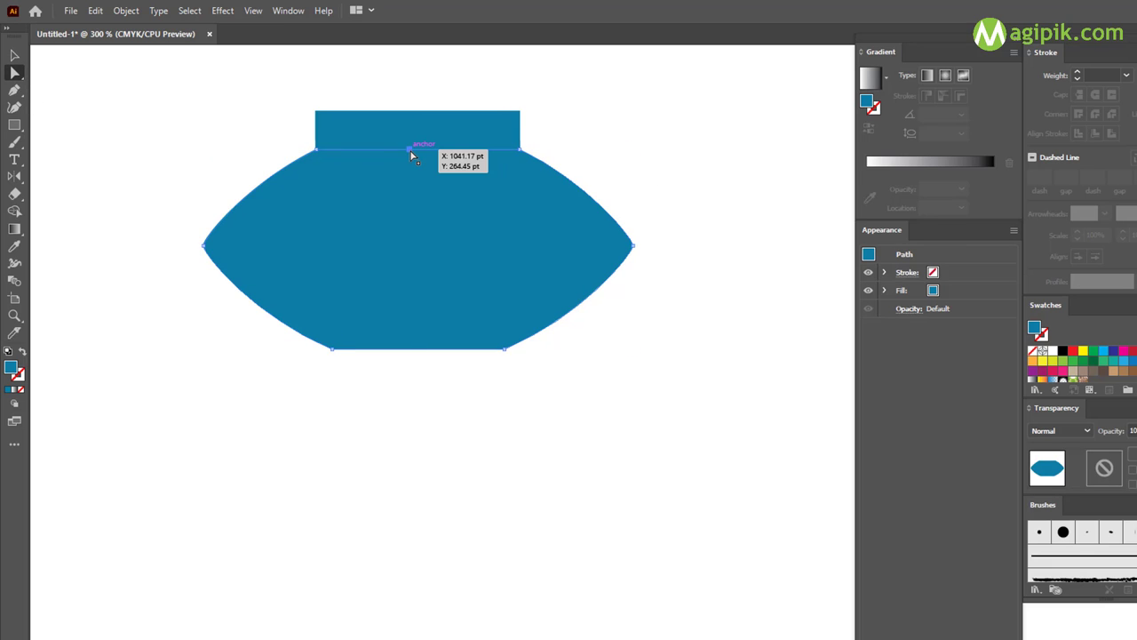
{"action": "left_click_drag", "start_coordinate": [410, 154], "coordinate": [409, 157]}
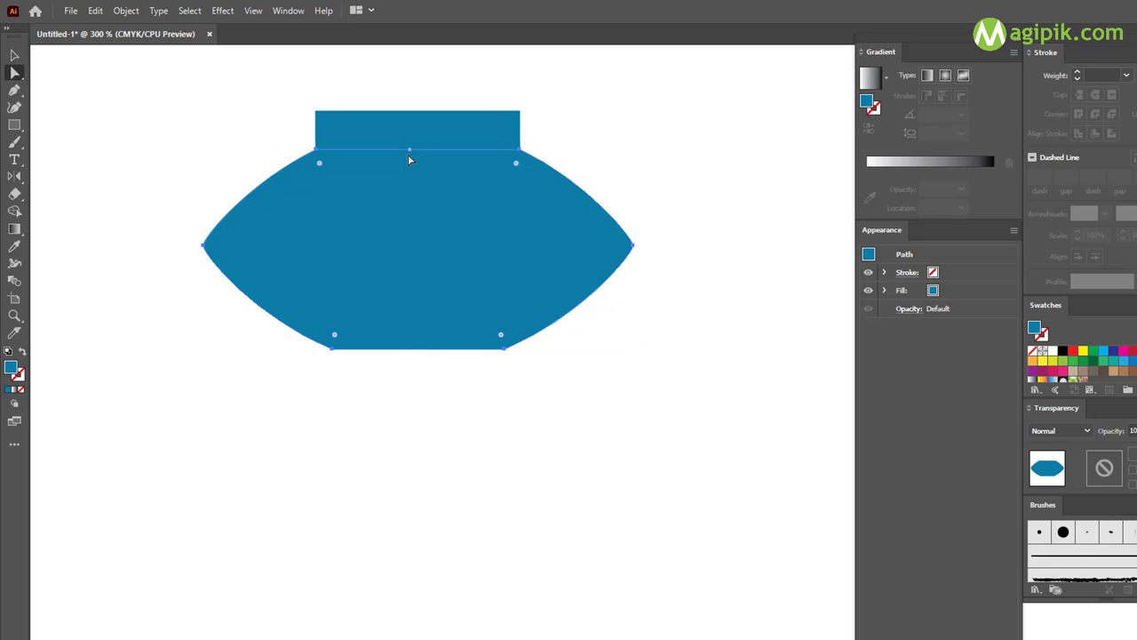
{"action": "left_click", "coordinate": [14, 107]}
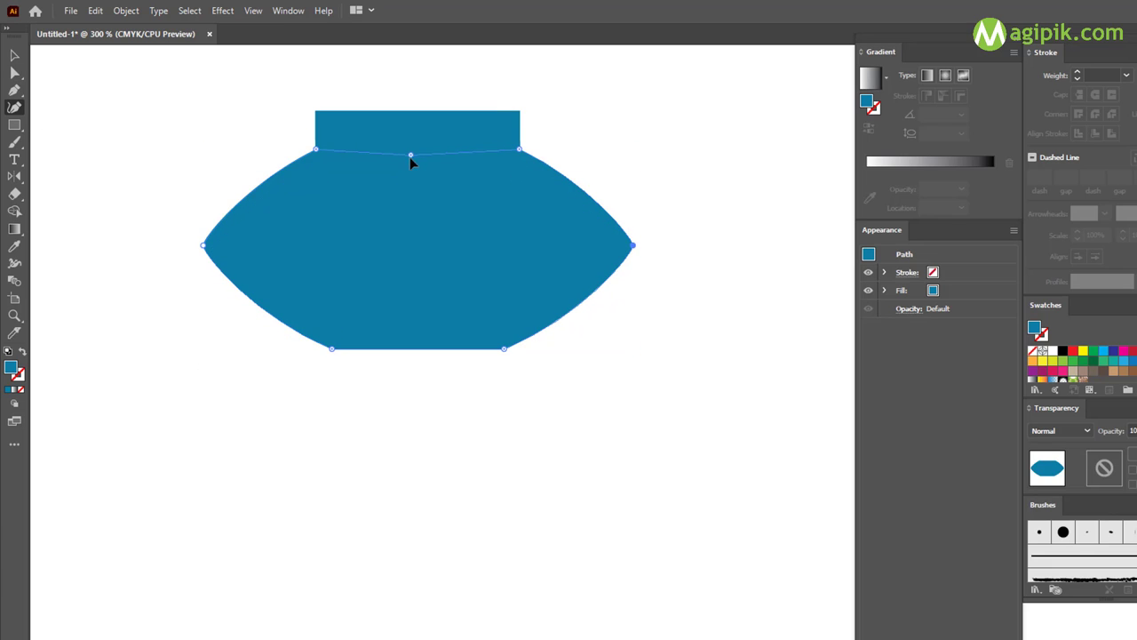
{"action": "mouse_move", "coordinate": [409, 173]}
{"action": "left_mouse_down"}
{"action": "mouse_move", "coordinate": [411, 184]}
{"action": "mouse_move", "coordinate": [420, 166]}
{"action": "left_mouse_up"}
{"action": "key", "text": "a"}
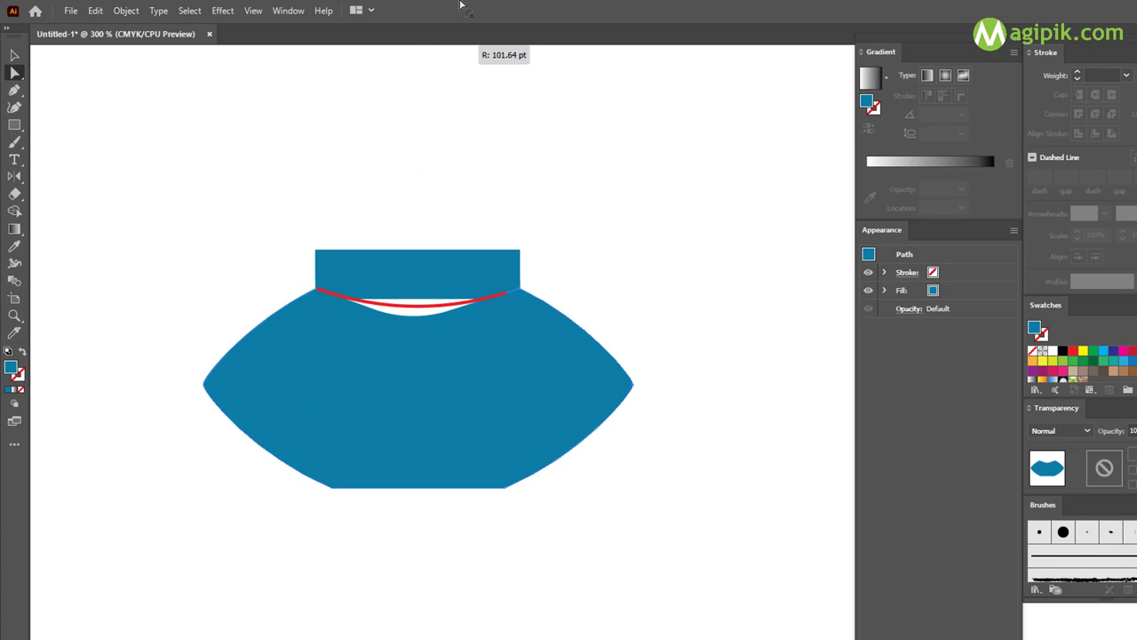
{"action": "left_click_drag", "start_coordinate": [420, 166], "coordinate": [427, 54]}
Move the neck rectangle down and merge it into the body's curved top
{"action": "left_click_drag", "start_coordinate": [457, 306], "coordinate": [461, 320]}
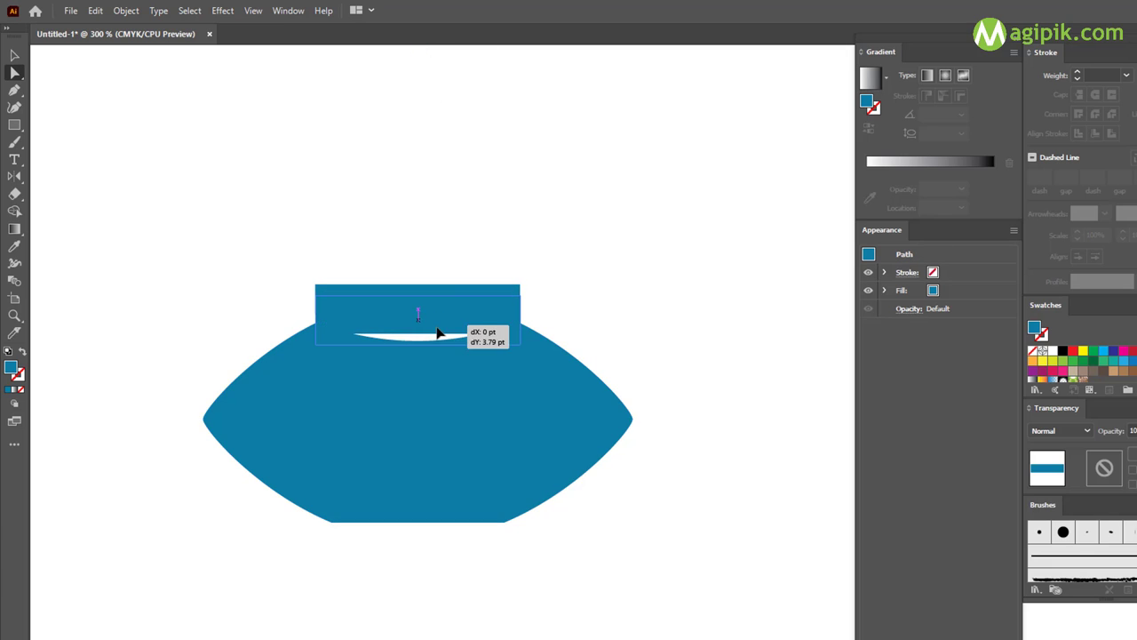
{"action": "key", "text": "v"}
{"action": "left_click", "coordinate": [461, 388], "text": "shift"}
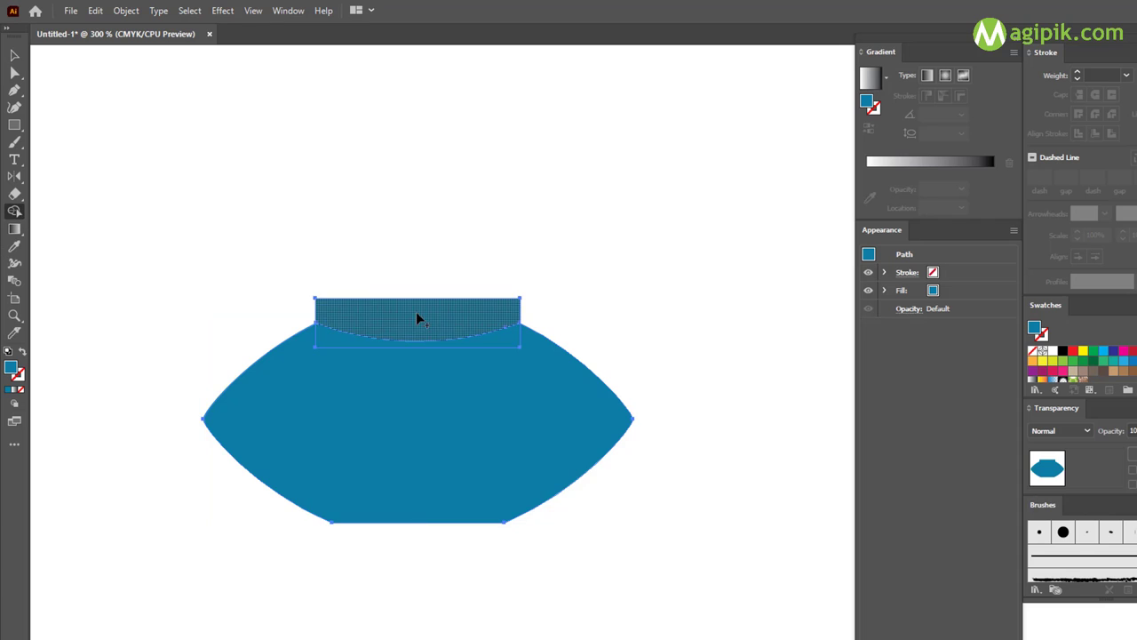
{"action": "left_click", "coordinate": [493, 340]}
Check the reshaped neck and body by selecting each in turn
{"action": "left_click", "coordinate": [483, 321]}
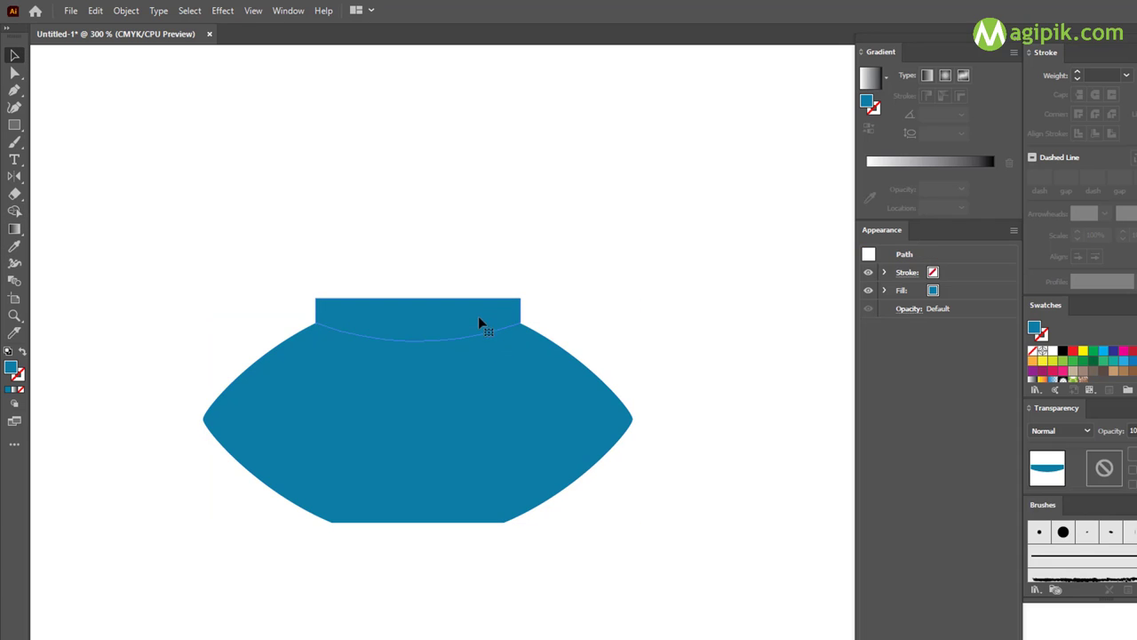
{"action": "left_click", "coordinate": [474, 358]}
{"action": "left_click", "coordinate": [498, 333]}
{"action": "left_click", "coordinate": [482, 318]}
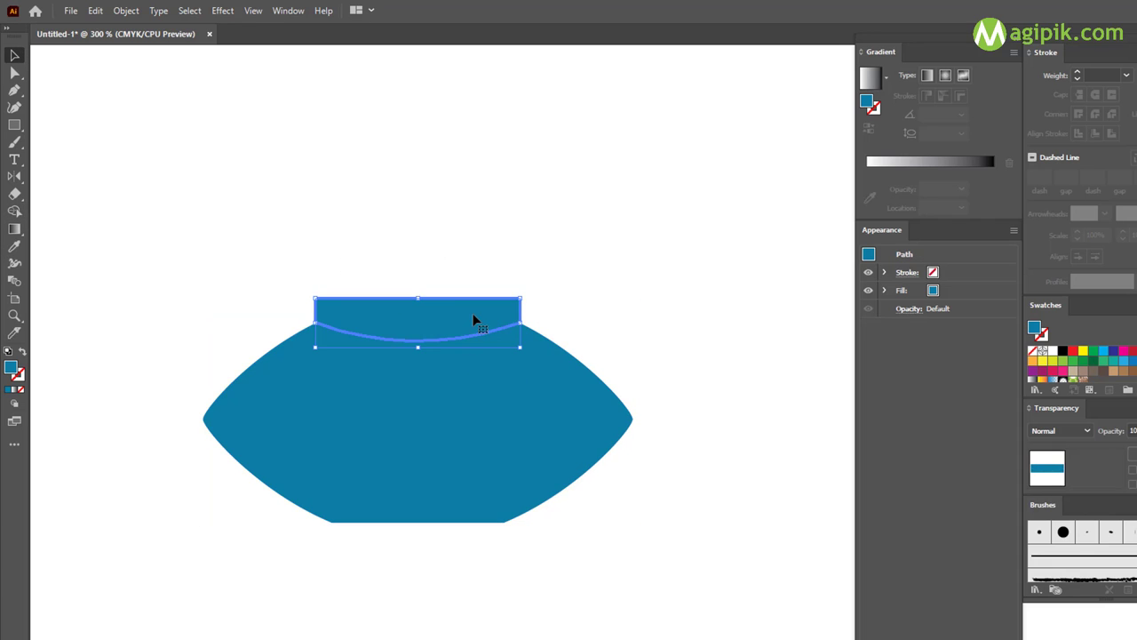
{"action": "left_click", "coordinate": [672, 431]}
{"action": "left_click", "coordinate": [396, 330]}
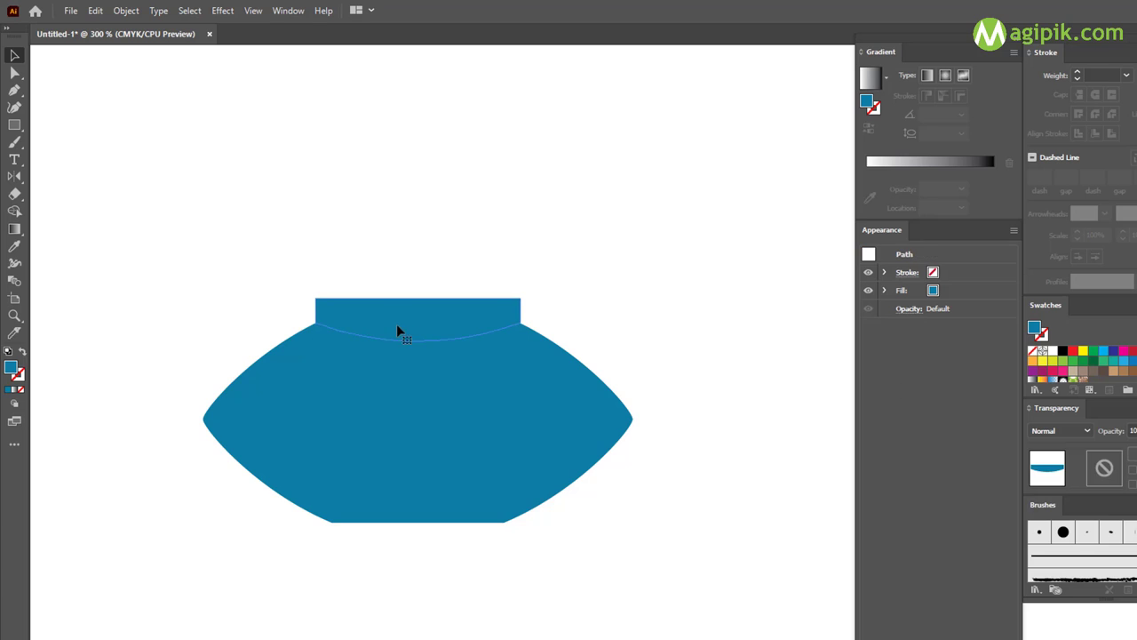
{"action": "left_click", "coordinate": [642, 348]}
{"action": "left_click", "coordinate": [478, 316]}
{"action": "left_click", "coordinate": [515, 364]}
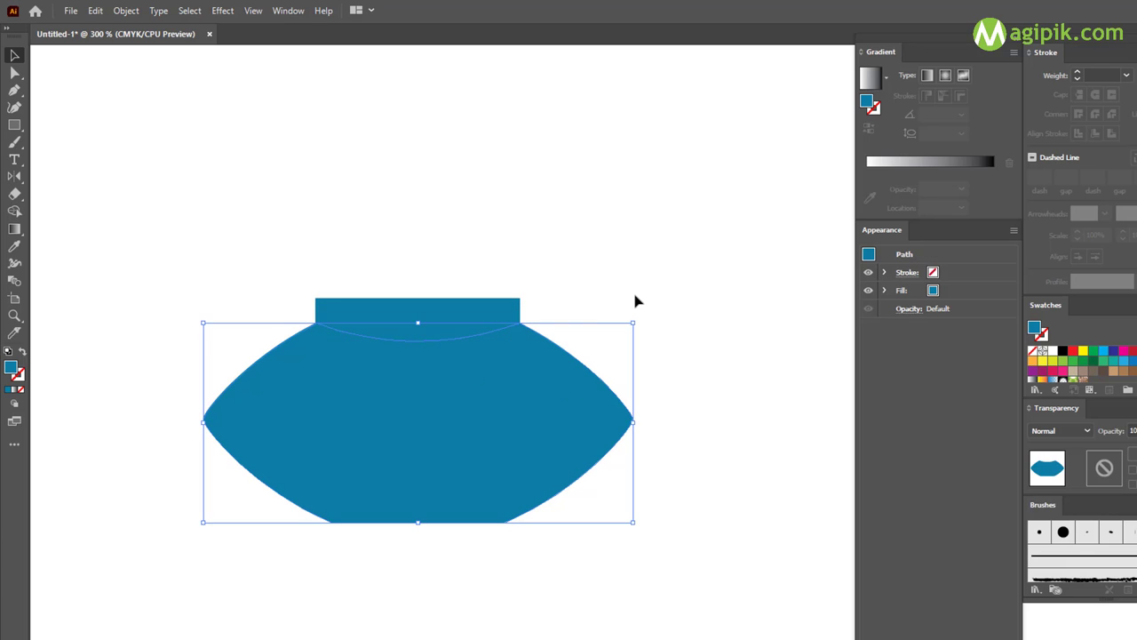
{"action": "left_click", "coordinate": [632, 289]}
{"action": "left_click", "coordinate": [481, 307]}
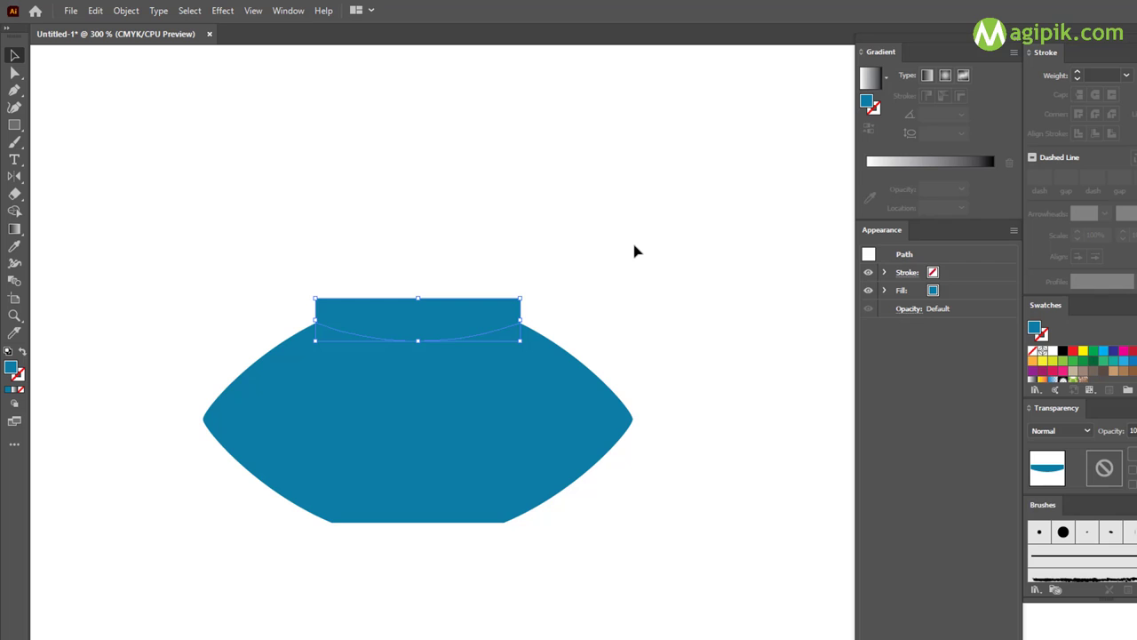
Set the lid rectangle's fill colour to #008cad
{"action": "double_click", "coordinate": [12, 366]}
{"action": "left_click", "coordinate": [1046, 284]}
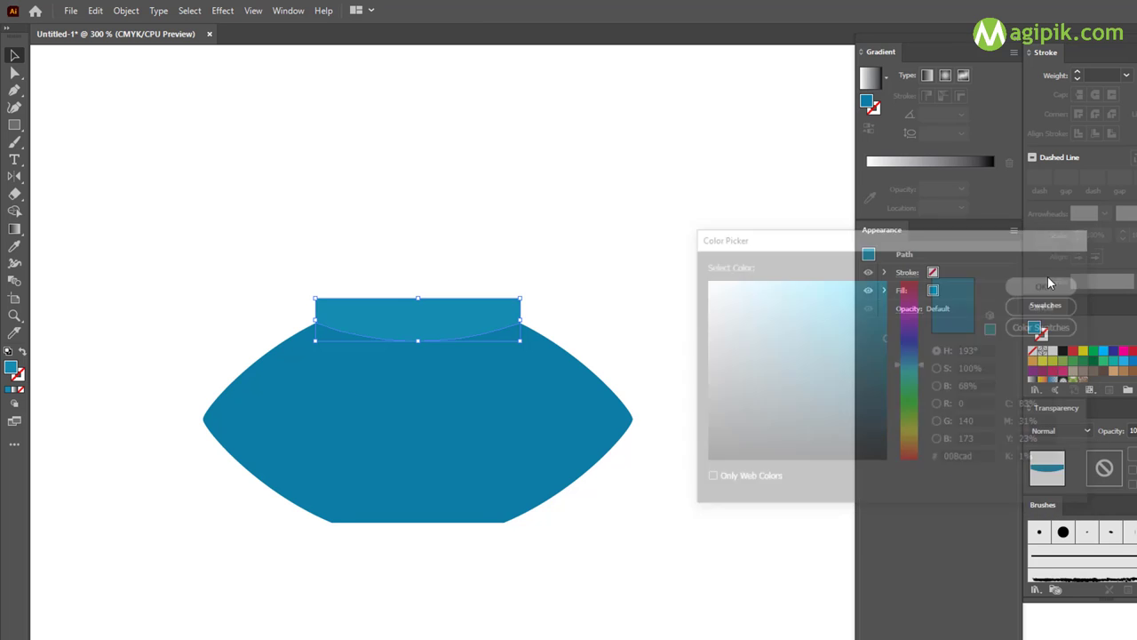
{"action": "left_click", "coordinate": [629, 307]}
{"action": "left_click", "coordinate": [414, 321]}
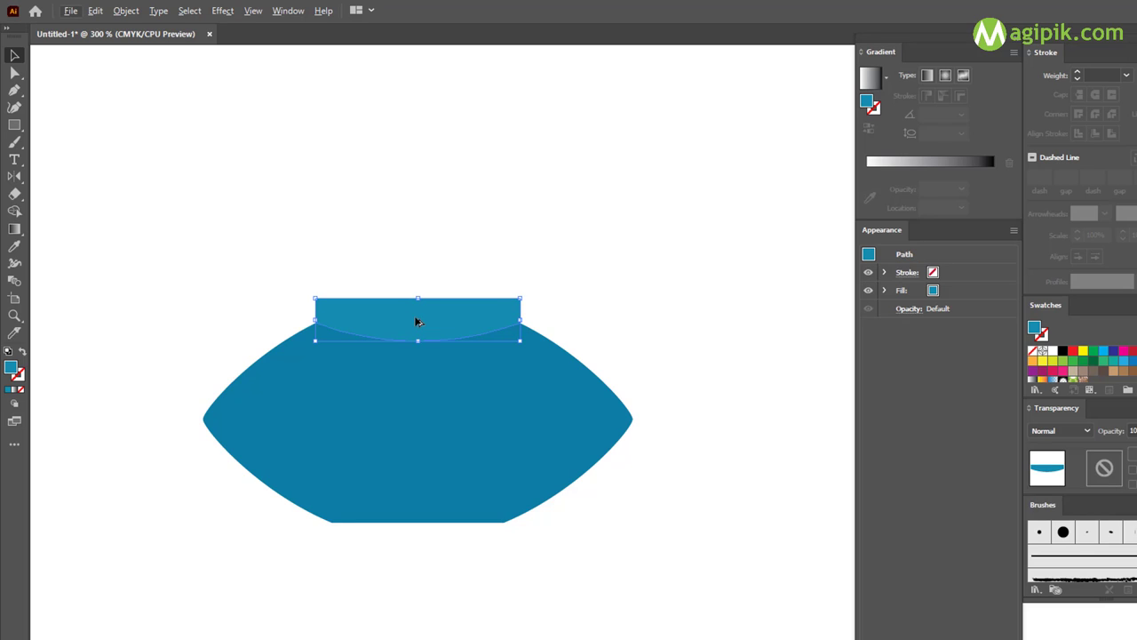
Round the lid's top corners with live corners and nudge it upward
{"action": "key", "text": "a"}
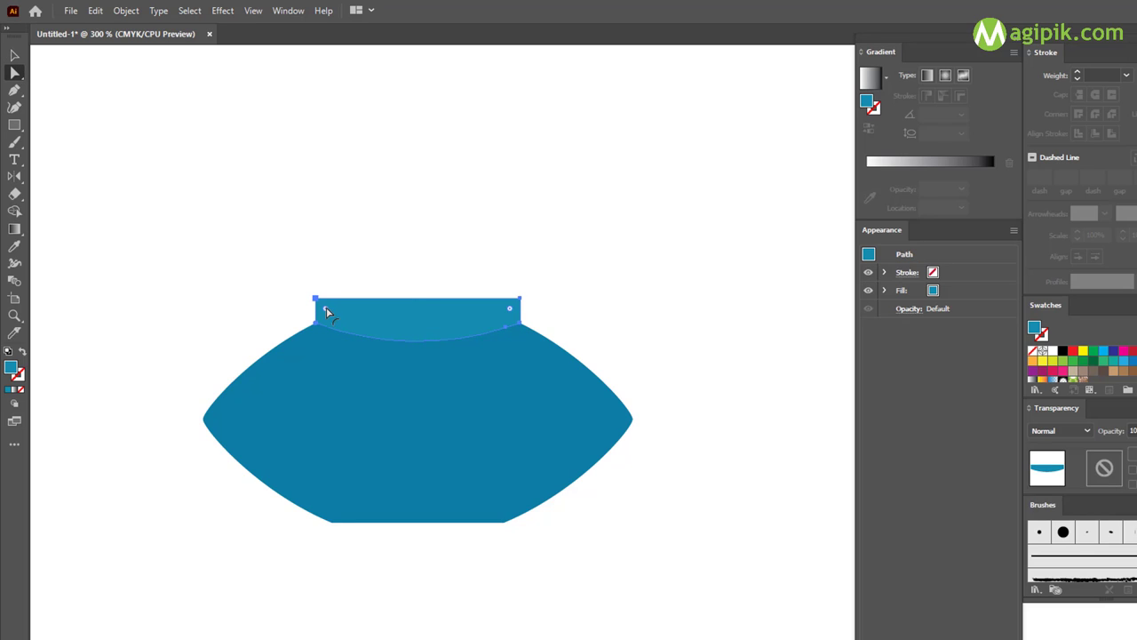
{"action": "left_click_drag", "start_coordinate": [505, 317], "coordinate": [497, 328]}
{"action": "key", "text": "v"}
{"action": "left_click", "coordinate": [385, 276]}
{"action": "left_click_drag", "start_coordinate": [428, 321], "coordinate": [428, 303]}
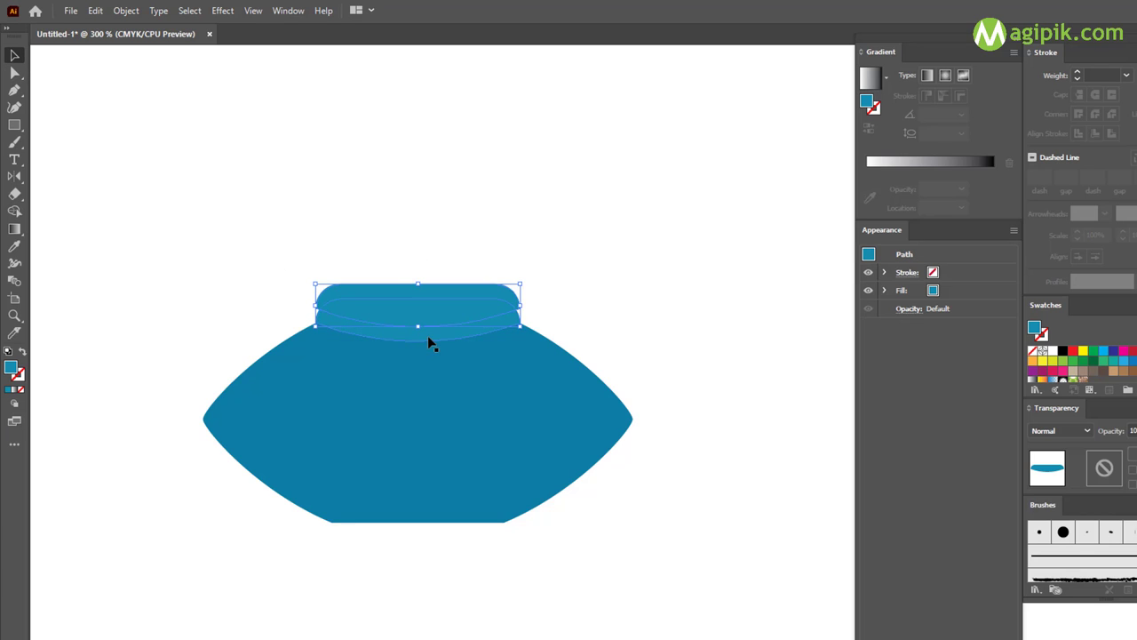
Merge the overlapping lid pieces with Shape Builder, leaving a pale band beneath
{"action": "left_click", "coordinate": [429, 340], "text": "shift"}
{"action": "key", "text": "shift+m"}
{"action": "left_click", "coordinate": [398, 307]}
{"action": "key", "text": "v"}
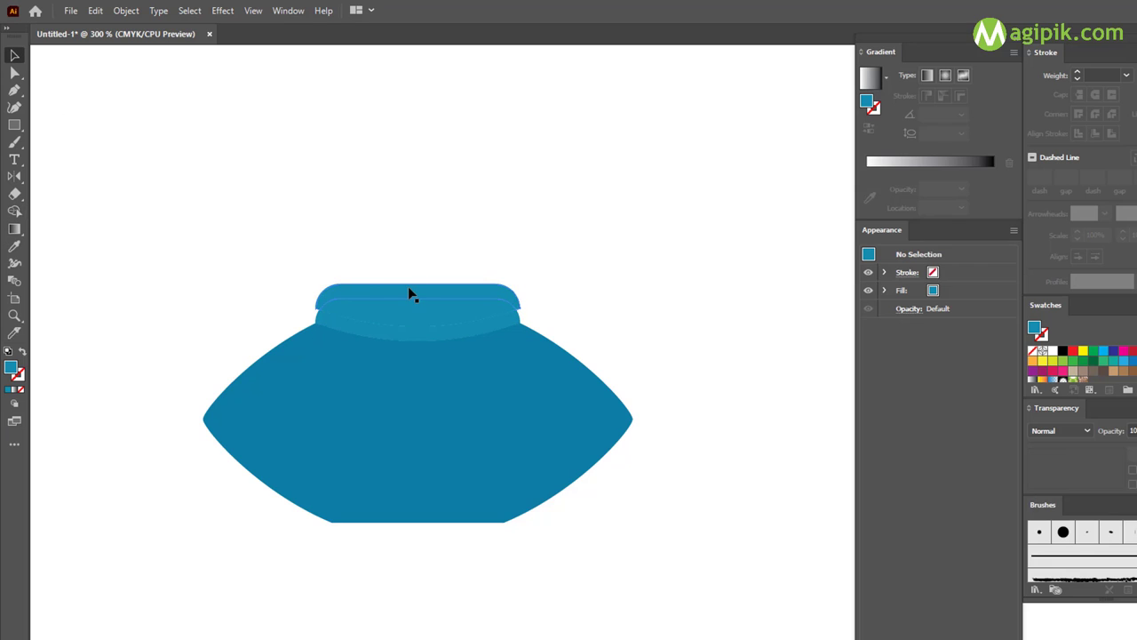
{"action": "left_click", "coordinate": [408, 287]}
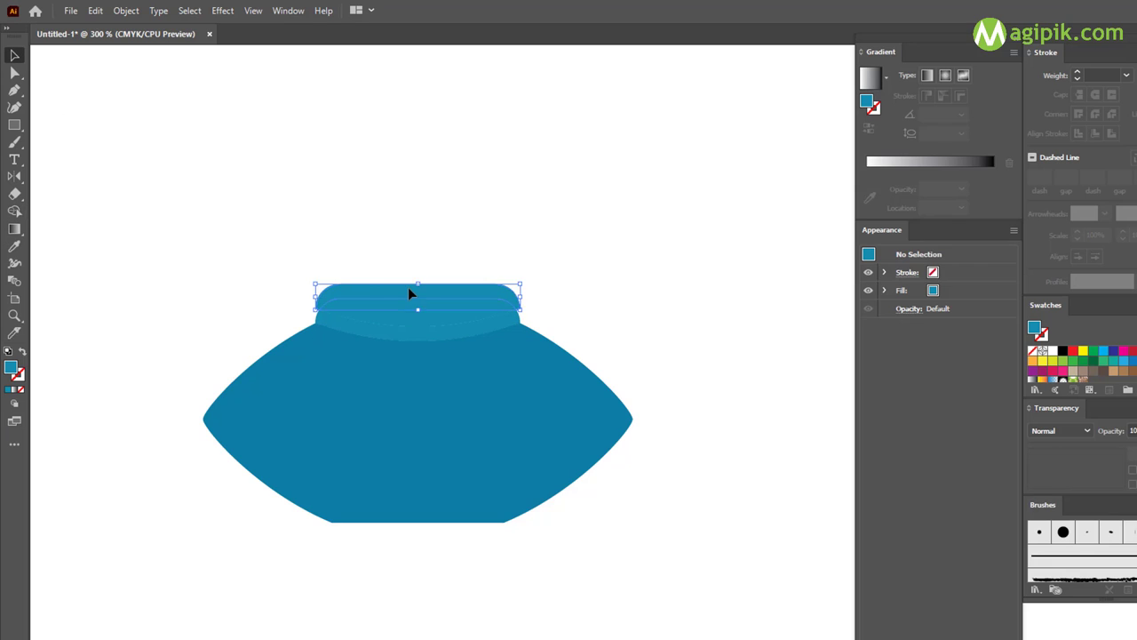
{"action": "left_click", "coordinate": [635, 402]}
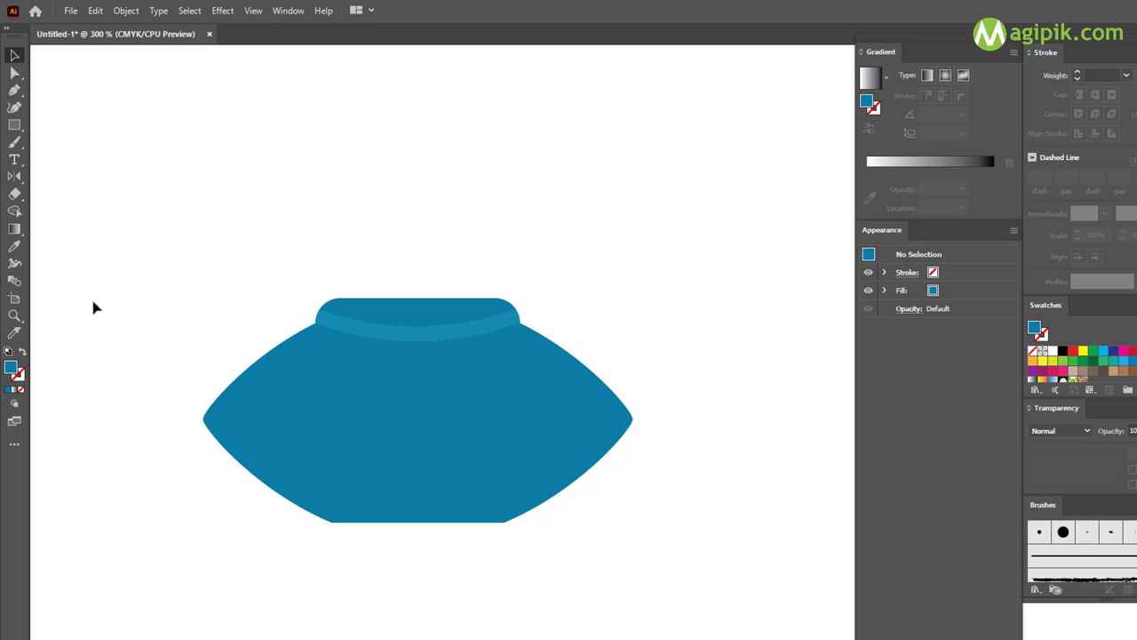
{"action": "left_click_drag", "start_coordinate": [14, 124], "coordinate": [94, 141]}
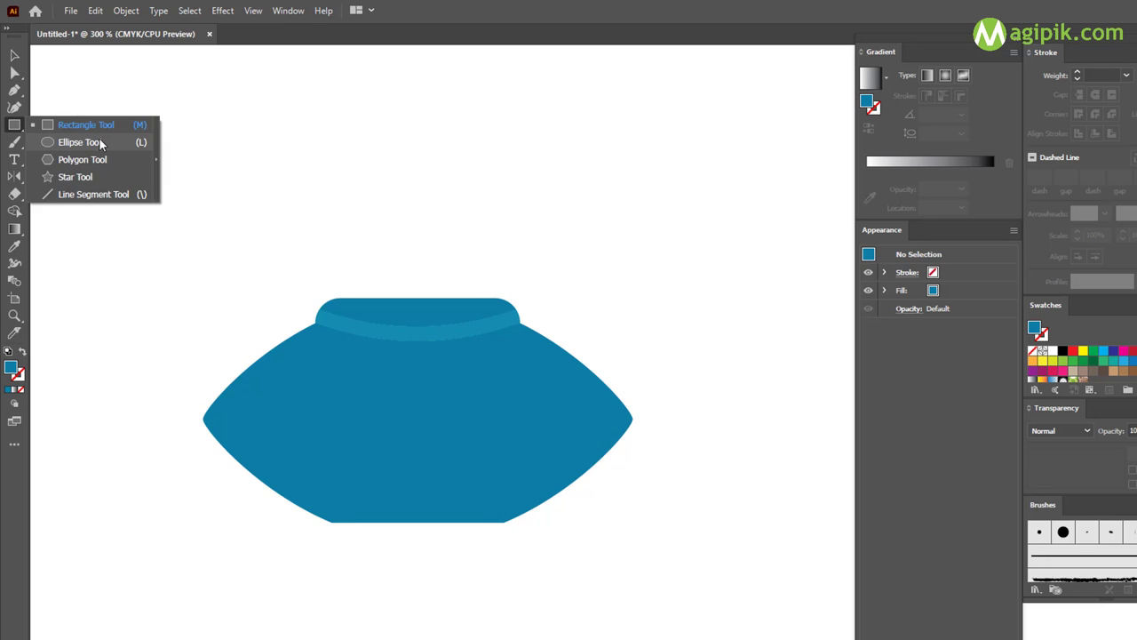
Create a 15 × 15 pt circle and place it on top of the lid
{"action": "left_click", "coordinate": [424, 220]}
{"action": "type", "text": "15"}
{"action": "key", "text": "Tab"}
{"action": "type", "text": "15"}
{"action": "key", "text": "Return"}
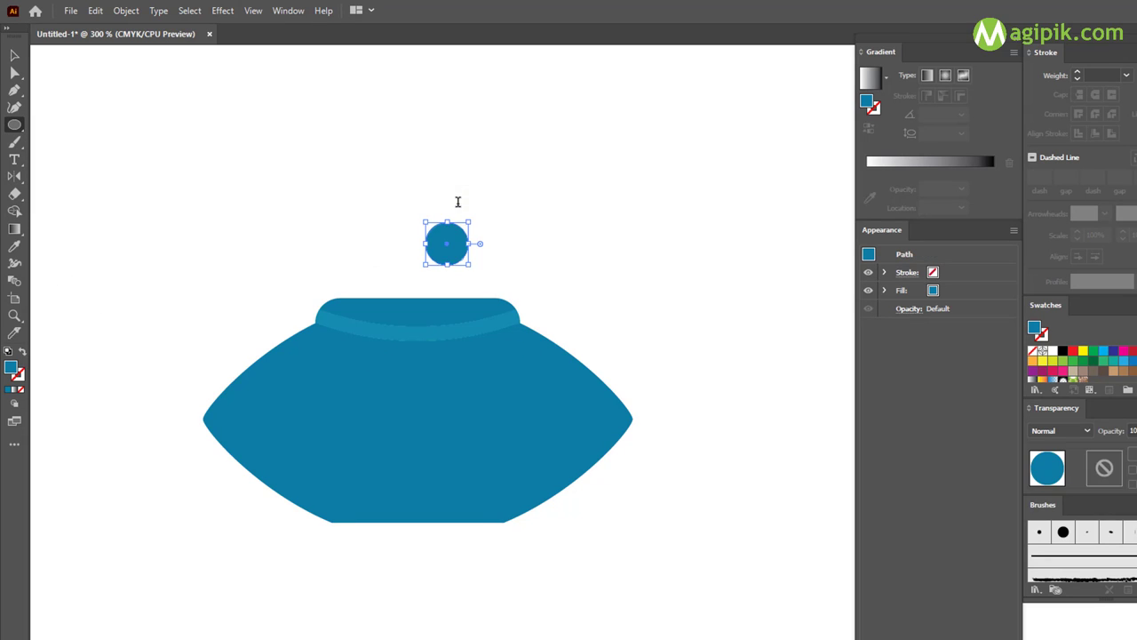
{"action": "key", "text": "v"}
{"action": "mouse_move", "coordinate": [448, 253]}
{"action": "left_mouse_down"}
{"action": "mouse_move", "coordinate": [415, 297]}
{"action": "mouse_move", "coordinate": [435, 265]}
{"action": "mouse_move", "coordinate": [449, 265]}
{"action": "left_mouse_up"}
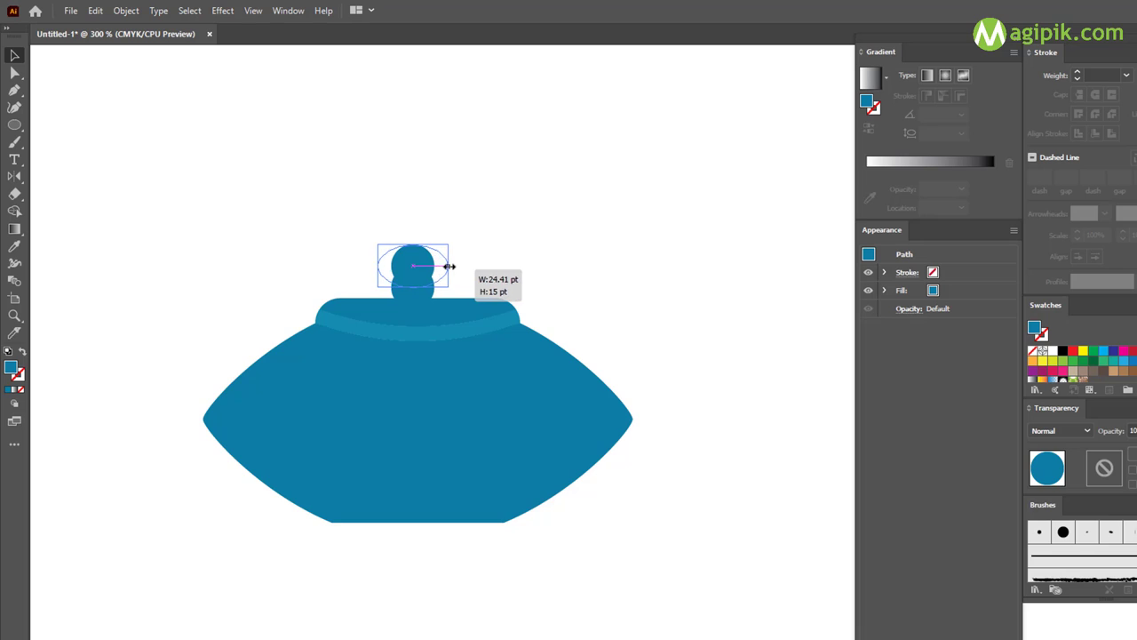
Trim the knob with Shape Builder into two tones and group its halves
{"action": "left_click", "coordinate": [413, 302], "text": "shift"}
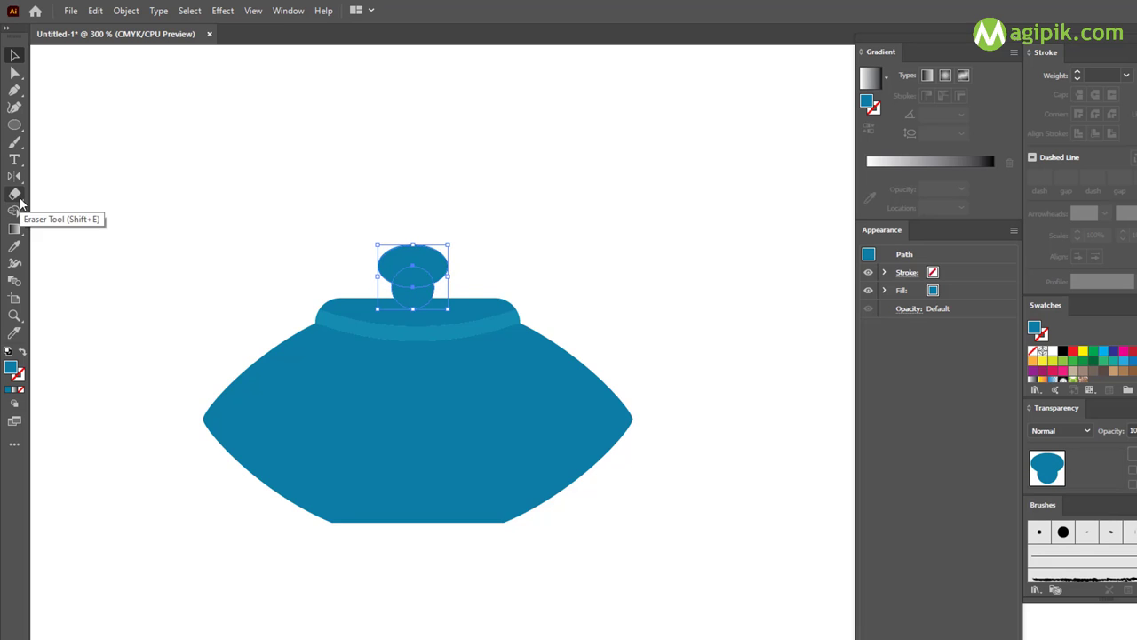
{"action": "left_click", "coordinate": [15, 210]}
{"action": "left_click", "coordinate": [14, 55]}
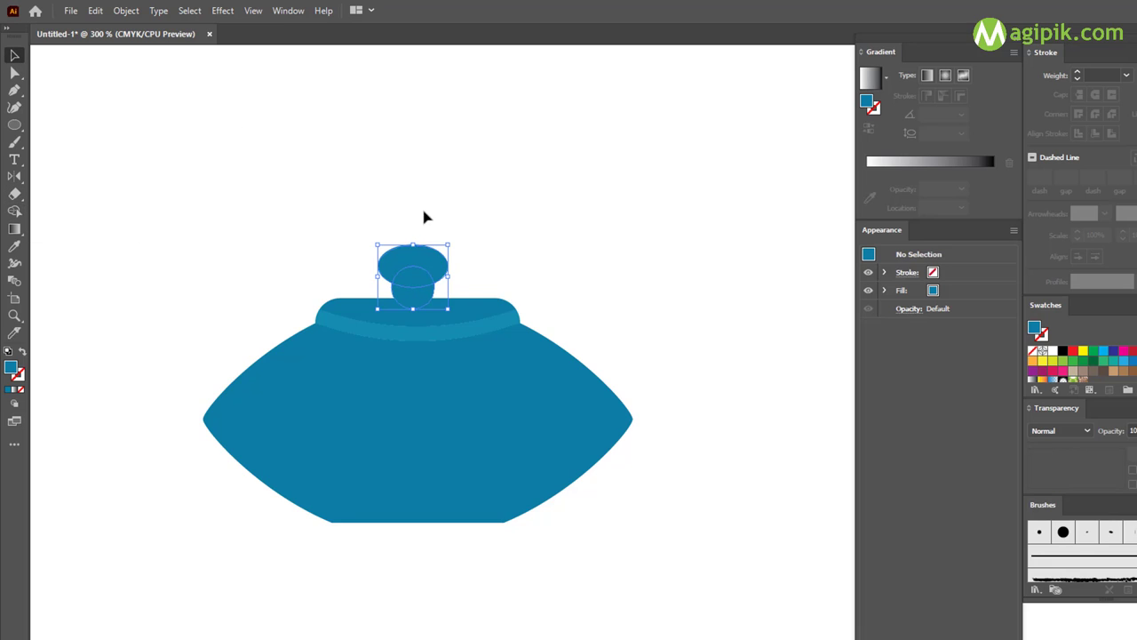
{"action": "left_click", "coordinate": [442, 271], "text": "alt"}
{"action": "left_click", "coordinate": [406, 284]}
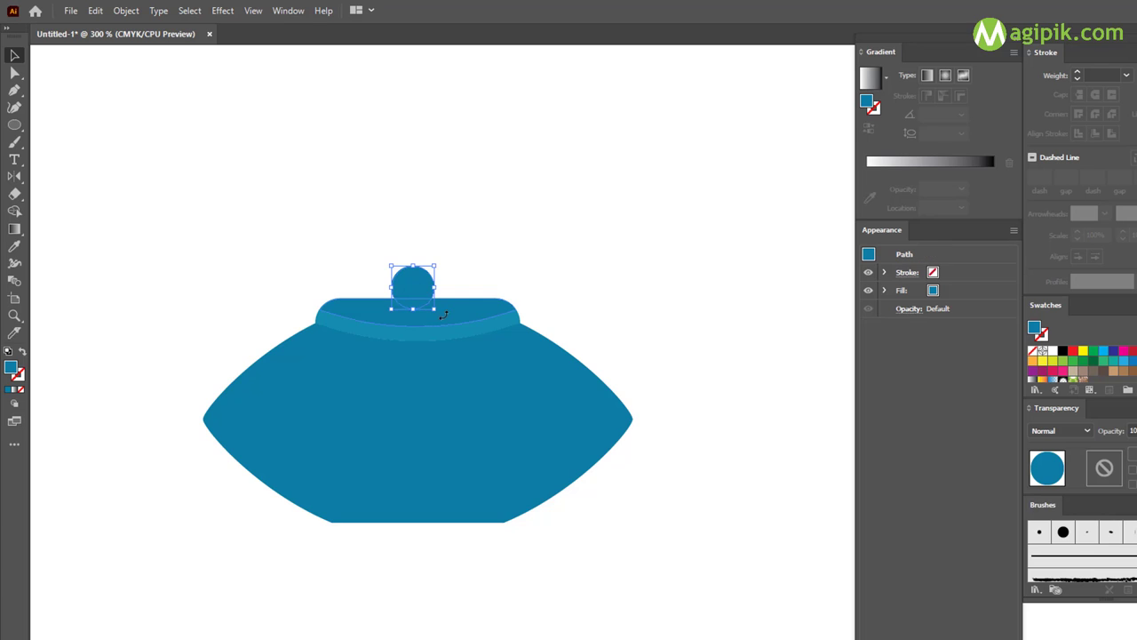
{"action": "left_click_drag", "start_coordinate": [364, 206], "coordinate": [446, 292]}
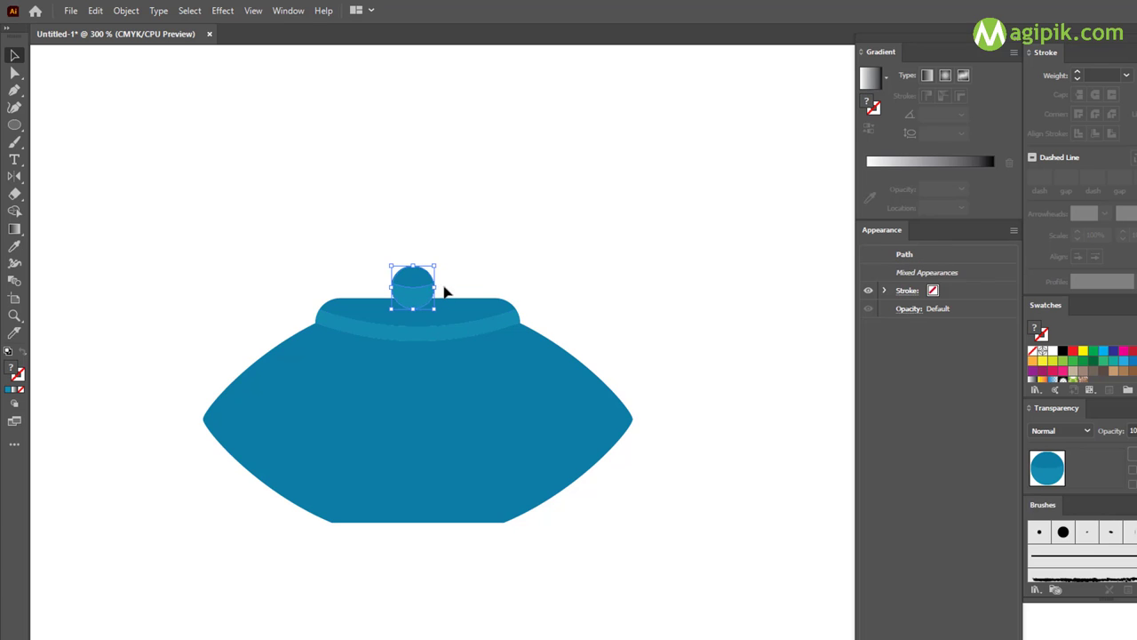
{"action": "key", "text": "ctrl+g"}
Group the lid band pieces together
{"action": "left_click", "coordinate": [475, 279]}
{"action": "left_click", "coordinate": [490, 320]}
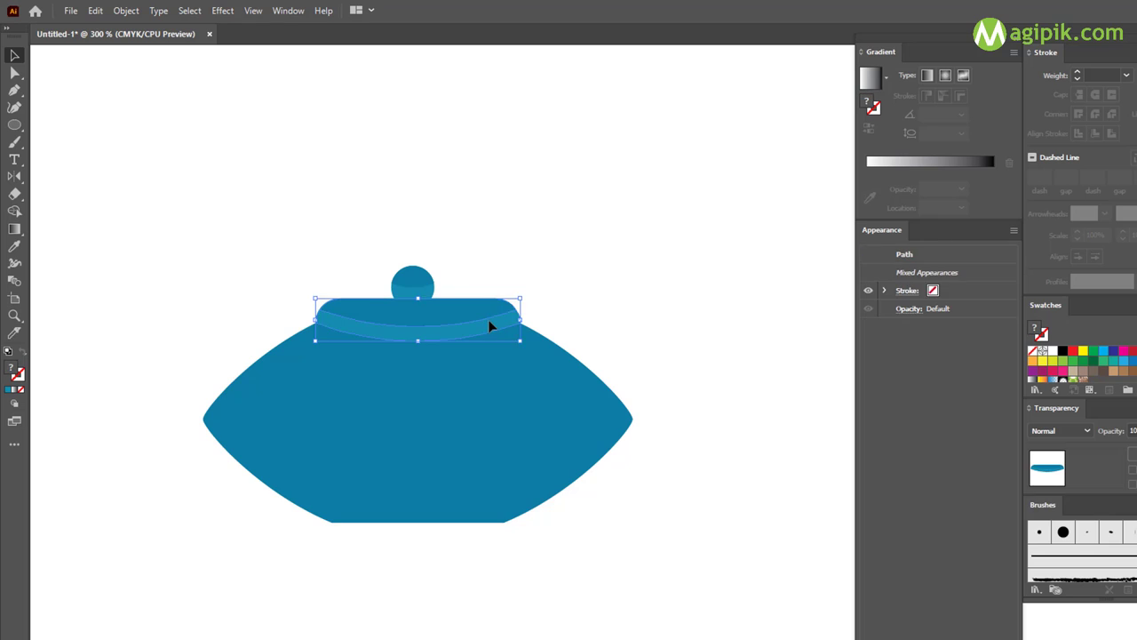
{"action": "key", "text": "ctrl+g"}
{"action": "left_click", "coordinate": [587, 300]}
{"action": "scroll", "coordinate": [586, 300], "scroll_direction": "down", "scroll_amount": 3}
{"action": "scroll", "coordinate": [625, 279], "scroll_direction": "down", "scroll_amount": 2}
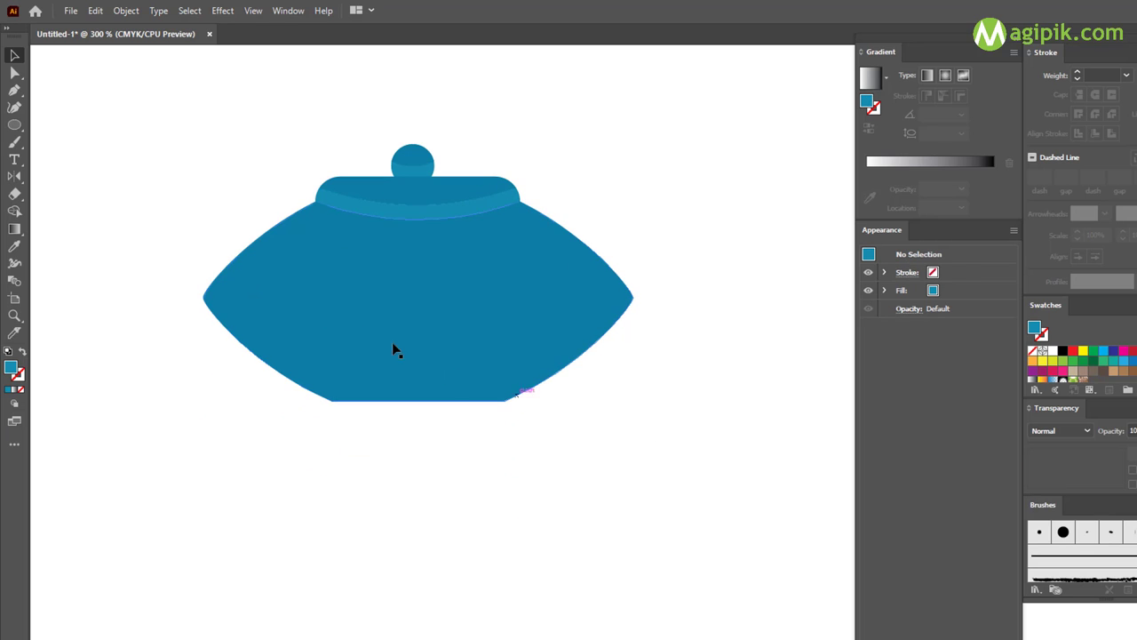
Draw a straight Pen line between the body's left and right points
{"action": "key", "text": "p"}
{"action": "key", "text": "i"}
{"action": "key", "text": "v"}
{"action": "key", "text": "p"}
{"action": "left_click", "coordinate": [212, 296]}
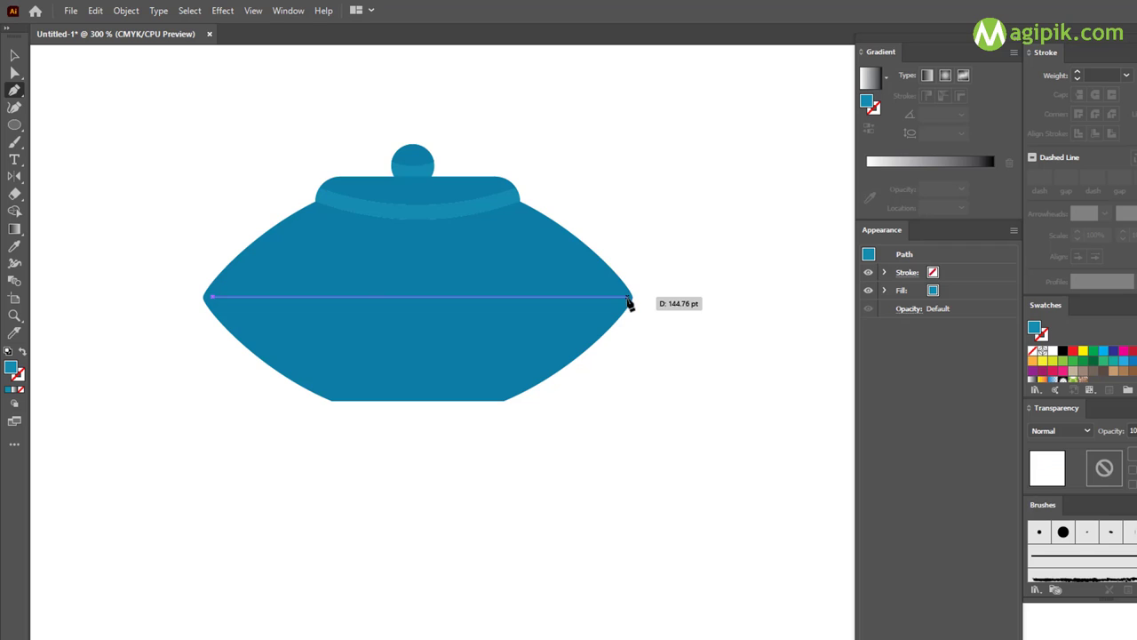
{"action": "left_click", "coordinate": [633, 297]}
{"action": "key", "text": "v"}
Give the line a blue 3 px stroke with no fill and round caps
{"action": "key", "text": "shift+x"}
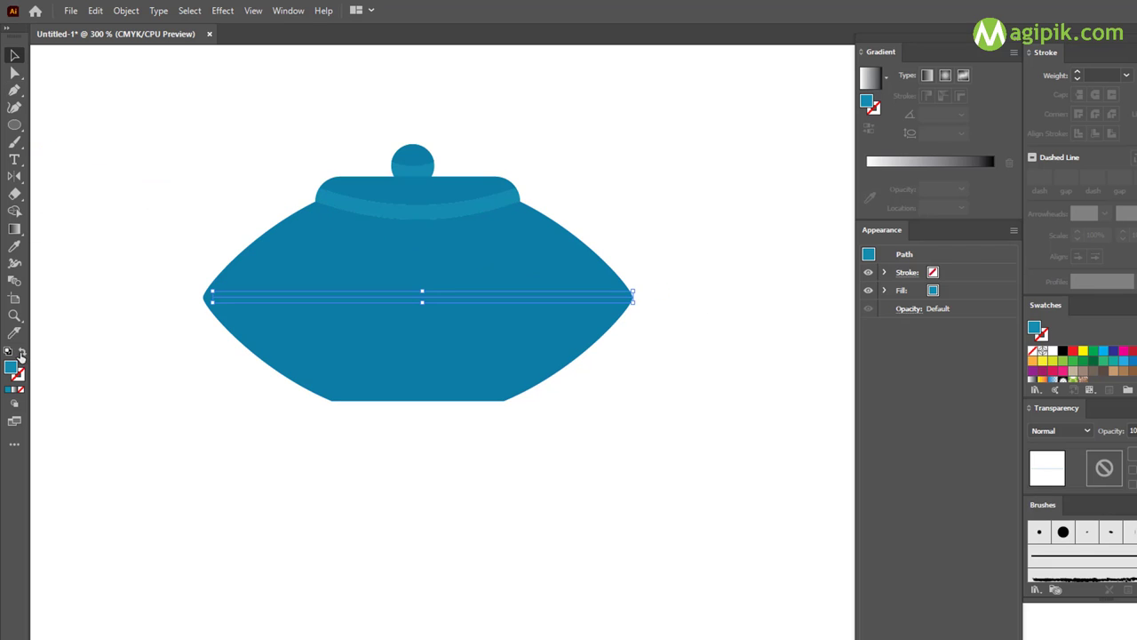
{"action": "left_click", "coordinate": [1078, 72]}
{"action": "left_click", "coordinate": [1094, 94]}
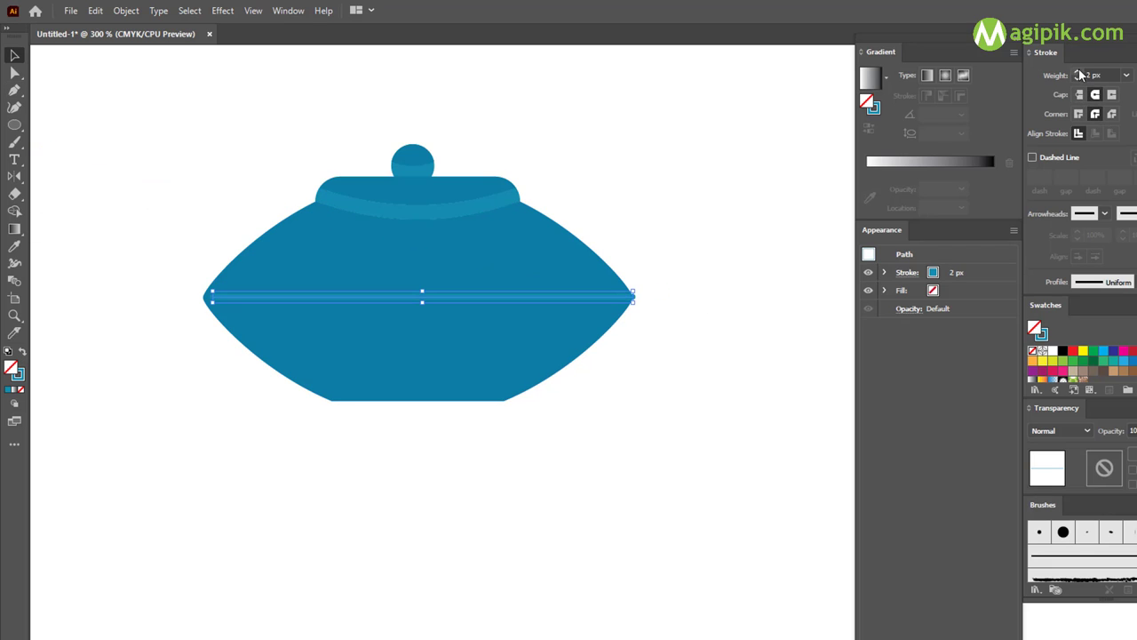
{"action": "left_click", "coordinate": [724, 334]}
{"action": "left_click", "coordinate": [453, 299]}
Bend the line's middle downward into a curve with the Curvature tool
{"action": "key", "text": "p"}
{"action": "left_click_drag", "start_coordinate": [415, 297], "coordinate": [415, 316]}
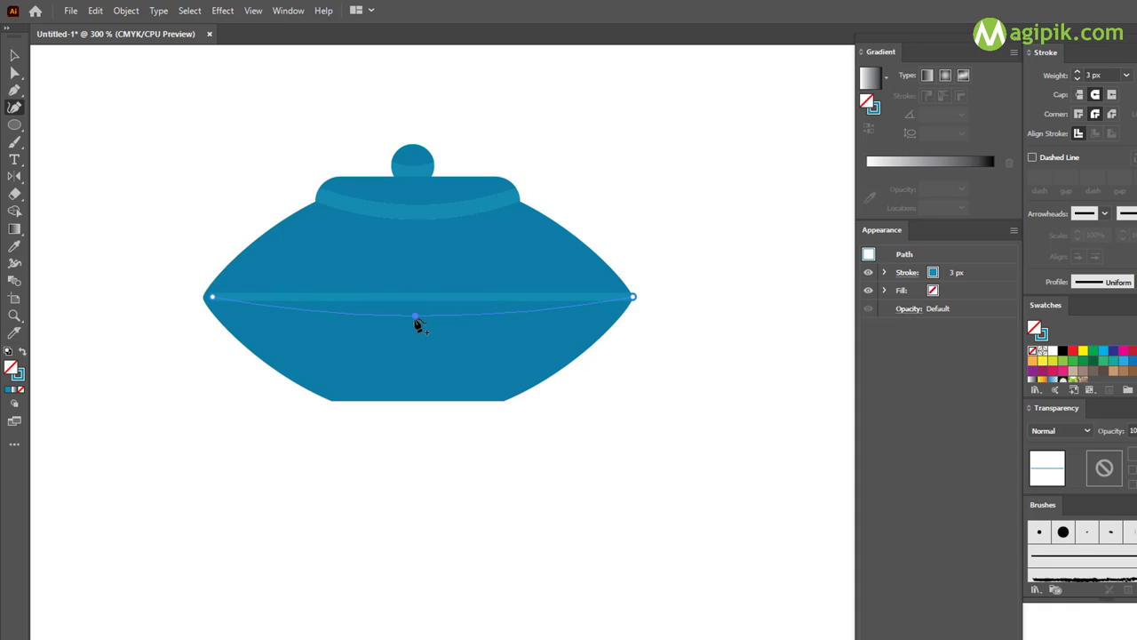
{"action": "key", "text": "v"}
{"action": "left_click", "coordinate": [690, 222]}
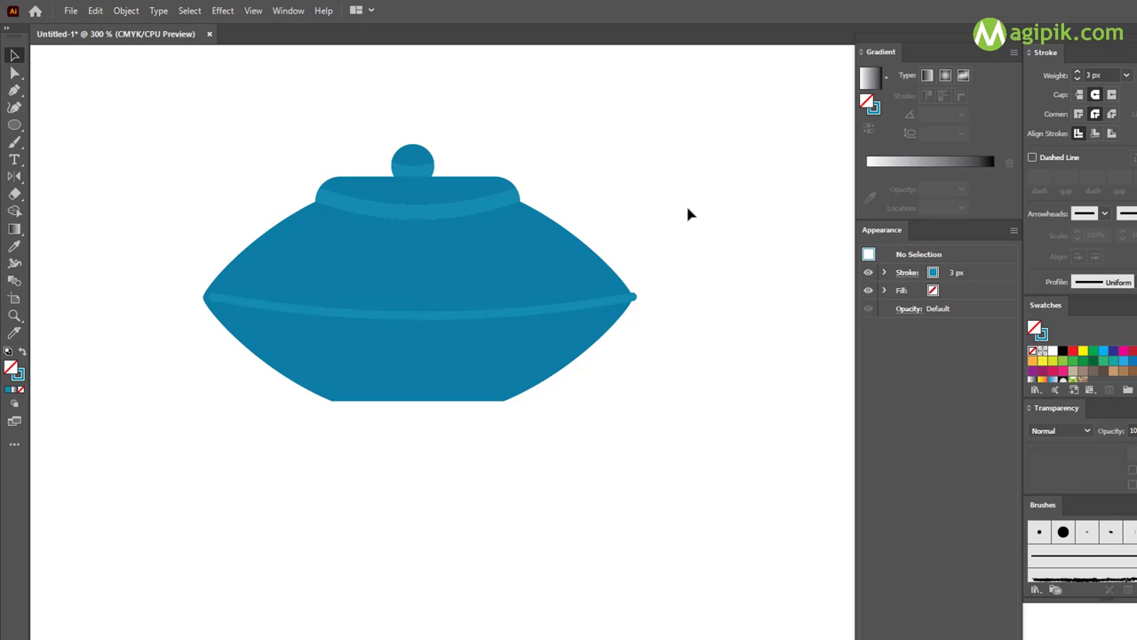
Draw a line across the upper body and bow it into a gentle curve
{"action": "left_click", "coordinate": [15, 90]}
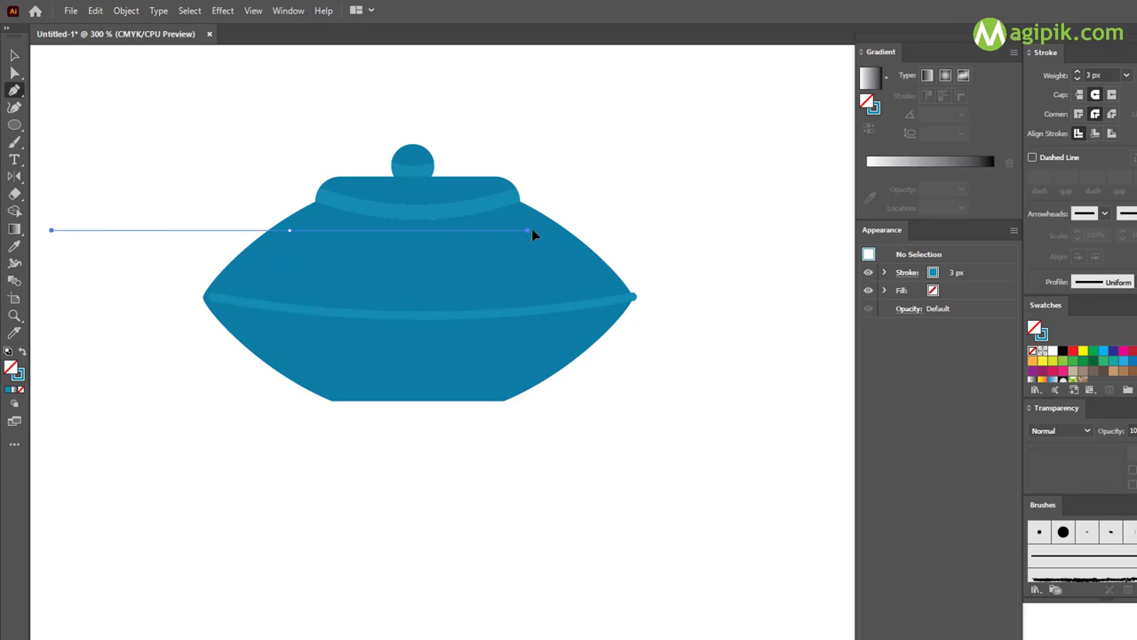
{"action": "left_click", "coordinate": [292, 229]}
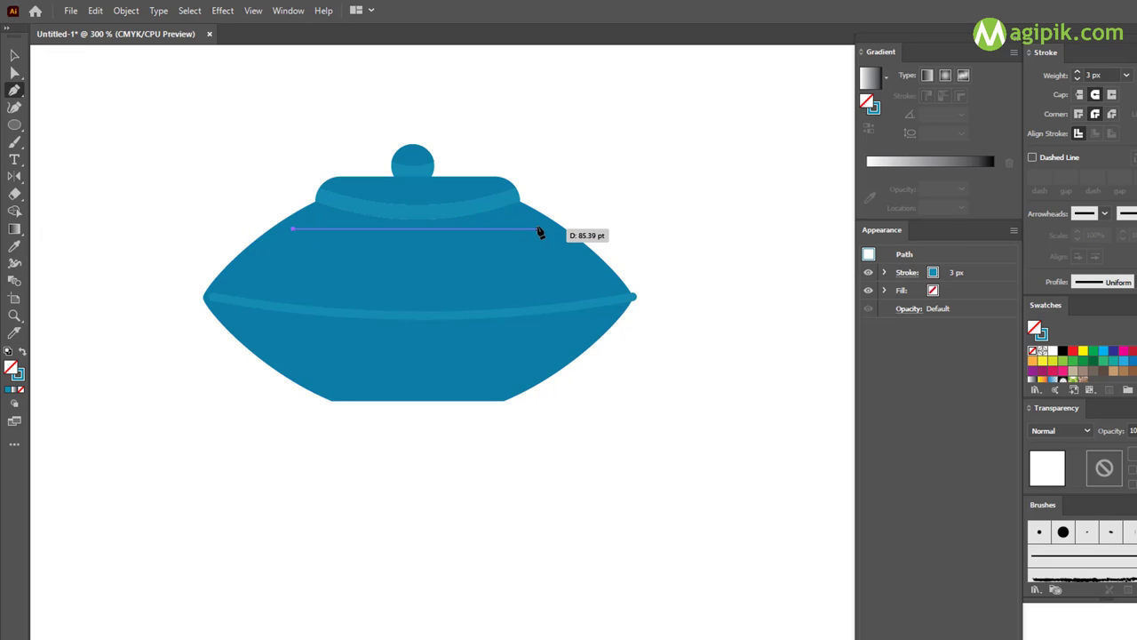
{"action": "left_click", "coordinate": [539, 229]}
{"action": "left_click", "coordinate": [14, 107]}
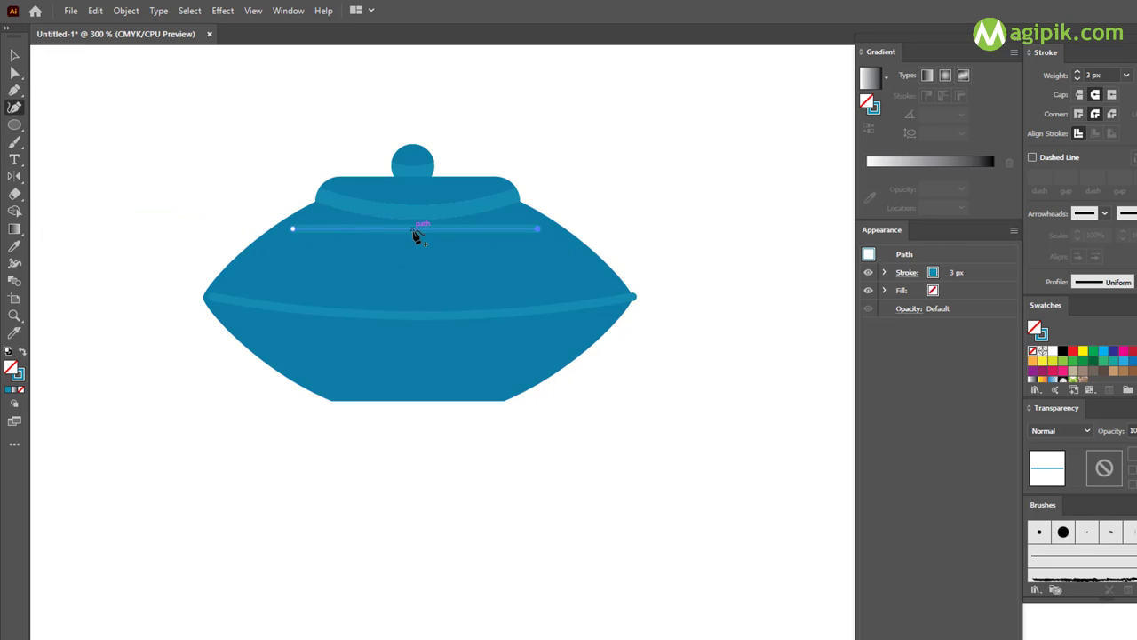
{"action": "left_click_drag", "start_coordinate": [413, 242], "coordinate": [414, 246]}
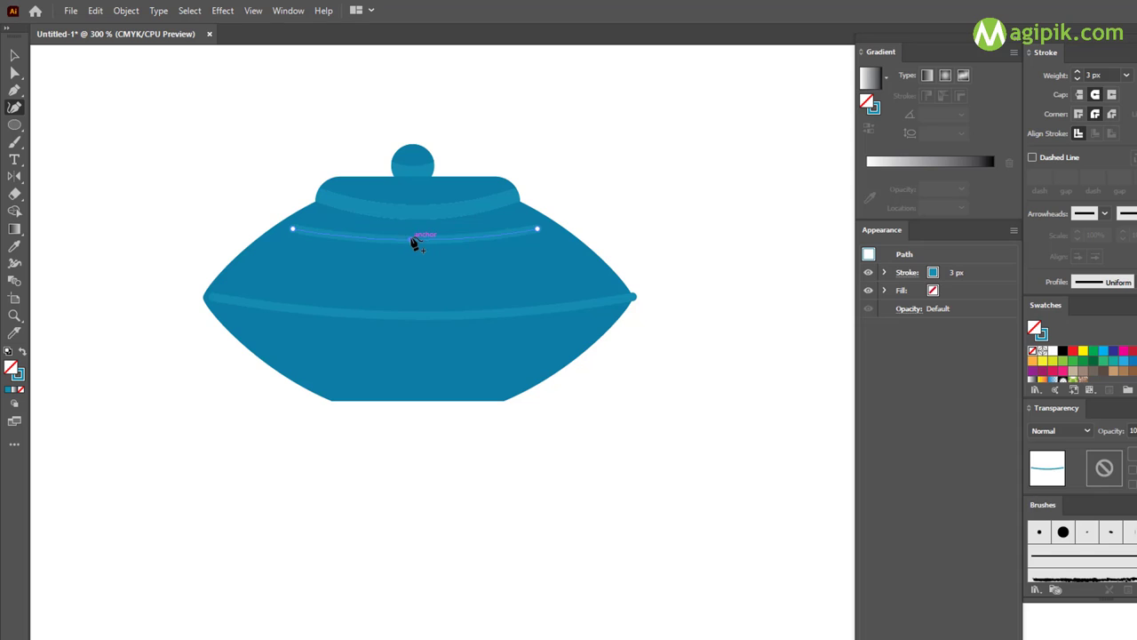
{"action": "key", "text": "v"}
{"action": "left_click", "coordinate": [229, 351]}
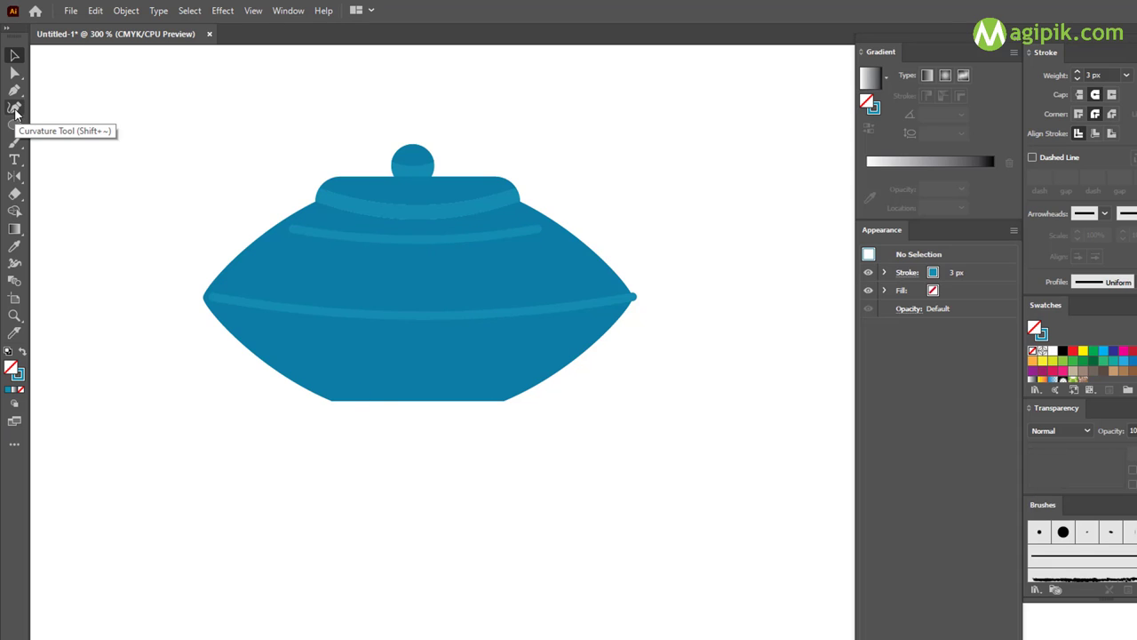
Draw a line near the teapot's base and arc it upward in the middle
{"action": "left_click", "coordinate": [15, 90]}
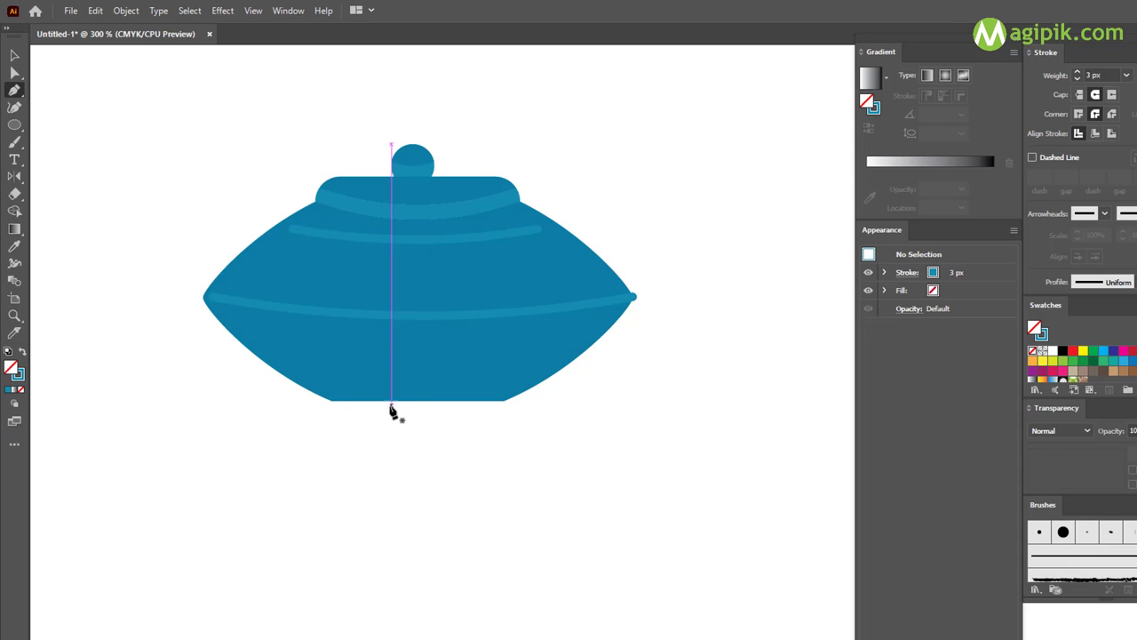
{"action": "left_click", "coordinate": [324, 381]}
{"action": "left_click", "coordinate": [508, 382]}
{"action": "left_click", "coordinate": [14, 107]}
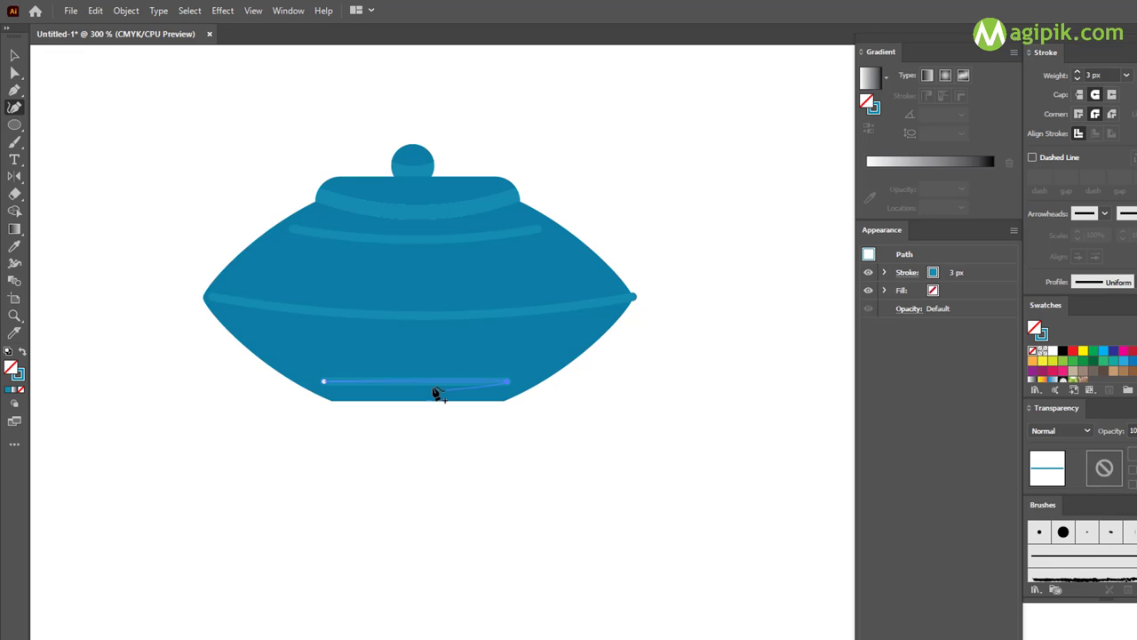
{"action": "key", "text": "Escape"}
{"action": "left_click", "coordinate": [415, 374]}
{"action": "left_click", "coordinate": [14, 55]}
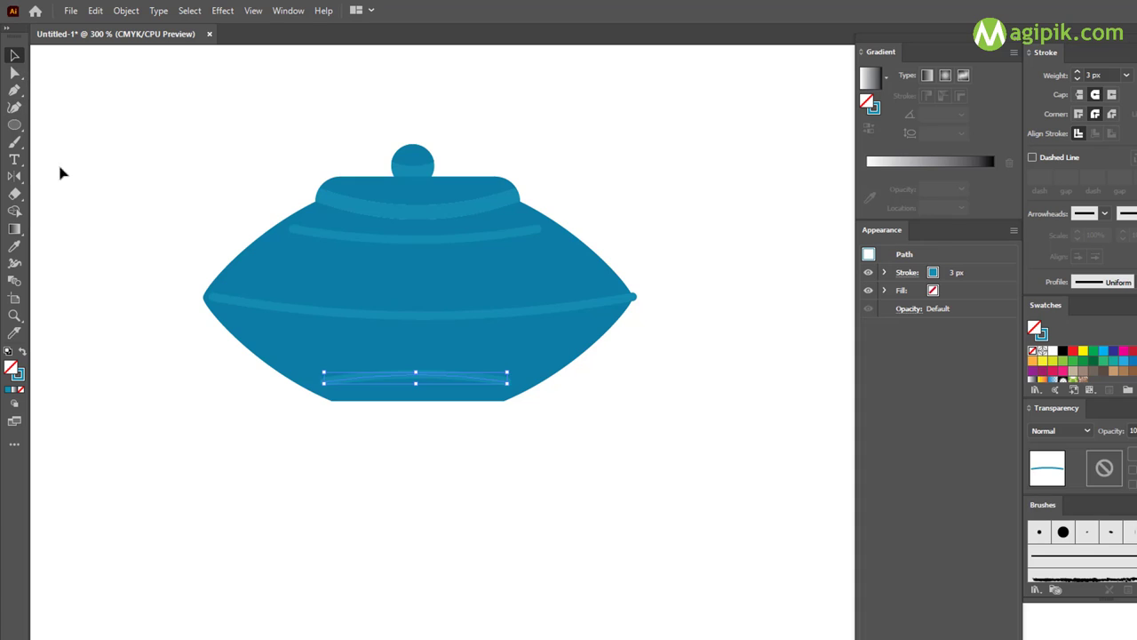
{"action": "left_click", "coordinate": [59, 172]}
Draw a small three-sided polygon, swap its fill and stroke, and stretch it taller
{"action": "left_click", "coordinate": [14, 125]}
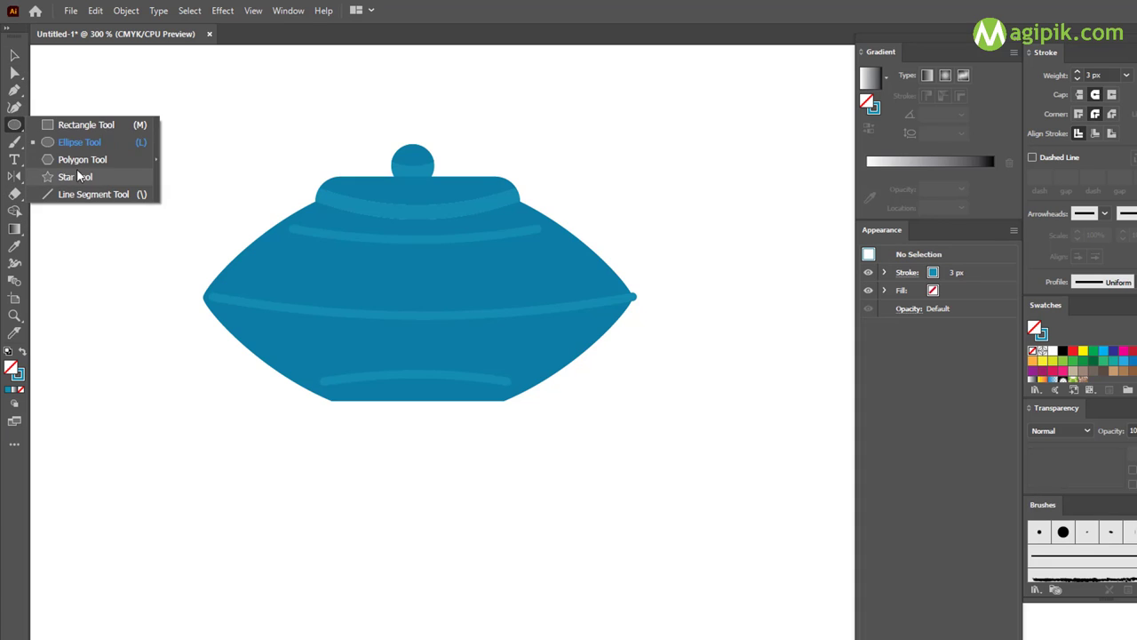
{"action": "left_click", "coordinate": [67, 159]}
{"action": "left_click", "coordinate": [727, 336]}
{"action": "left_click", "coordinate": [667, 411]}
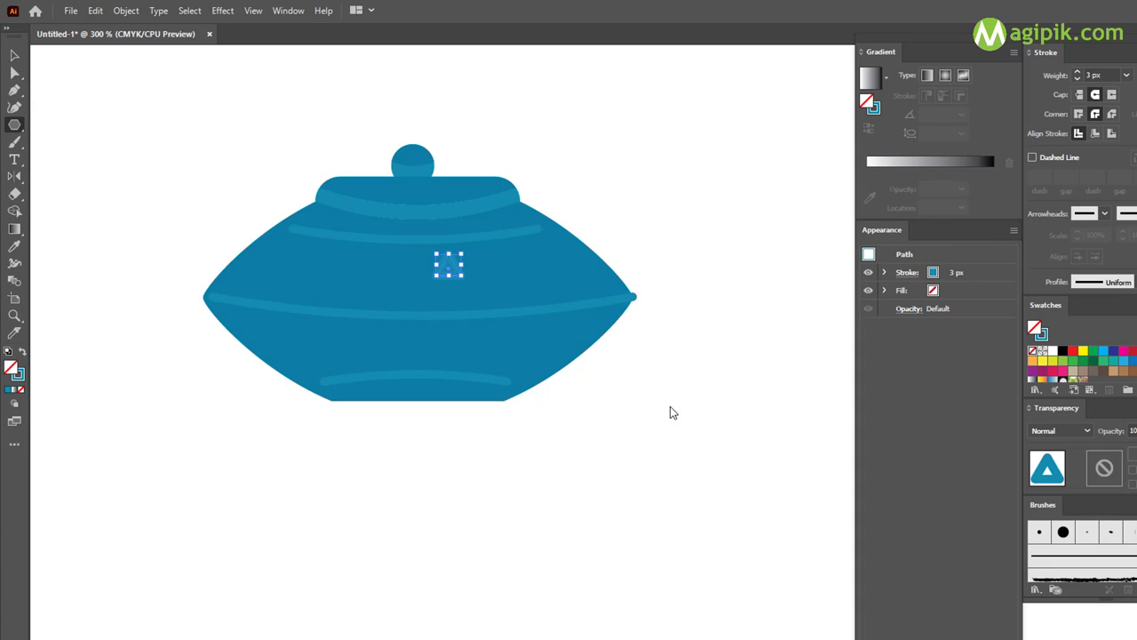
{"action": "left_click", "coordinate": [14, 55]}
{"action": "key", "text": "shift+x"}
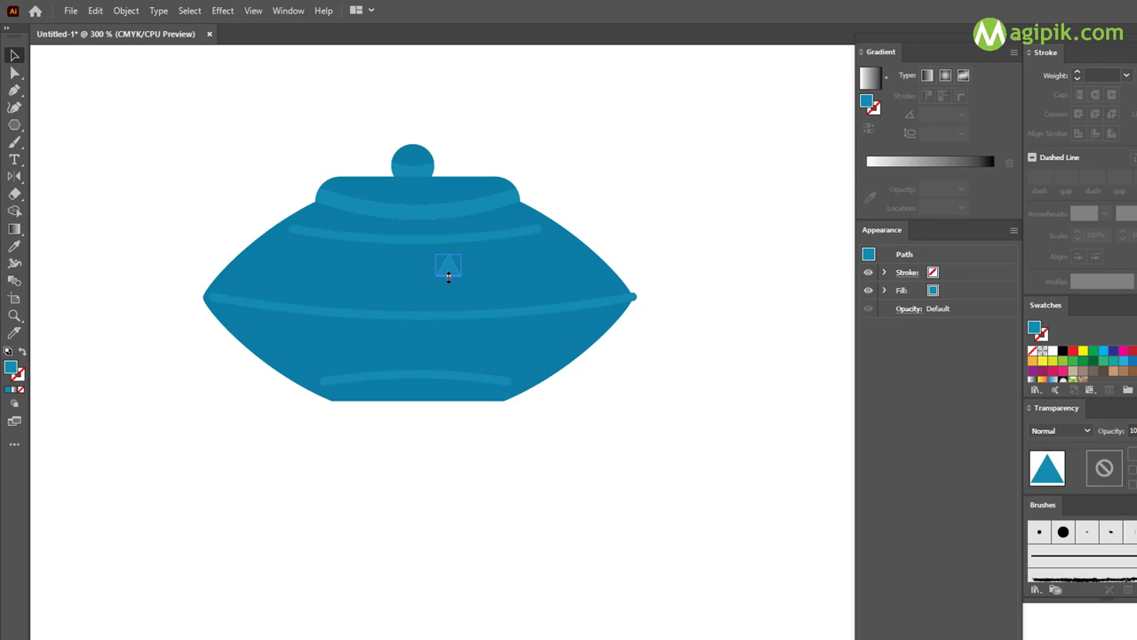
{"action": "mouse_move", "coordinate": [449, 277]}
{"action": "left_mouse_down"}
{"action": "mouse_move", "coordinate": [449, 296]}
{"action": "mouse_move", "coordinate": [416, 327]}
{"action": "left_mouse_up"}
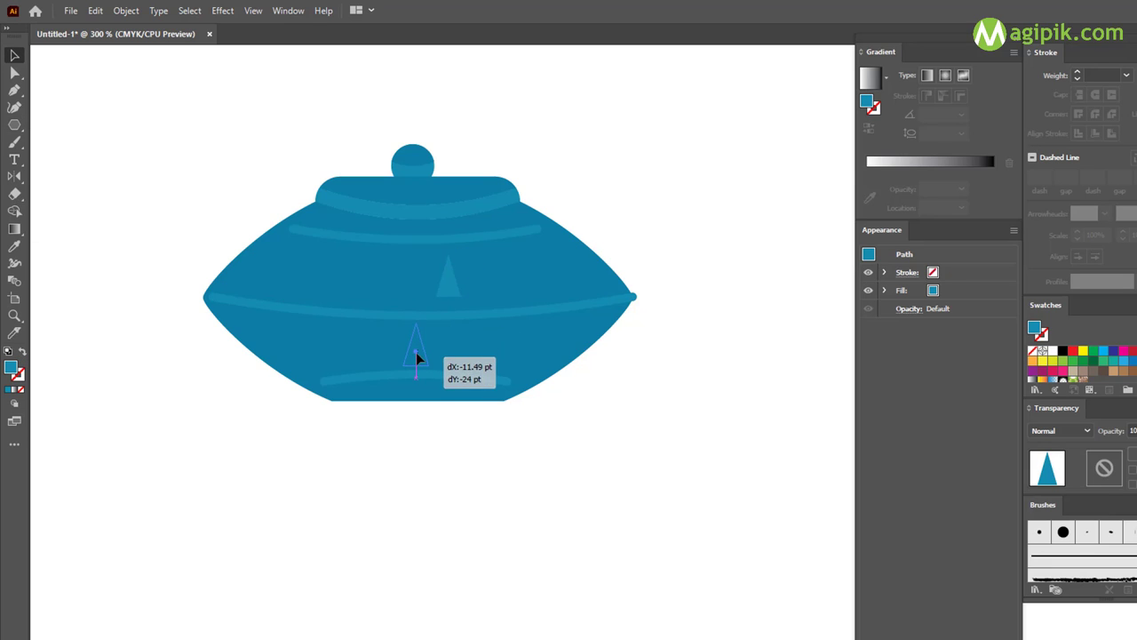
{"action": "key", "text": "ctrl+equal"}
{"action": "key", "text": "ctrl+equal"}
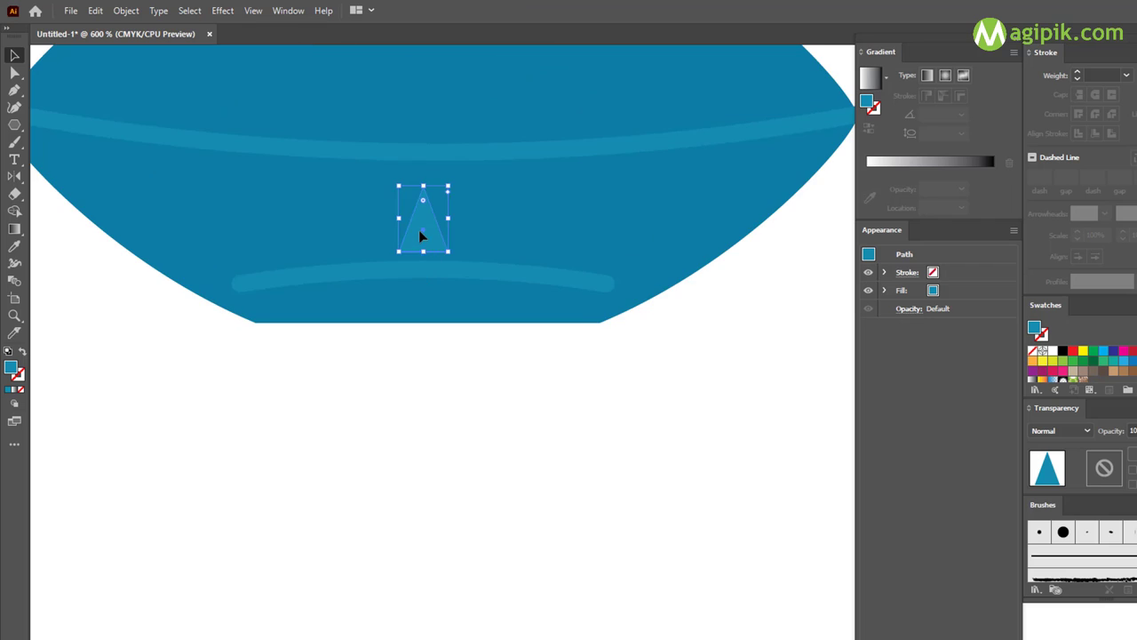
Duplicate the triangle to the right and reshape the copy's corners into a tilted triangle
{"action": "left_click_drag", "start_coordinate": [427, 231], "coordinate": [506, 228]}
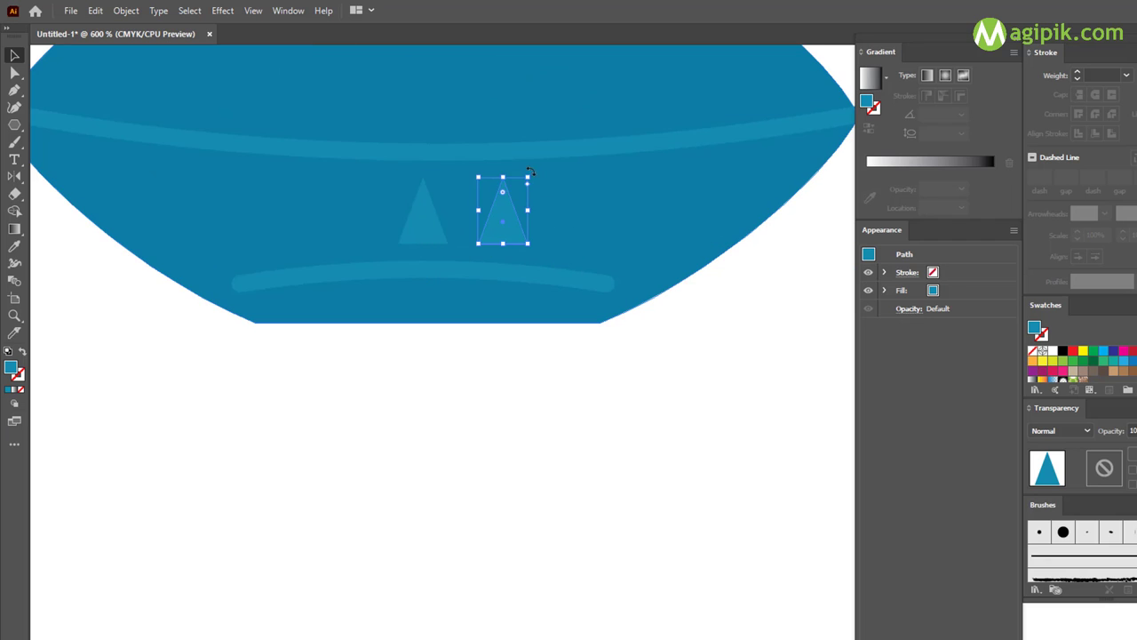
{"action": "key", "text": "a"}
{"action": "mouse_move", "coordinate": [488, 235]}
{"action": "left_mouse_down"}
{"action": "mouse_move", "coordinate": [483, 248]}
{"action": "mouse_move", "coordinate": [535, 249]}
{"action": "left_mouse_up"}
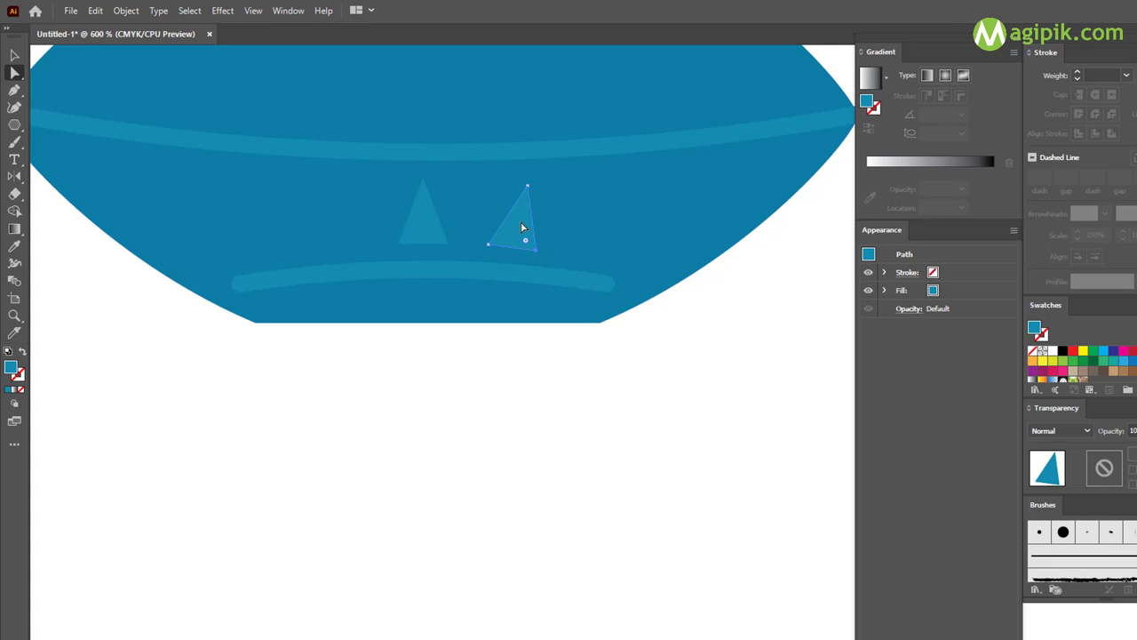
{"action": "left_click", "coordinate": [654, 333], "text": "ctrl"}
{"action": "key", "text": "ctrl+z"}
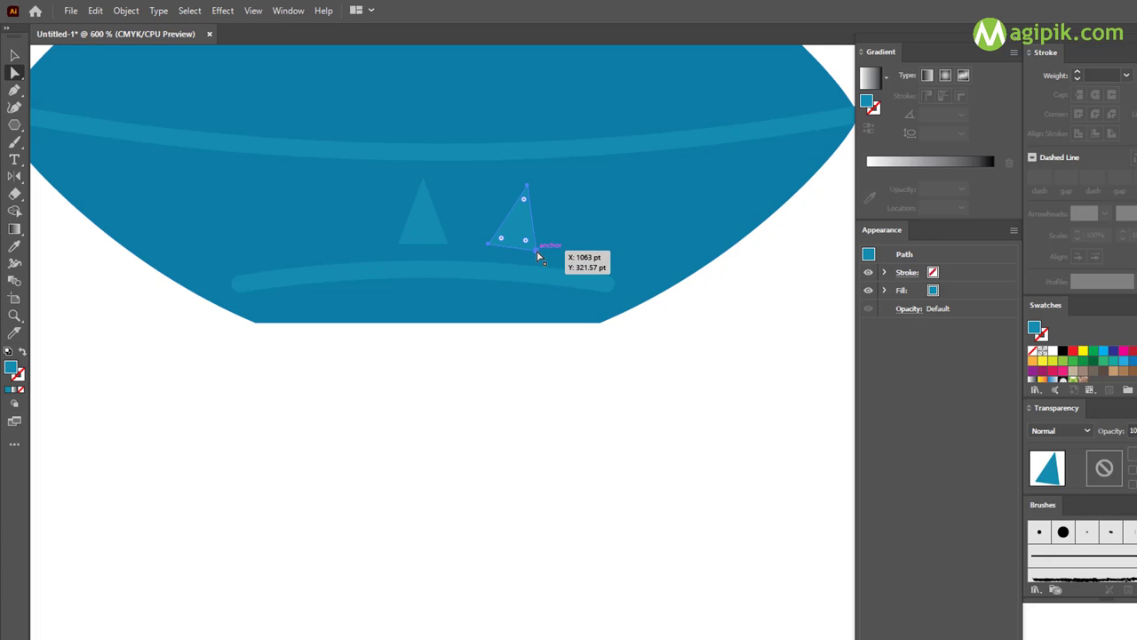
{"action": "left_click_drag", "start_coordinate": [534, 250], "coordinate": [539, 251]}
{"action": "left_click_drag", "start_coordinate": [540, 252], "coordinate": [602, 236]}
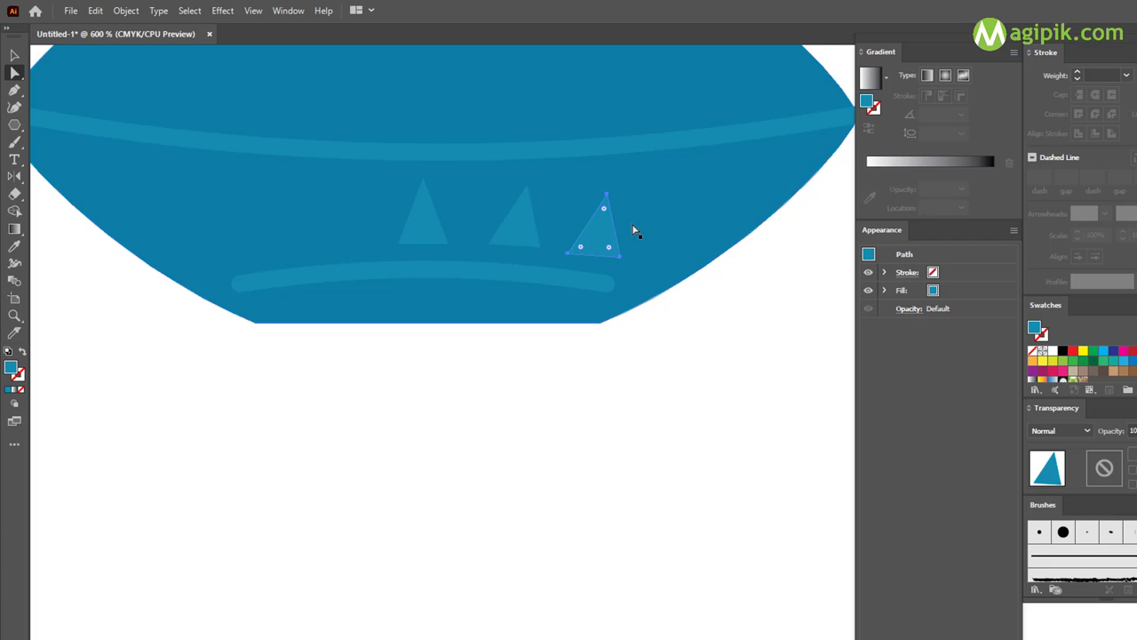
Add a third triangle further right and rotate the middle triangle clockwise
{"action": "key", "text": "v"}
{"action": "left_click_drag", "start_coordinate": [643, 207], "coordinate": [634, 219]}
{"action": "left_click", "coordinate": [523, 230]}
{"action": "left_click_drag", "start_coordinate": [524, 230], "coordinate": [573, 191]}
{"action": "left_click", "coordinate": [16, 77]}
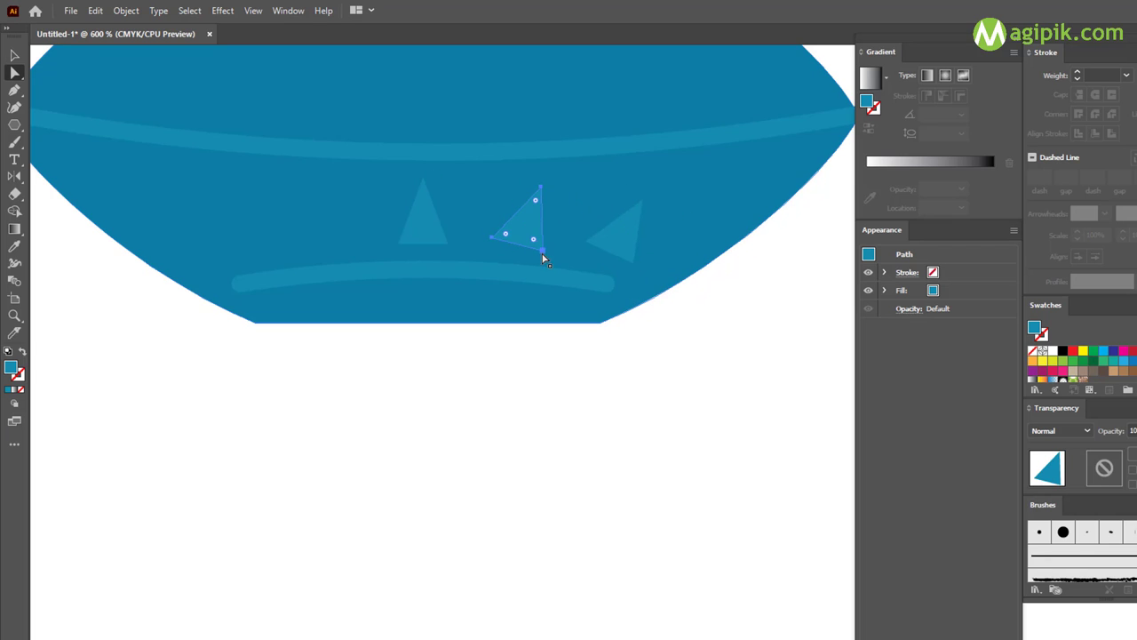
{"action": "left_click_drag", "start_coordinate": [540, 253], "coordinate": [491, 243]}
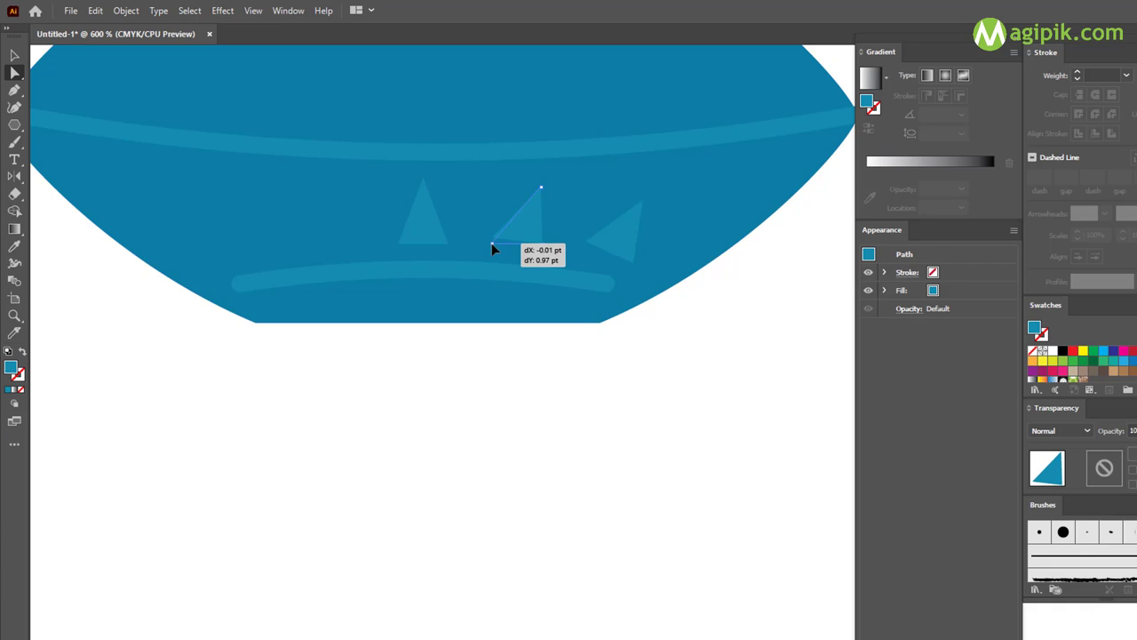
Fine-tune the corners of the right and middle triangles so they fan outward
{"action": "left_click", "coordinate": [638, 235]}
{"action": "left_click_drag", "start_coordinate": [633, 261], "coordinate": [588, 248]}
{"action": "key", "text": "ctrl+z"}
{"action": "left_click_drag", "start_coordinate": [643, 207], "coordinate": [652, 196]}
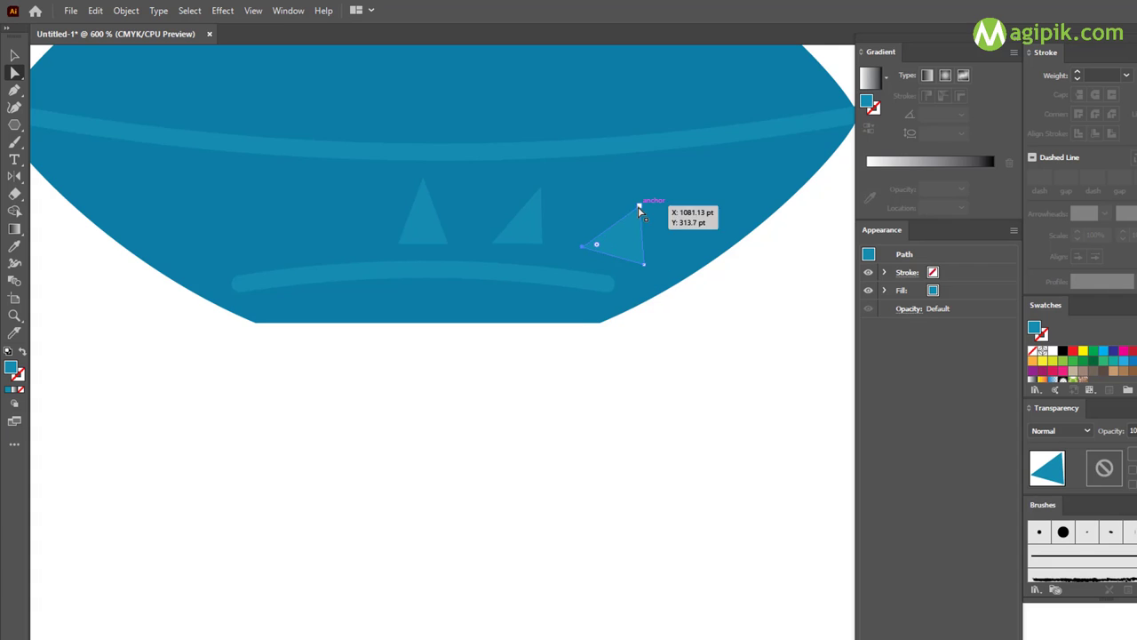
{"action": "left_click", "coordinate": [539, 223]}
{"action": "left_click", "coordinate": [541, 189]}
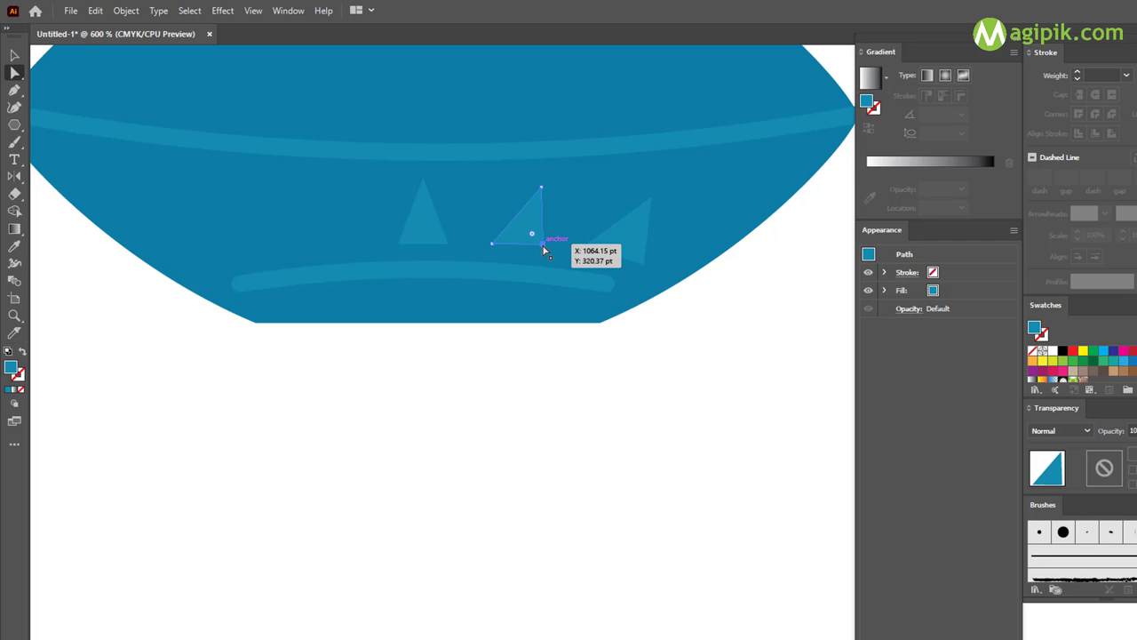
{"action": "left_click_drag", "start_coordinate": [544, 245], "coordinate": [549, 248]}
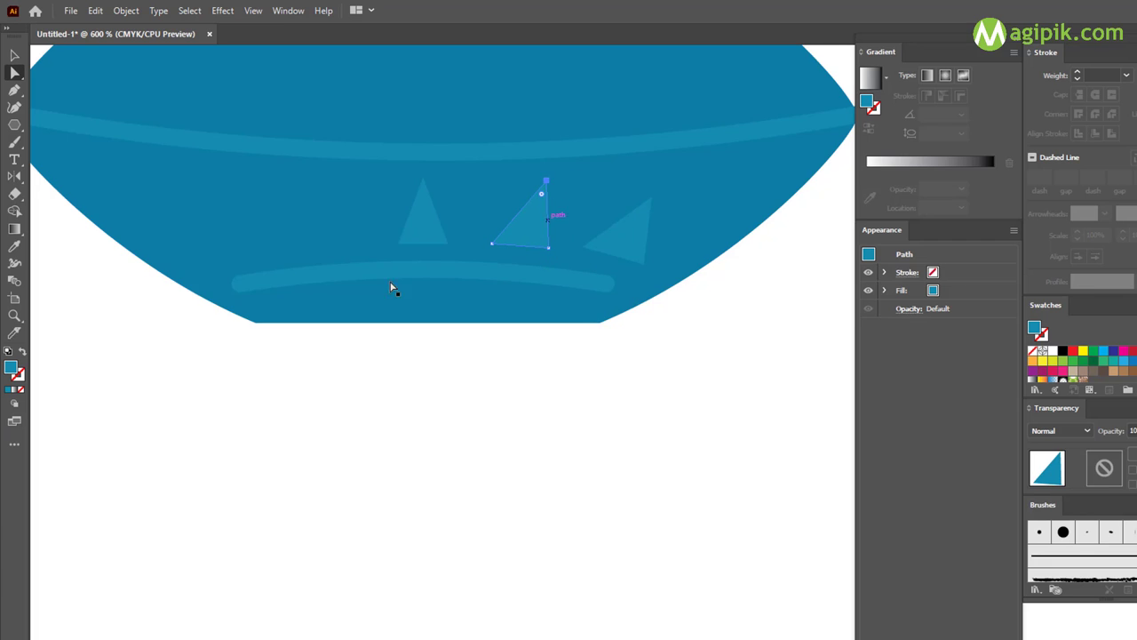
Duplicate the two tilted triangles over to the left side of the body
{"action": "key", "text": "v"}
{"action": "left_click_drag", "start_coordinate": [226, 177], "coordinate": [279, 177]}
{"action": "left_click", "coordinate": [672, 237], "text": "shift"}
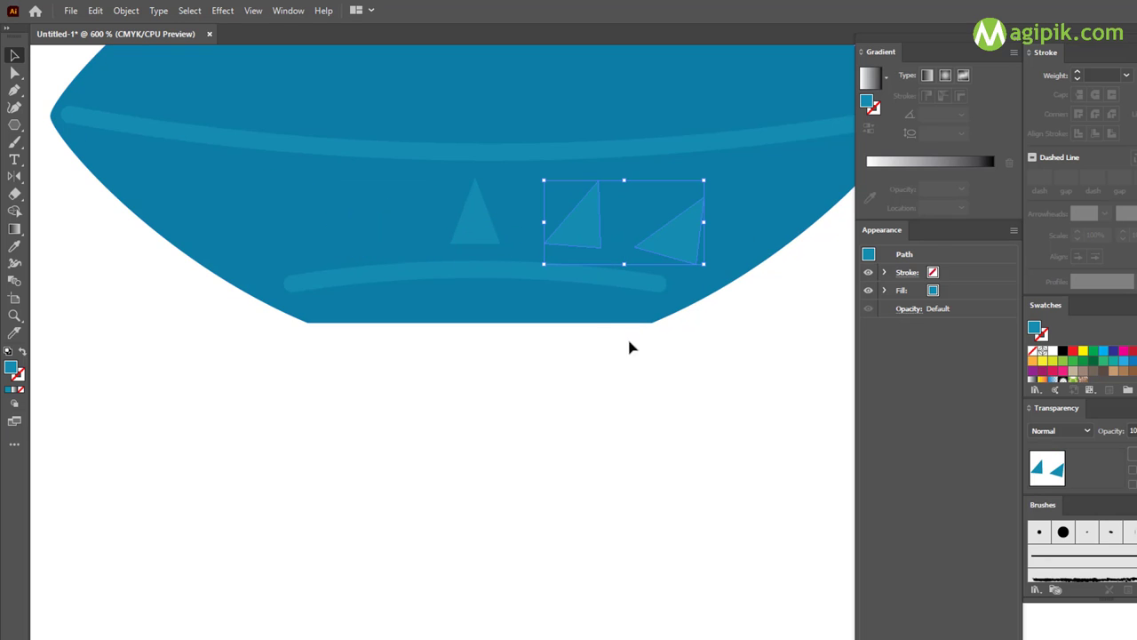
{"action": "left_click", "coordinate": [630, 343]}
{"action": "left_click", "coordinate": [669, 240]}
{"action": "left_click", "coordinate": [581, 231], "text": "shift"}
{"action": "left_click_drag", "start_coordinate": [581, 229], "coordinate": [272, 220]}
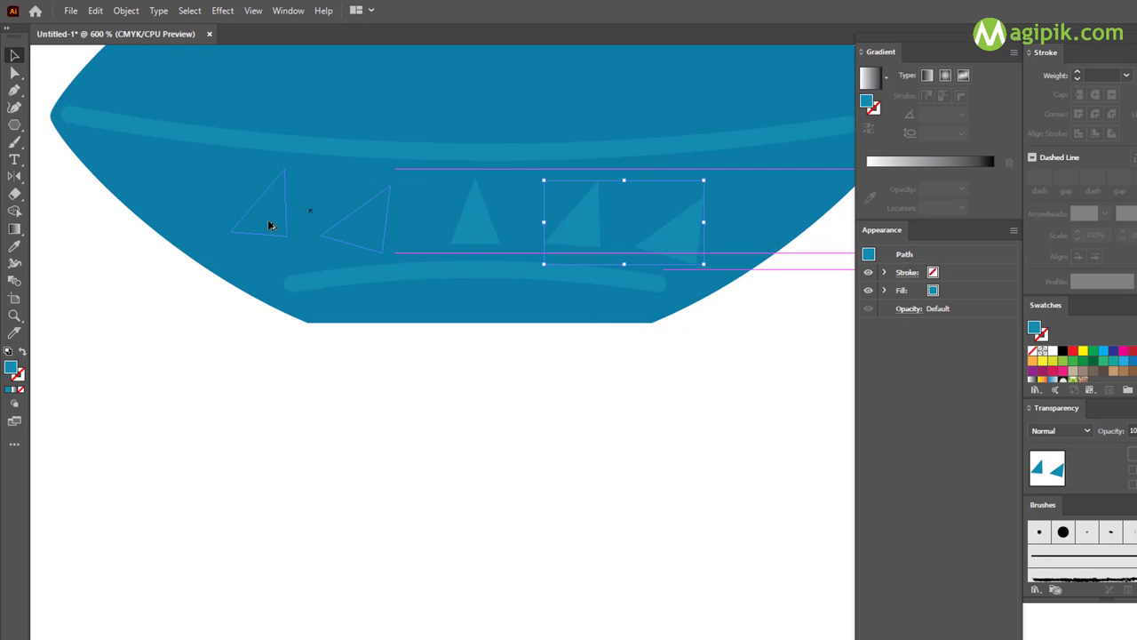
Reflect the copied pair vertically and position it to mirror the right side
{"action": "key", "text": "o"}
{"action": "key", "text": "Return"}
{"action": "left_click", "coordinate": [835, 509]}
{"action": "key", "text": "v"}
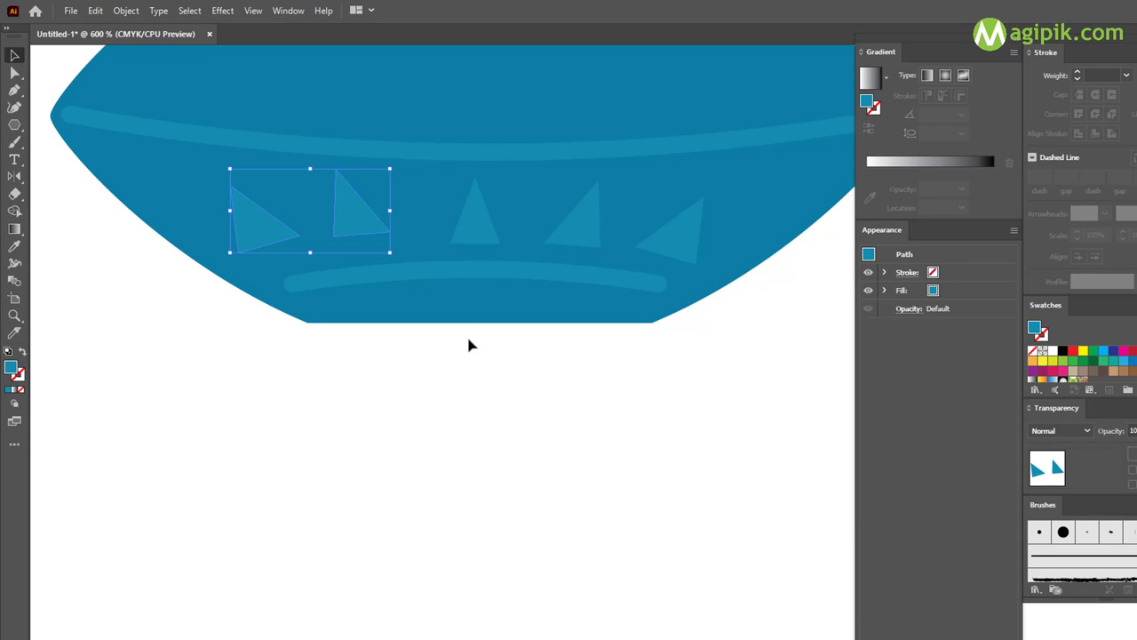
{"action": "left_click_drag", "start_coordinate": [352, 212], "coordinate": [358, 222]}
{"action": "left_click", "coordinate": [411, 402]}
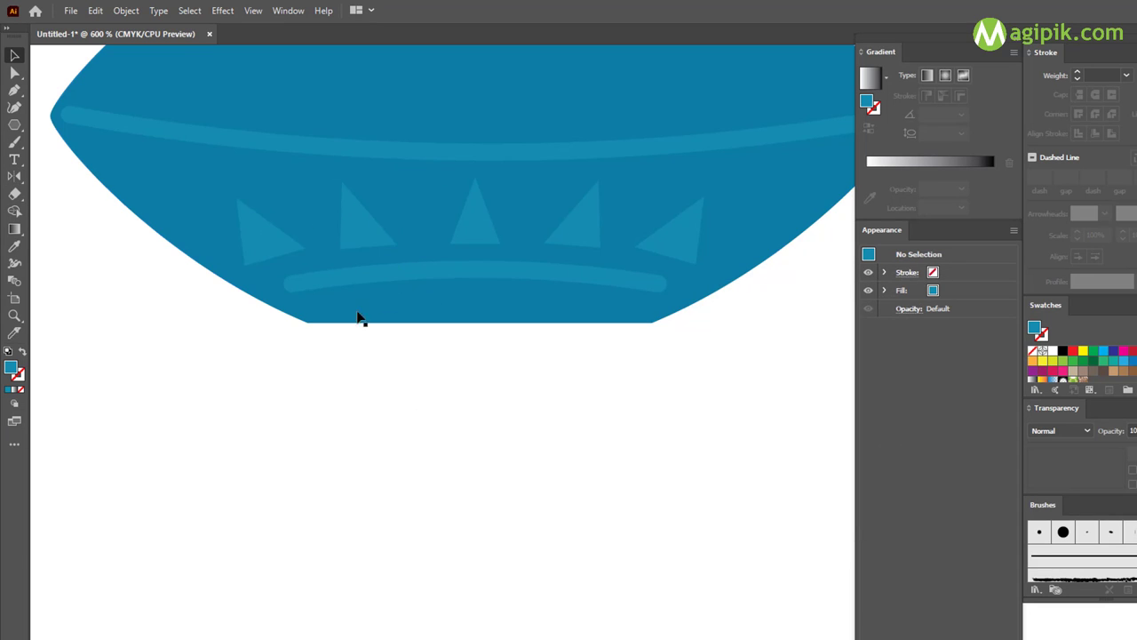
Adjust the lower corner of a mirrored triangle with Direct Selection
{"action": "left_click", "coordinate": [15, 73]}
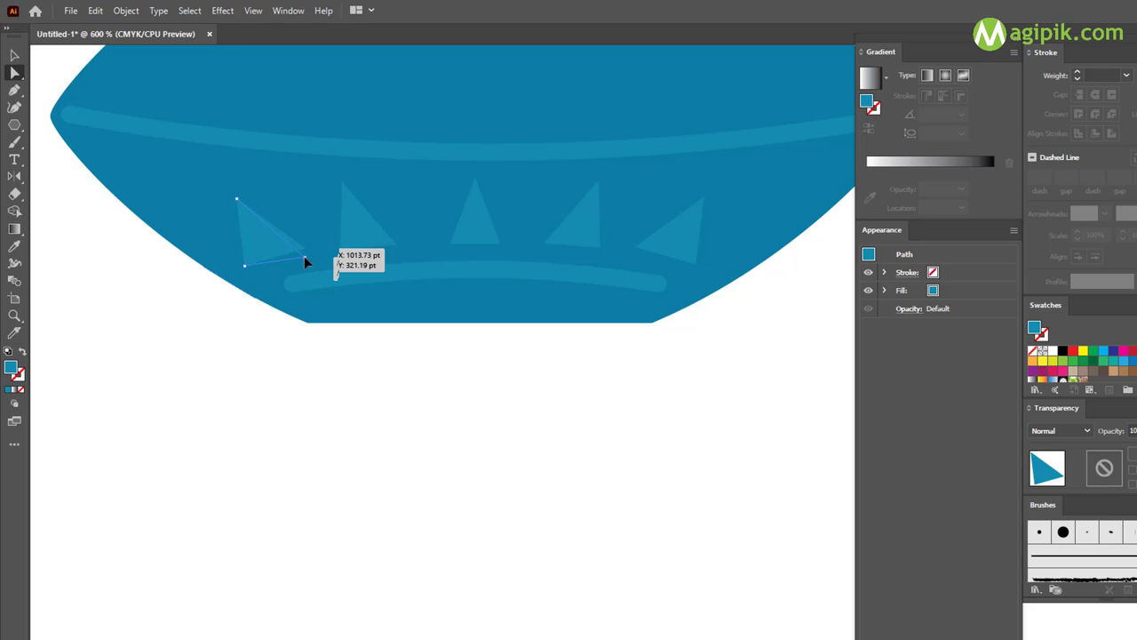
{"action": "left_click", "coordinate": [637, 246]}
{"action": "left_click_drag", "start_coordinate": [637, 246], "coordinate": [641, 252]}
{"action": "left_click", "coordinate": [14, 55]}
{"action": "left_click", "coordinate": [223, 325]}
Duplicate the five-triangle row higher up the body and rotate it to point downward
{"action": "scroll", "coordinate": [363, 389], "scroll_direction": "down", "scroll_amount": 1}
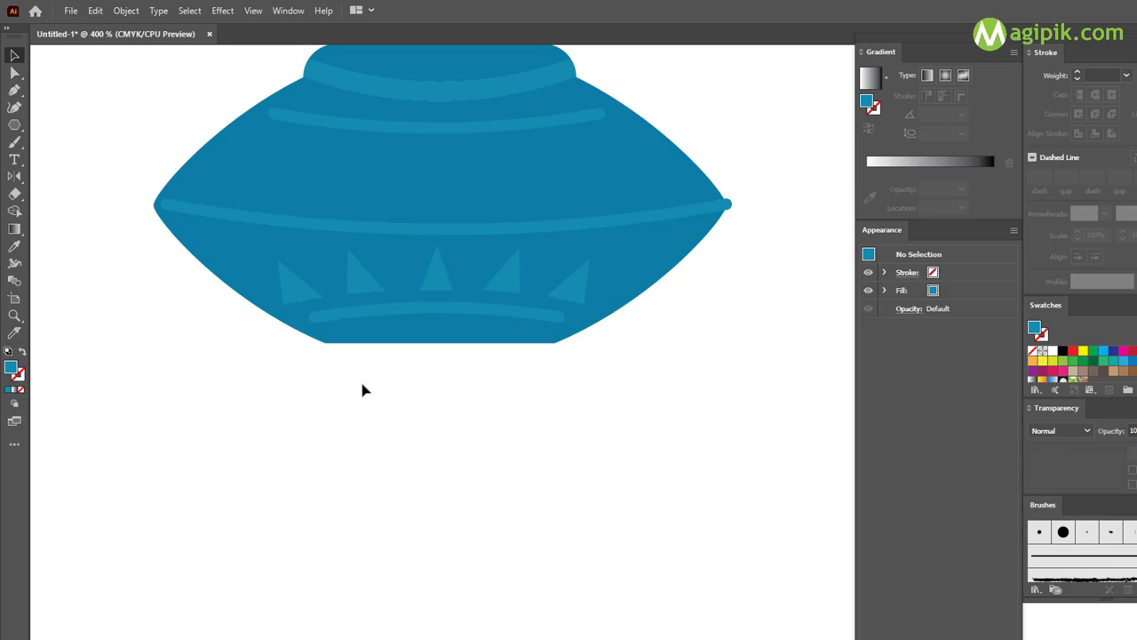
{"action": "scroll", "coordinate": [362, 389], "scroll_direction": "up", "scroll_amount": 1}
{"action": "left_click", "coordinate": [566, 359]}
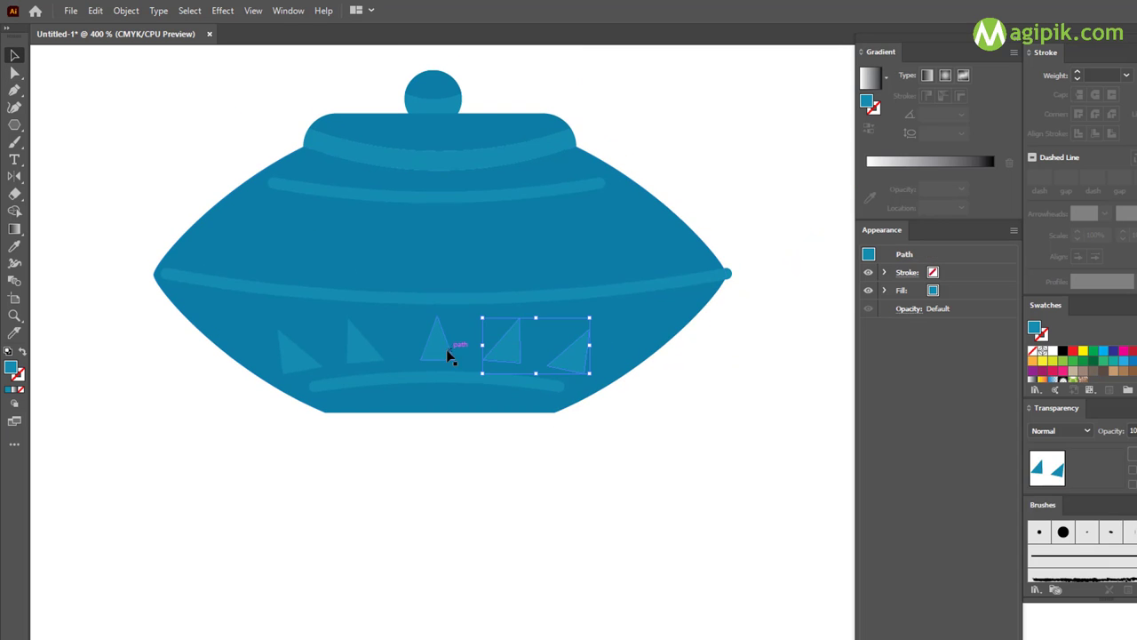
{"action": "left_click", "coordinate": [304, 364], "text": "shift"}
{"action": "left_click_drag", "start_coordinate": [365, 351], "coordinate": [355, 237]}
{"action": "left_click_drag", "start_coordinate": [584, 199], "coordinate": [428, 251]}
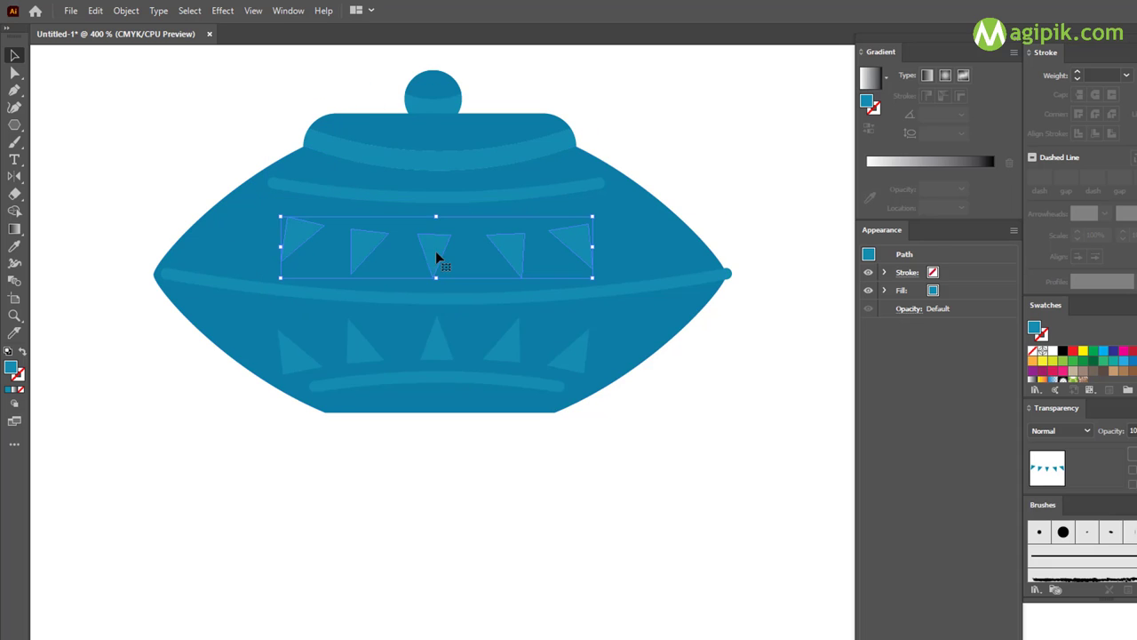
{"action": "left_click", "coordinate": [672, 389]}
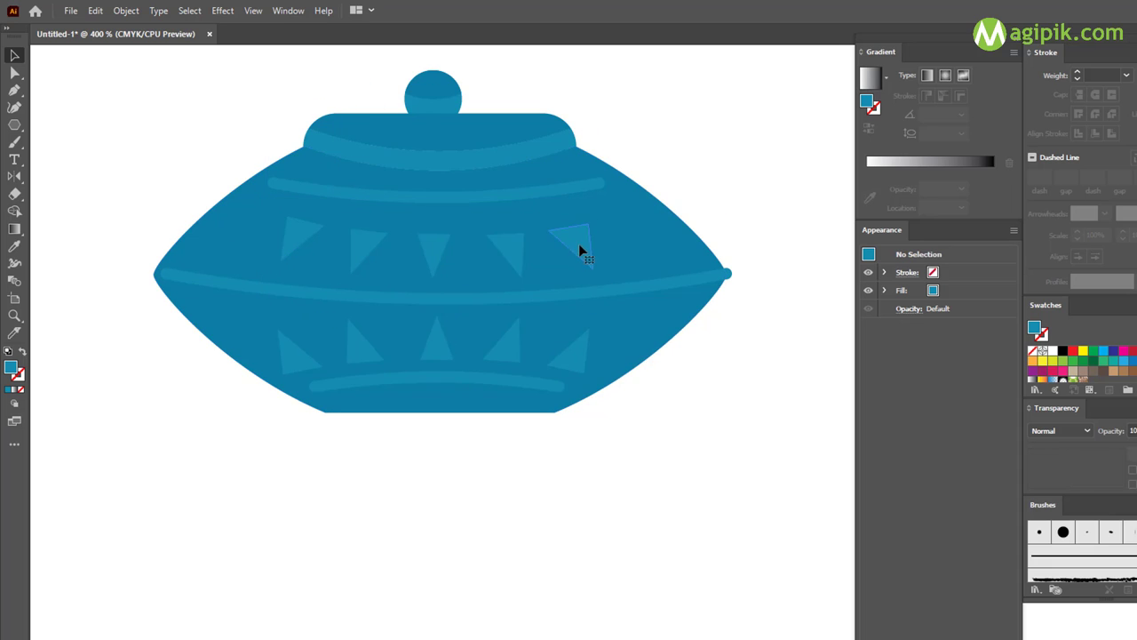
Copy the rightmost upper triangle further right and reshape it into a tilted end triangle
{"action": "left_click_drag", "start_coordinate": [578, 251], "coordinate": [629, 243]}
{"action": "key", "text": "a"}
{"action": "scroll", "coordinate": [593, 209], "scroll_direction": "up", "scroll_amount": 1}
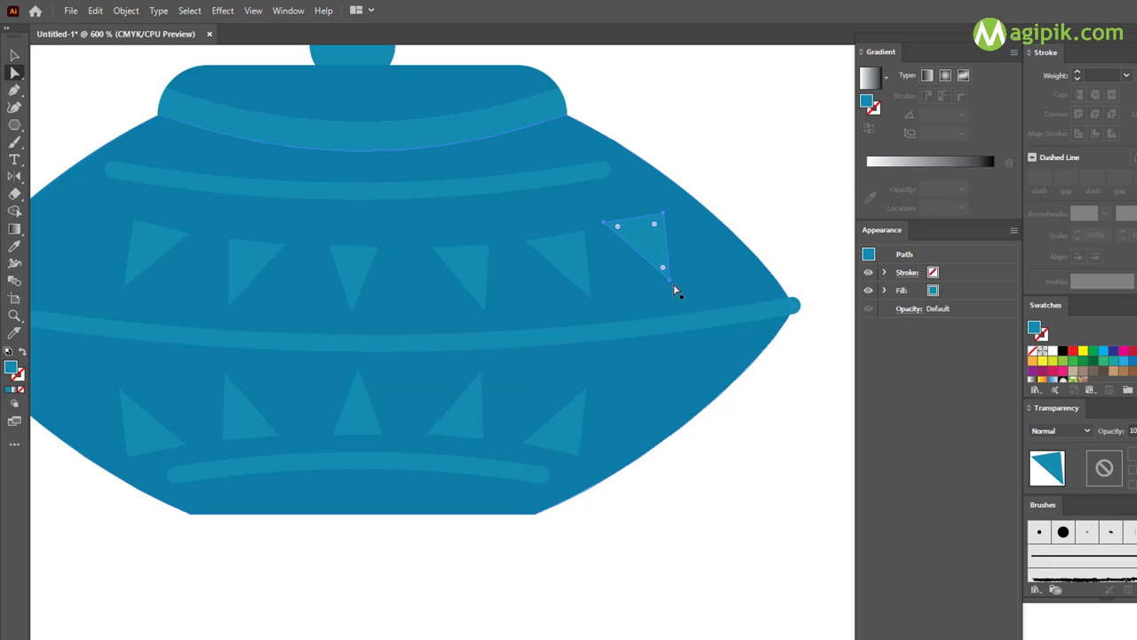
{"action": "left_click_drag", "start_coordinate": [671, 280], "coordinate": [698, 278]}
{"action": "left_click_drag", "start_coordinate": [607, 223], "coordinate": [618, 228]}
{"action": "key", "text": "v"}
Duplicate the tilted end triangle over to the left end of the upper row
{"action": "scroll", "coordinate": [750, 367], "scroll_direction": "left", "scroll_amount": 2}
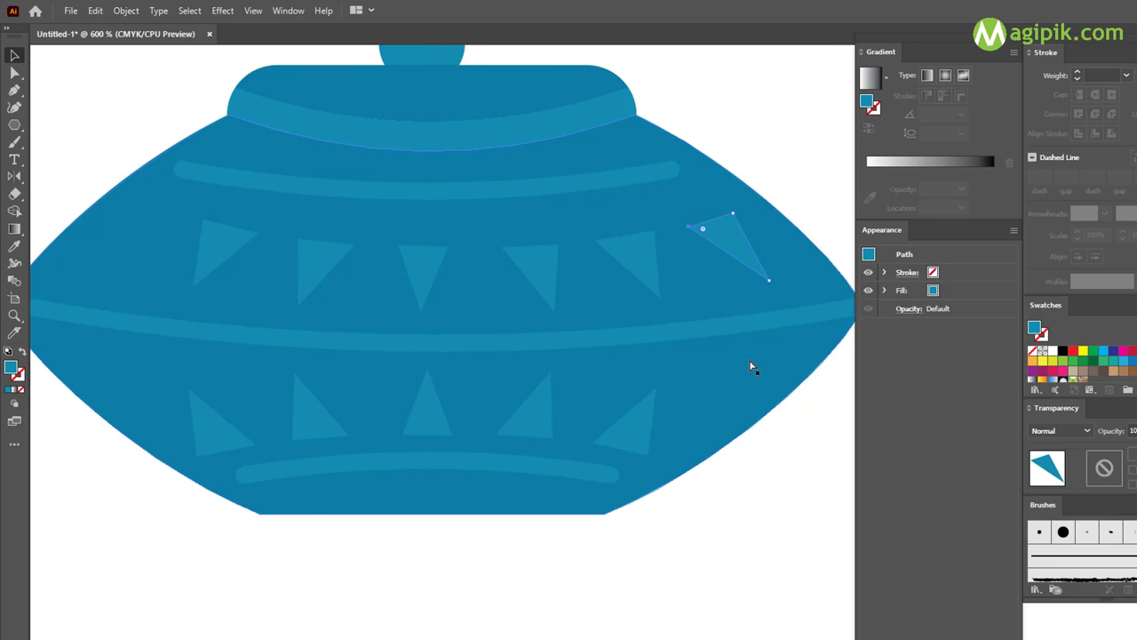
{"action": "left_click_drag", "start_coordinate": [749, 258], "coordinate": [142, 275]}
{"action": "key", "text": "o"}
{"action": "key", "text": "Return"}
Reflect the copied triangle across the vertical axis and fit it into the row's left end
{"action": "key", "text": "Escape"}
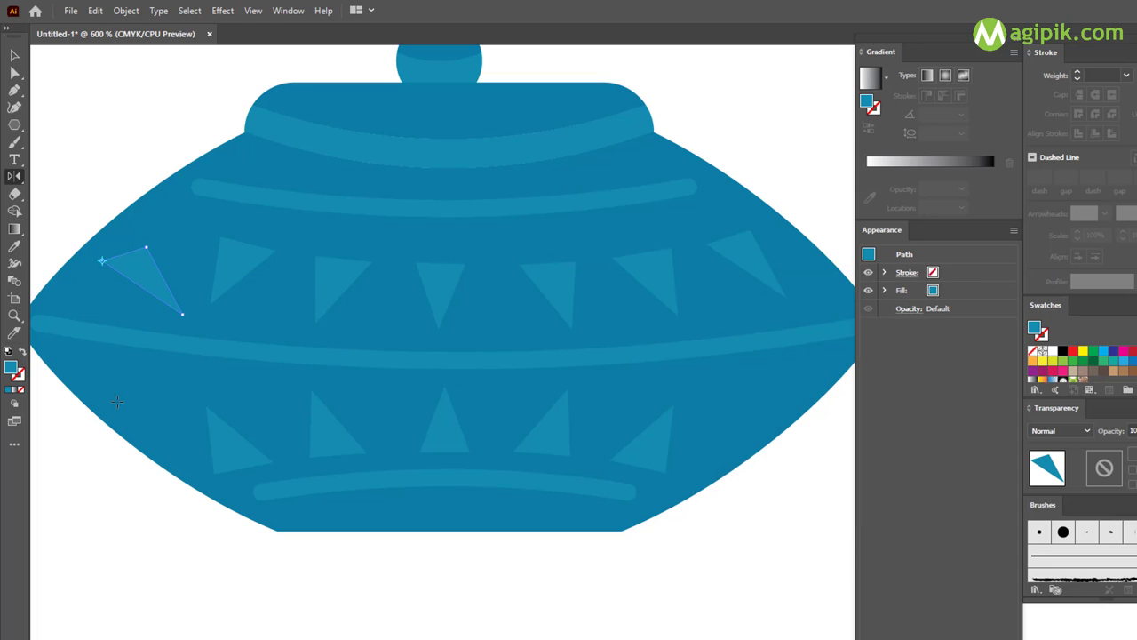
{"action": "key", "text": "Return"}
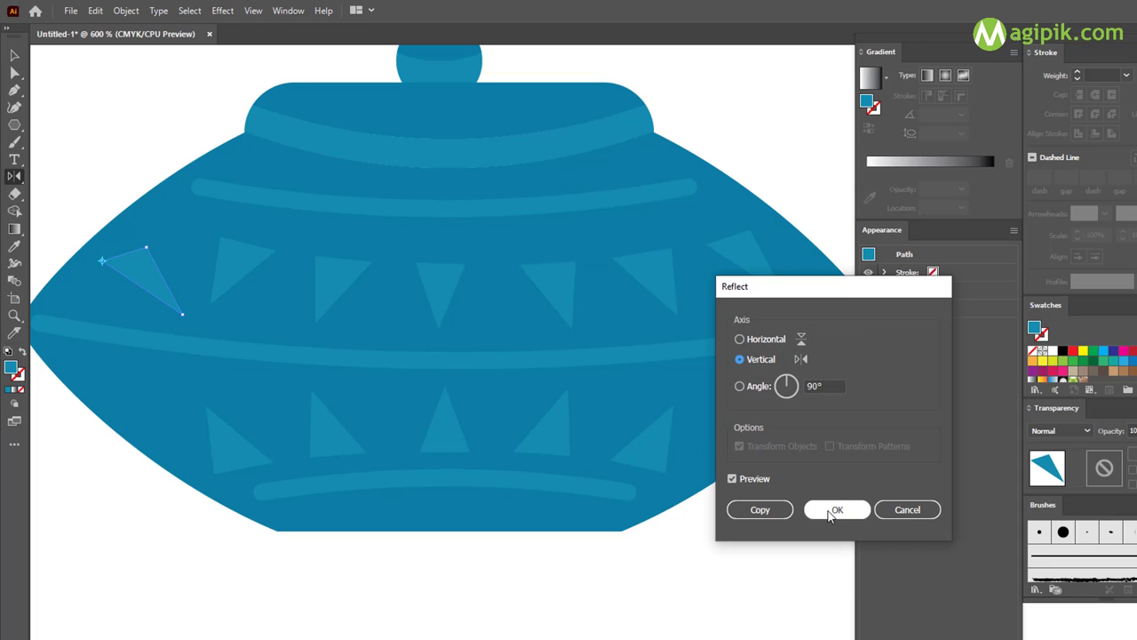
{"action": "left_click", "coordinate": [818, 509]}
{"action": "key", "text": "v"}
{"action": "mouse_move", "coordinate": [145, 267]}
{"action": "left_mouse_down"}
{"action": "mouse_move", "coordinate": [122, 296]}
{"action": "mouse_move", "coordinate": [326, 333]}
{"action": "mouse_move", "coordinate": [146, 254]}
{"action": "left_mouse_up"}
{"action": "key", "text": "o"}
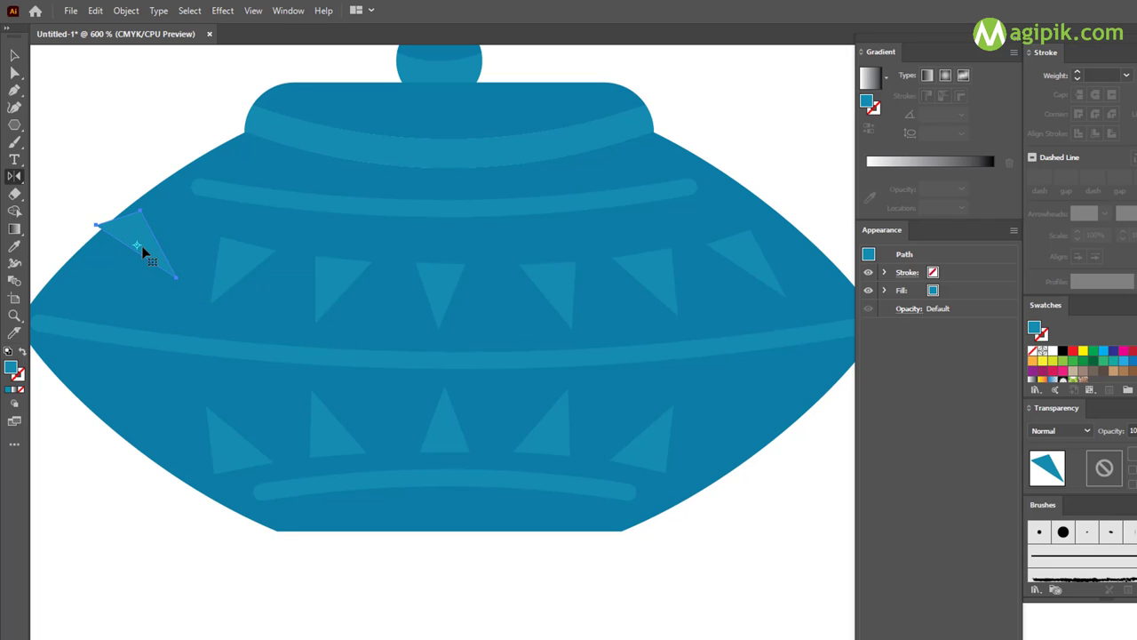
{"action": "key", "text": "Return"}
{"action": "left_click", "coordinate": [818, 509]}
{"action": "key", "text": "v"}
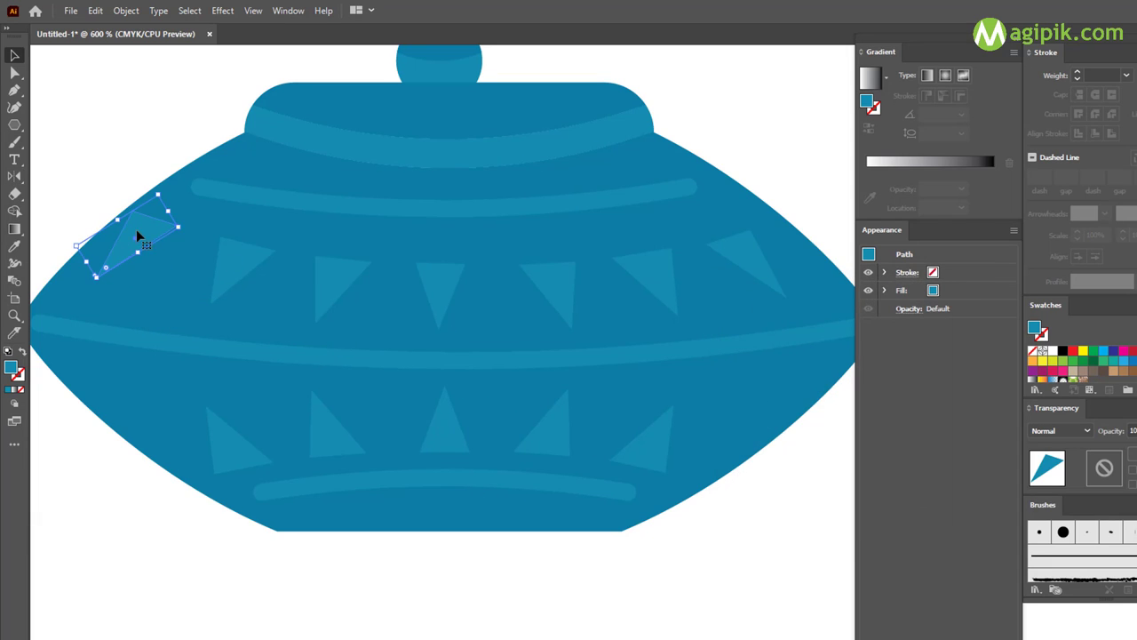
{"action": "left_click_drag", "start_coordinate": [136, 229], "coordinate": [142, 235]}
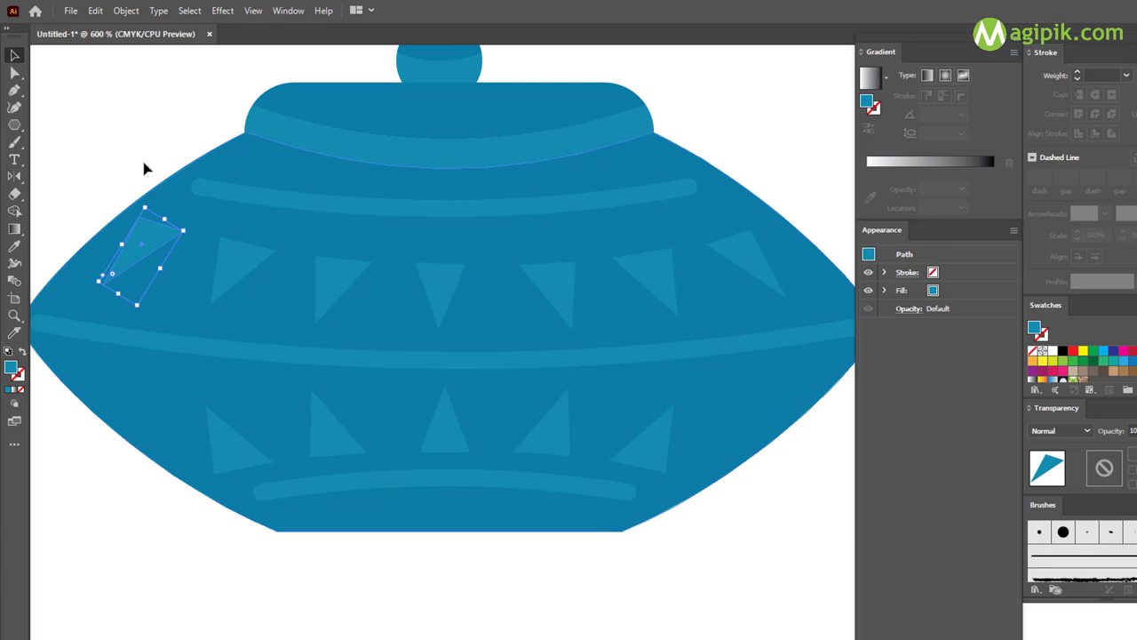
Nudge the left-end triangle into alignment with the upper row
{"action": "key", "text": "ctrl+shift+a"}
{"action": "left_click", "coordinate": [148, 232]}
{"action": "left_click_drag", "start_coordinate": [140, 237], "coordinate": [192, 228]}
{"action": "left_click", "coordinate": [92, 165]}
{"action": "scroll", "coordinate": [511, 348], "scroll_direction": "down", "scroll_amount": 1}
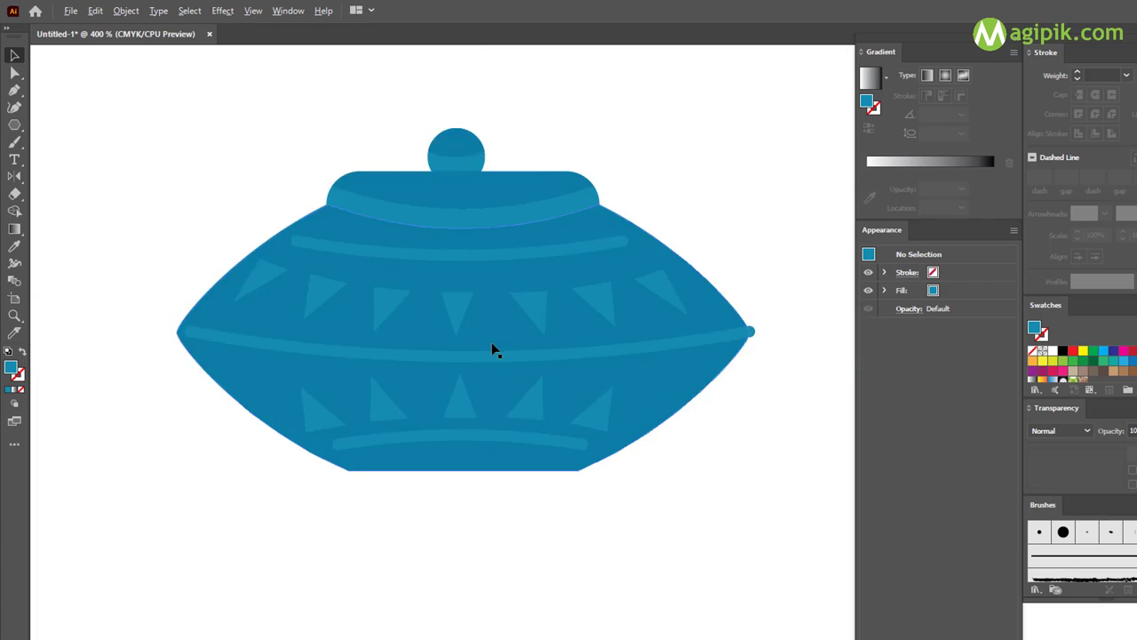
{"action": "scroll", "coordinate": [492, 350], "scroll_direction": "down", "scroll_amount": 1}
{"action": "scroll", "coordinate": [675, 395], "scroll_direction": "down", "scroll_amount": 2}
{"action": "scroll", "coordinate": [625, 373], "scroll_direction": "right", "scroll_amount": 4}
{"action": "scroll", "coordinate": [624, 373], "scroll_direction": "right", "scroll_amount": 2}
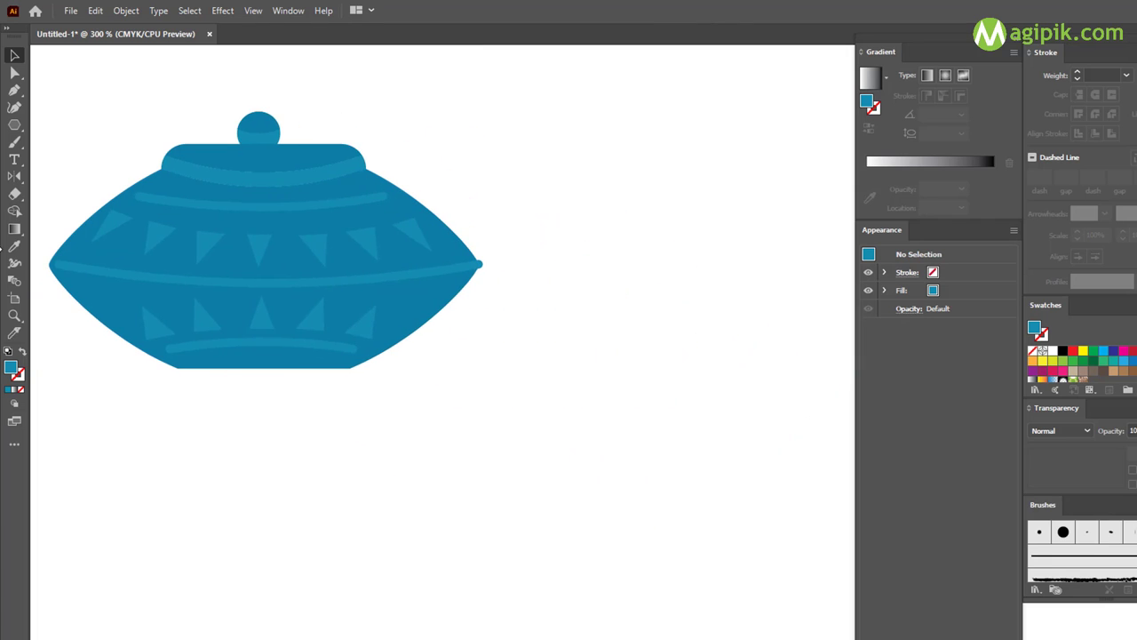
Draw a four-cornered spout outline with the Pen tool on the right of the pot
{"action": "left_click", "coordinate": [14, 90]}
{"action": "left_click", "coordinate": [548, 319]}
{"action": "left_click", "coordinate": [630, 281]}
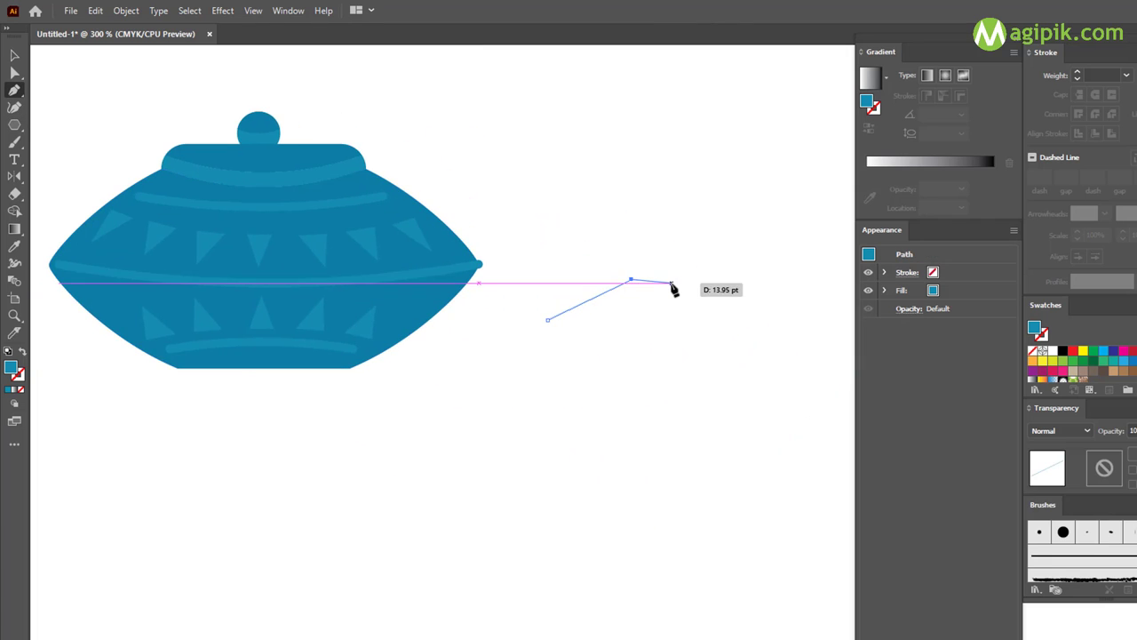
{"action": "left_click", "coordinate": [680, 281]}
{"action": "left_click", "coordinate": [533, 454]}
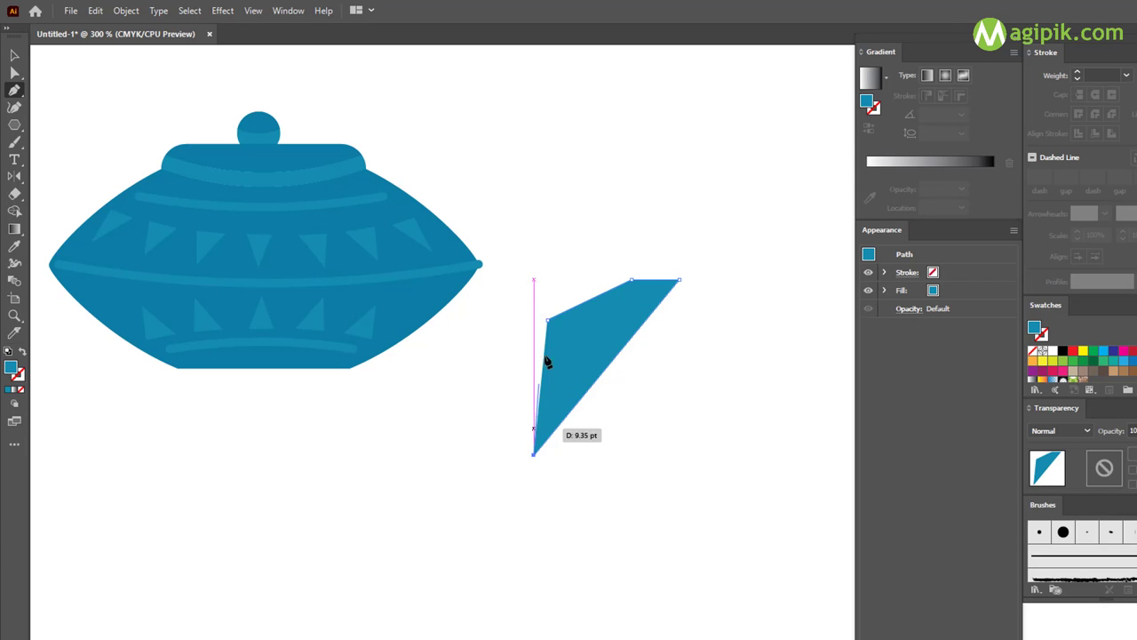
{"action": "left_click", "coordinate": [548, 319]}
{"action": "key", "text": "v"}
Curve the spout's right edge outward and move and shorten it against the body's edge
{"action": "left_click", "coordinate": [14, 76]}
{"action": "key", "text": "p"}
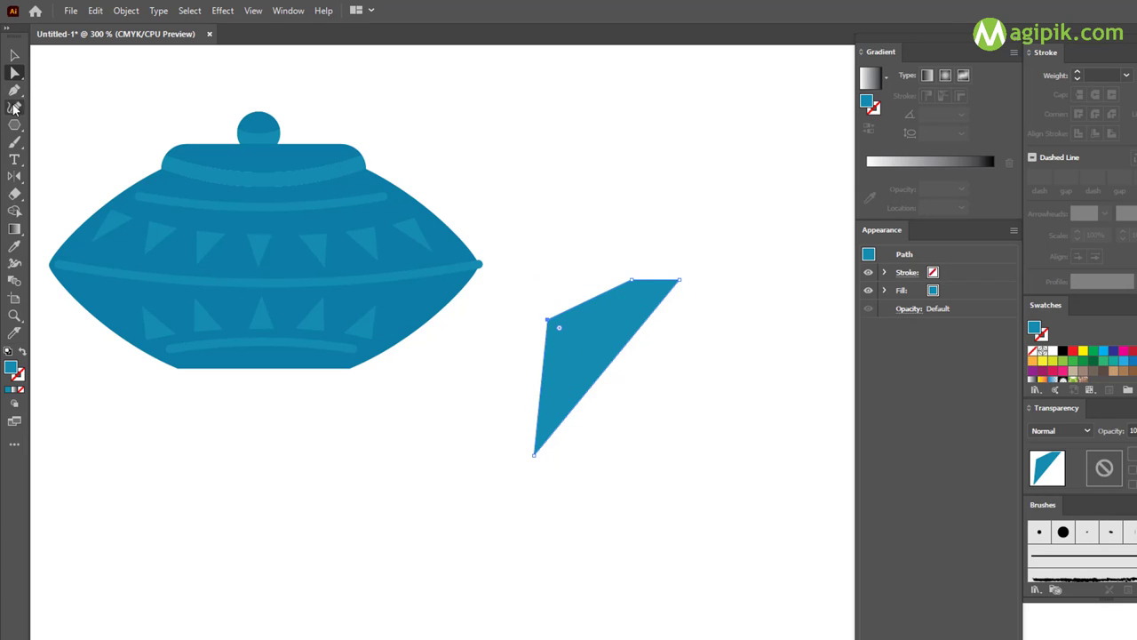
{"action": "left_click_drag", "start_coordinate": [644, 326], "coordinate": [654, 337]}
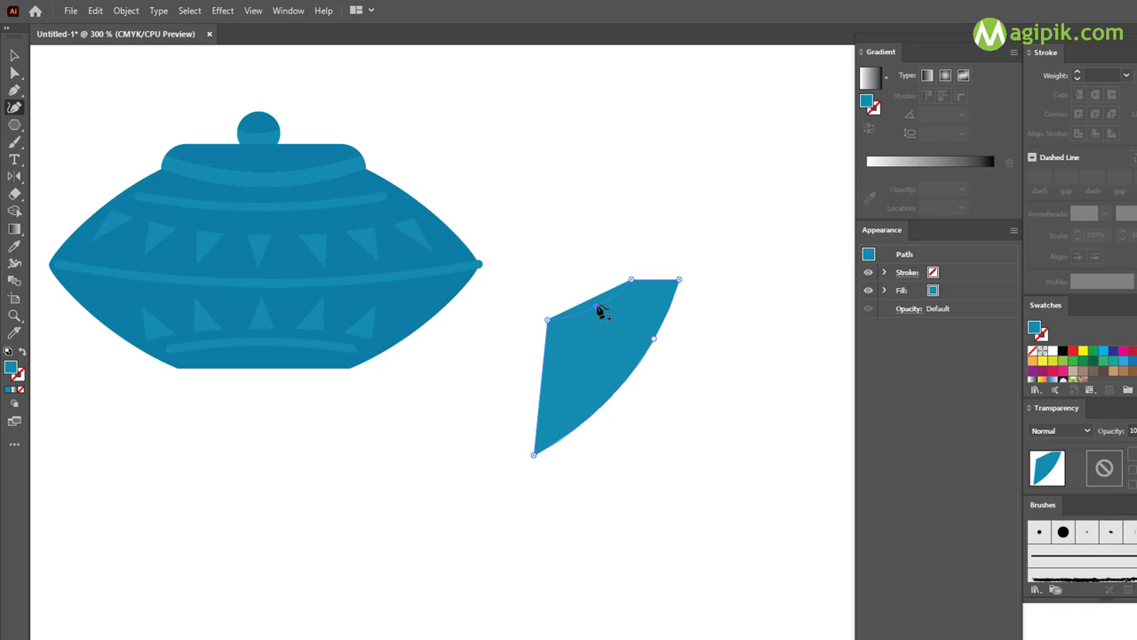
{"action": "key", "text": "v"}
{"action": "left_click_drag", "start_coordinate": [609, 360], "coordinate": [504, 266]}
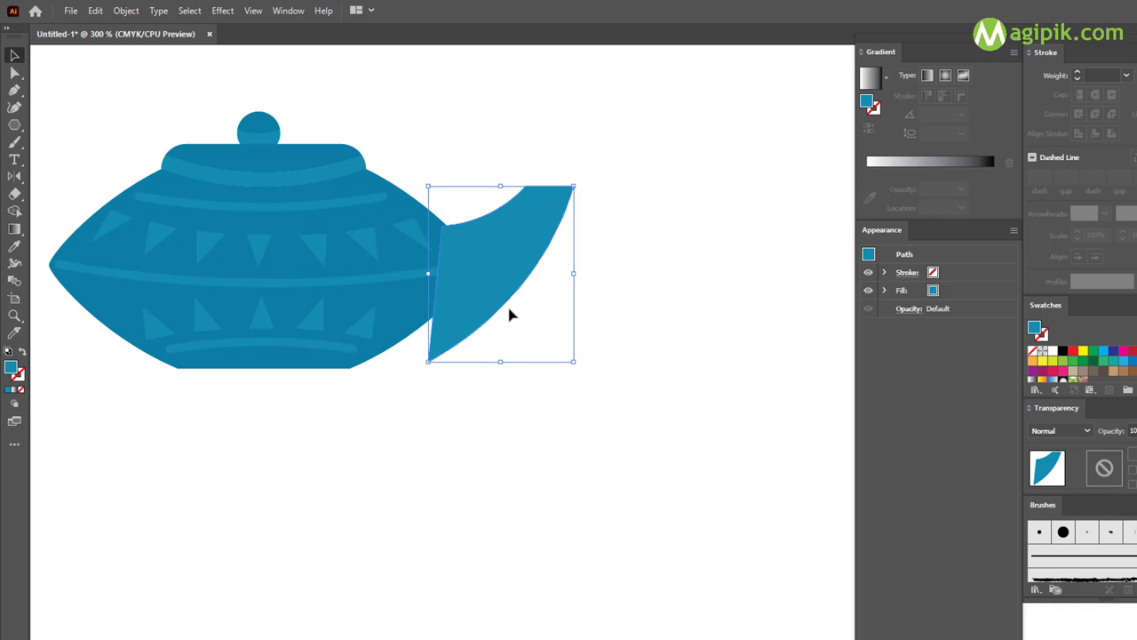
{"action": "left_click_drag", "start_coordinate": [502, 361], "coordinate": [480, 322]}
{"action": "scroll", "coordinate": [484, 302], "scroll_direction": "up", "scroll_amount": 1}
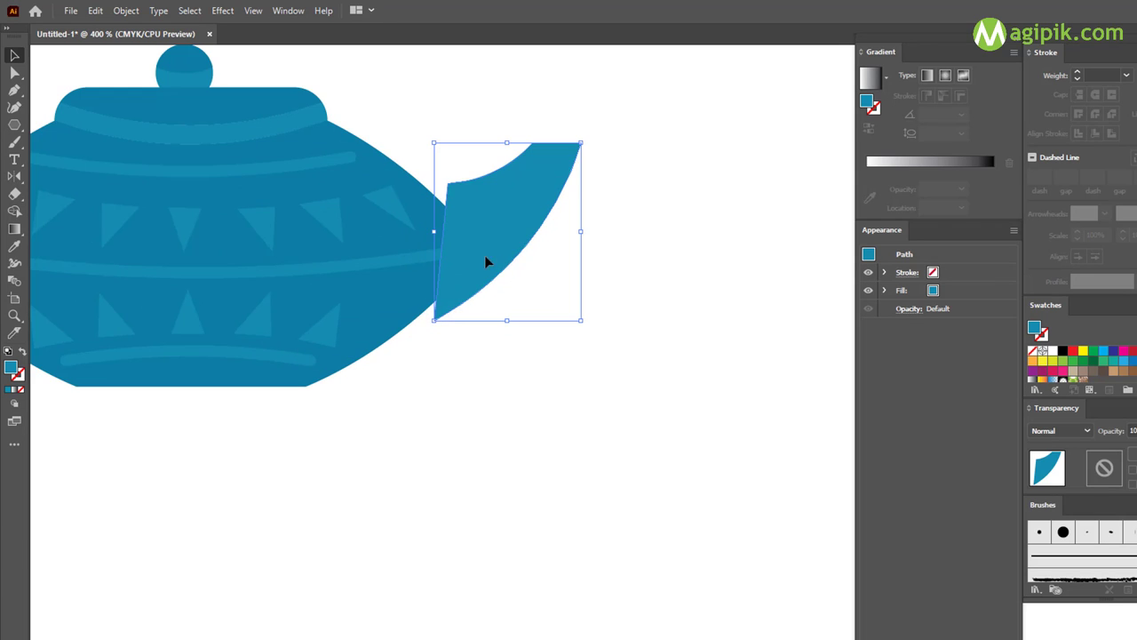
{"action": "left_click_drag", "start_coordinate": [486, 257], "coordinate": [468, 258]}
Send the spout behind the pot body and nudge it into place
{"action": "key", "text": "ctrl+shift+bracketleft"}
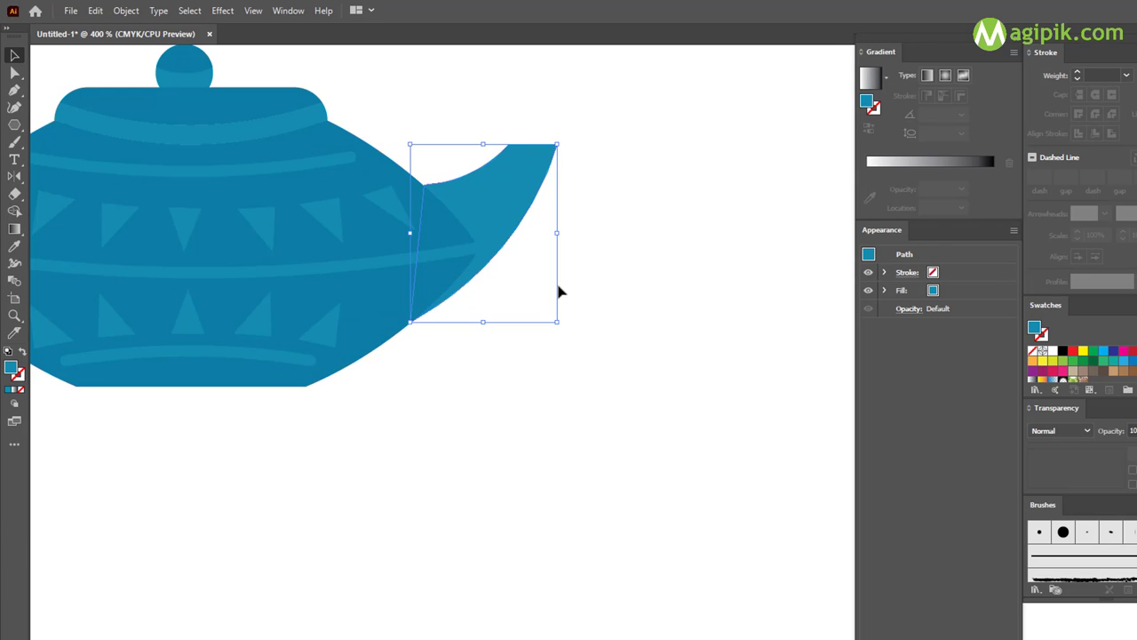
{"action": "left_click", "coordinate": [555, 280]}
{"action": "scroll", "coordinate": [497, 265], "scroll_direction": "left", "scroll_amount": 1}
{"action": "left_click", "coordinate": [524, 219]}
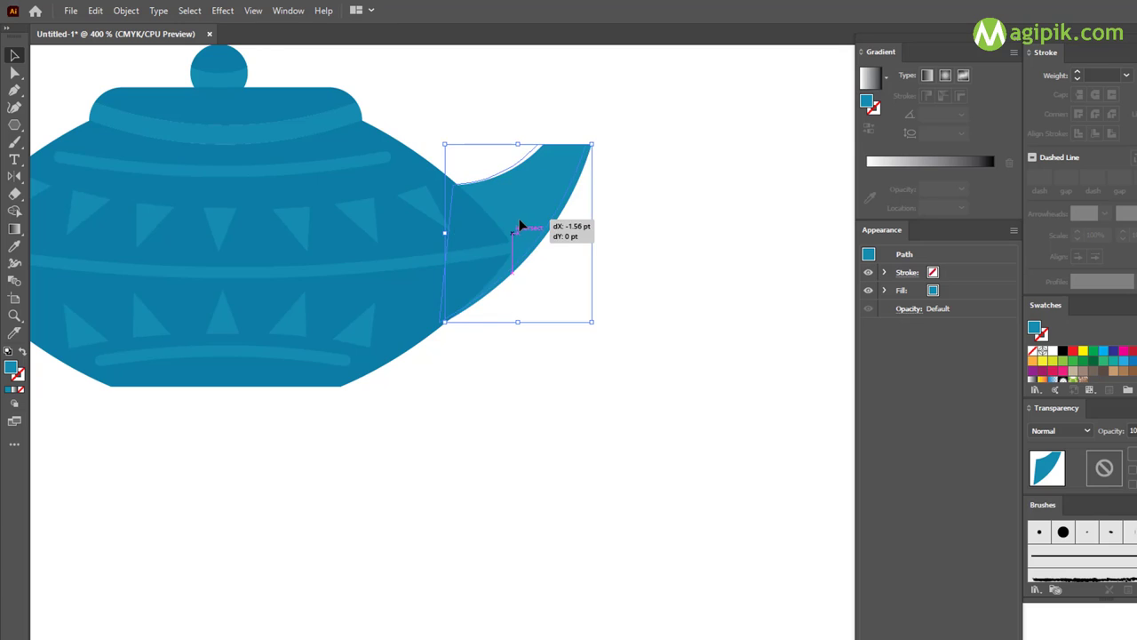
{"action": "scroll", "coordinate": [524, 219], "scroll_direction": "up", "scroll_amount": 1}
{"action": "left_click_drag", "start_coordinate": [521, 223], "coordinate": [530, 223]}
{"action": "left_click_drag", "start_coordinate": [518, 116], "coordinate": [520, 121]}
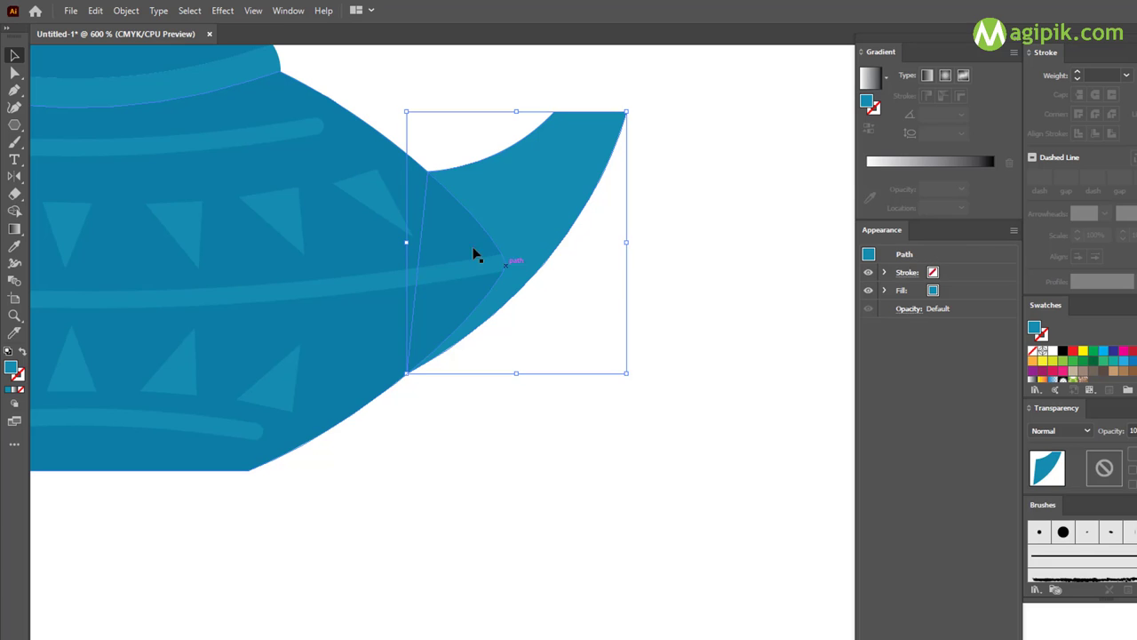
Eyedropper the body's darker blue onto the spout
{"action": "key", "text": "ctrl+bracketleft"}
{"action": "key", "text": "i"}
{"action": "left_click", "coordinate": [476, 232]}
{"action": "key", "text": "v"}
{"action": "left_click", "coordinate": [560, 221]}
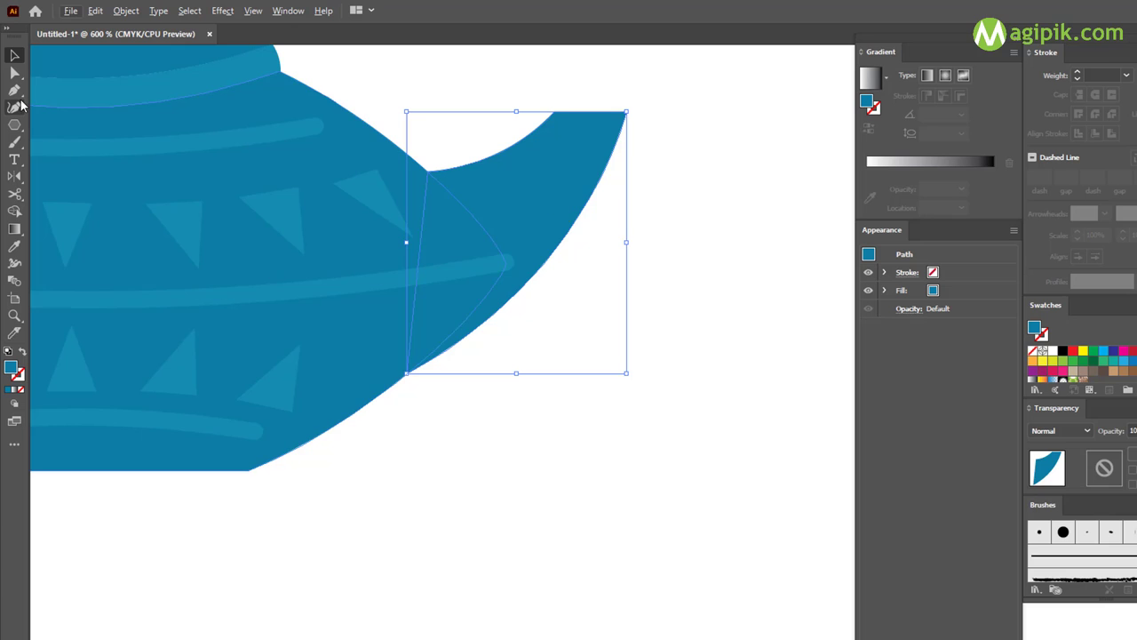
Pen-draw a teardrop shape covering the outer part of the spout
{"action": "key", "text": "p"}
{"action": "left_click", "coordinate": [470, 73]}
{"action": "left_click", "coordinate": [498, 162]}
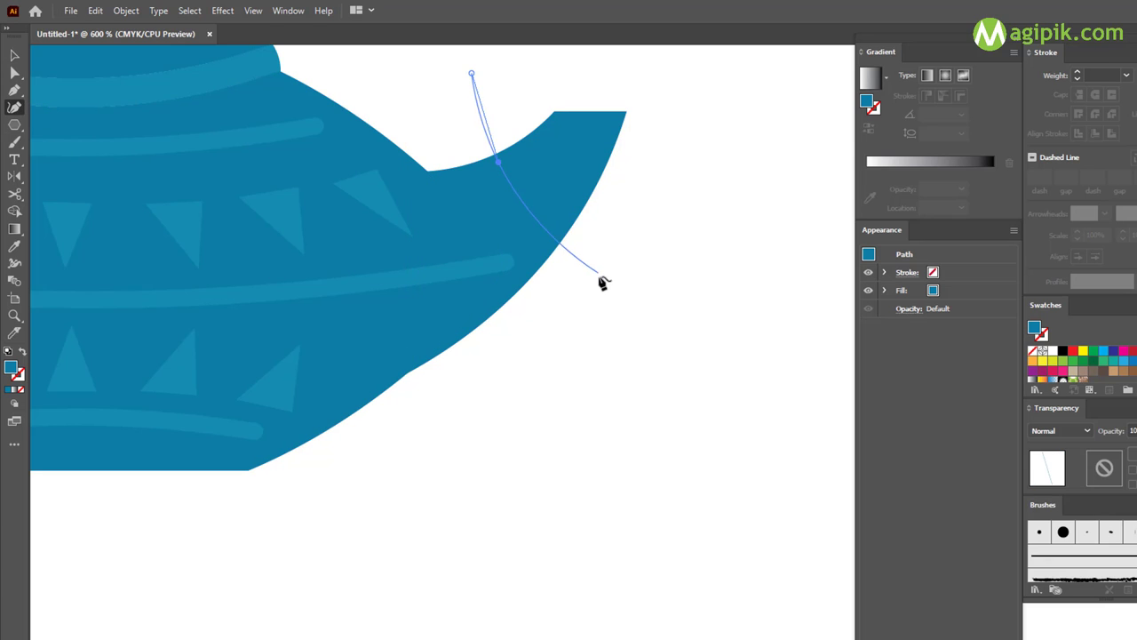
{"action": "left_click", "coordinate": [600, 277]}
{"action": "left_click", "coordinate": [756, 202]}
{"action": "left_click", "coordinate": [715, 98]}
{"action": "left_click", "coordinate": [471, 73]}
{"action": "key", "text": "v"}
{"action": "left_click", "coordinate": [525, 371]}
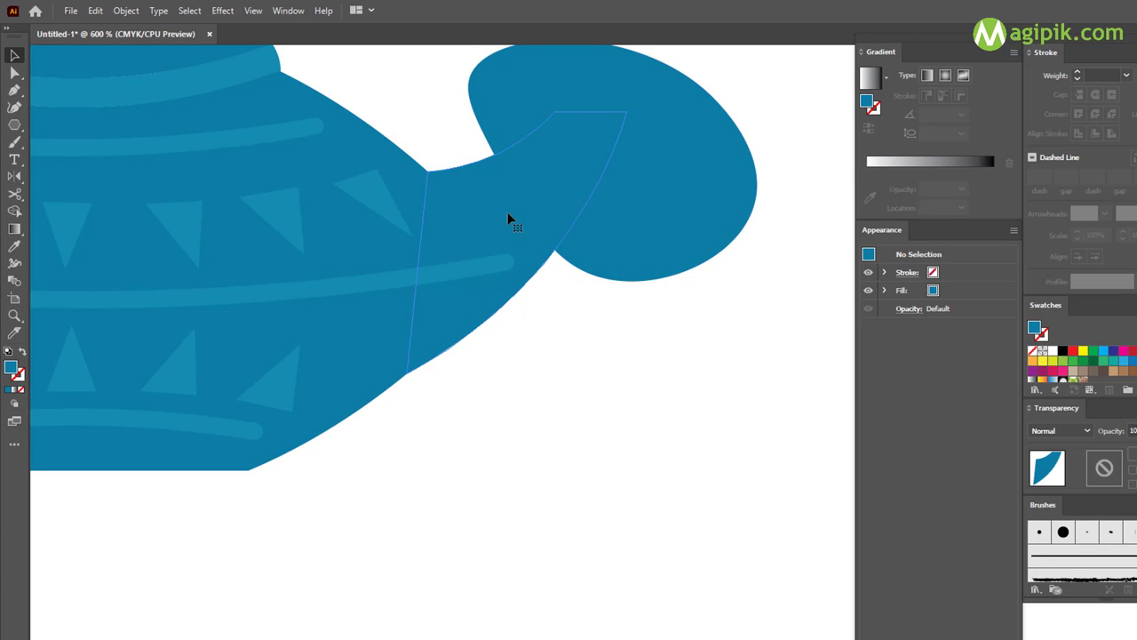
Subtract the teardrop from the spout with Pathfinder Minus Front
{"action": "left_click", "coordinate": [508, 213]}
{"action": "left_click", "coordinate": [683, 230], "text": "shift"}
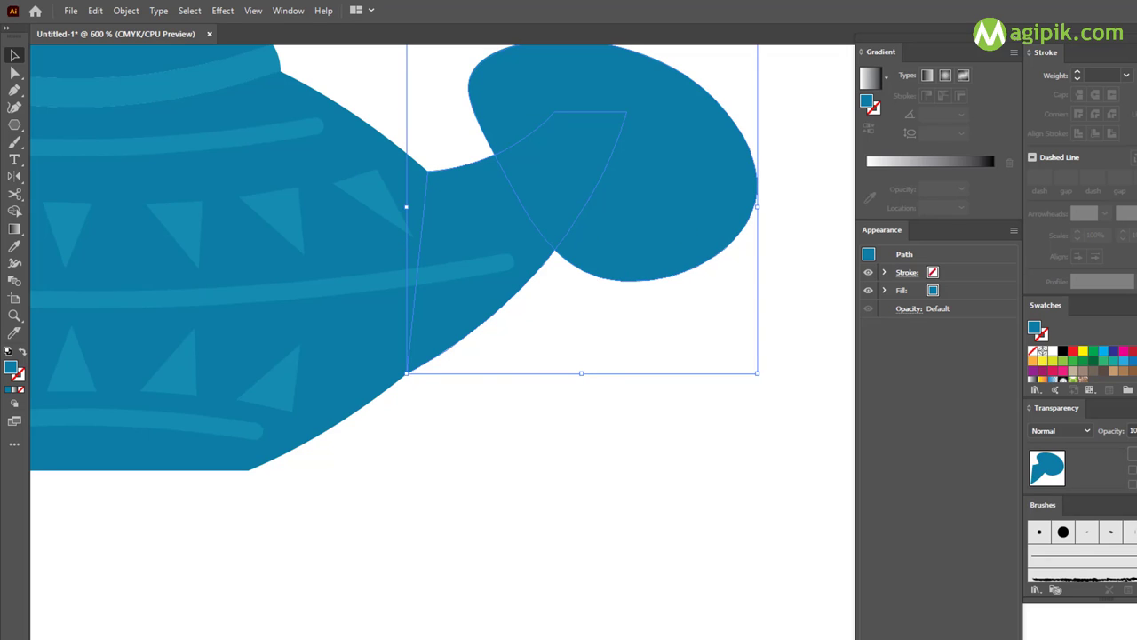
{"action": "left_click", "coordinate": [666, 457]}
{"action": "left_click", "coordinate": [467, 287]}
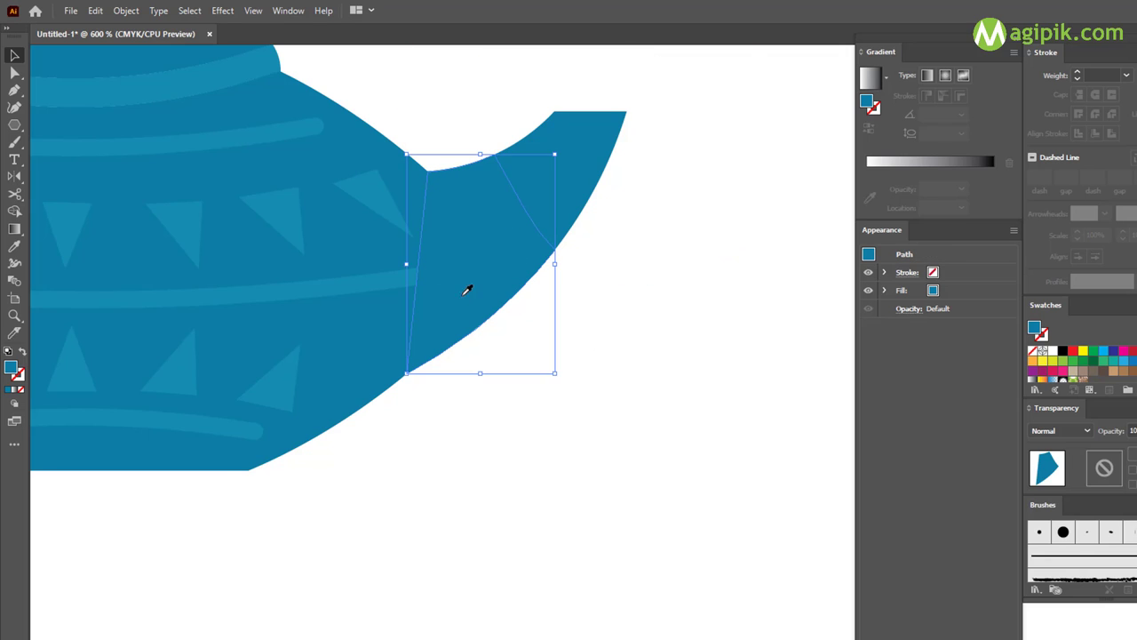
Make the remaining spout base light blue by sampling the stripe and swapping fill and stroke
{"action": "key", "text": "i"}
{"action": "left_click", "coordinate": [392, 278]}
{"action": "left_click", "coordinate": [384, 288]}
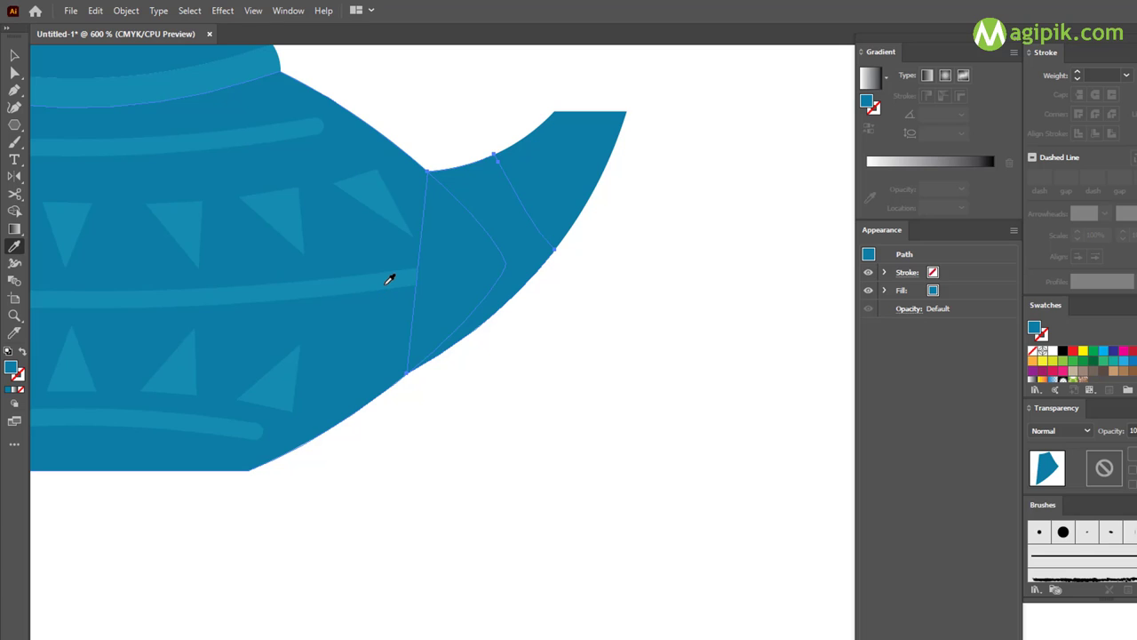
{"action": "left_click", "coordinate": [389, 279]}
{"action": "key", "text": "v"}
{"action": "left_click", "coordinate": [23, 353]}
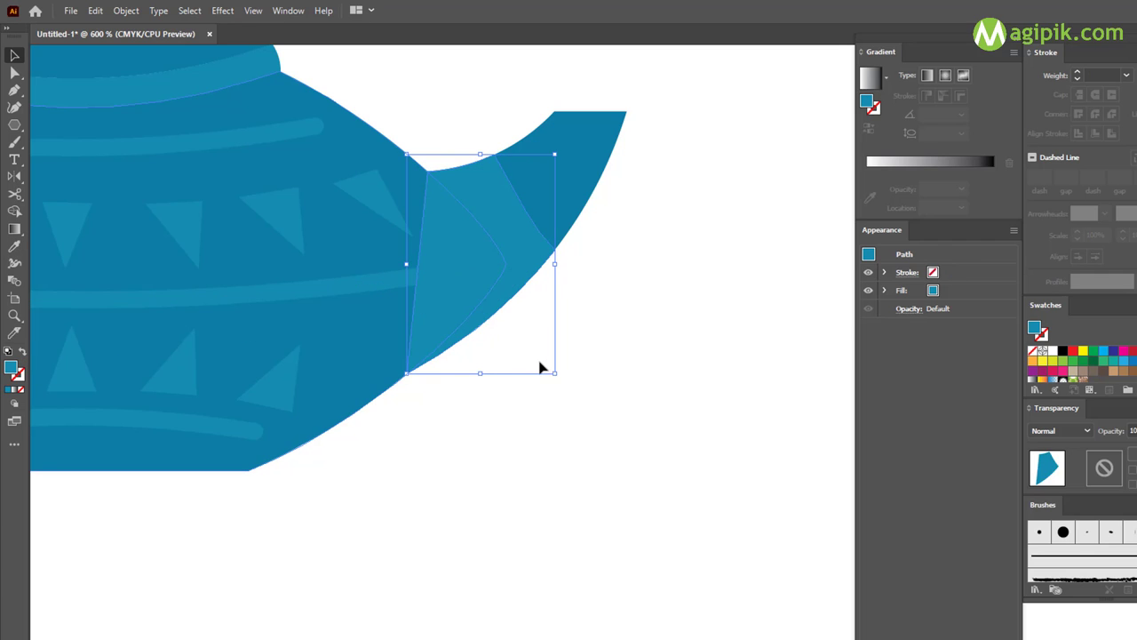
{"action": "left_click", "coordinate": [540, 363]}
{"action": "left_click", "coordinate": [492, 293]}
{"action": "left_click", "coordinate": [559, 217], "text": "shift"}
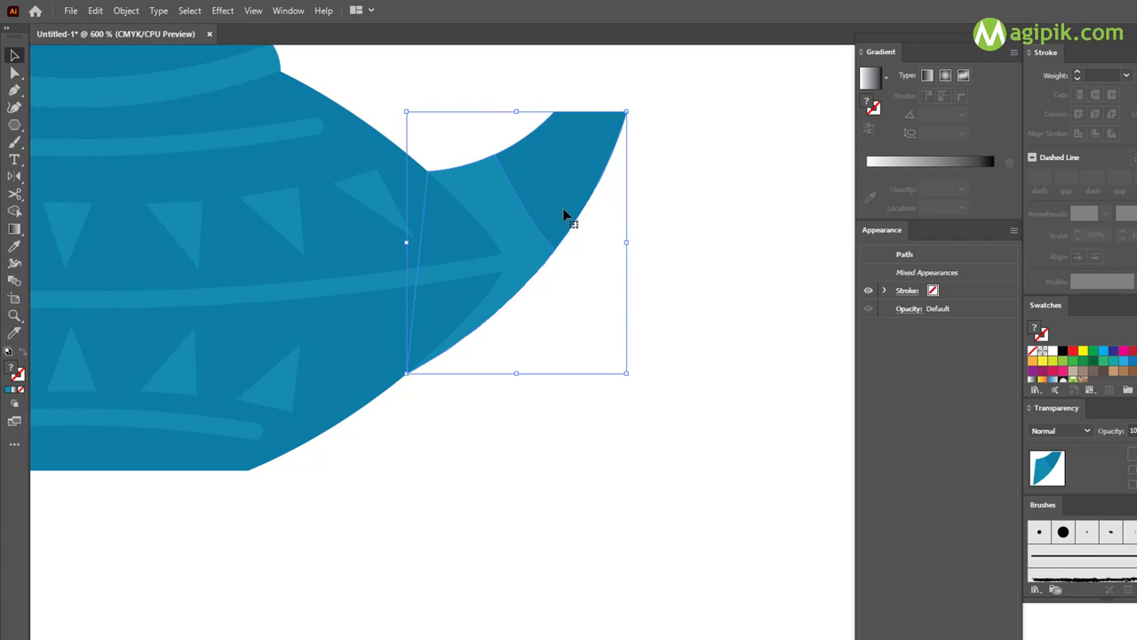
{"action": "left_click", "coordinate": [647, 310]}
{"action": "scroll", "coordinate": [643, 295], "scroll_direction": "down", "scroll_amount": 4}
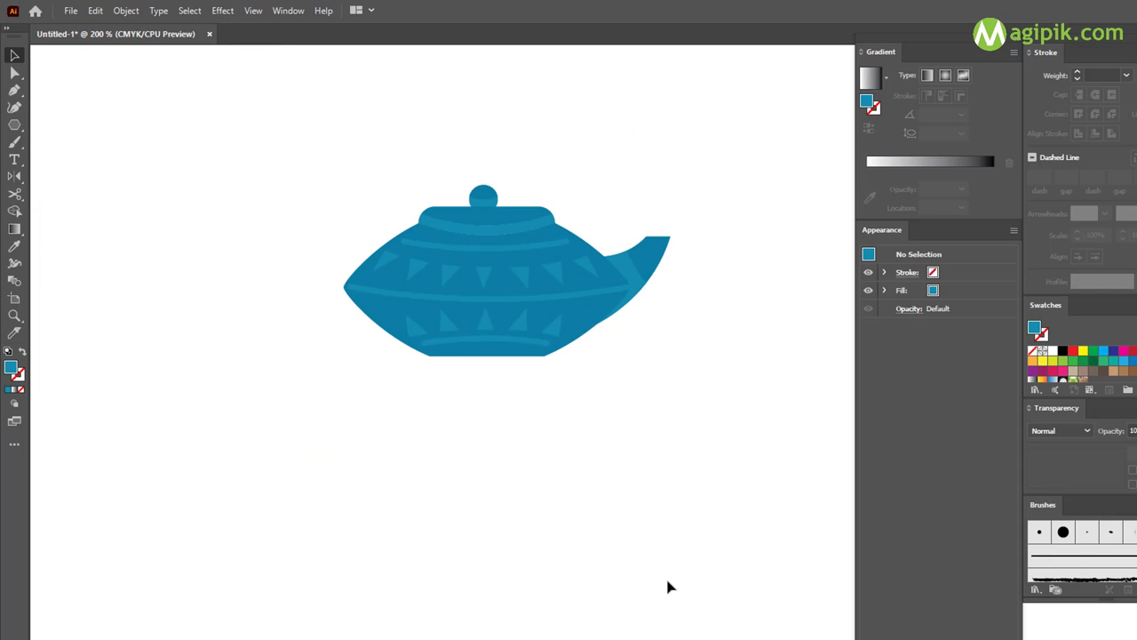
Check the teapot body, then start a Pen shading outline above the lid's left side
{"action": "scroll", "coordinate": [499, 351], "scroll_direction": "up", "scroll_amount": 2}
{"action": "scroll", "coordinate": [499, 351], "scroll_direction": "up", "scroll_amount": 2}
{"action": "scroll", "coordinate": [499, 351], "scroll_direction": "up", "scroll_amount": 2}
{"action": "left_click", "coordinate": [500, 351]}
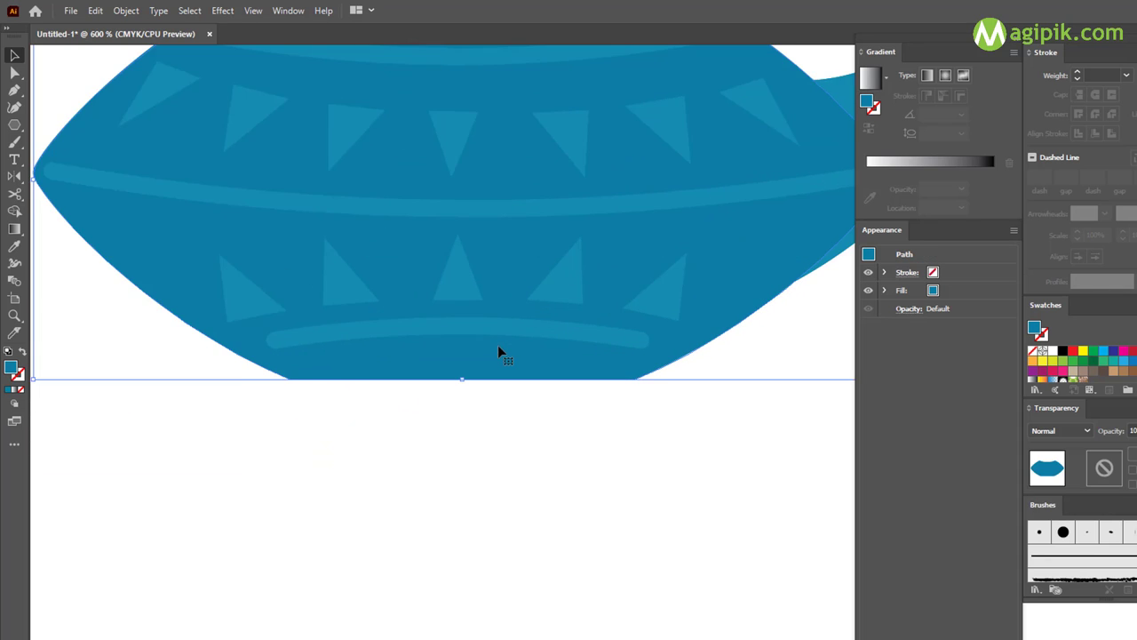
{"action": "scroll", "coordinate": [499, 351], "scroll_direction": "down", "scroll_amount": 1}
{"action": "left_click", "coordinate": [538, 450]}
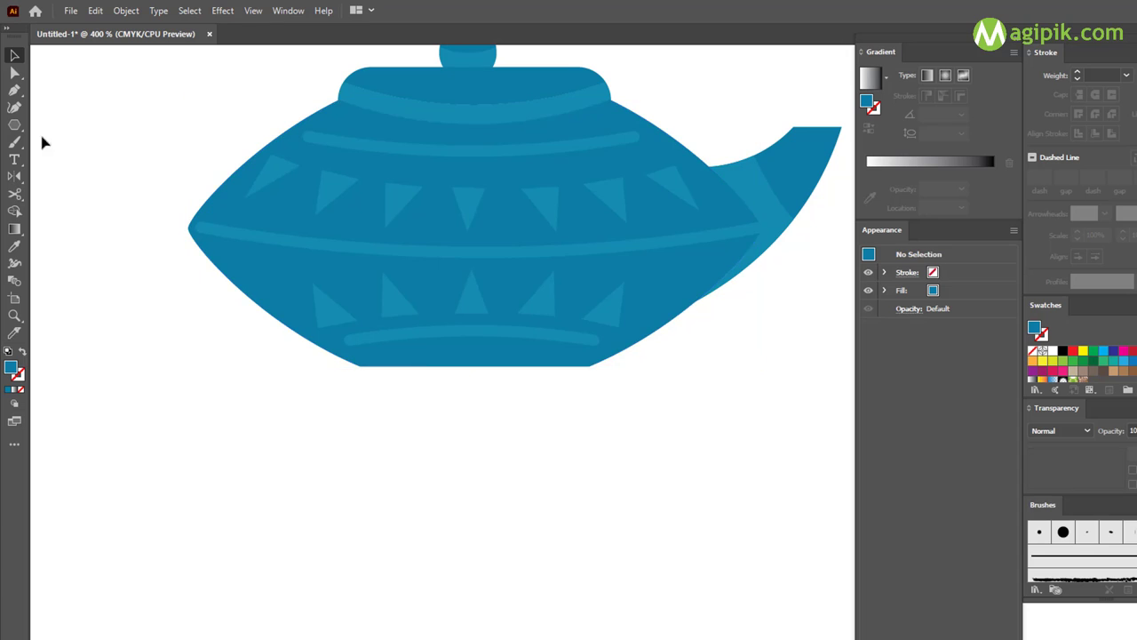
{"action": "scroll", "coordinate": [404, 173], "scroll_direction": "up", "scroll_amount": 1}
{"action": "left_click", "coordinate": [334, 93]}
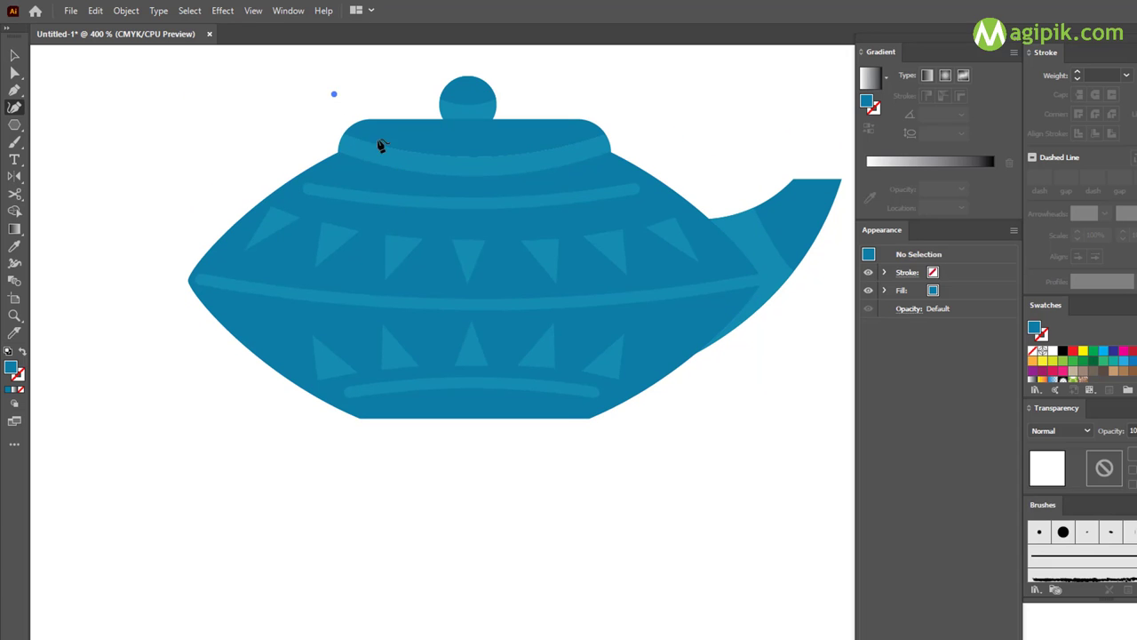
{"action": "left_click", "coordinate": [513, 242]}
{"action": "key", "text": "ctrl+z"}
Curve the shading edge across the upper body to the spout and close the shape
{"action": "left_click", "coordinate": [581, 229]}
{"action": "left_click", "coordinate": [680, 260]}
{"action": "left_click", "coordinate": [820, 262]}
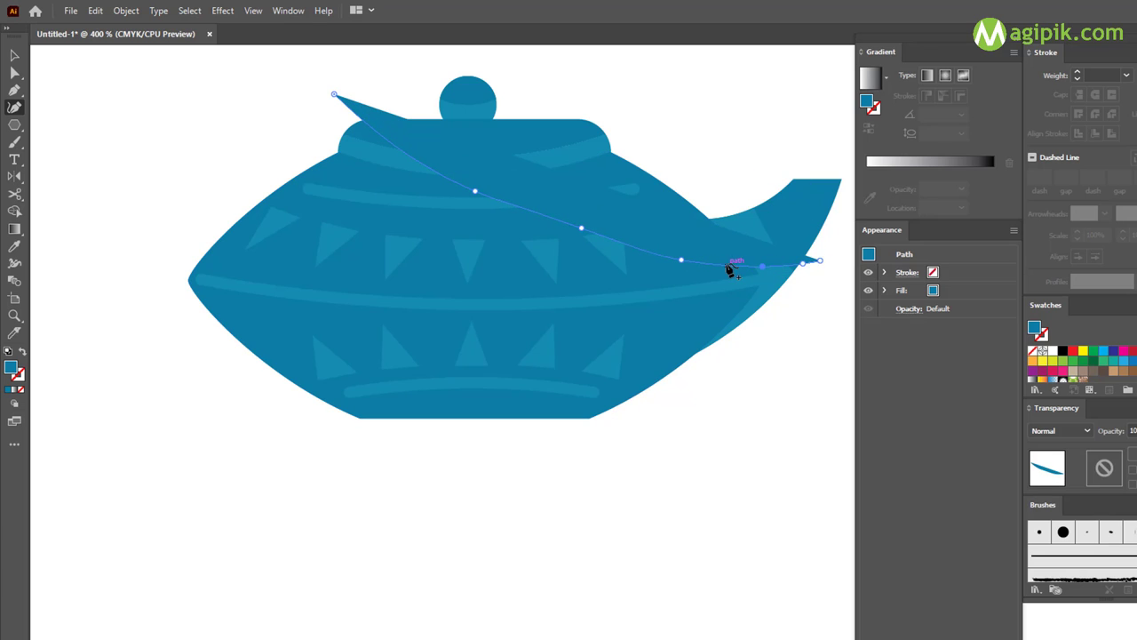
{"action": "left_click", "coordinate": [334, 94]}
Clip the shading shape to the pot body with a clipping mask (Ctrl+7)
{"action": "key", "text": "v"}
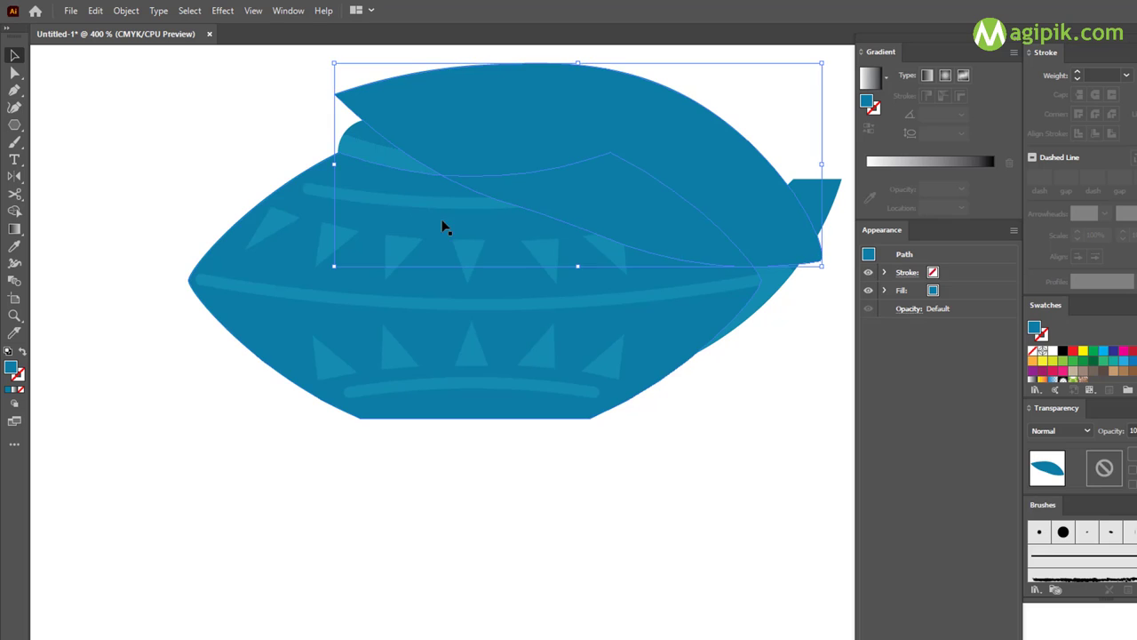
{"action": "key", "text": "ctrl+a"}
{"action": "key", "text": "ctrl+7"}
{"action": "left_click", "coordinate": [426, 451]}
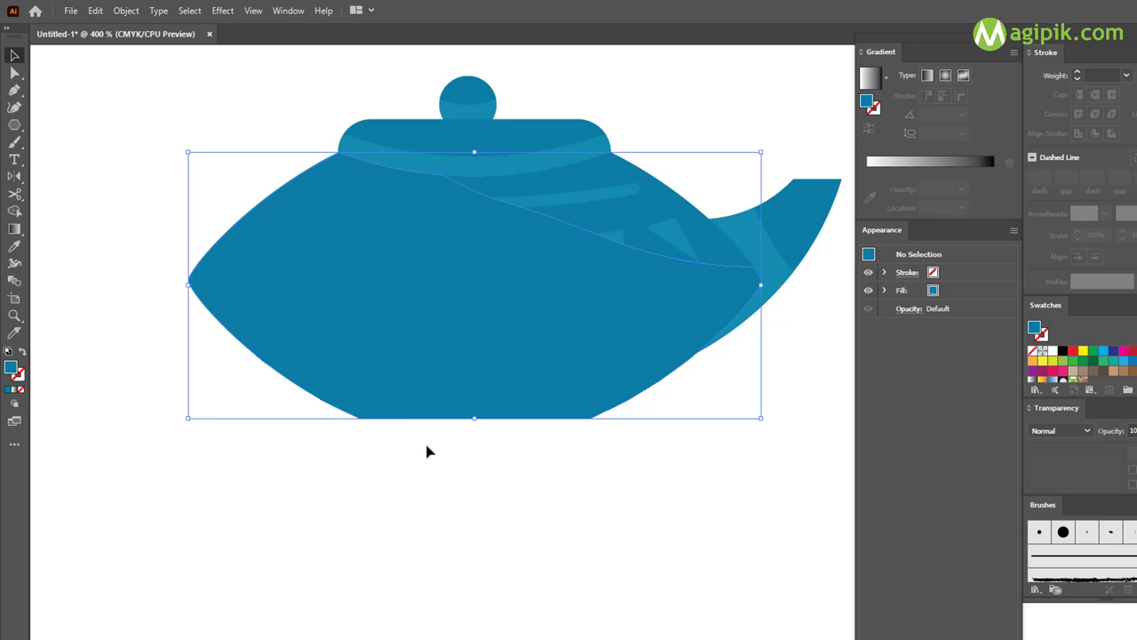
Send the clipped shading behind the stripe pattern and start a new path left of the pot
{"action": "left_click", "coordinate": [568, 304]}
{"action": "key", "text": "ctrl+shift+bracketleft"}
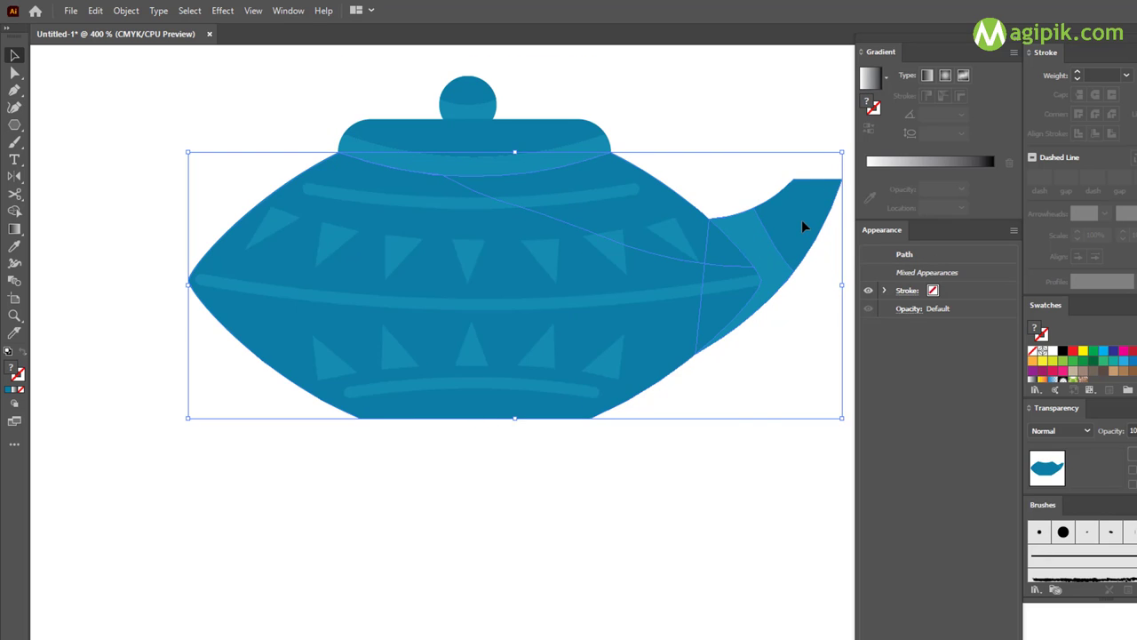
{"action": "left_click", "coordinate": [646, 454]}
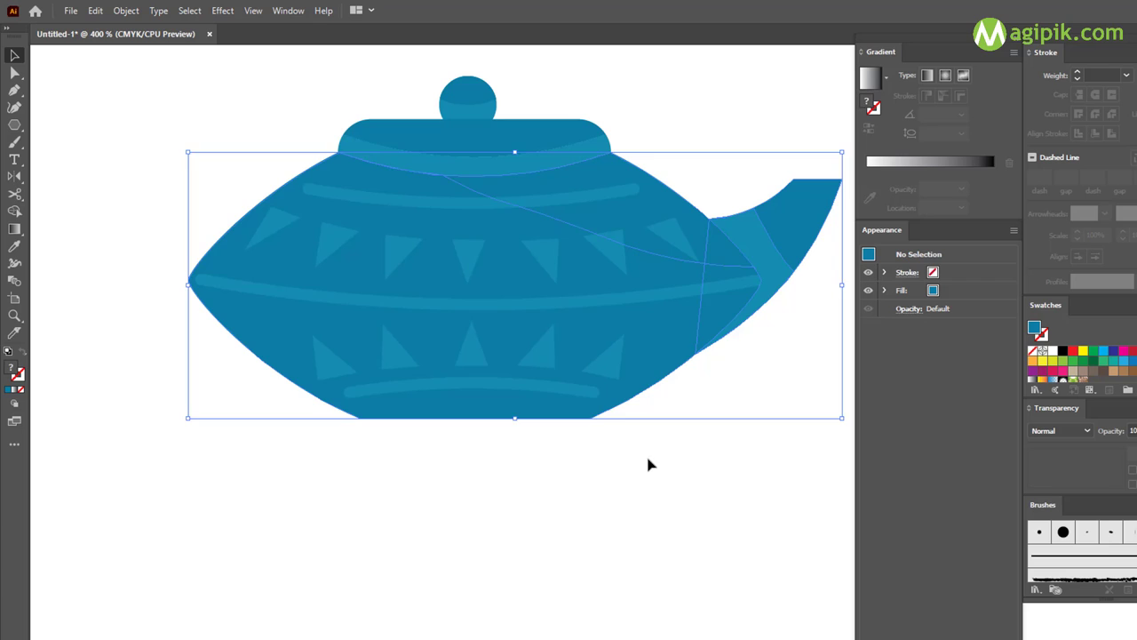
{"action": "left_click", "coordinate": [524, 417]}
{"action": "key", "text": "p"}
{"action": "left_click", "coordinate": [174, 286]}
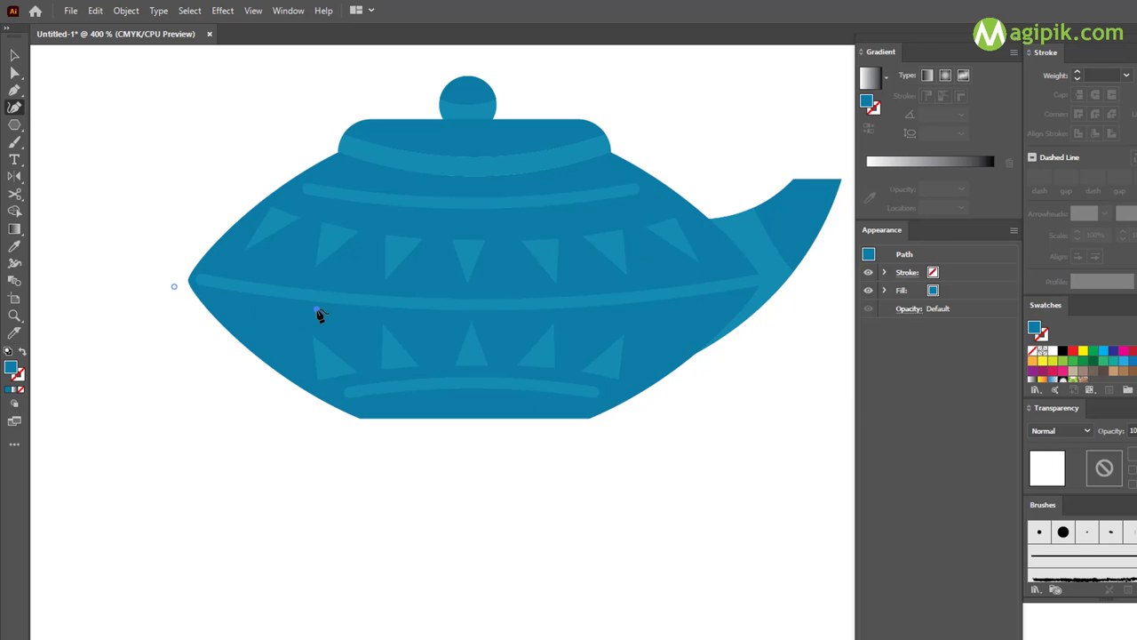
Draw a closed lower-body shape from the pot's left to the spout and along its bottom
{"action": "left_click", "coordinate": [601, 315]}
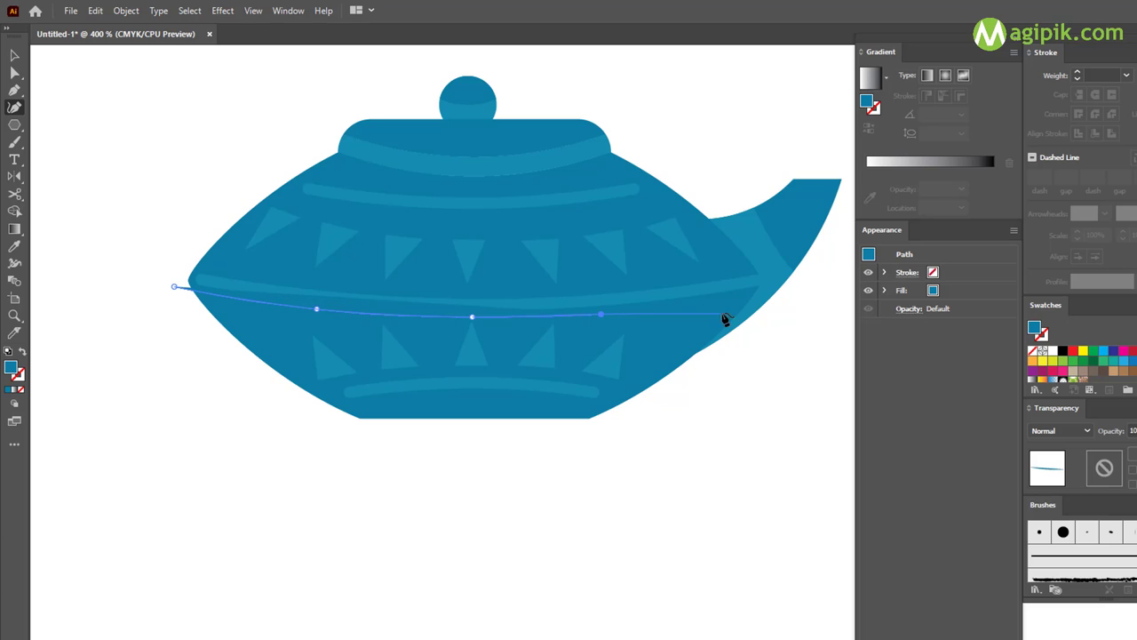
{"action": "left_click", "coordinate": [769, 292]}
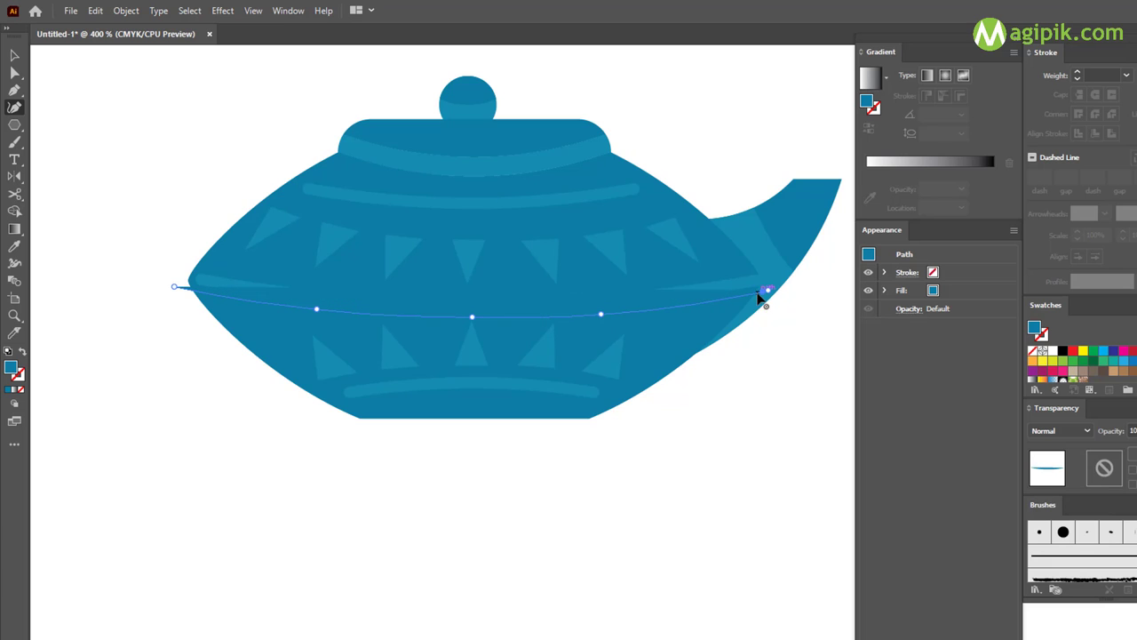
{"action": "left_click", "coordinate": [651, 451]}
{"action": "left_click", "coordinate": [469, 472]}
{"action": "left_click", "coordinate": [214, 437]}
{"action": "left_click", "coordinate": [176, 368]}
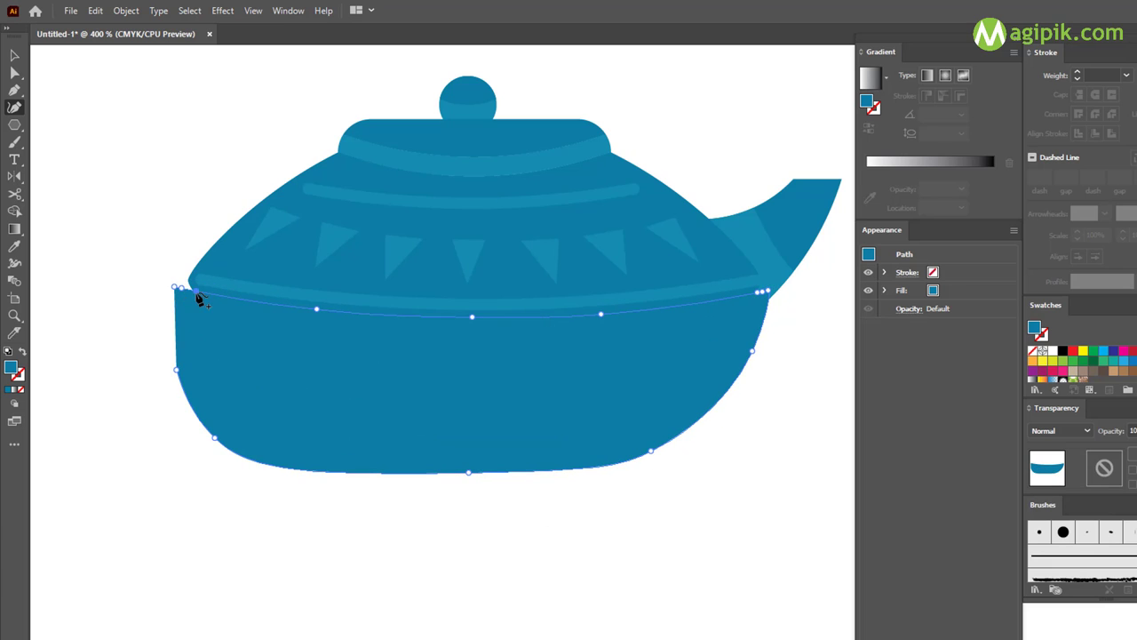
{"action": "left_click", "coordinate": [178, 288]}
Send the lower shape, then the upper body and spout, to the back, and reselect the lower body
{"action": "key", "text": "v"}
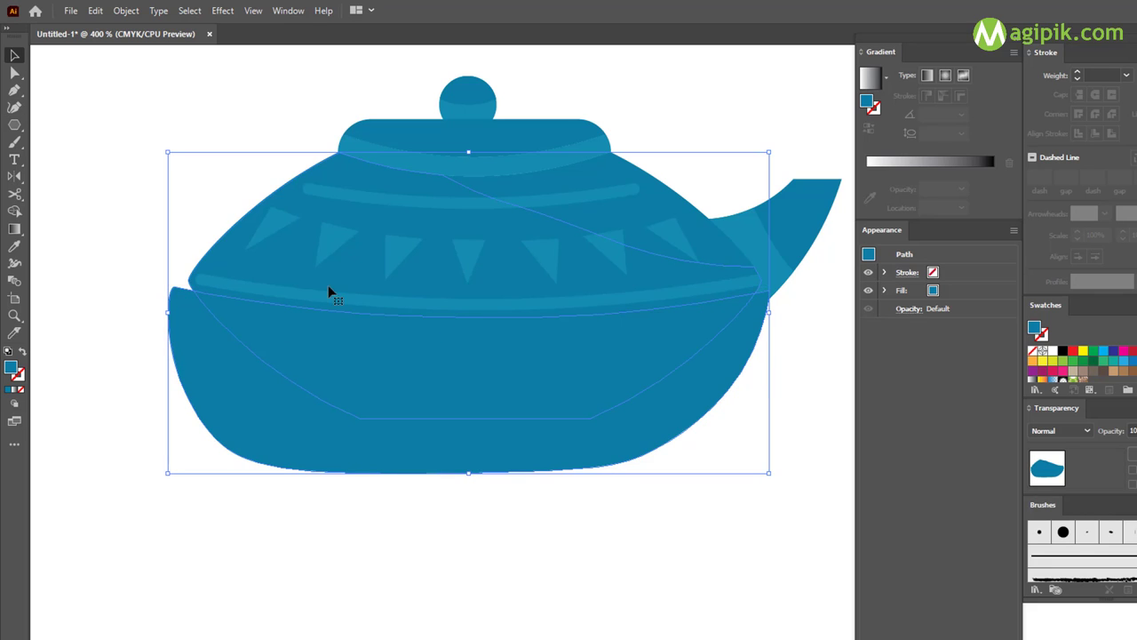
{"action": "key", "text": "ctrl+shift+bracketleft"}
{"action": "left_click", "coordinate": [525, 548]}
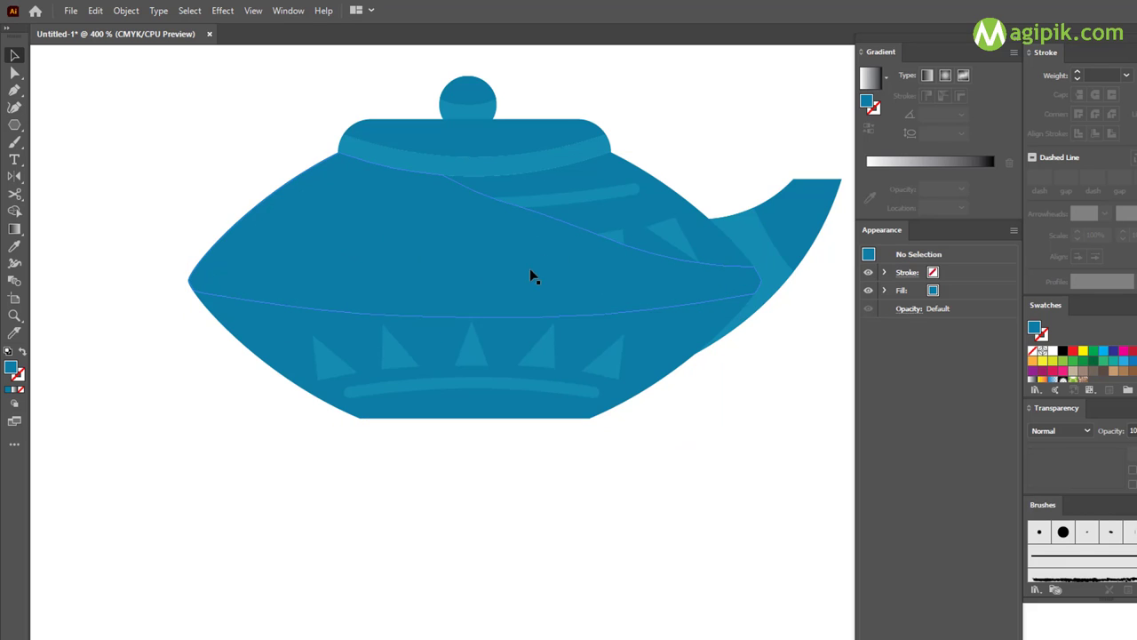
{"action": "left_click", "coordinate": [576, 275]}
{"action": "left_click", "coordinate": [800, 223], "text": "shift"}
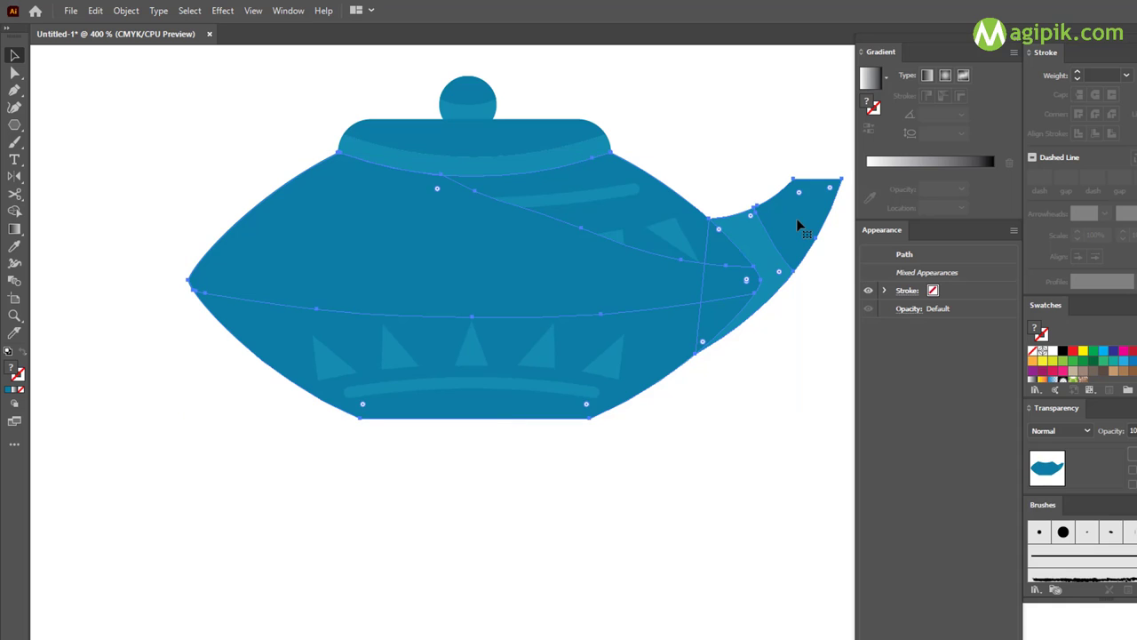
{"action": "key", "text": "ctrl+shift+bracketleft"}
{"action": "left_click", "coordinate": [653, 558]}
{"action": "left_click", "coordinate": [669, 323]}
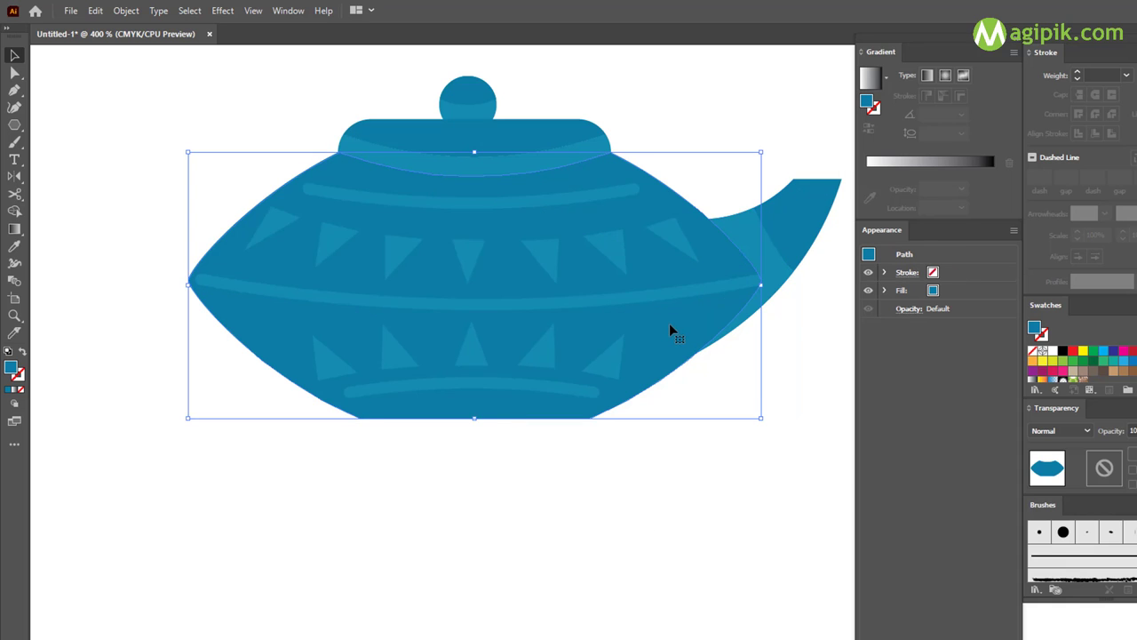
{"action": "double_click", "coordinate": [13, 367]}
Fill the lower pot body with darker teal #00a595, then zoom out
{"action": "left_click", "coordinate": [924, 371]}
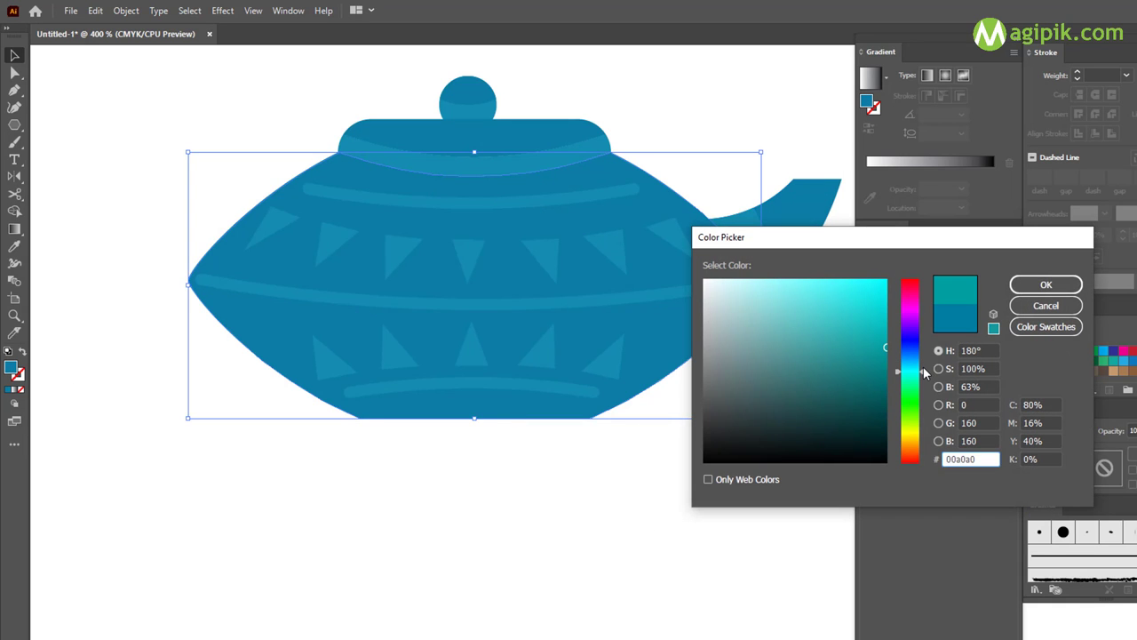
{"action": "left_click", "coordinate": [1040, 306]}
{"action": "left_click", "coordinate": [1115, 361]}
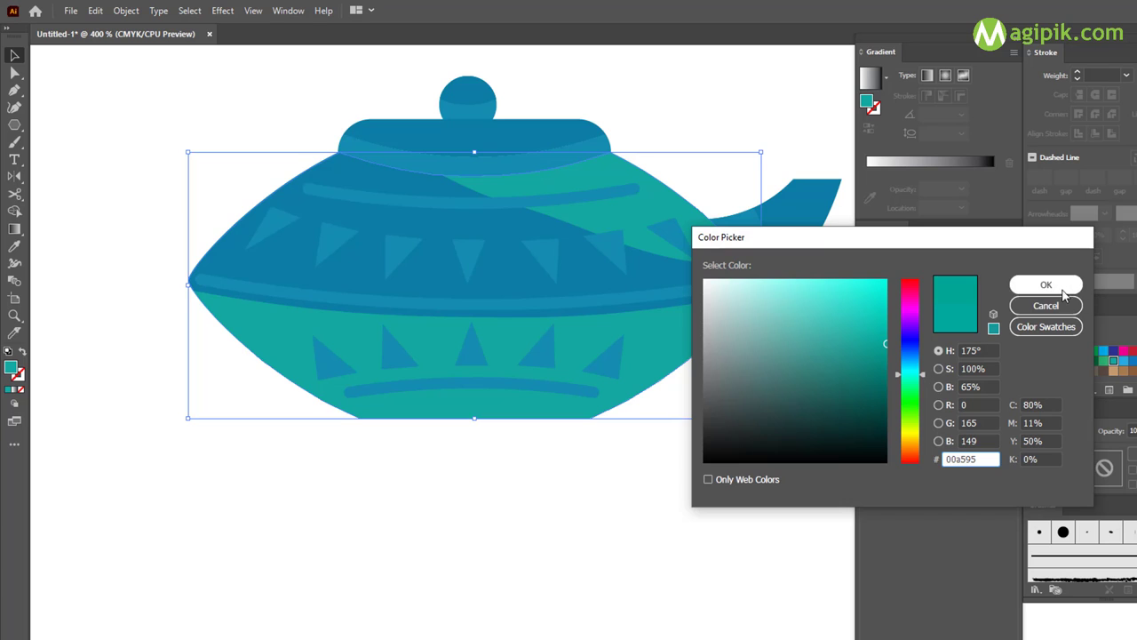
{"action": "left_click", "coordinate": [885, 355]}
{"action": "left_click", "coordinate": [1035, 286]}
{"action": "left_click", "coordinate": [666, 423]}
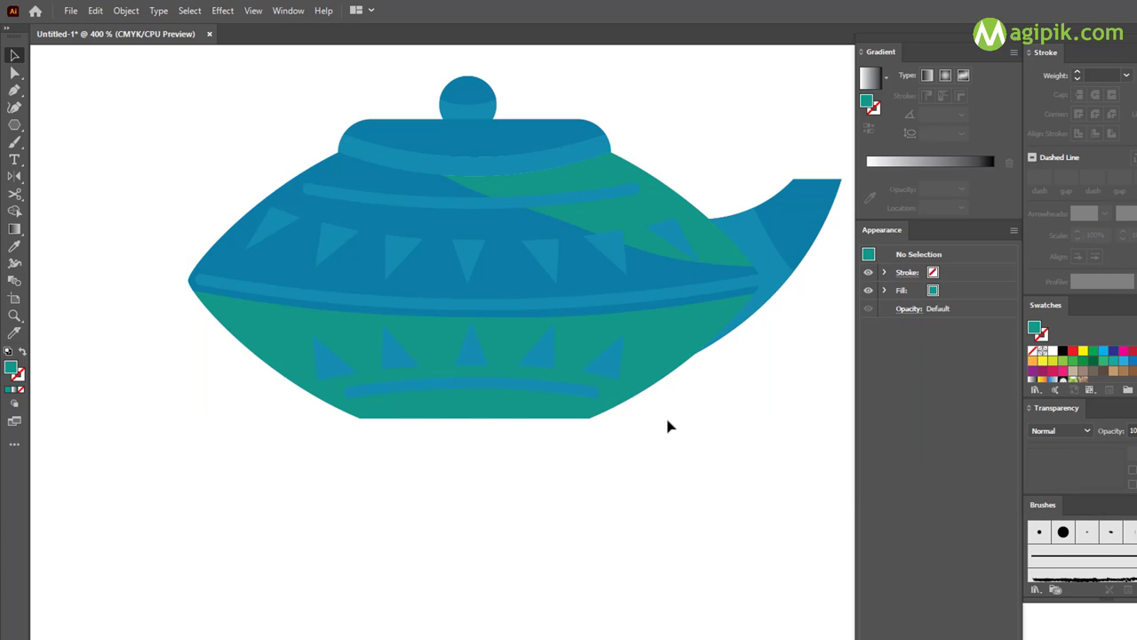
{"action": "scroll", "coordinate": [675, 421], "scroll_direction": "down", "scroll_amount": 2}
{"action": "scroll", "coordinate": [368, 205], "scroll_direction": "right", "scroll_amount": 1}
{"action": "scroll", "coordinate": [371, 205], "scroll_direction": "up", "scroll_amount": 1}
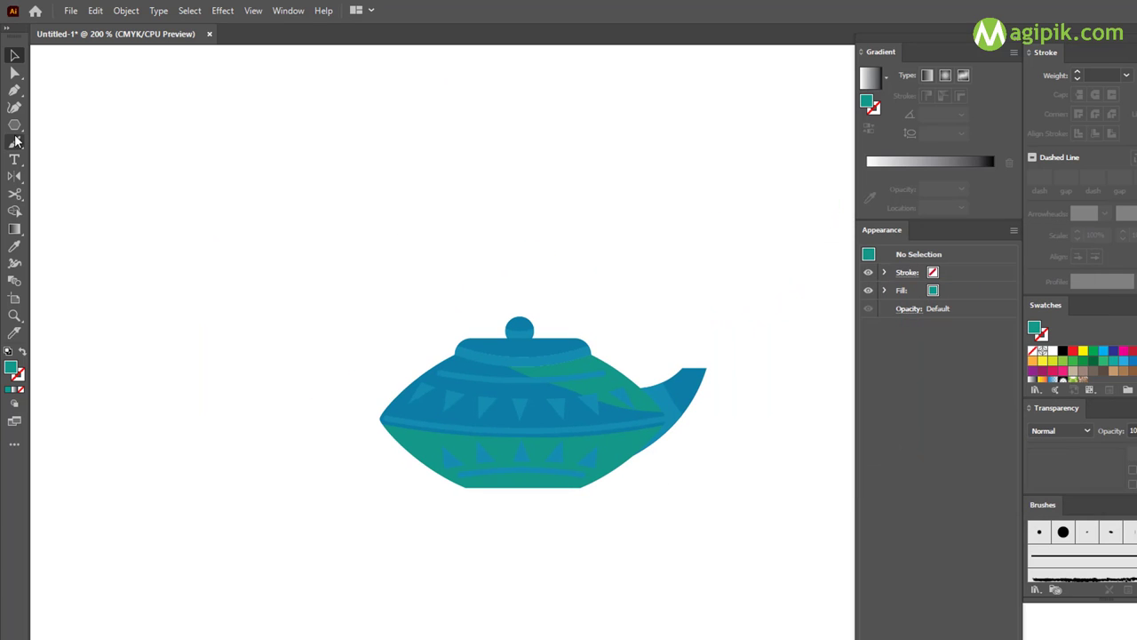
Draw a rectangle above the teapot lid, widened slightly to the left
{"action": "left_click_drag", "start_coordinate": [13, 126], "coordinate": [71, 123]}
{"action": "scroll", "coordinate": [489, 326], "scroll_direction": "up", "scroll_amount": 1}
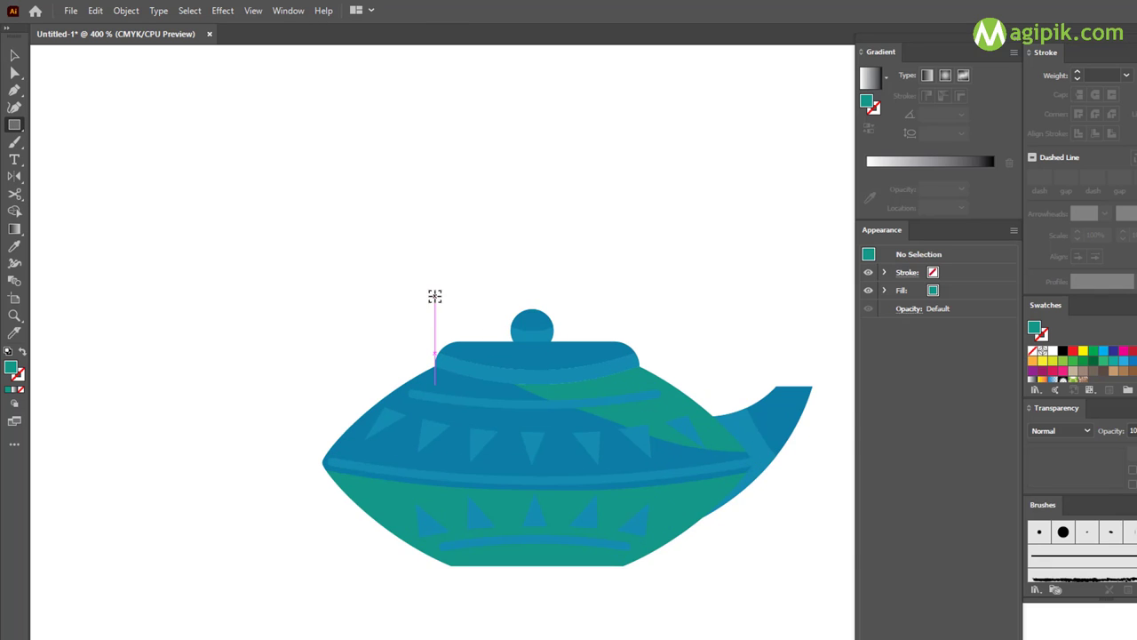
{"action": "scroll", "coordinate": [434, 297], "scroll_direction": "up", "scroll_amount": 1}
{"action": "left_click_drag", "start_coordinate": [338, 205], "coordinate": [713, 419]}
{"action": "left_click_drag", "start_coordinate": [339, 313], "coordinate": [330, 314]}
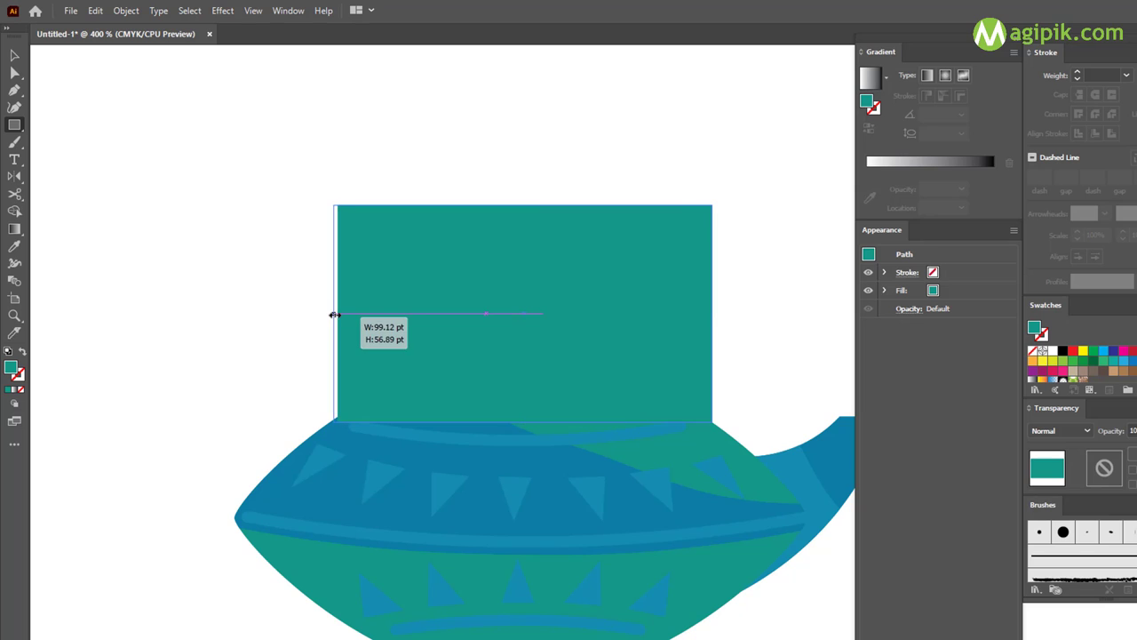
Give the rectangle the teapot's blue as a 3 px outline with no fill
{"action": "key", "text": "i"}
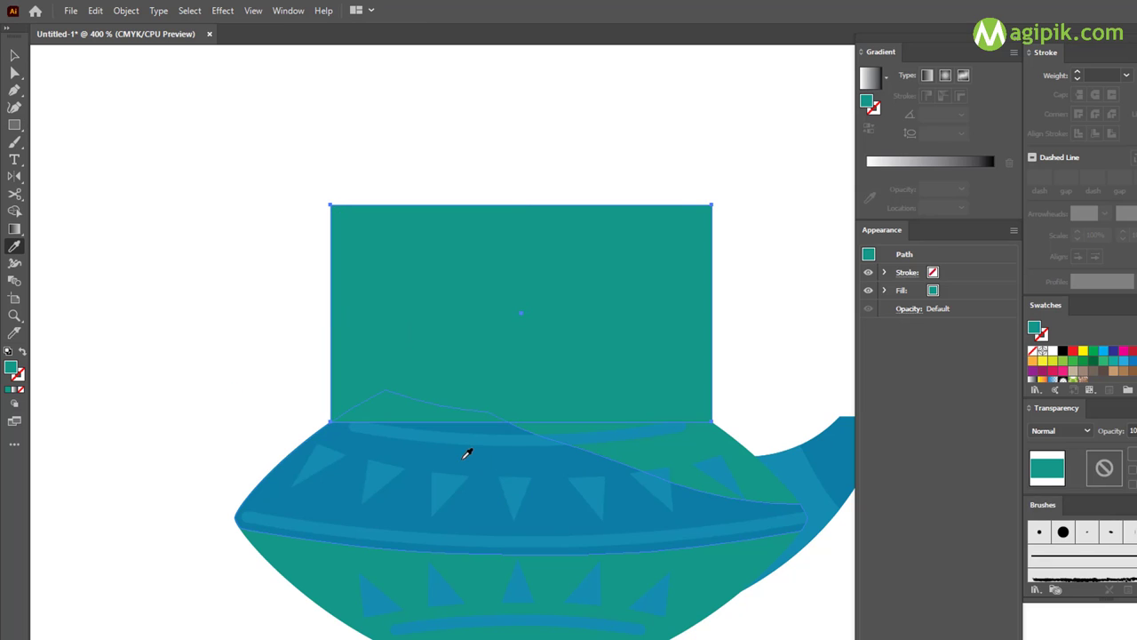
{"action": "left_click", "coordinate": [466, 451]}
{"action": "key", "text": "v"}
{"action": "left_click", "coordinate": [24, 353]}
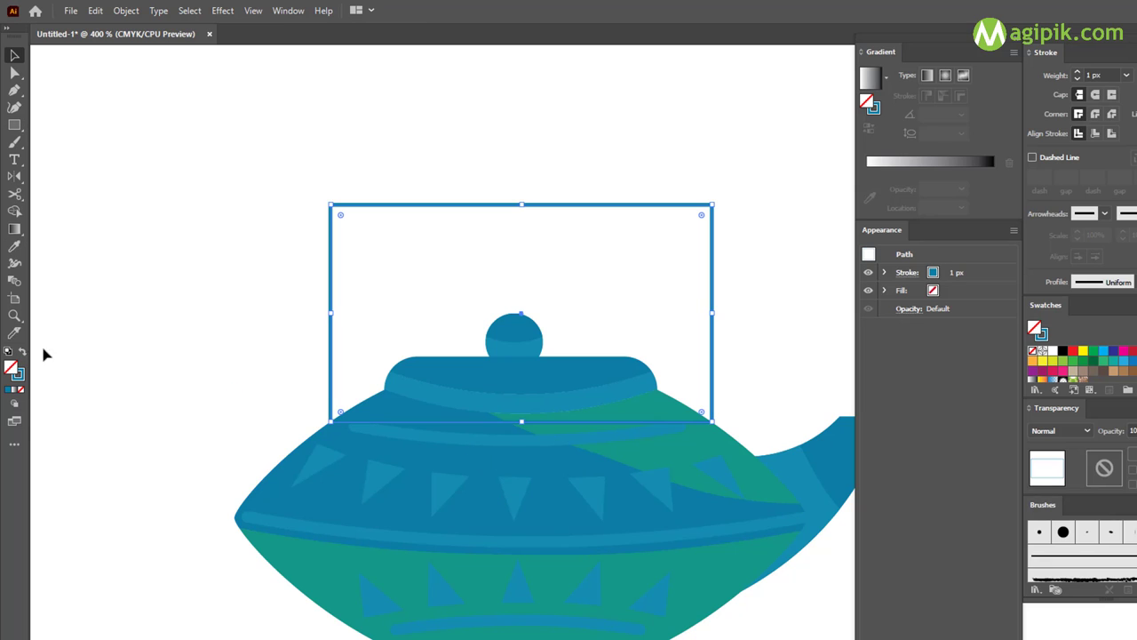
{"action": "left_click", "coordinate": [1077, 72]}
{"action": "left_click", "coordinate": [275, 213]}
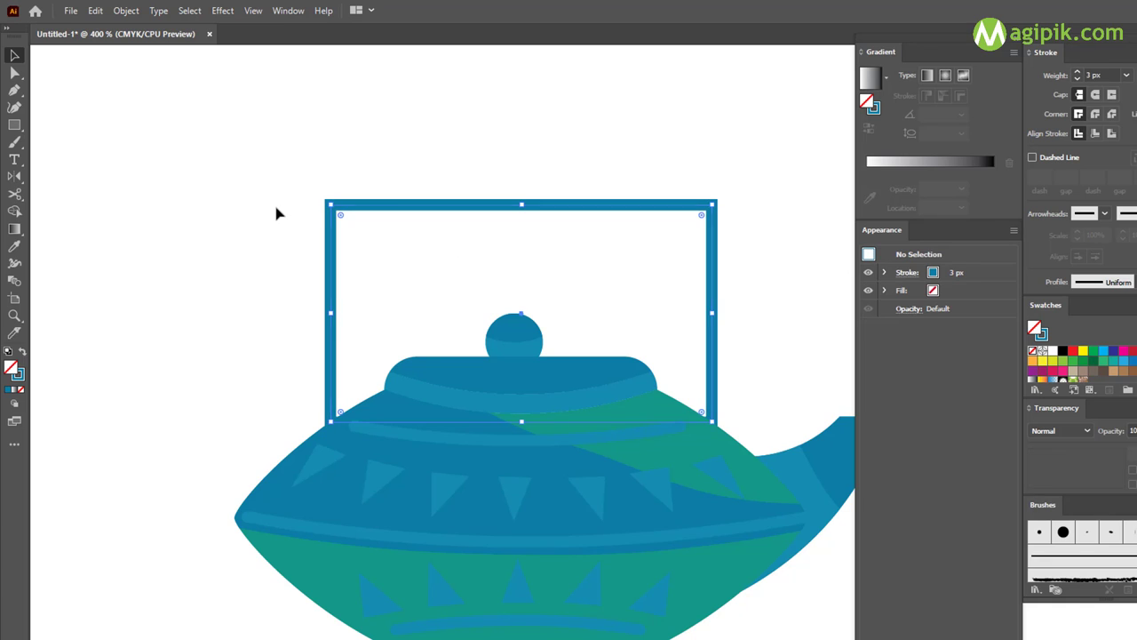
Round the rectangle's top corners into an arched handle and marquee-select all teapot parts
{"action": "left_click", "coordinate": [394, 204]}
{"action": "key", "text": "a"}
{"action": "mouse_move", "coordinate": [345, 219]}
{"action": "left_mouse_down"}
{"action": "mouse_move", "coordinate": [406, 317]}
{"action": "mouse_move", "coordinate": [349, 228]}
{"action": "left_mouse_up"}
{"action": "left_click_drag", "start_coordinate": [700, 222], "coordinate": [537, 413]}
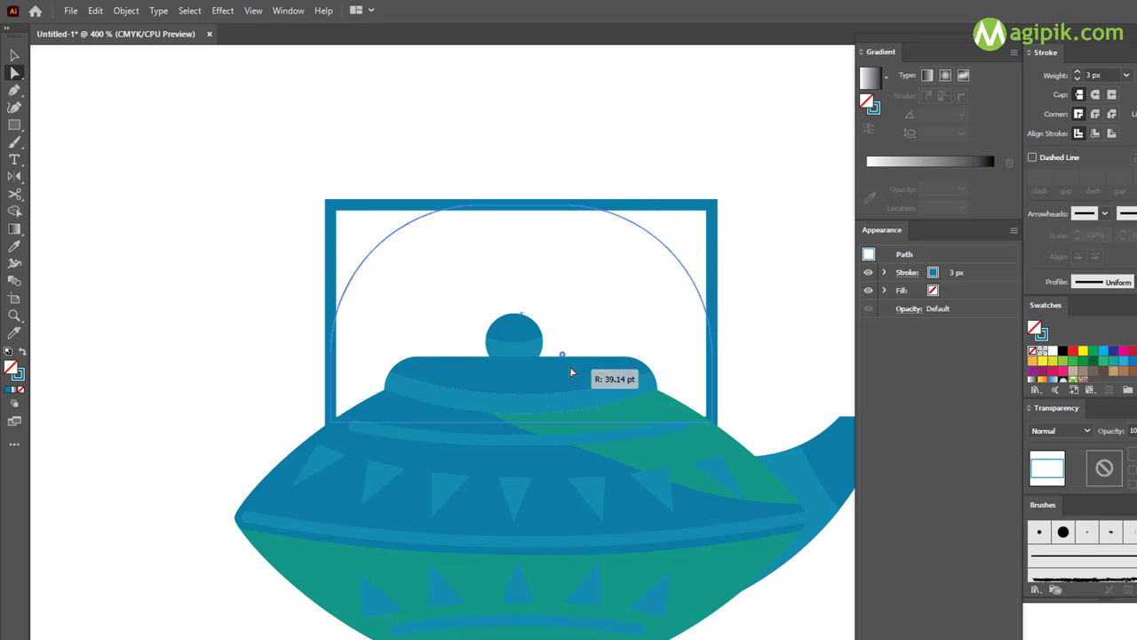
{"action": "key", "text": "v"}
{"action": "left_click", "coordinate": [89, 122]}
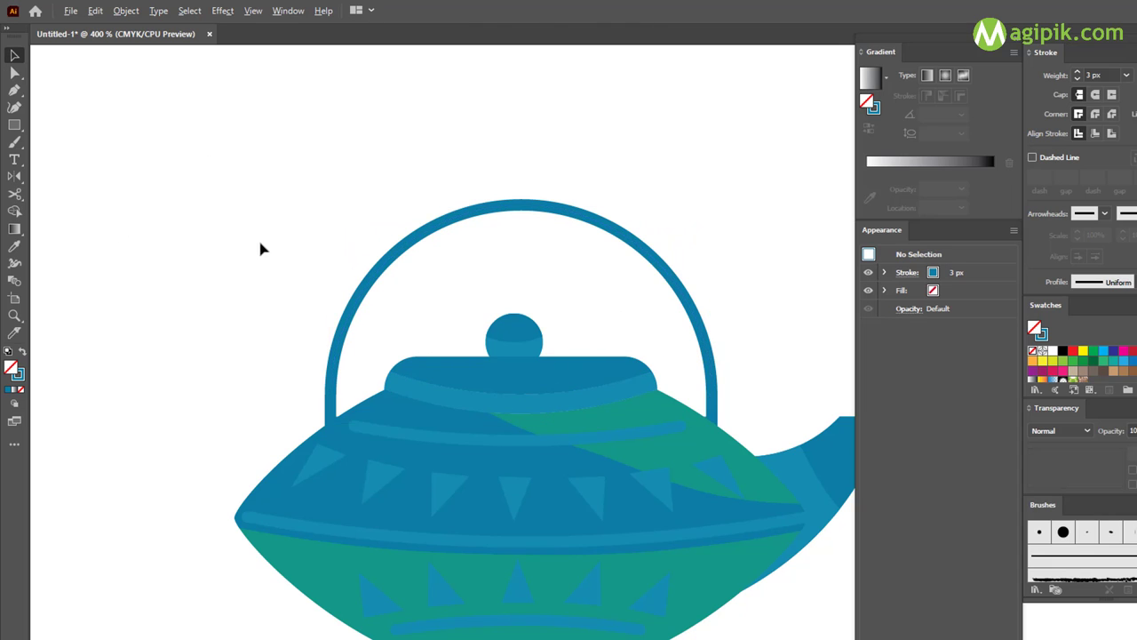
{"action": "key", "text": "ctrl+minus"}
{"action": "key", "text": "ctrl+minus"}
{"action": "left_click_drag", "start_coordinate": [176, 145], "coordinate": [625, 480]}
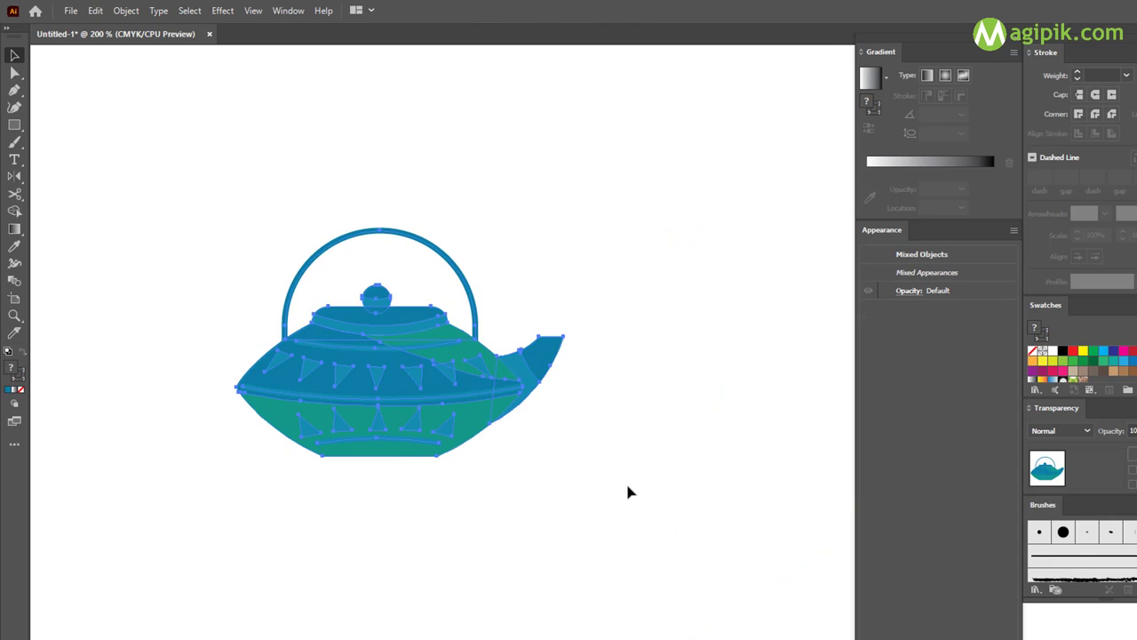
Group the teapot parts and move to empty artboard space on the right
{"action": "key", "text": "ctrl+g"}
{"action": "scroll", "coordinate": [617, 390], "scroll_direction": "right", "scroll_amount": 2}
{"action": "left_click", "coordinate": [617, 390]}
{"action": "scroll", "coordinate": [622, 402], "scroll_direction": "down", "scroll_amount": 4}
{"action": "scroll", "coordinate": [610, 368], "scroll_direction": "right", "scroll_amount": 3}
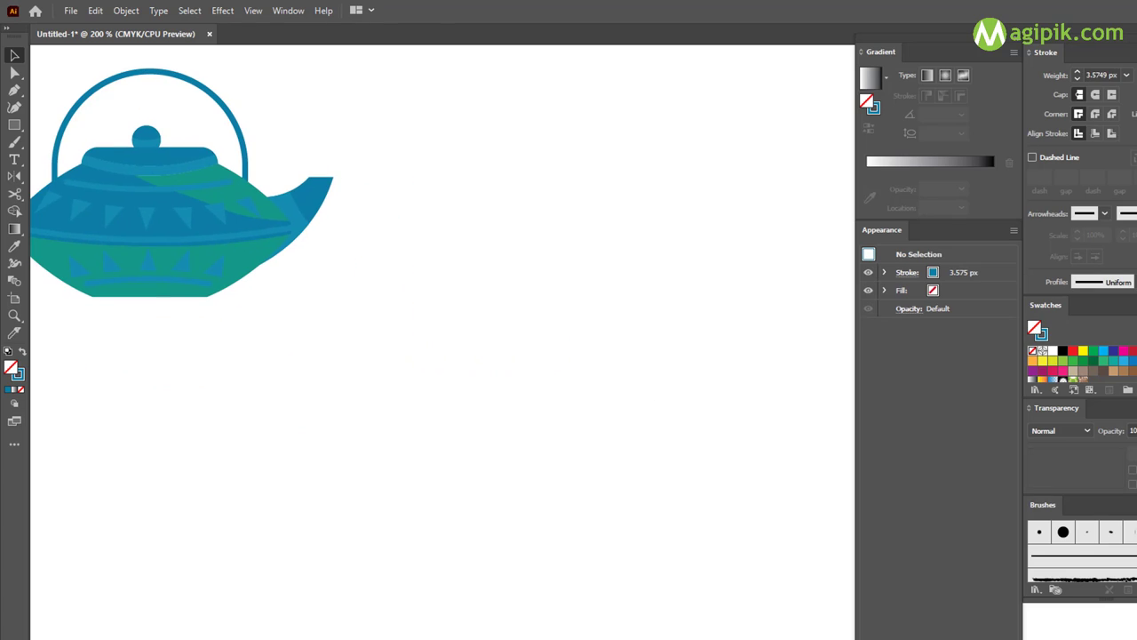
{"action": "scroll", "coordinate": [238, 592], "scroll_direction": "down", "scroll_amount": 2}
{"action": "scroll", "coordinate": [238, 592], "scroll_direction": "right", "scroll_amount": 2}
{"action": "scroll", "coordinate": [238, 591], "scroll_direction": "right", "scroll_amount": 3}
{"action": "scroll", "coordinate": [238, 591], "scroll_direction": "right", "scroll_amount": 2}
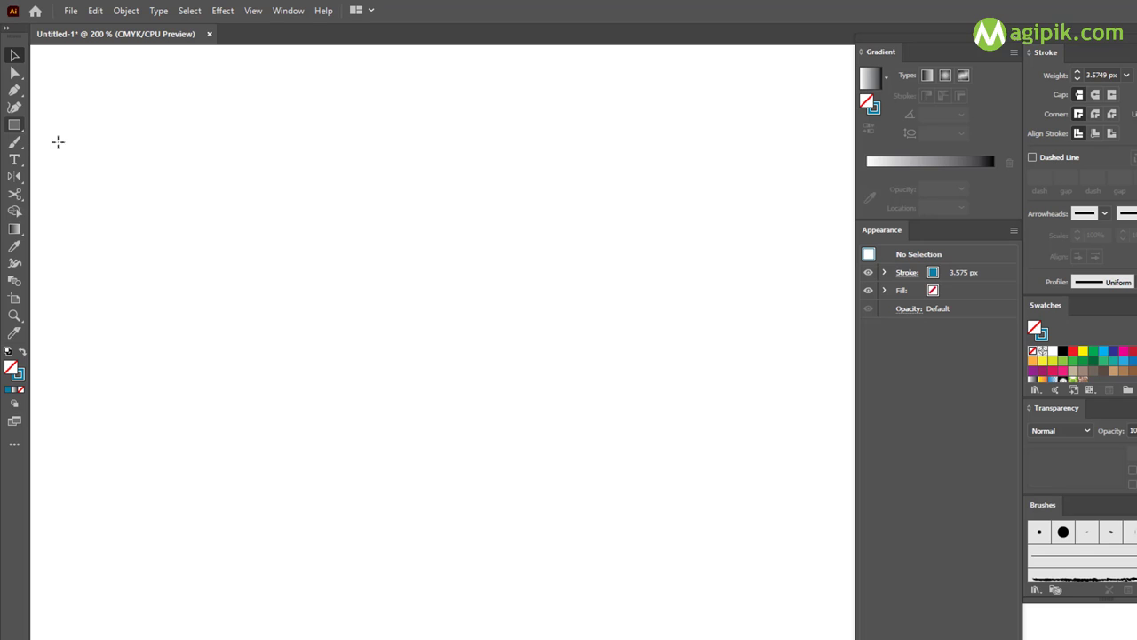
Draw two offset rectangles with fully rounded right corners and select both
{"action": "left_click_drag", "start_coordinate": [457, 152], "coordinate": [771, 274]}
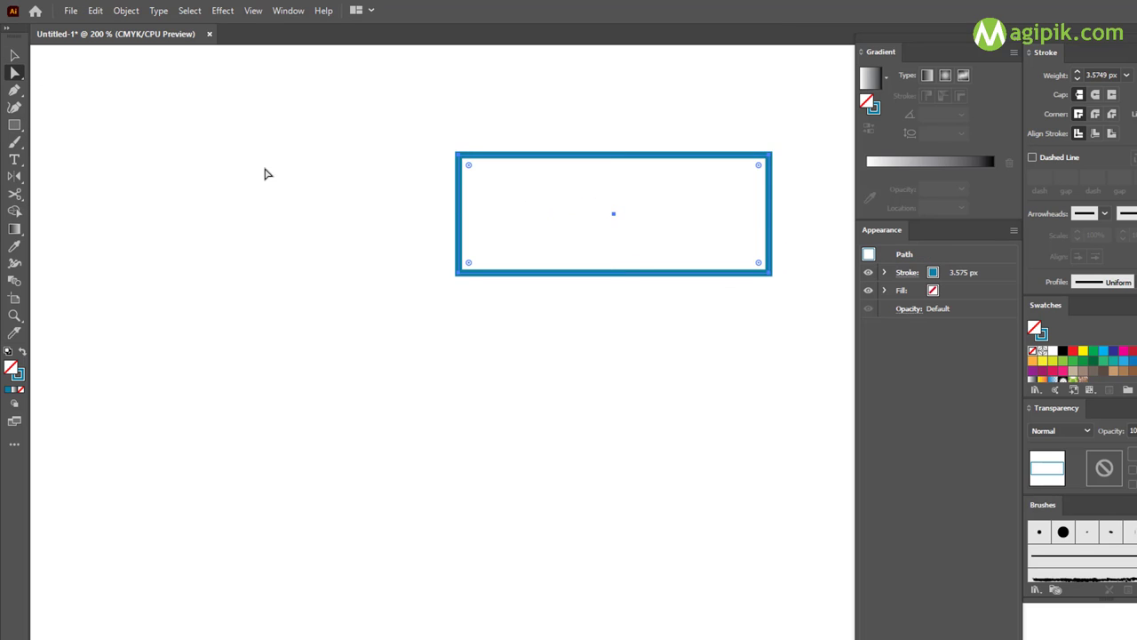
{"action": "left_click_drag", "start_coordinate": [760, 265], "coordinate": [710, 214]}
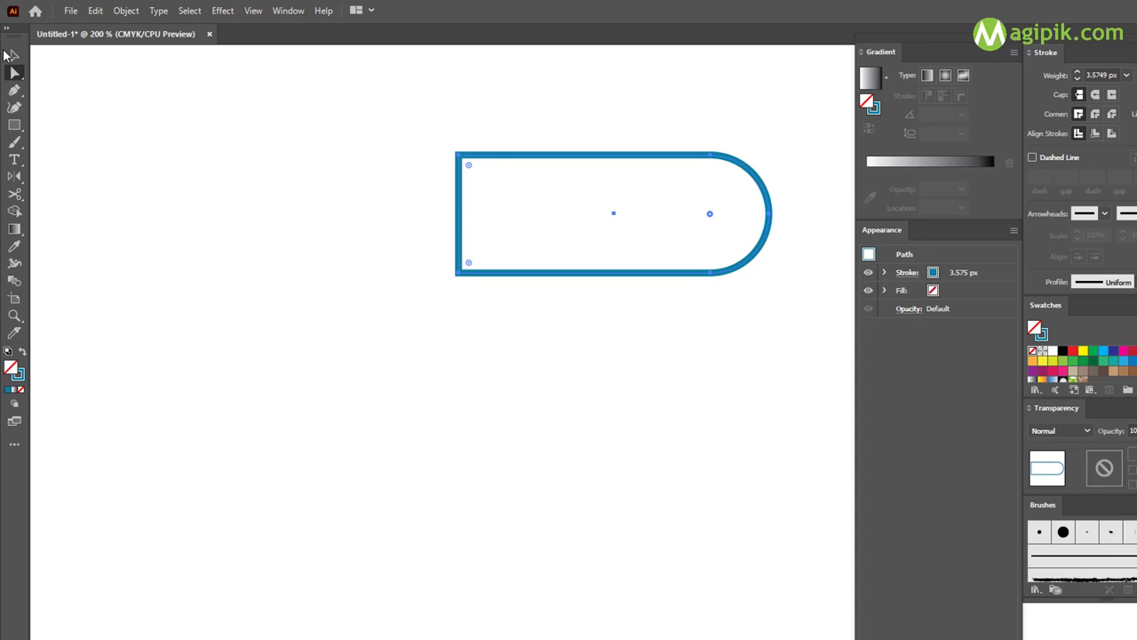
{"action": "key", "text": "v"}
{"action": "left_click_drag", "start_coordinate": [427, 113], "coordinate": [718, 246]}
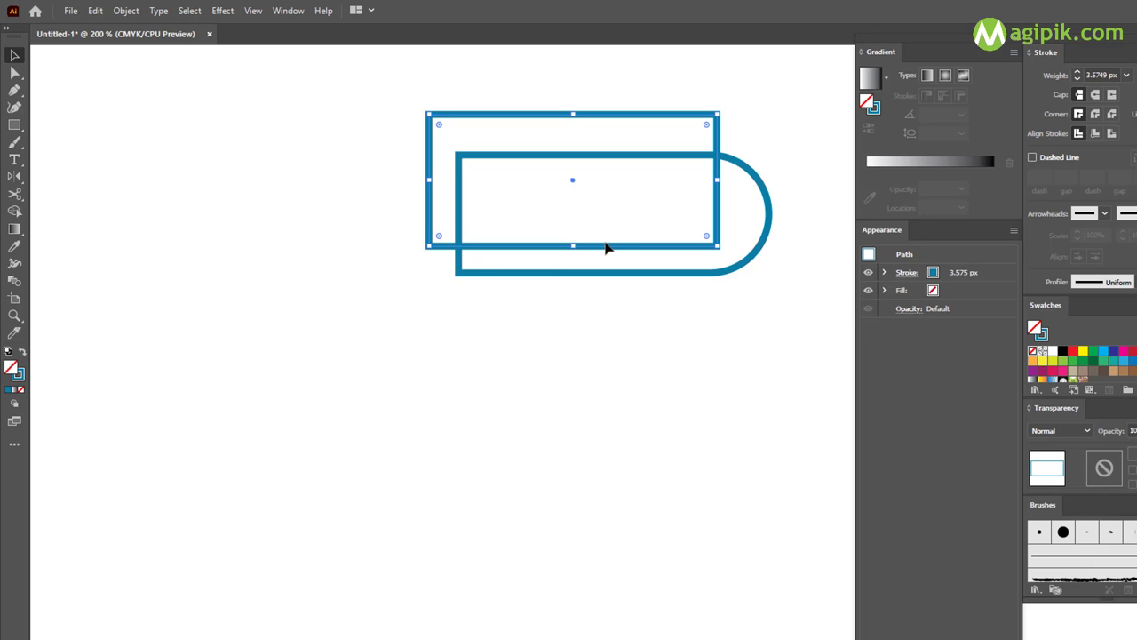
{"action": "mouse_move", "coordinate": [606, 247]}
{"action": "left_mouse_down"}
{"action": "mouse_move", "coordinate": [597, 327]}
{"action": "mouse_move", "coordinate": [566, 271]}
{"action": "left_mouse_up"}
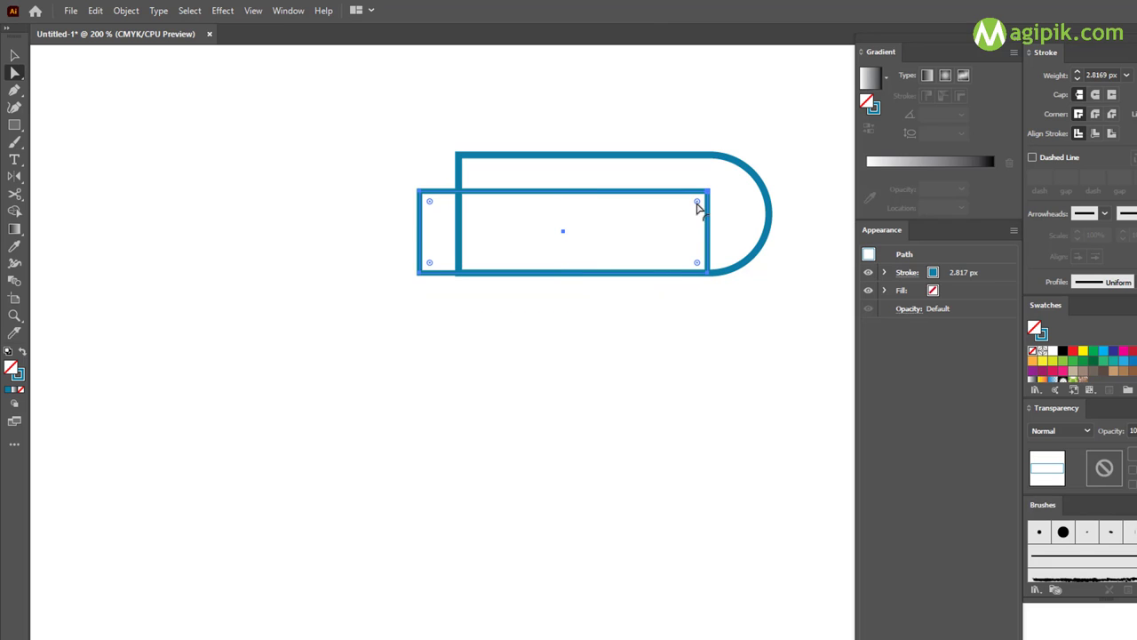
{"action": "left_click_drag", "start_coordinate": [698, 264], "coordinate": [609, 264]}
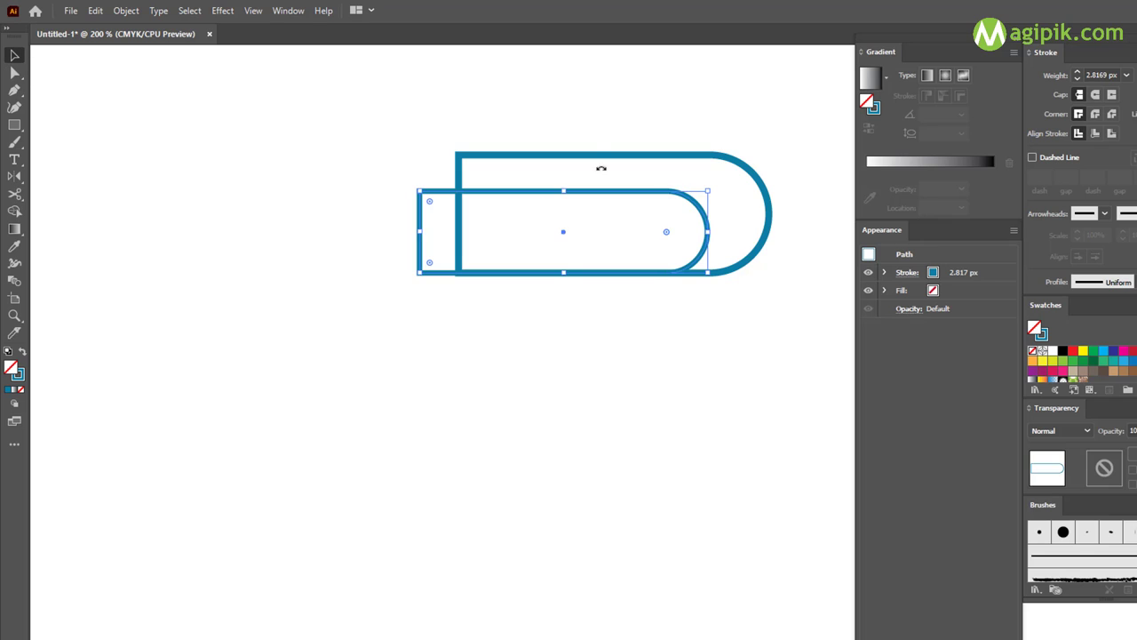
{"action": "left_click_drag", "start_coordinate": [439, 112], "coordinate": [589, 228]}
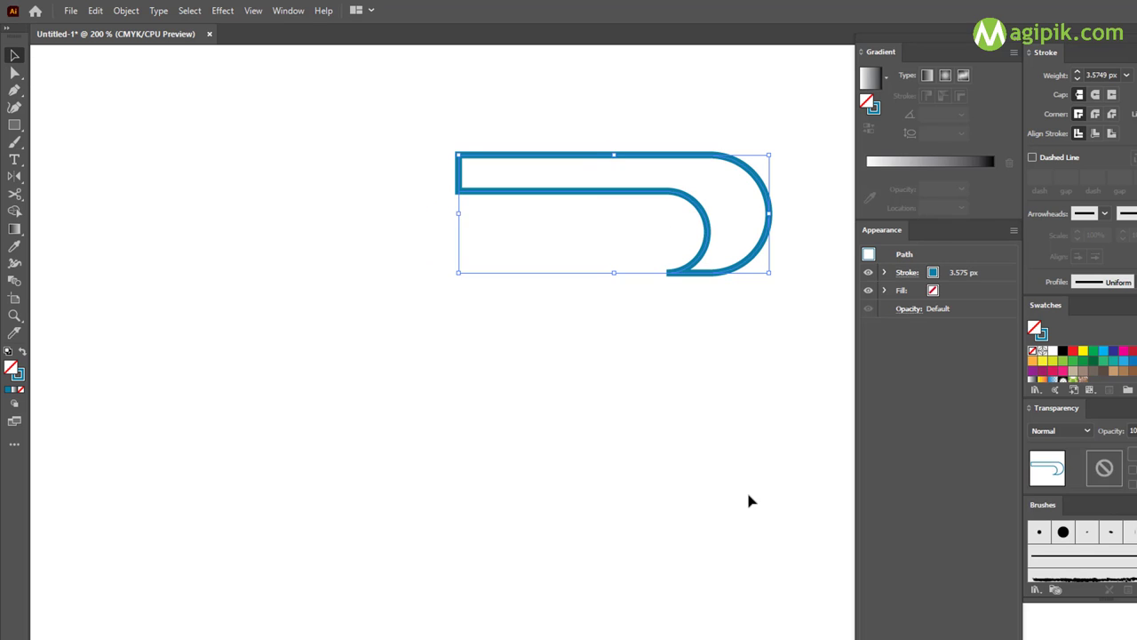
Subtract the front shape to form the hook, then add a rectangle stretched over its left end
{"action": "left_click", "coordinate": [582, 361]}
{"action": "left_click", "coordinate": [13, 125]}
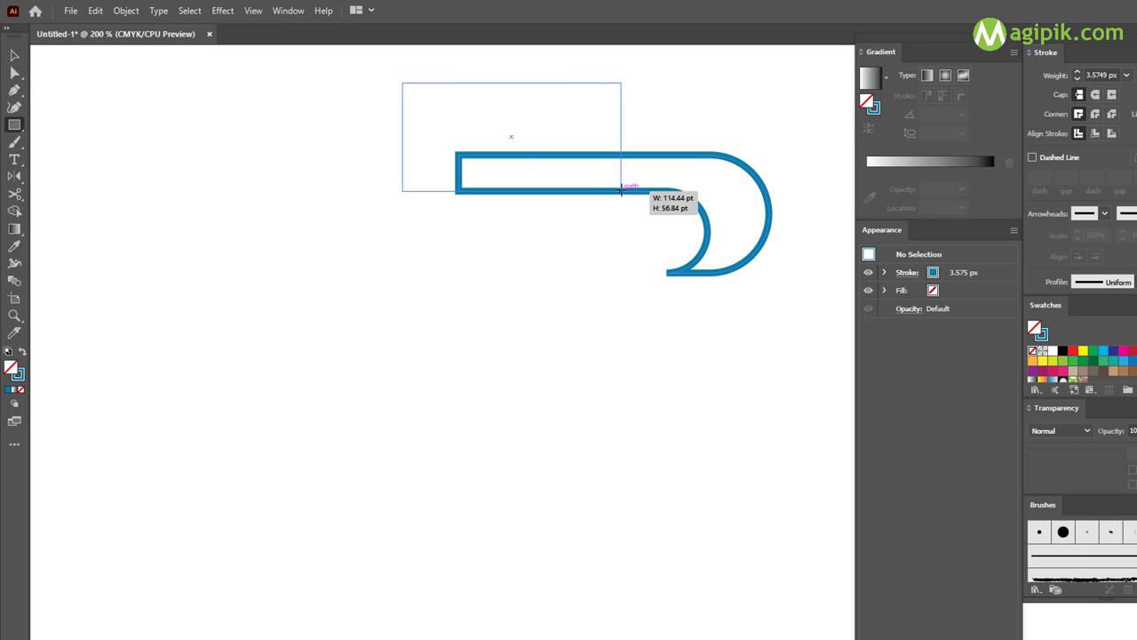
{"action": "left_click_drag", "start_coordinate": [401, 81], "coordinate": [626, 190]}
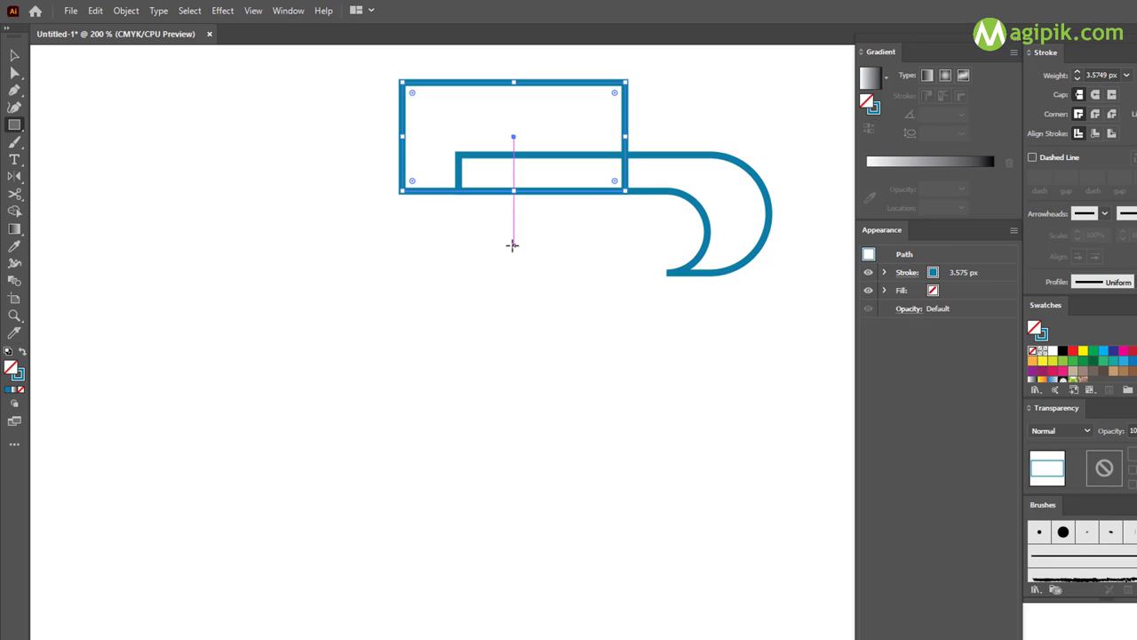
{"action": "key", "text": "v"}
{"action": "scroll", "coordinate": [513, 247], "scroll_direction": "up", "scroll_amount": 2}
{"action": "scroll", "coordinate": [511, 250], "scroll_direction": "up", "scroll_amount": 3}
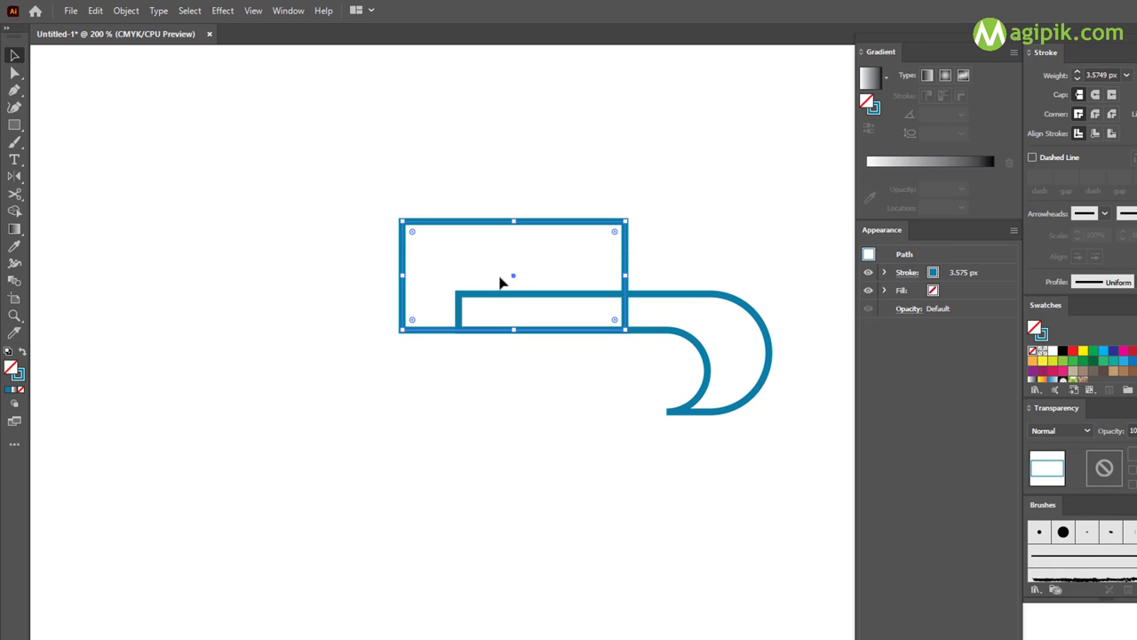
{"action": "left_click_drag", "start_coordinate": [627, 277], "coordinate": [631, 276]}
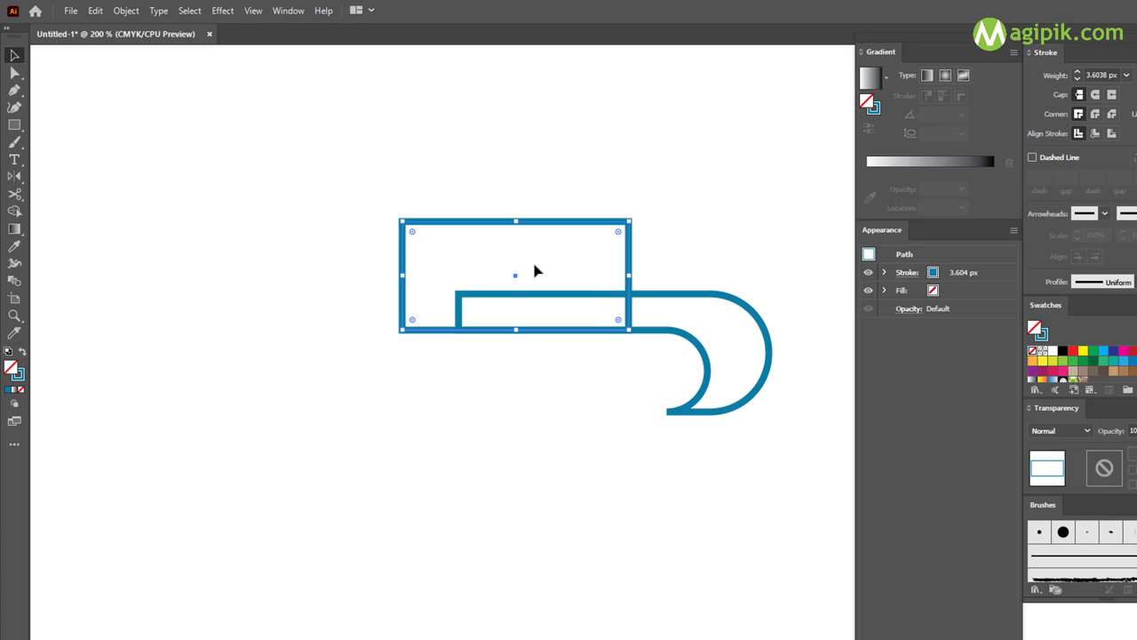
{"action": "left_click_drag", "start_coordinate": [520, 221], "coordinate": [520, 183]}
{"action": "left_click_drag", "start_coordinate": [400, 256], "coordinate": [289, 257]}
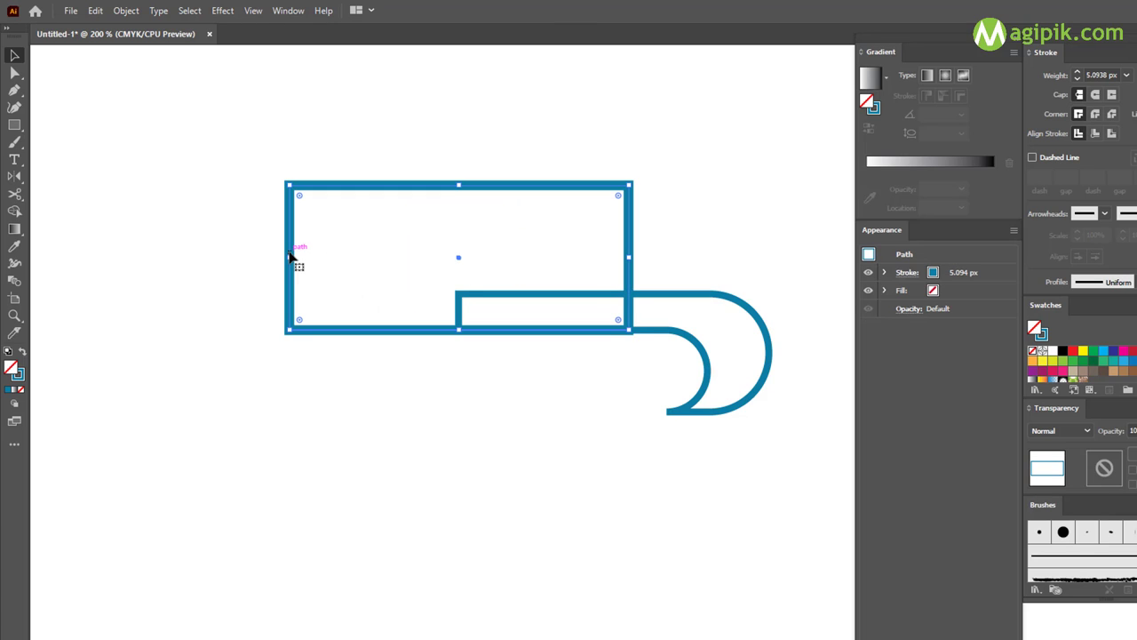
Add a top rectangle, fully round the lower rectangle's left corners, and shorten the top one
{"action": "left_click", "coordinate": [44, 117]}
{"action": "key", "text": "m"}
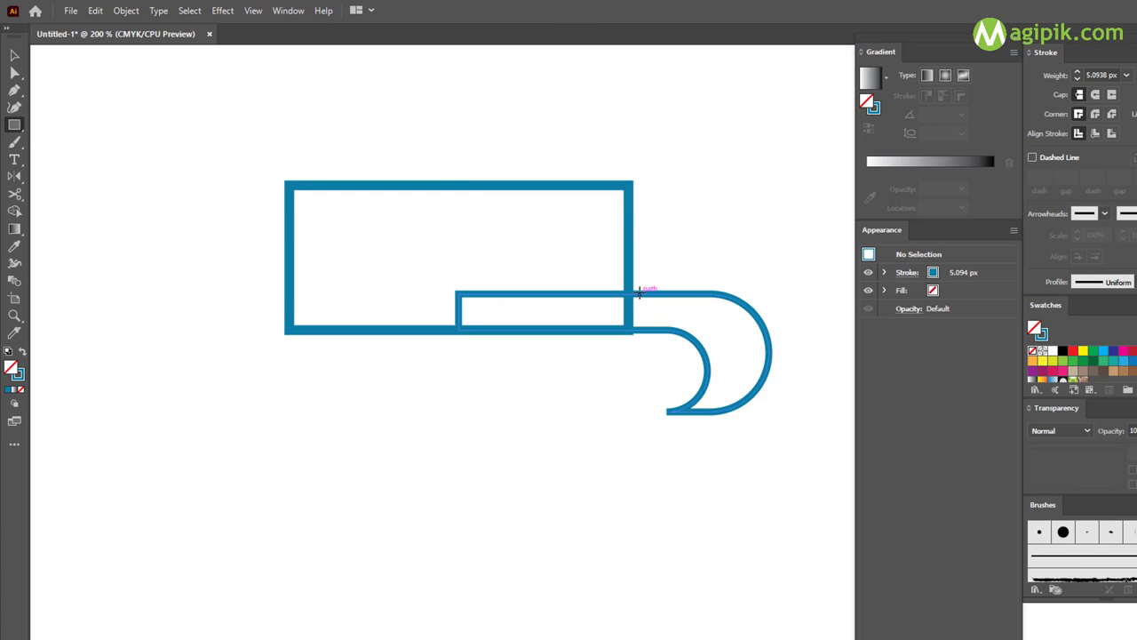
{"action": "left_click_drag", "start_coordinate": [653, 163], "coordinate": [355, 293]}
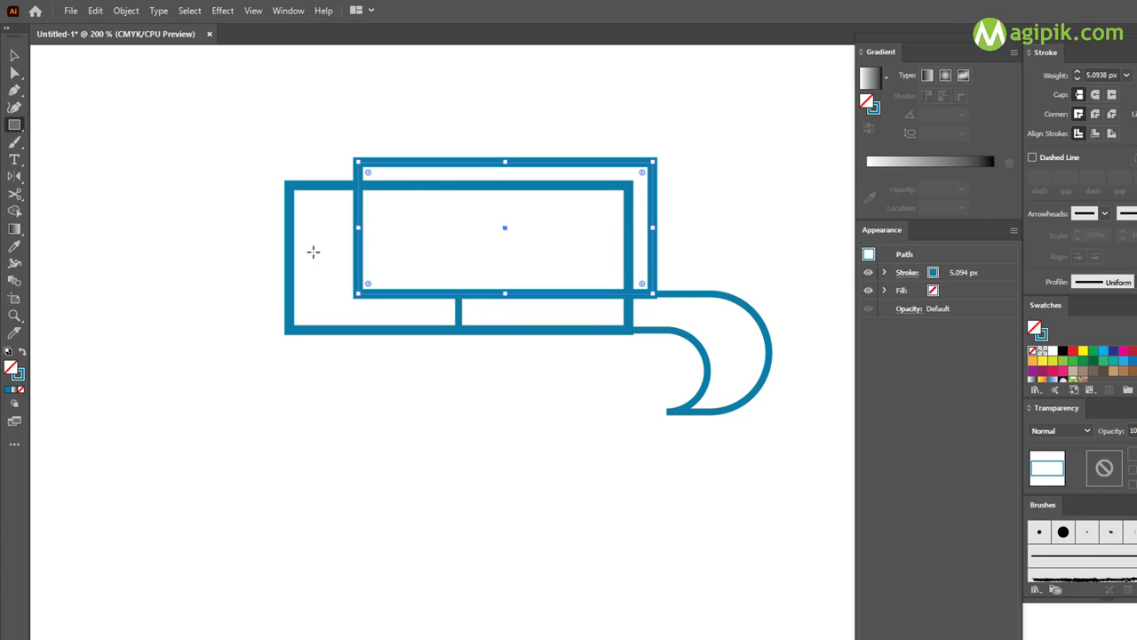
{"action": "left_click", "coordinate": [287, 329]}
{"action": "key", "text": "a"}
{"action": "mouse_move", "coordinate": [300, 195]}
{"action": "left_mouse_down"}
{"action": "mouse_move", "coordinate": [391, 241]}
{"action": "mouse_move", "coordinate": [398, 228]}
{"action": "left_mouse_up"}
{"action": "key", "text": "v"}
{"action": "left_click", "coordinate": [370, 256]}
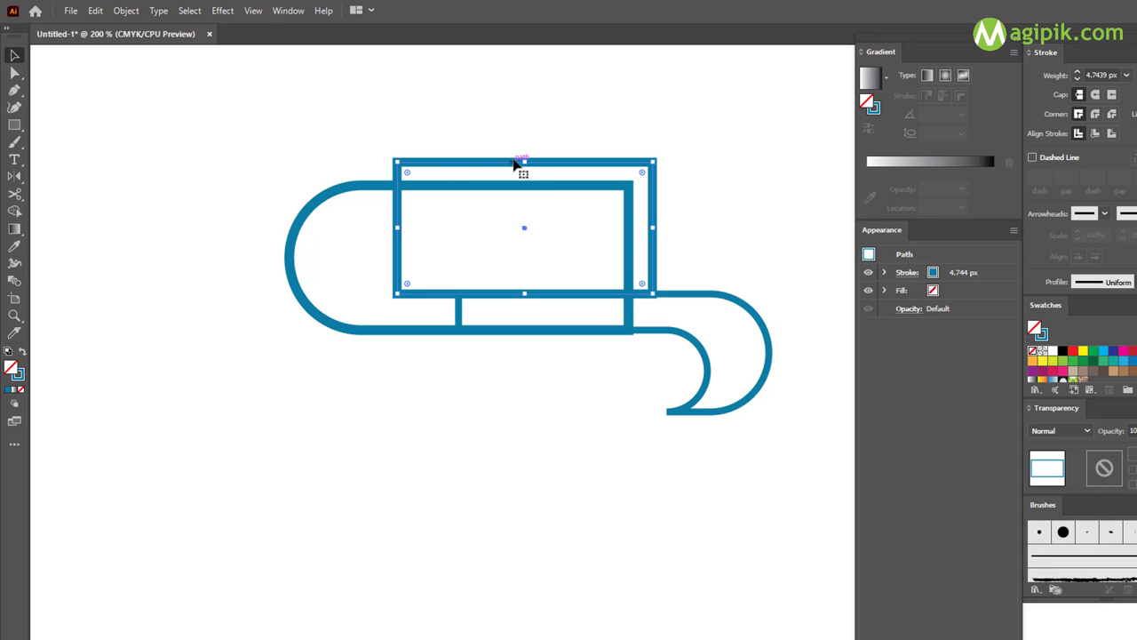
{"action": "left_click_drag", "start_coordinate": [525, 162], "coordinate": [524, 185]}
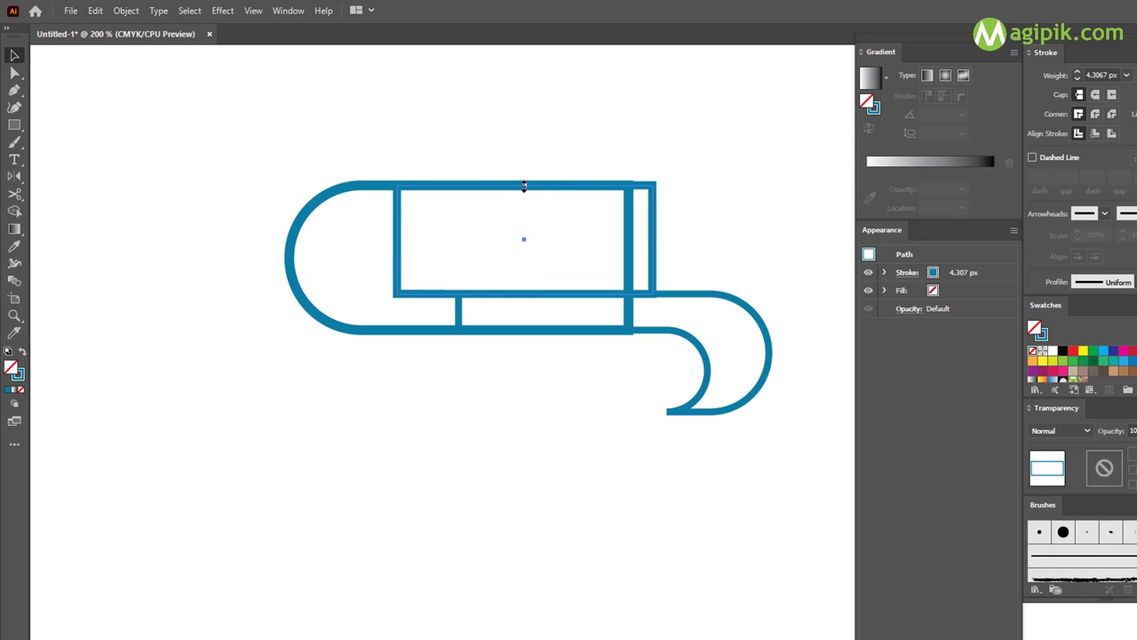
{"action": "left_click_drag", "start_coordinate": [524, 185], "coordinate": [525, 211]}
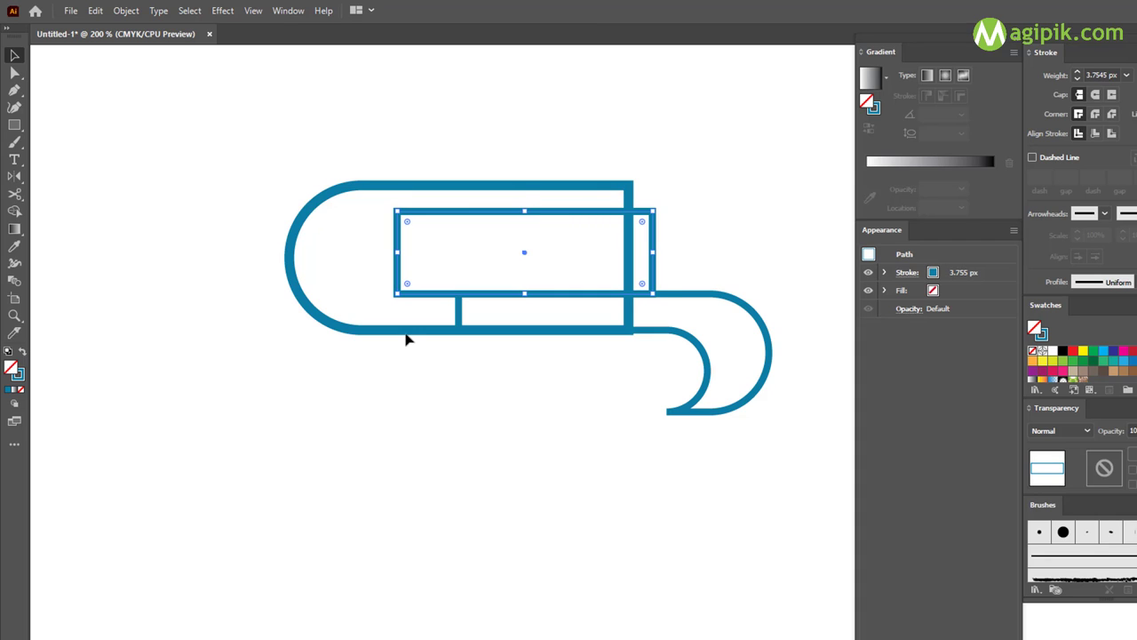
Enlarge the rounded shape up and left, raise the small rectangle, and make the left end semicircular
{"action": "left_click", "coordinate": [406, 334]}
{"action": "left_click_drag", "start_coordinate": [459, 185], "coordinate": [459, 151]}
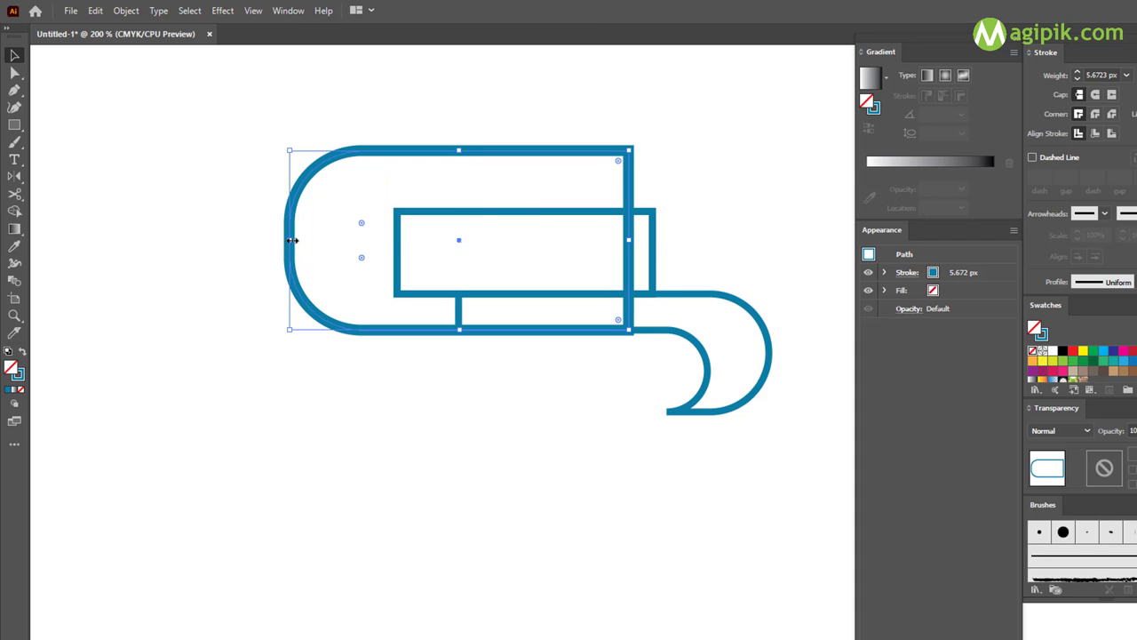
{"action": "left_click_drag", "start_coordinate": [292, 239], "coordinate": [224, 236]}
{"action": "left_click", "coordinate": [678, 232]}
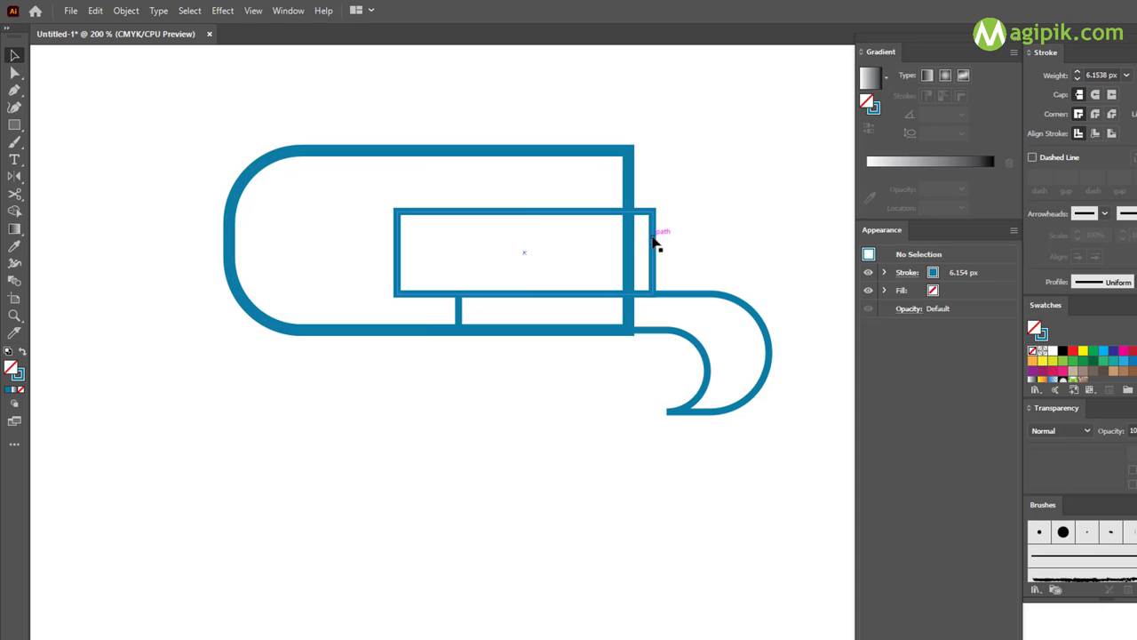
{"action": "left_click_drag", "start_coordinate": [524, 210], "coordinate": [524, 189]}
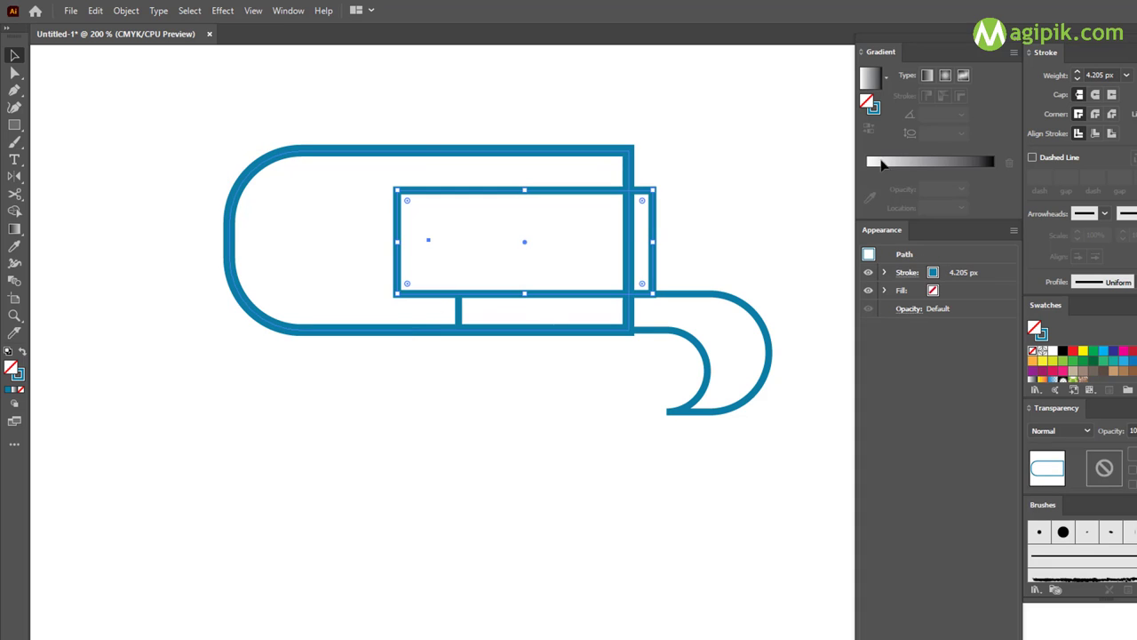
{"action": "left_click", "coordinate": [533, 149]}
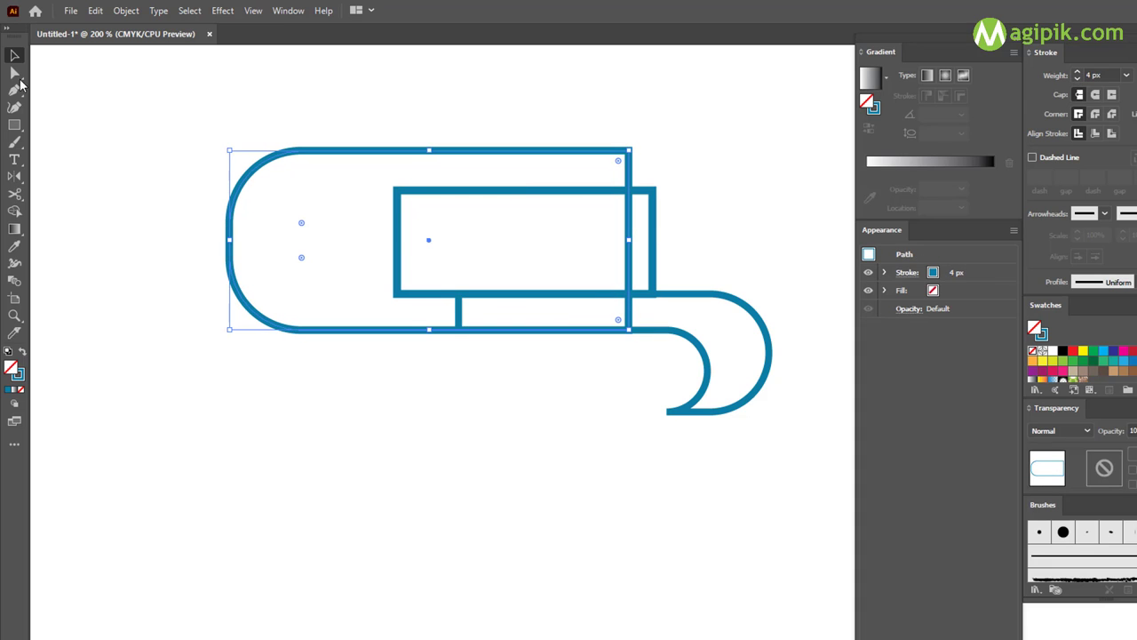
{"action": "left_click_drag", "start_coordinate": [303, 259], "coordinate": [320, 259]}
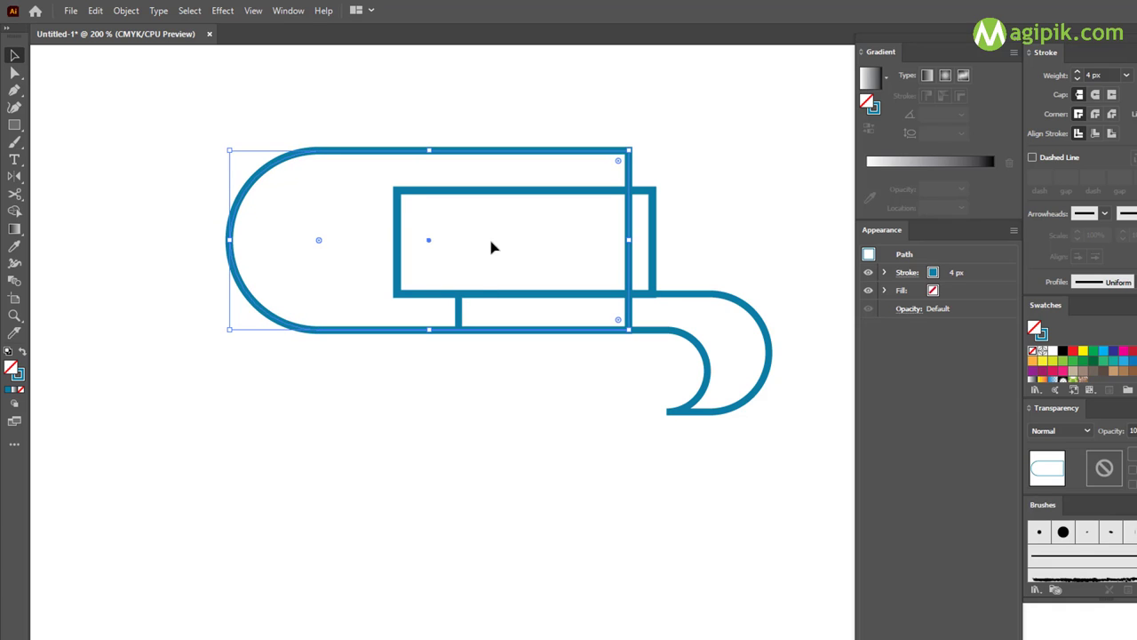
Widen the small rectangle left and fully round its left corners
{"action": "left_click", "coordinate": [414, 190]}
{"action": "left_click", "coordinate": [14, 72]}
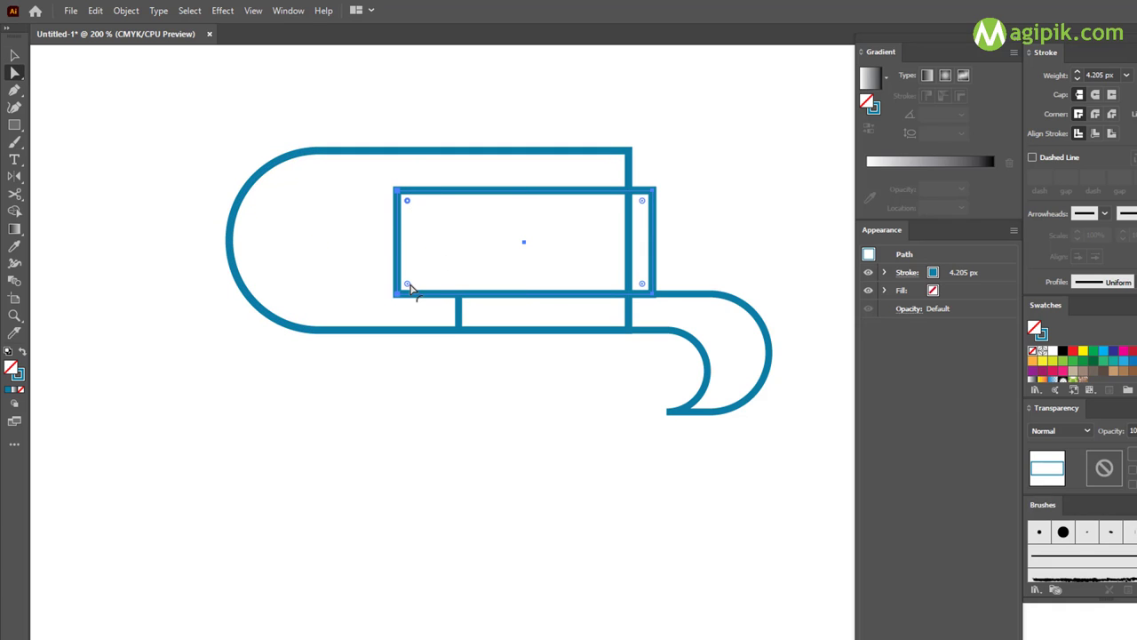
{"action": "left_click_drag", "start_coordinate": [407, 285], "coordinate": [480, 244]}
{"action": "key", "text": "ctrl+z"}
{"action": "left_click_drag", "start_coordinate": [396, 242], "coordinate": [342, 242]}
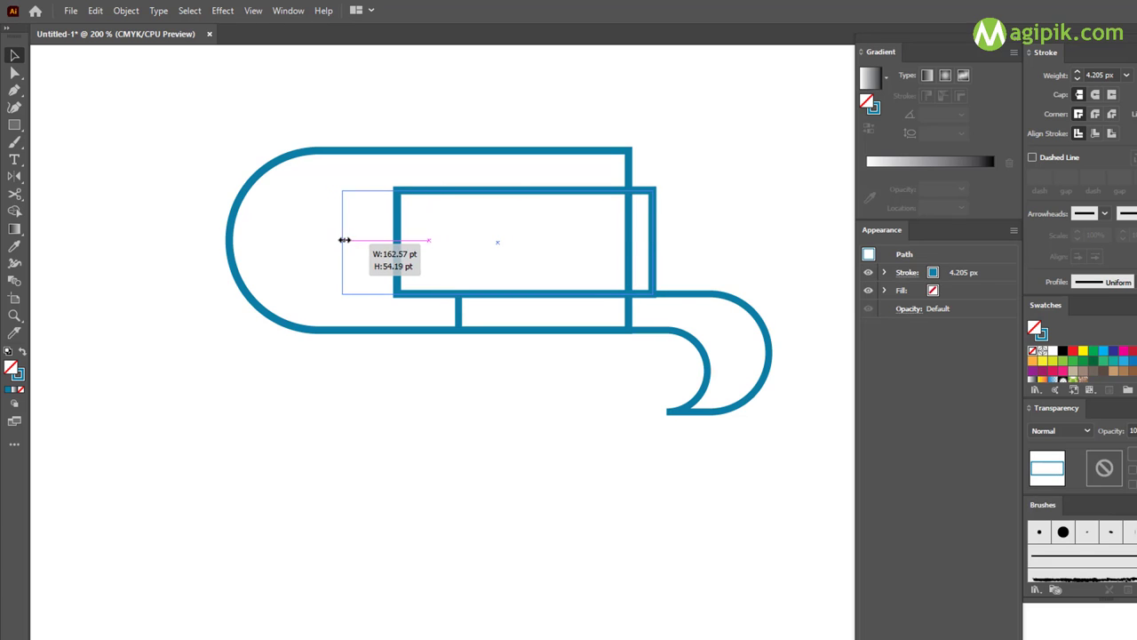
{"action": "left_click_drag", "start_coordinate": [353, 287], "coordinate": [446, 222]}
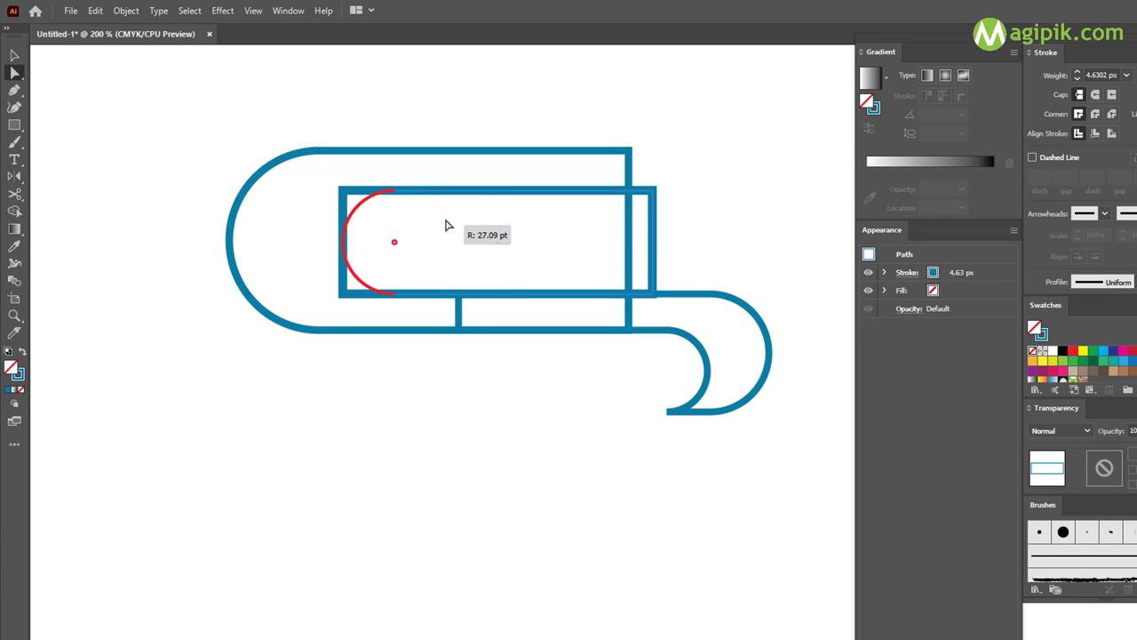
{"action": "left_click", "coordinate": [20, 58]}
Unite the overlapping shapes with Pathfinder into one S-shaped ribbon path
{"action": "left_click", "coordinate": [582, 152], "text": "shift"}
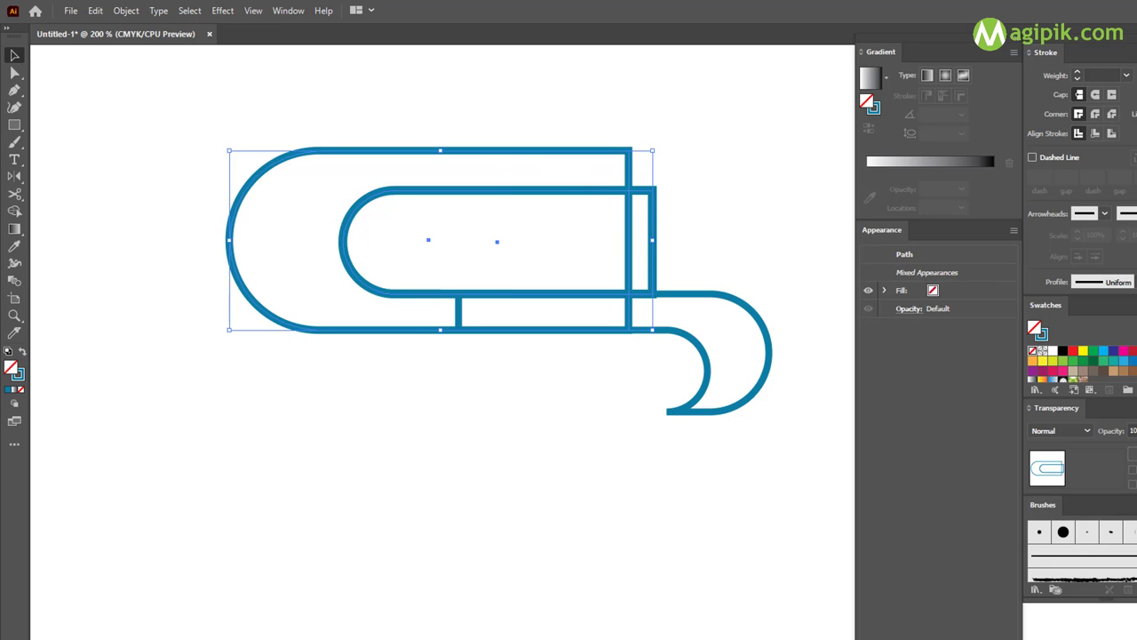
{"action": "left_click", "coordinate": [465, 286]}
{"action": "key", "text": "ctrl+a"}
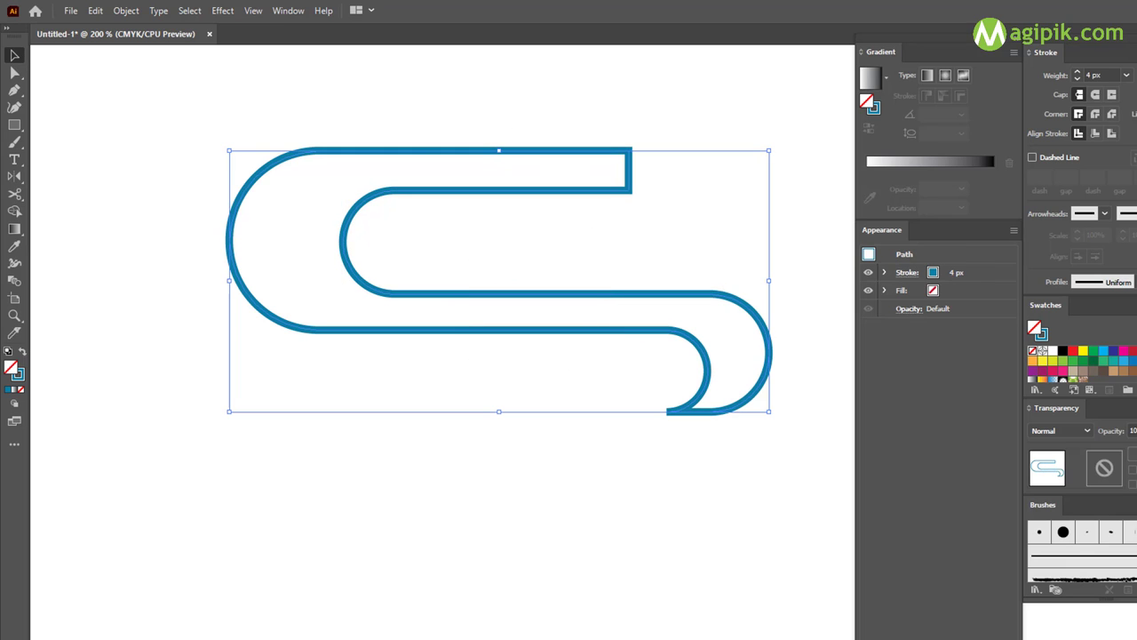
{"action": "left_click", "coordinate": [485, 444]}
{"action": "scroll", "coordinate": [632, 401], "scroll_direction": "up", "scroll_amount": 3}
{"action": "scroll", "coordinate": [604, 404], "scroll_direction": "right", "scroll_amount": 2}
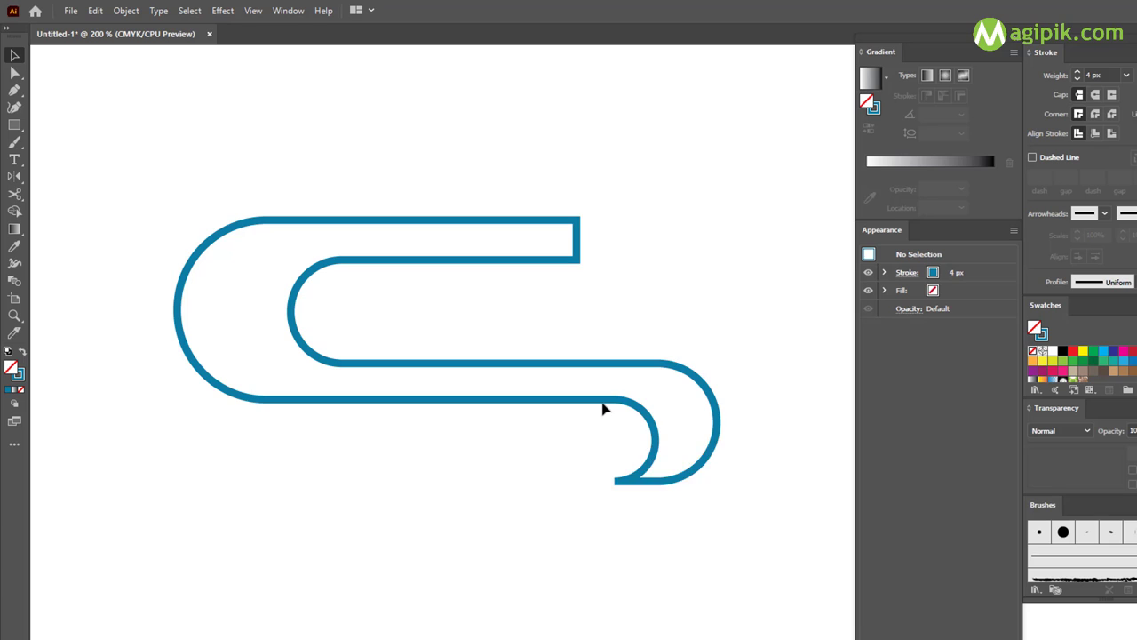
Draw a wide outer rectangle and a smaller inner rectangle above the ribbon's top end
{"action": "left_click", "coordinate": [14, 125]}
{"action": "left_click_drag", "start_coordinate": [397, 150], "coordinate": [663, 296]}
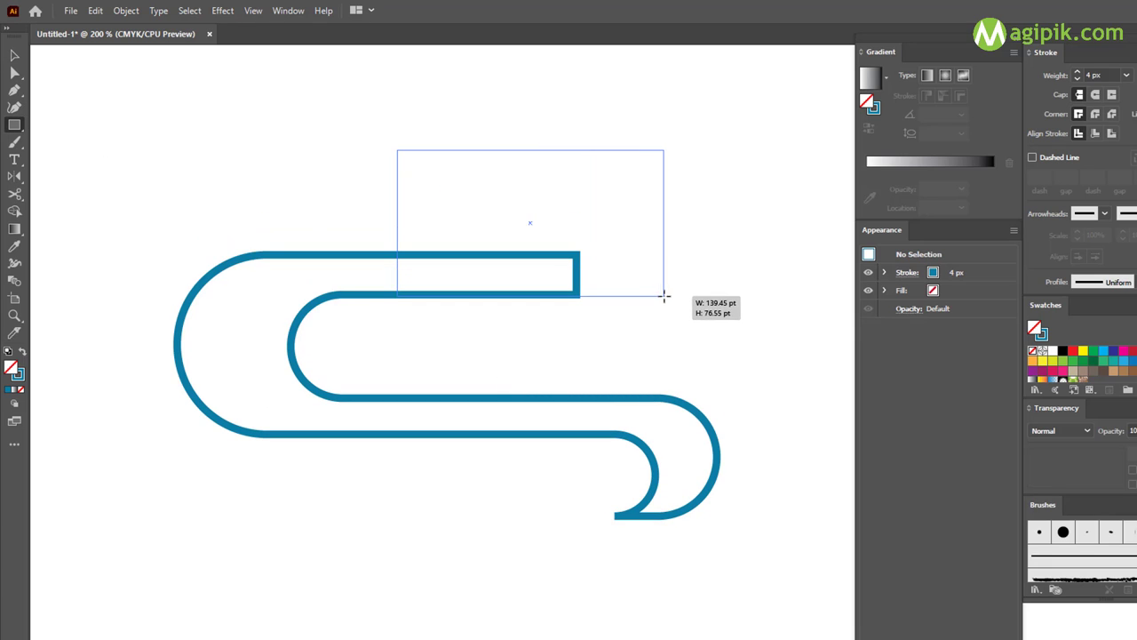
{"action": "left_click_drag", "start_coordinate": [662, 296], "coordinate": [830, 294]}
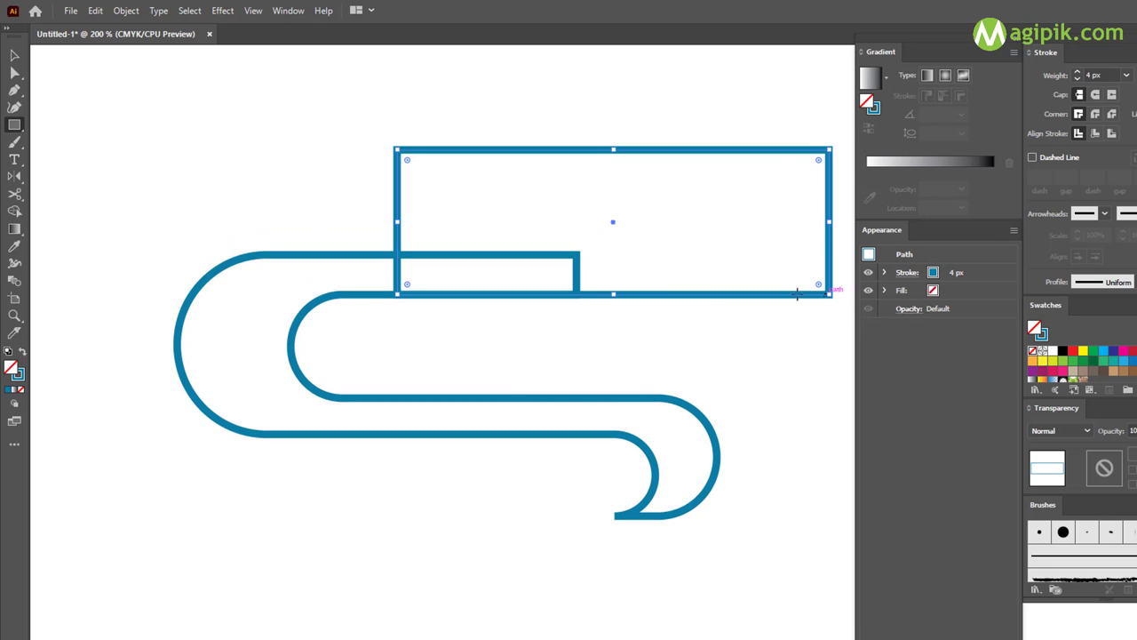
{"action": "key", "text": "v"}
{"action": "scroll", "coordinate": [695, 257], "scroll_direction": "up", "scroll_amount": 2}
{"action": "scroll", "coordinate": [640, 244], "scroll_direction": "right", "scroll_amount": 1}
{"action": "left_click_drag", "start_coordinate": [579, 201], "coordinate": [581, 178]}
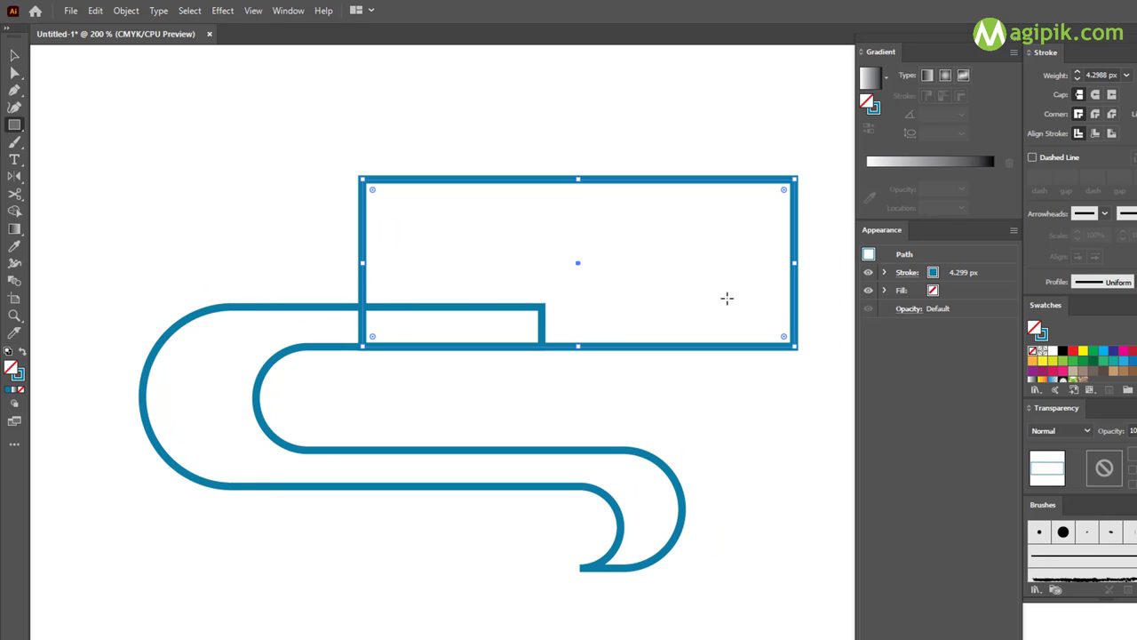
{"action": "left_click_drag", "start_coordinate": [727, 297], "coordinate": [349, 196]}
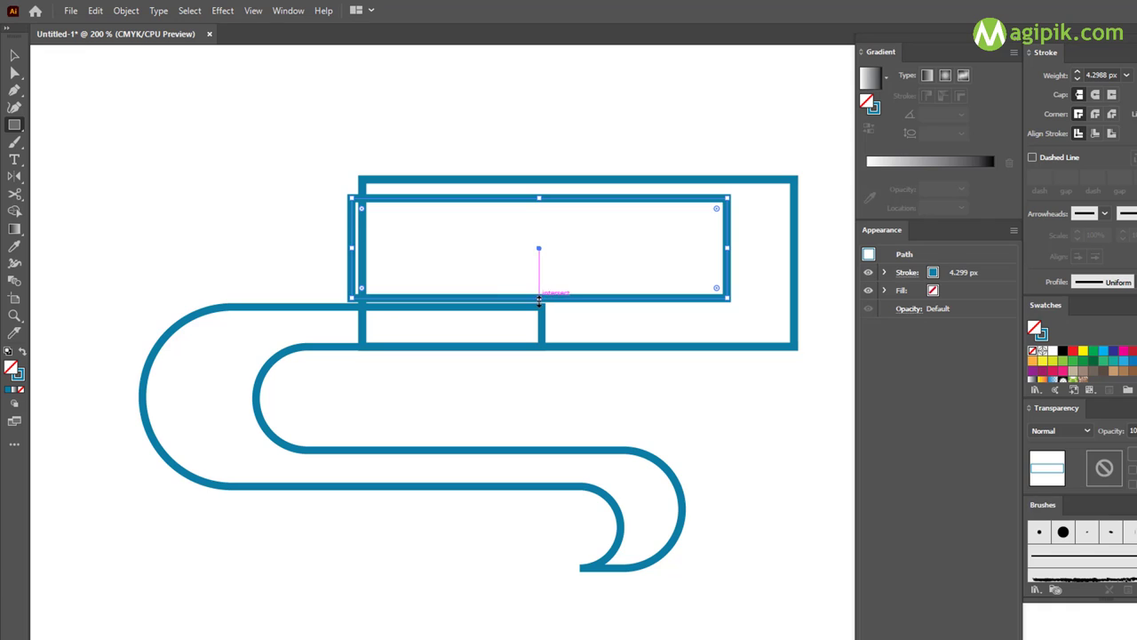
{"action": "left_click_drag", "start_coordinate": [538, 302], "coordinate": [538, 310]}
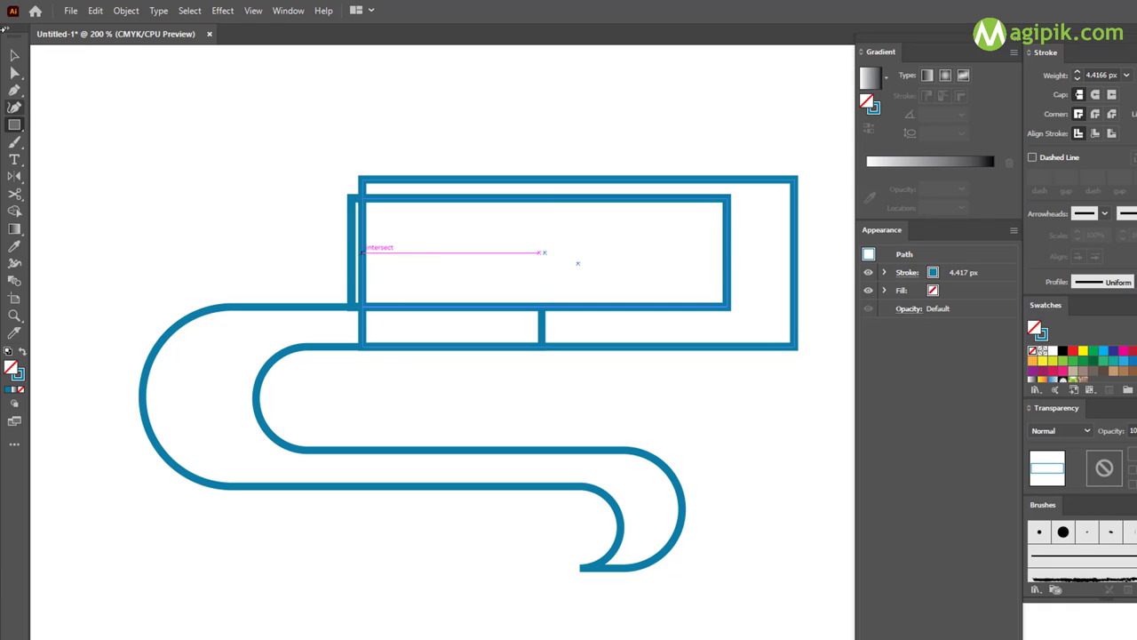
{"action": "left_click_drag", "start_coordinate": [362, 252], "coordinate": [364, 252]}
Fully round the right corners of both the outer and inner rectangles
{"action": "key", "text": "v"}
{"action": "left_click", "coordinate": [793, 183]}
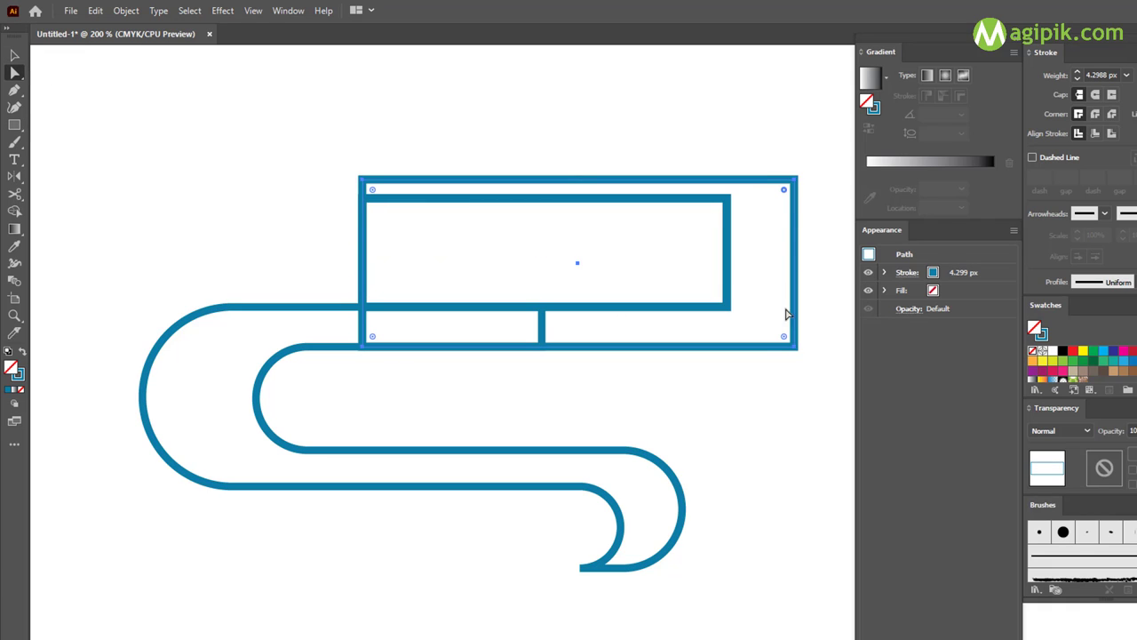
{"action": "left_click_drag", "start_coordinate": [785, 337], "coordinate": [634, 262]}
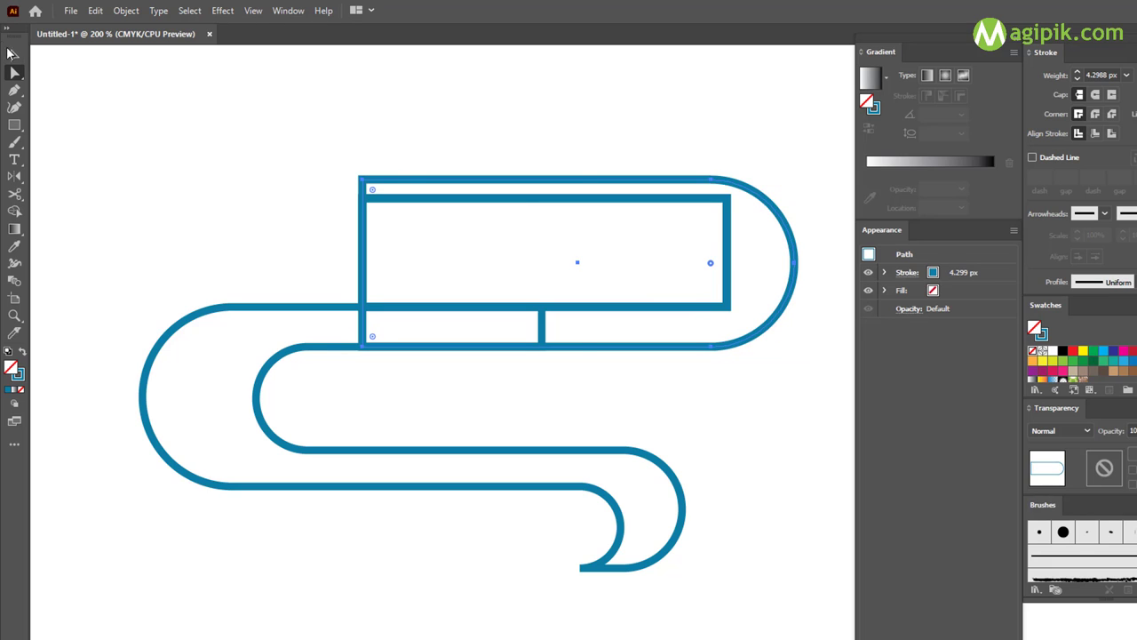
{"action": "left_click", "coordinate": [11, 53]}
{"action": "left_click", "coordinate": [702, 200]}
{"action": "left_click", "coordinate": [15, 71]}
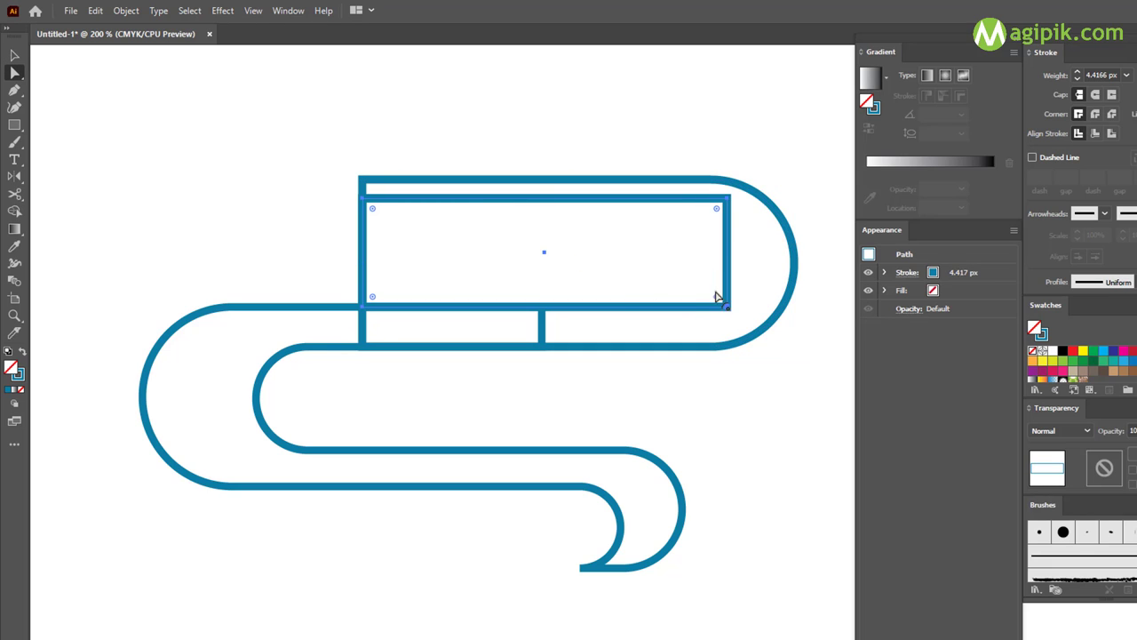
{"action": "left_click_drag", "start_coordinate": [716, 211], "coordinate": [675, 253]}
{"action": "left_click", "coordinate": [14, 56]}
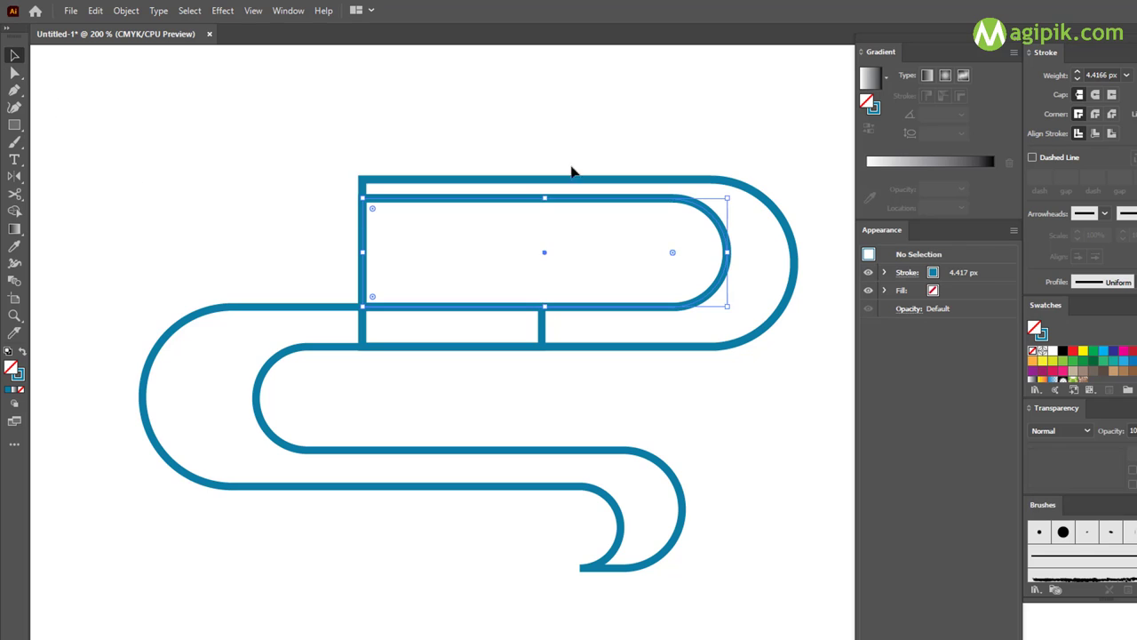
Unite the rounded rectangles with the overlapping ribbon pieces into one continuous outline
{"action": "left_click_drag", "start_coordinate": [551, 120], "coordinate": [662, 238]}
{"action": "left_click_drag", "start_coordinate": [305, 254], "coordinate": [444, 356]}
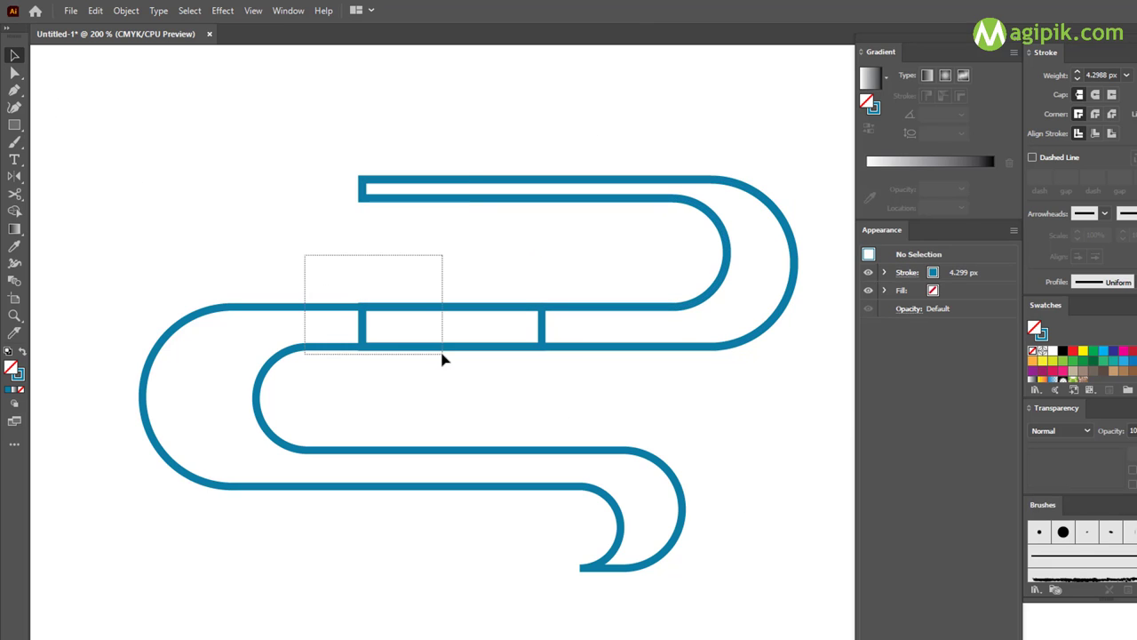
{"action": "left_click", "coordinate": [800, 520]}
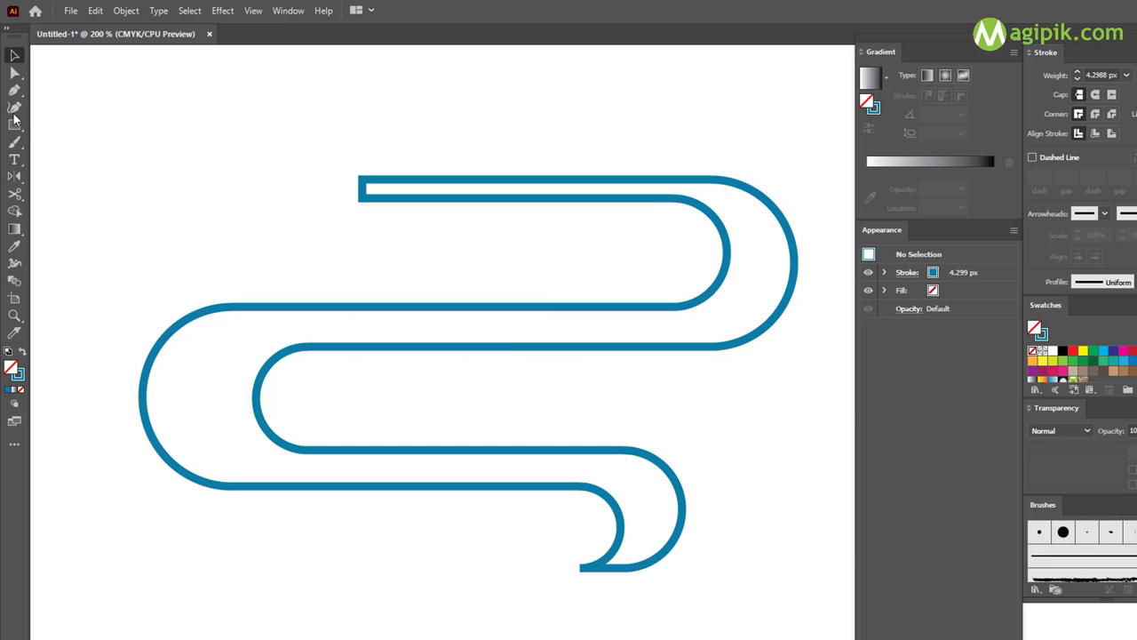
{"action": "left_click_drag", "start_coordinate": [281, 109], "coordinate": [609, 197]}
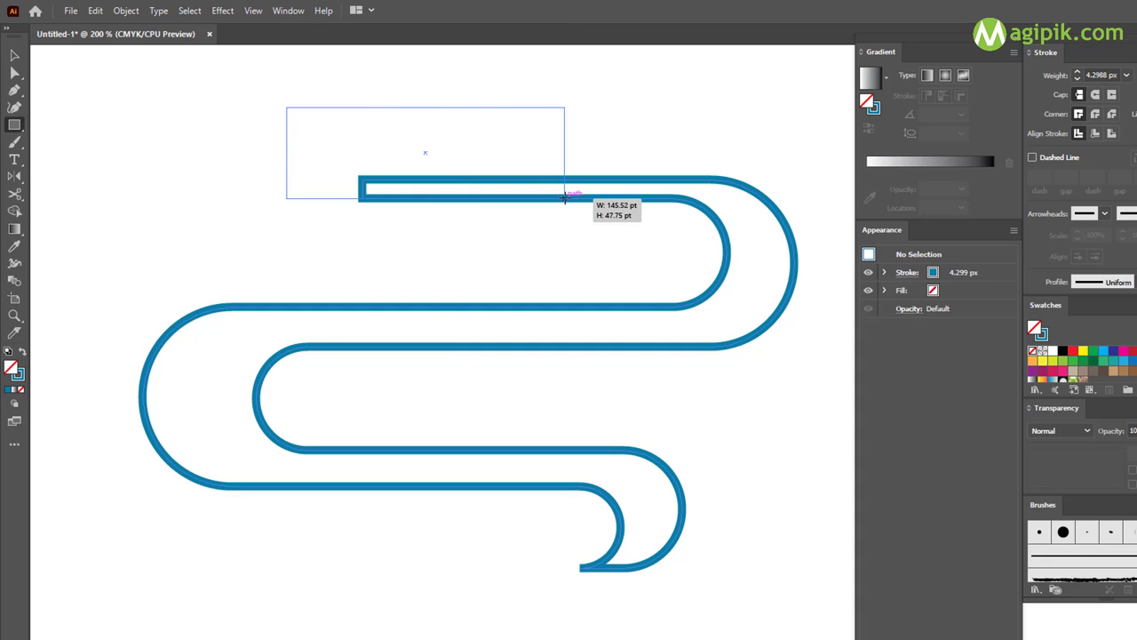
Make the top rectangle taller and draw a second rectangle inside the top end's box
{"action": "scroll", "coordinate": [391, 191], "scroll_direction": "up", "scroll_amount": 3}
{"action": "scroll", "coordinate": [426, 200], "scroll_direction": "left", "scroll_amount": 1}
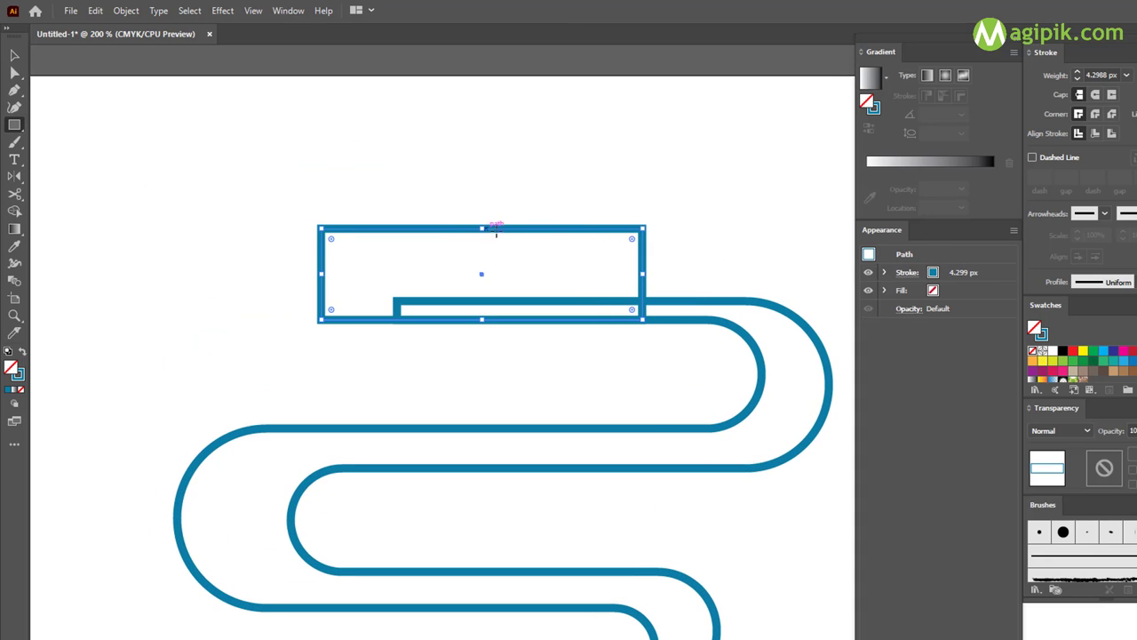
{"action": "left_click_drag", "start_coordinate": [481, 225], "coordinate": [481, 200]}
{"action": "left_click", "coordinate": [14, 124]}
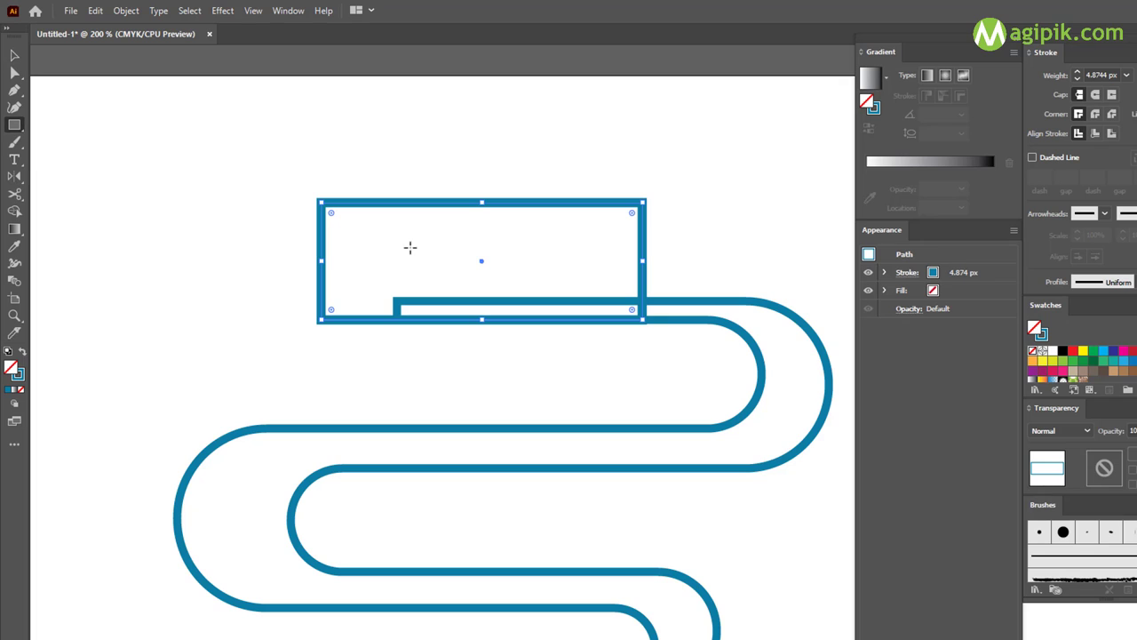
{"action": "left_click_drag", "start_coordinate": [642, 189], "coordinate": [365, 298]}
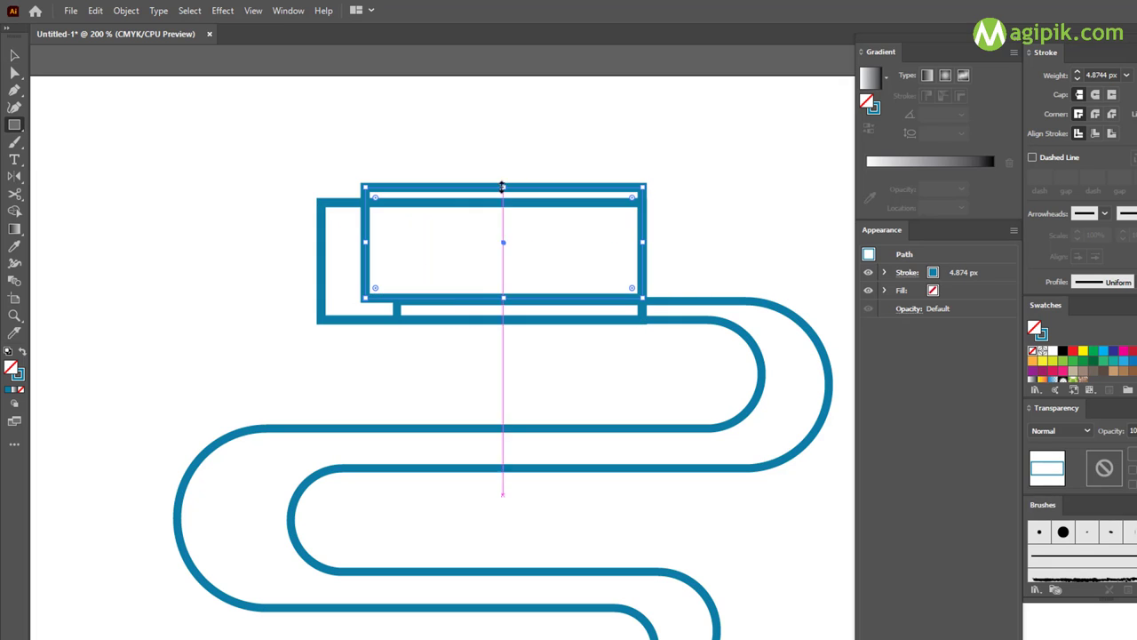
{"action": "left_click_drag", "start_coordinate": [503, 188], "coordinate": [504, 243]}
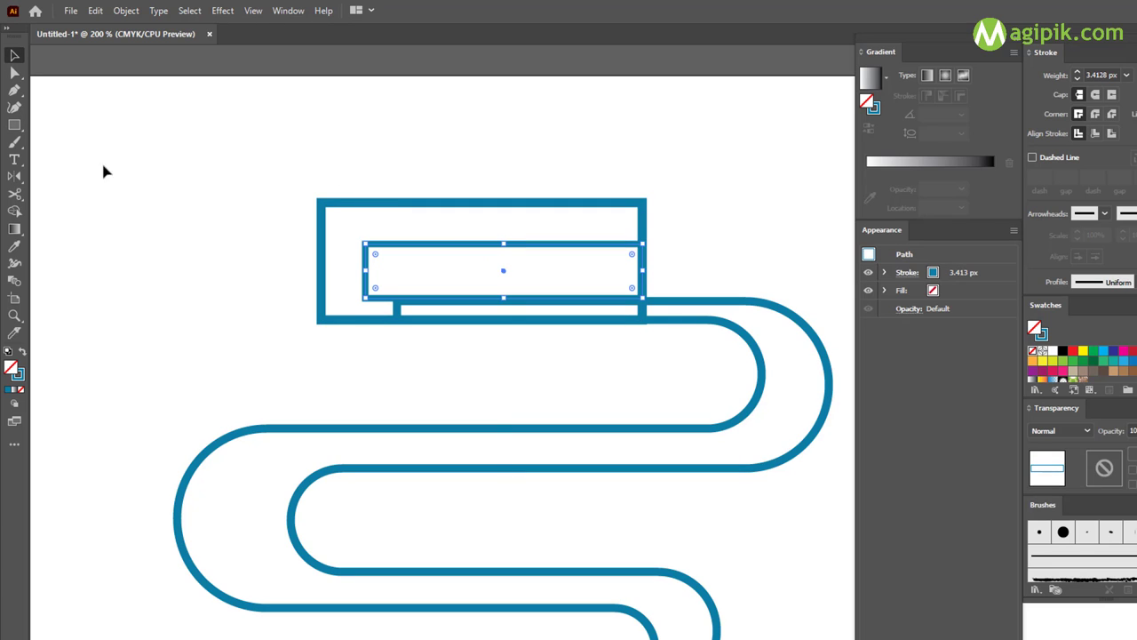
Round the outer rectangle's left corners and make the lengthened inner rectangle's left end a semicircle
{"action": "left_click", "coordinate": [329, 203]}
{"action": "key", "text": "a"}
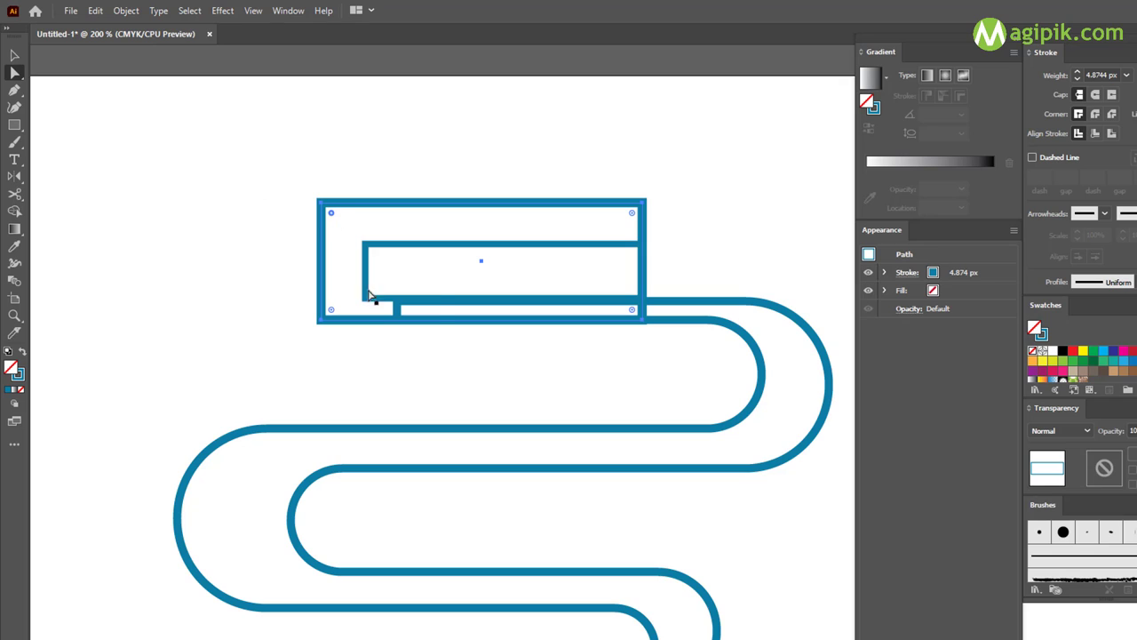
{"action": "left_click_drag", "start_coordinate": [331, 311], "coordinate": [429, 251]}
{"action": "left_click", "coordinate": [423, 251]}
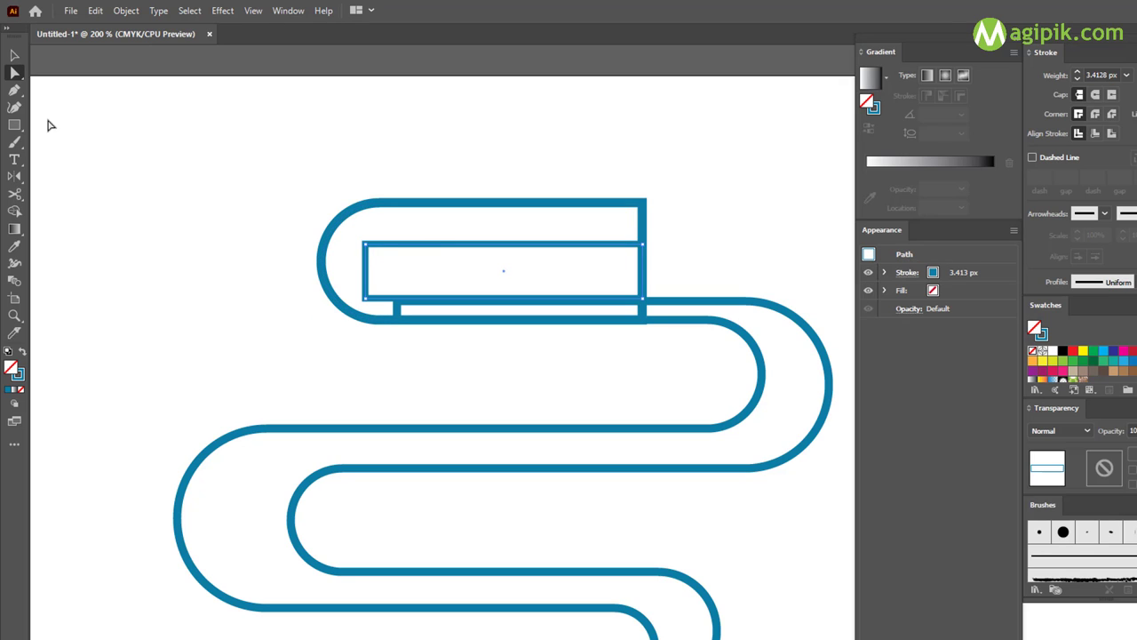
{"action": "key", "text": "v"}
{"action": "left_click", "coordinate": [473, 336]}
{"action": "left_click", "coordinate": [382, 305]}
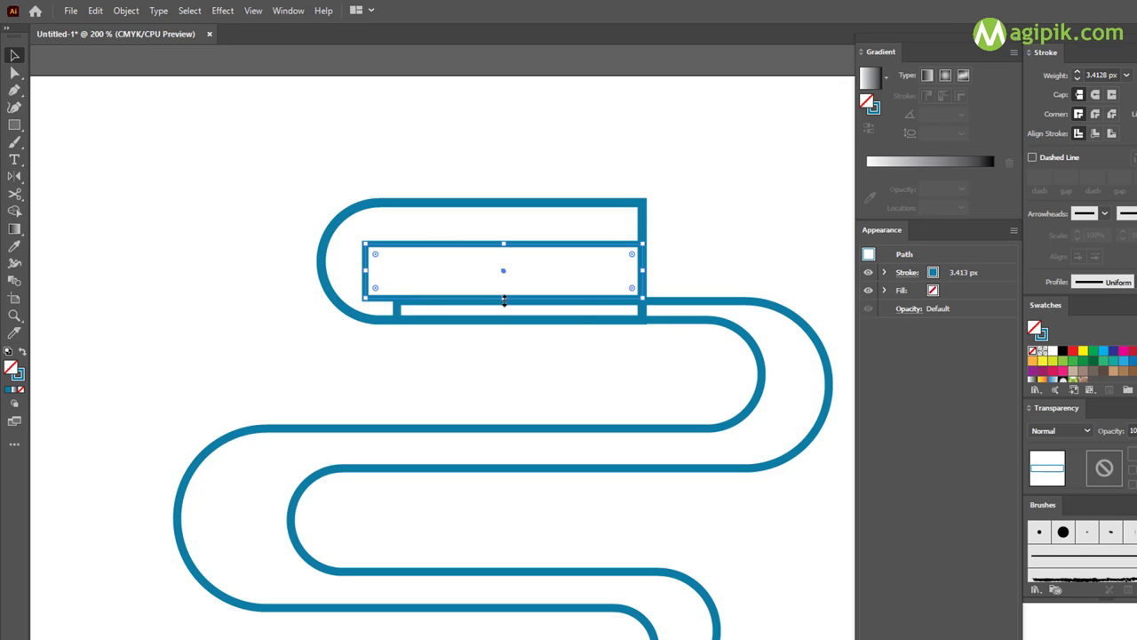
{"action": "left_click_drag", "start_coordinate": [503, 297], "coordinate": [504, 299]}
{"action": "left_click", "coordinate": [14, 72]}
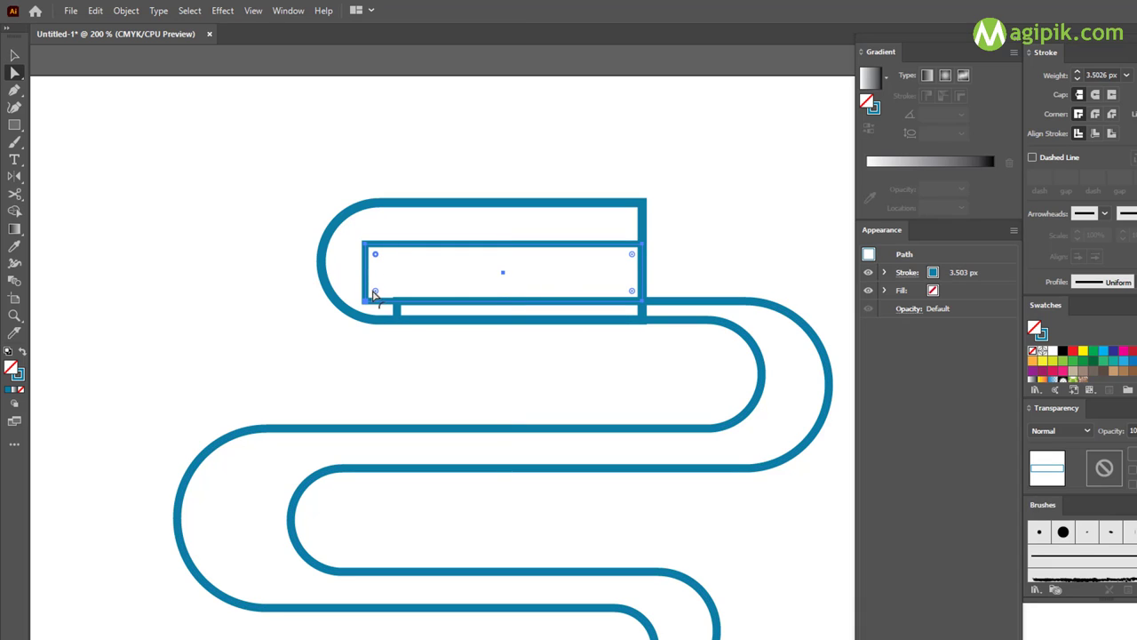
{"action": "left_click_drag", "start_coordinate": [374, 294], "coordinate": [393, 281]}
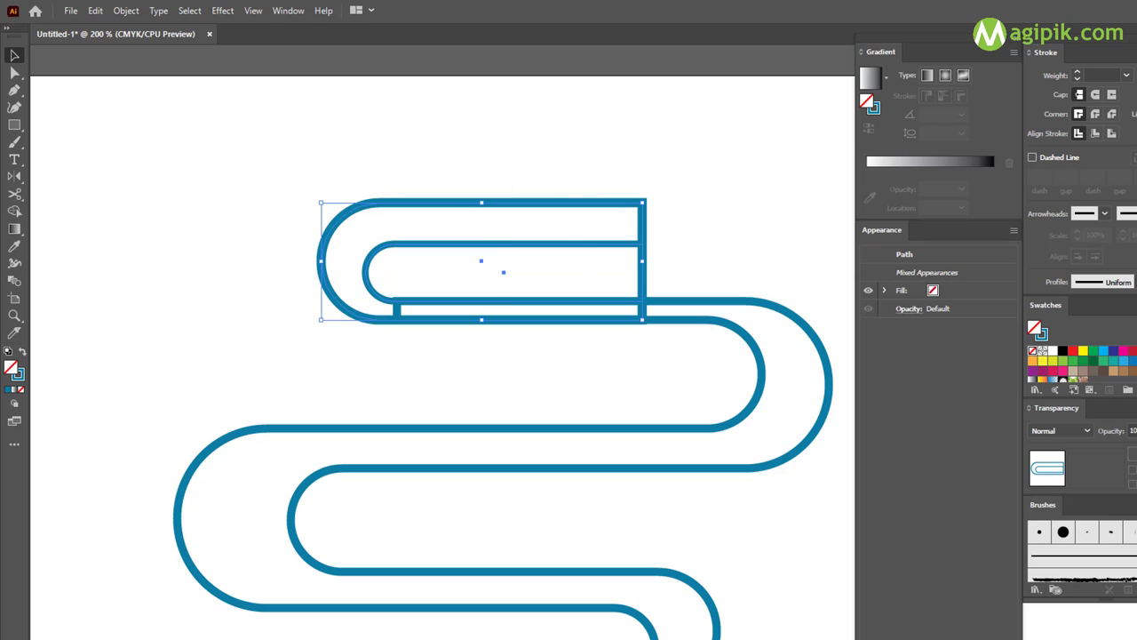
Select every path and unite them into one outline with Pathfinder
{"action": "left_click", "coordinate": [595, 327]}
{"action": "key", "text": "ctrl+a"}
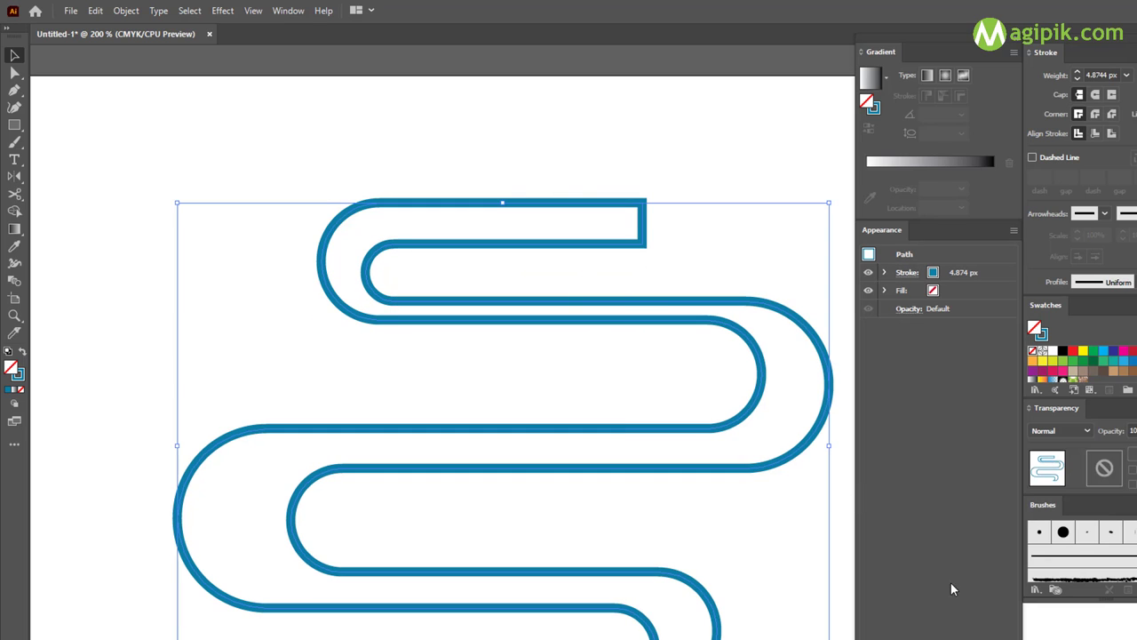
{"action": "left_click", "coordinate": [516, 330]}
{"action": "scroll", "coordinate": [525, 267], "scroll_direction": "up", "scroll_amount": 1}
{"action": "scroll", "coordinate": [528, 253], "scroll_direction": "up", "scroll_amount": 2}
Draw two overlapping rectangles over the ribbon's top end, sizing each one
{"action": "key", "text": "a"}
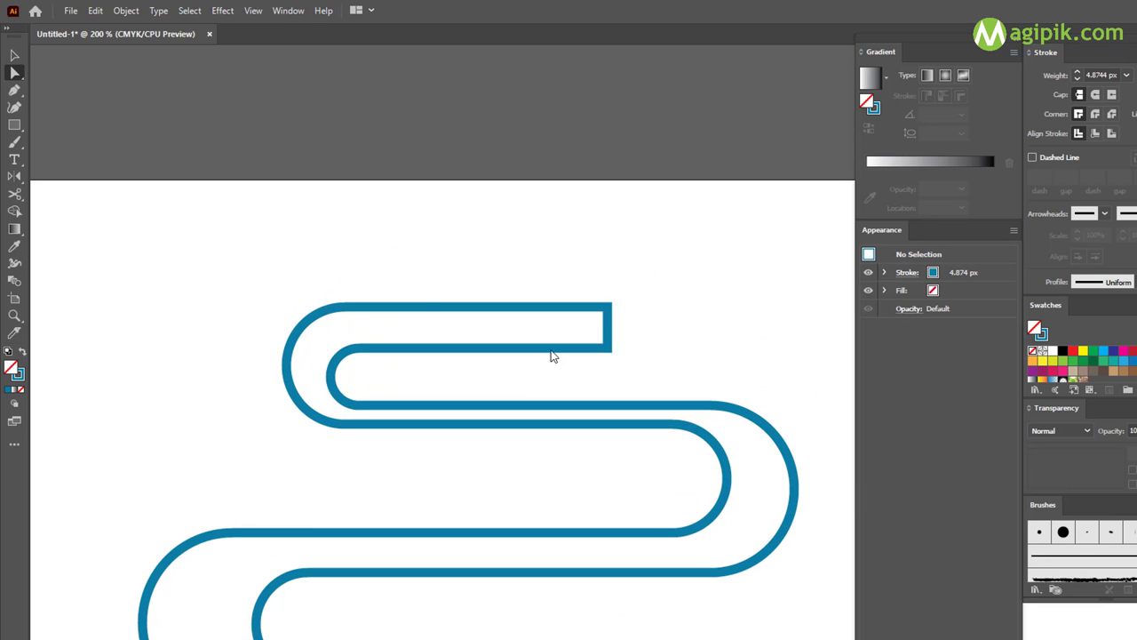
{"action": "left_click_drag", "start_coordinate": [546, 302], "coordinate": [637, 349]}
{"action": "left_click_drag", "start_coordinate": [549, 350], "coordinate": [553, 349]}
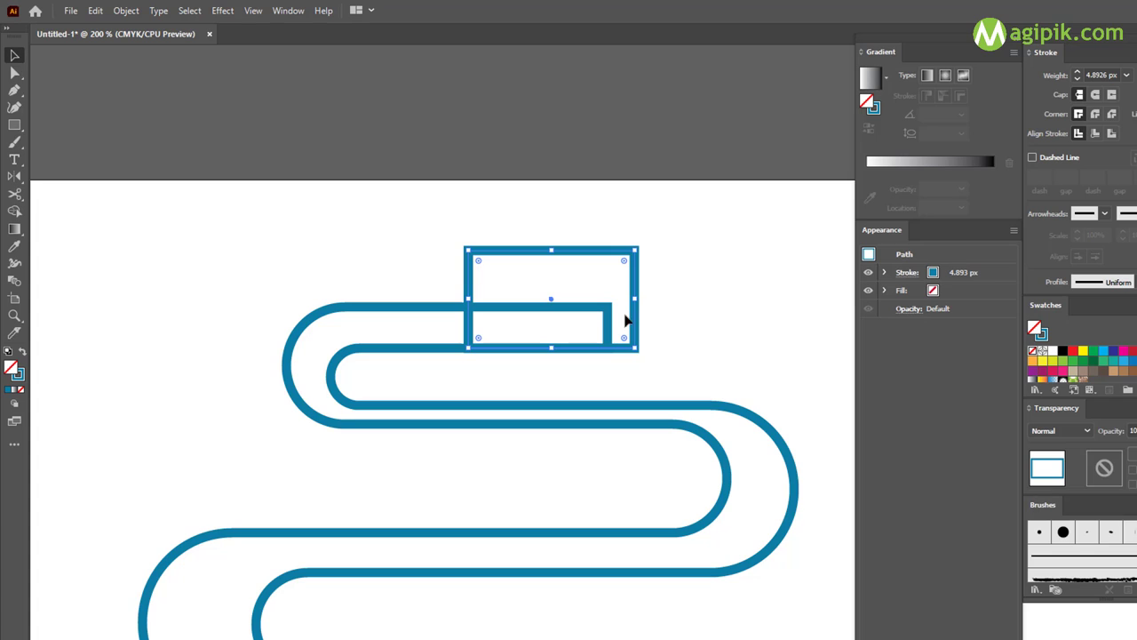
{"action": "left_click_drag", "start_coordinate": [634, 300], "coordinate": [663, 303]}
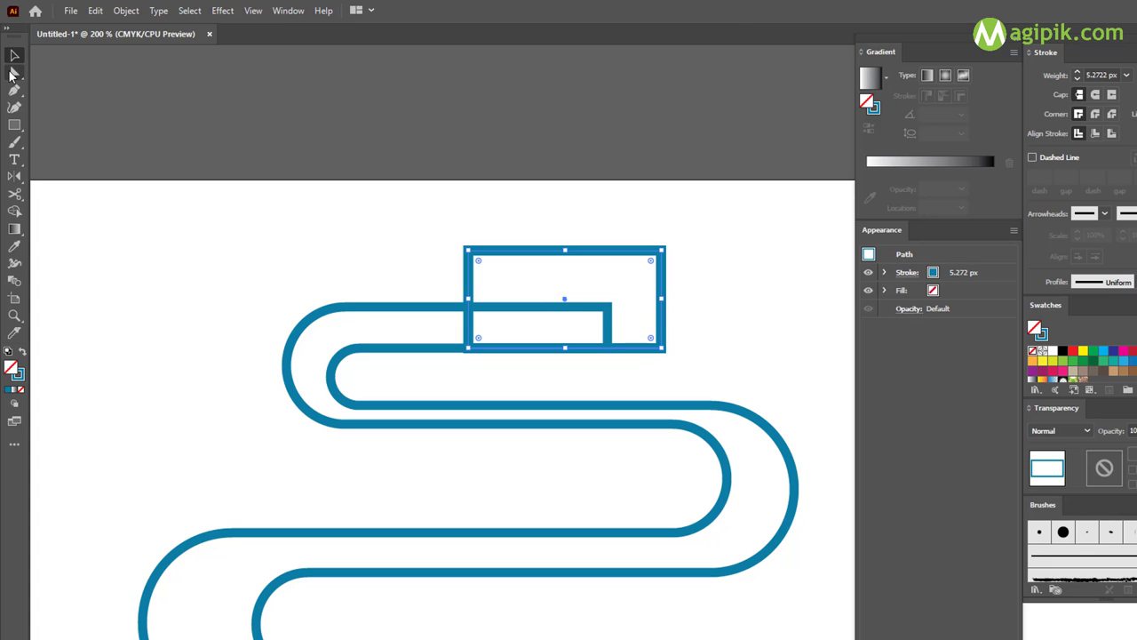
{"action": "left_click", "coordinate": [14, 125]}
{"action": "left_click_drag", "start_coordinate": [420, 251], "coordinate": [625, 328]}
{"action": "left_click_drag", "start_coordinate": [521, 329], "coordinate": [522, 306]}
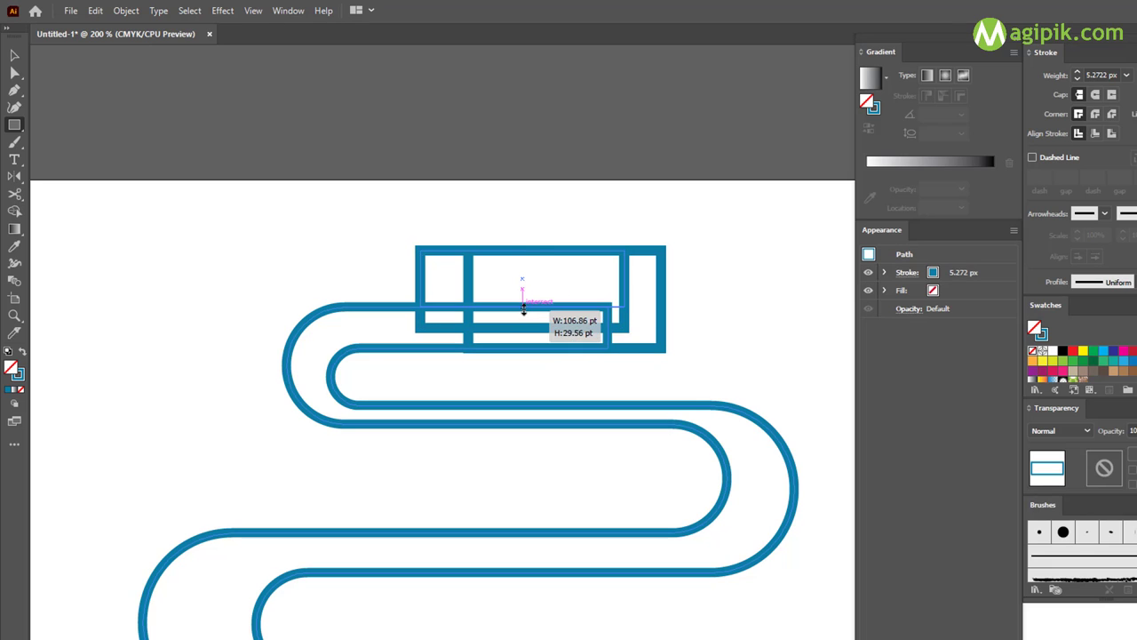
Raise both rectangles' top edges, then lower and widen the top rectangle
{"action": "left_click", "coordinate": [651, 254]}
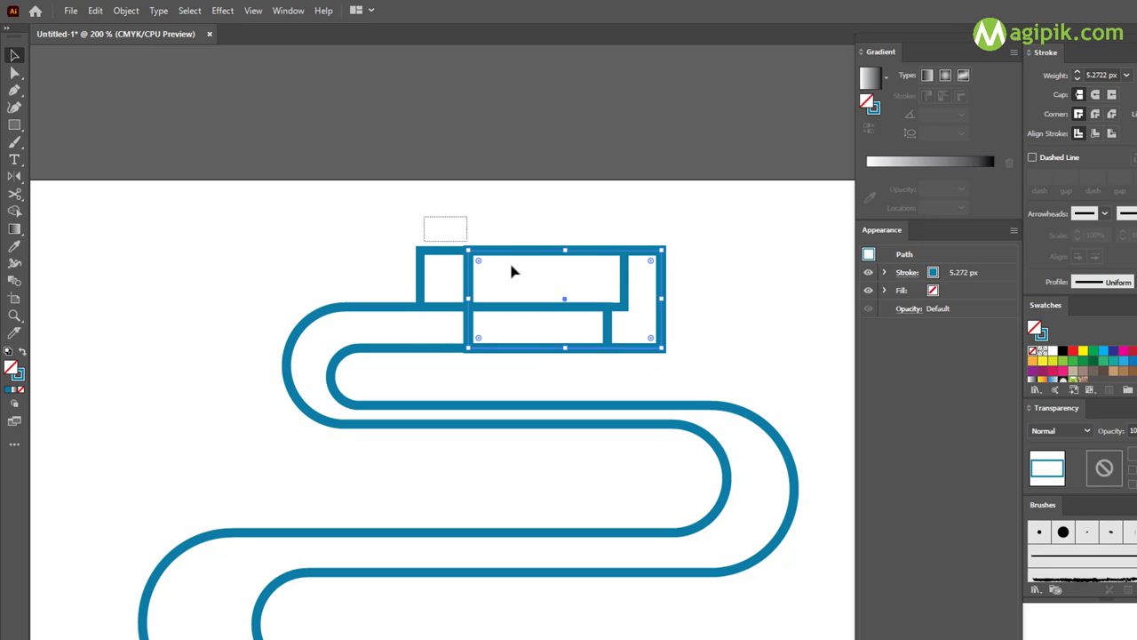
{"action": "left_click", "coordinate": [540, 251], "text": "shift"}
{"action": "left_click_drag", "start_coordinate": [543, 251], "coordinate": [543, 197]}
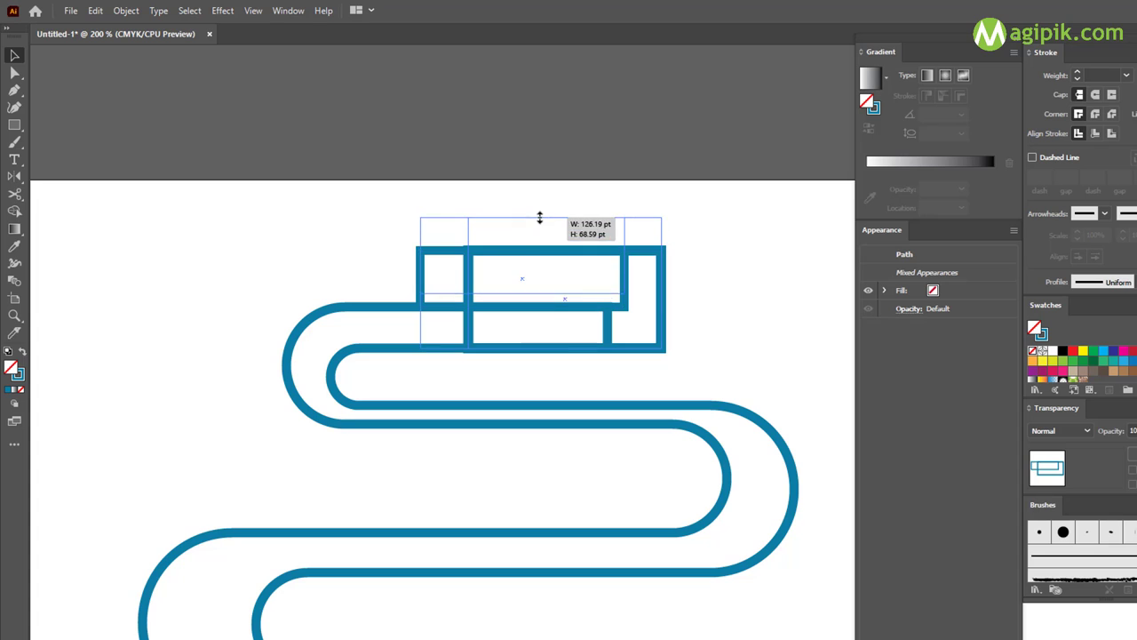
{"action": "left_click", "coordinate": [691, 222]}
{"action": "left_click", "coordinate": [627, 256]}
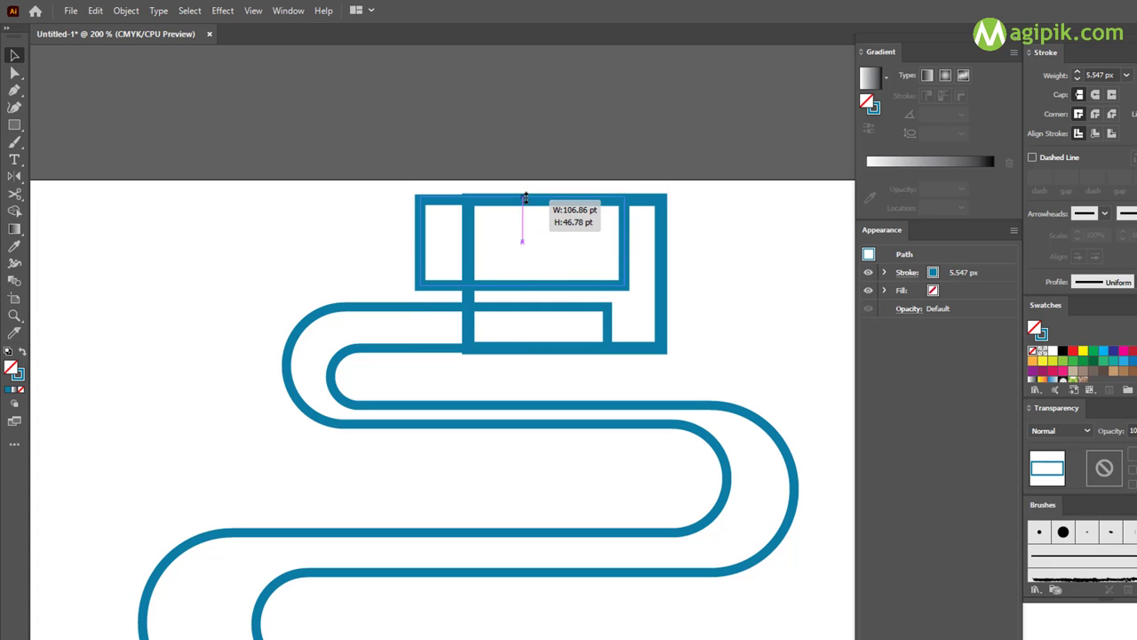
{"action": "left_click_drag", "start_coordinate": [523, 285], "coordinate": [528, 307]}
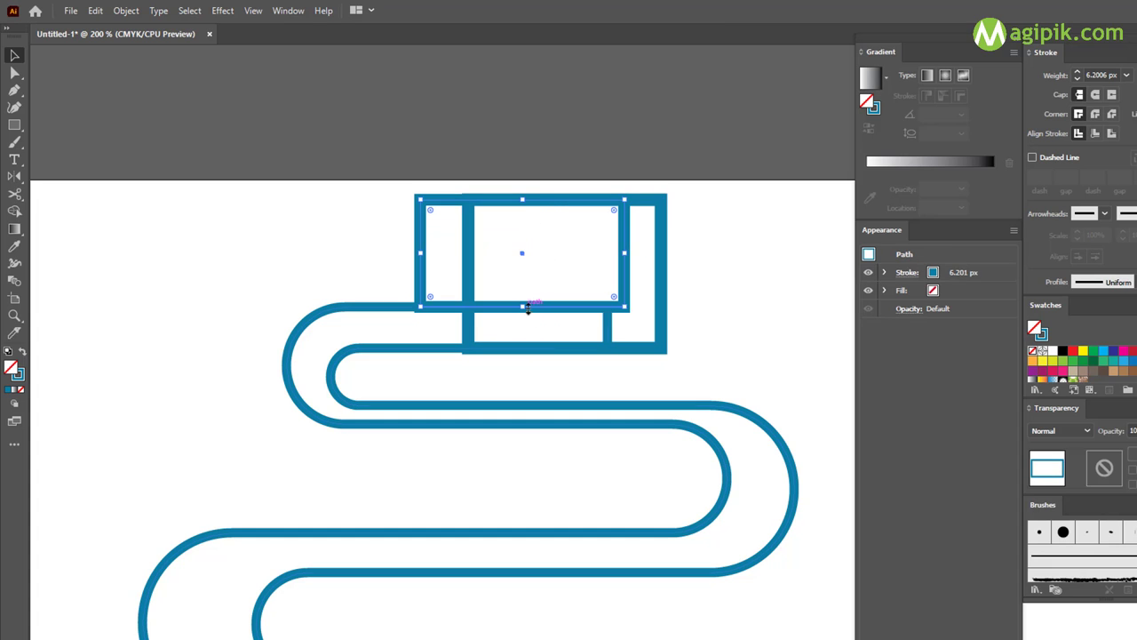
{"action": "left_click_drag", "start_coordinate": [615, 274], "coordinate": [722, 275]}
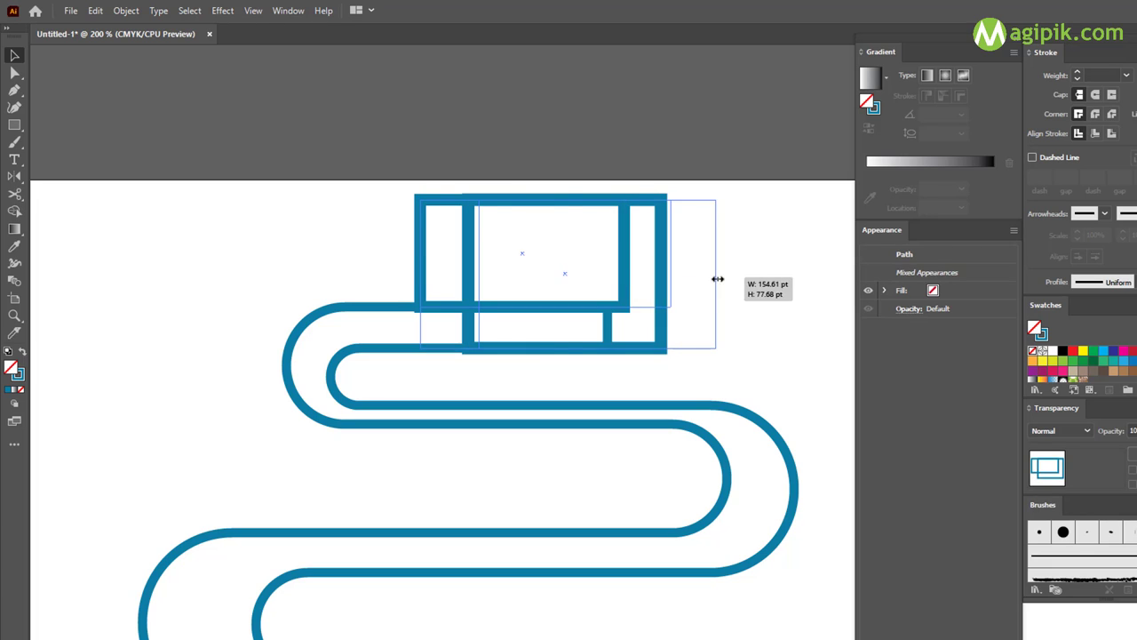
{"action": "left_click", "coordinate": [668, 373]}
Give both rectangles a 5 px stroke and fully round their right corners
{"action": "key", "text": "ctrl+a"}
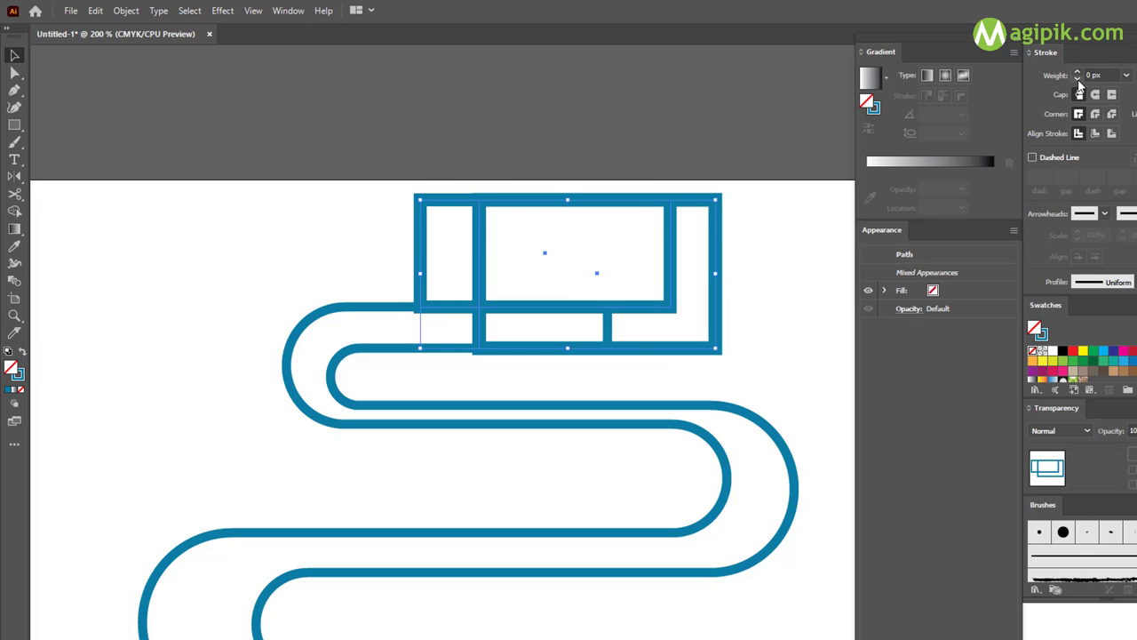
{"action": "left_click", "coordinate": [1077, 70]}
{"action": "left_click", "coordinate": [1078, 69]}
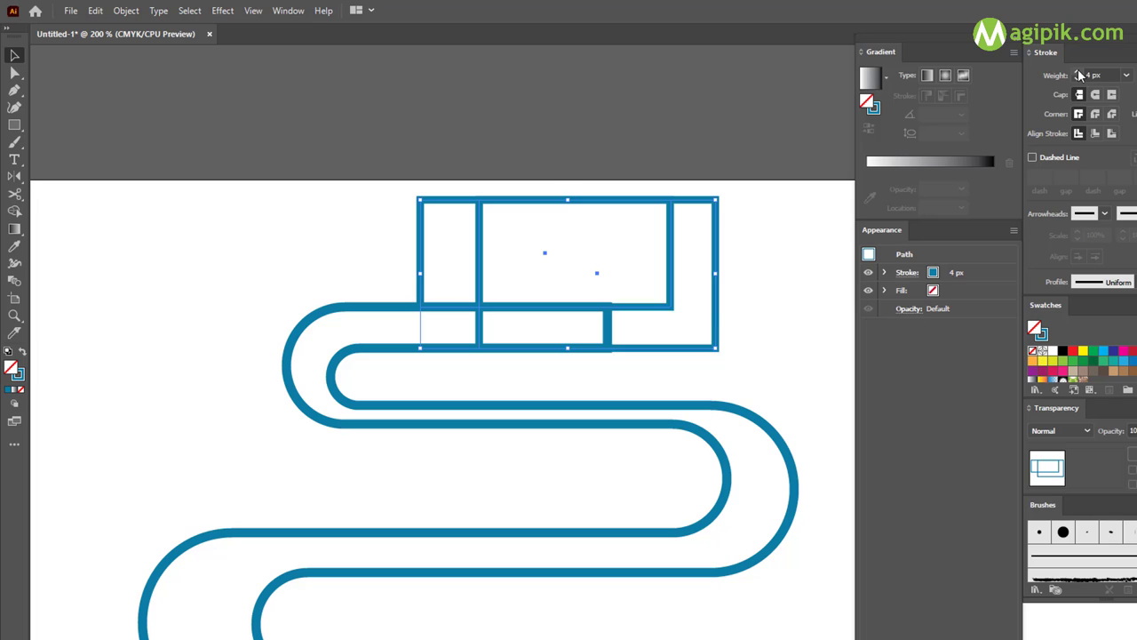
{"action": "left_click", "coordinate": [716, 349]}
{"action": "key", "text": "a"}
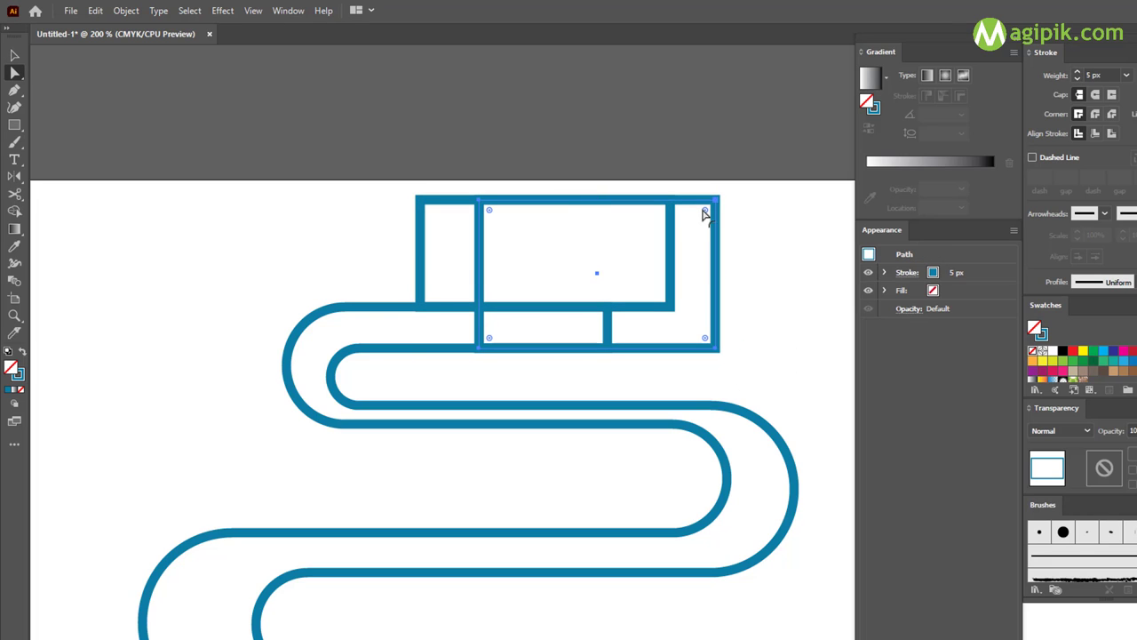
{"action": "left_click_drag", "start_coordinate": [706, 339], "coordinate": [563, 297]}
{"action": "key", "text": "v"}
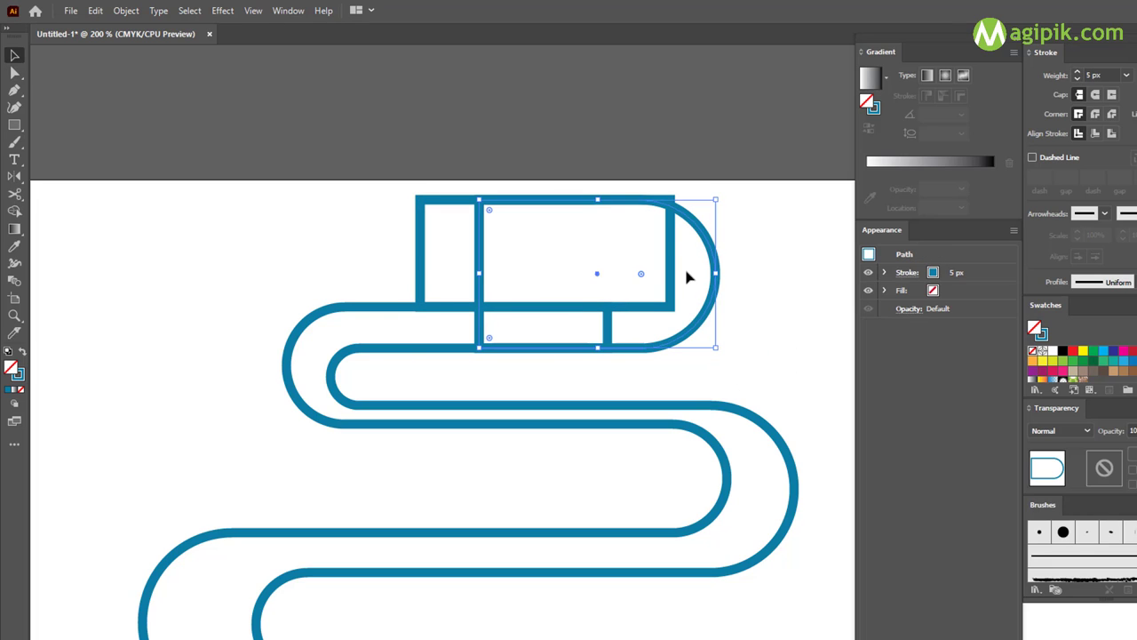
{"action": "left_click", "coordinate": [671, 278]}
{"action": "left_click_drag", "start_coordinate": [674, 254], "coordinate": [643, 253]}
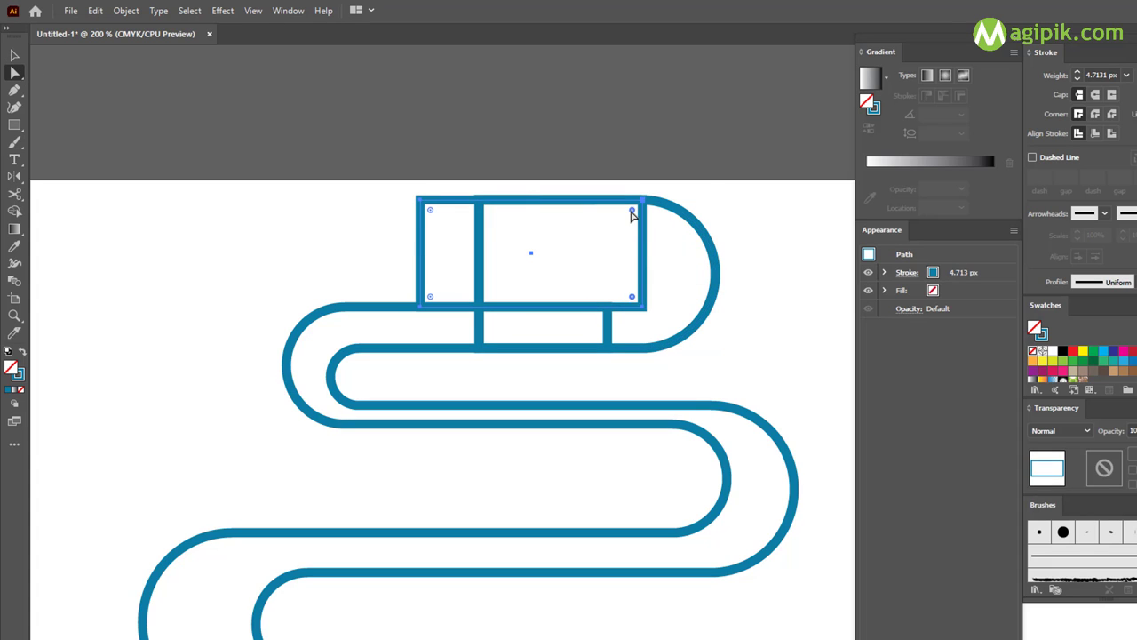
{"action": "left_click_drag", "start_coordinate": [632, 214], "coordinate": [445, 216]}
Shift the wave path's end segment left and resize the D-shape across the ribbon's top
{"action": "left_click", "coordinate": [14, 55]}
{"action": "left_click", "coordinate": [218, 208]}
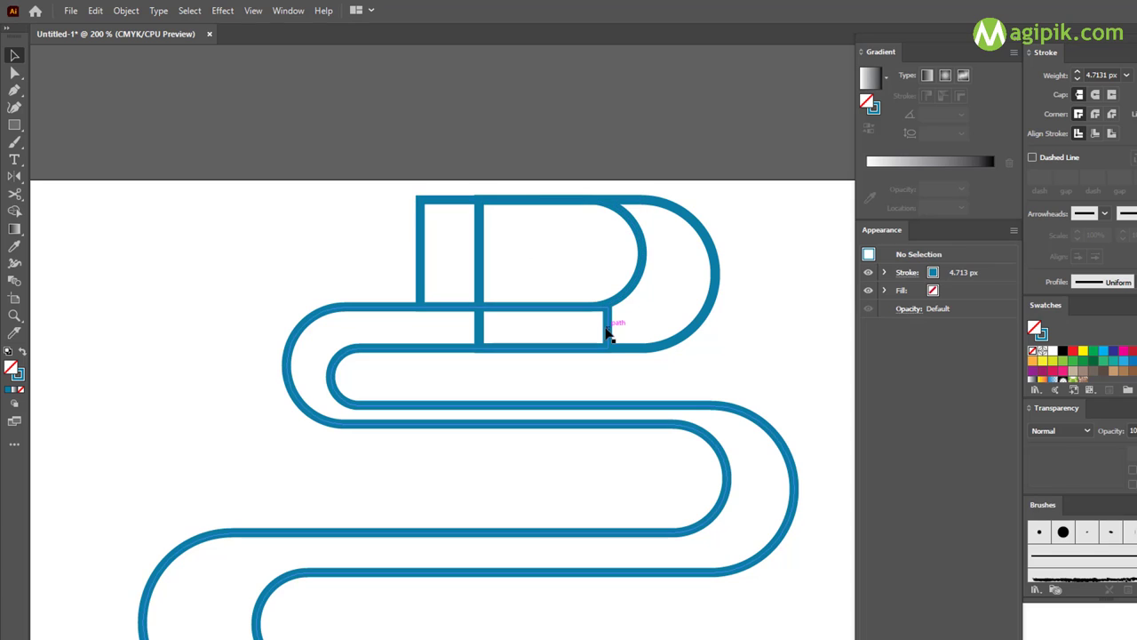
{"action": "left_click", "coordinate": [608, 334]}
{"action": "key", "text": "a"}
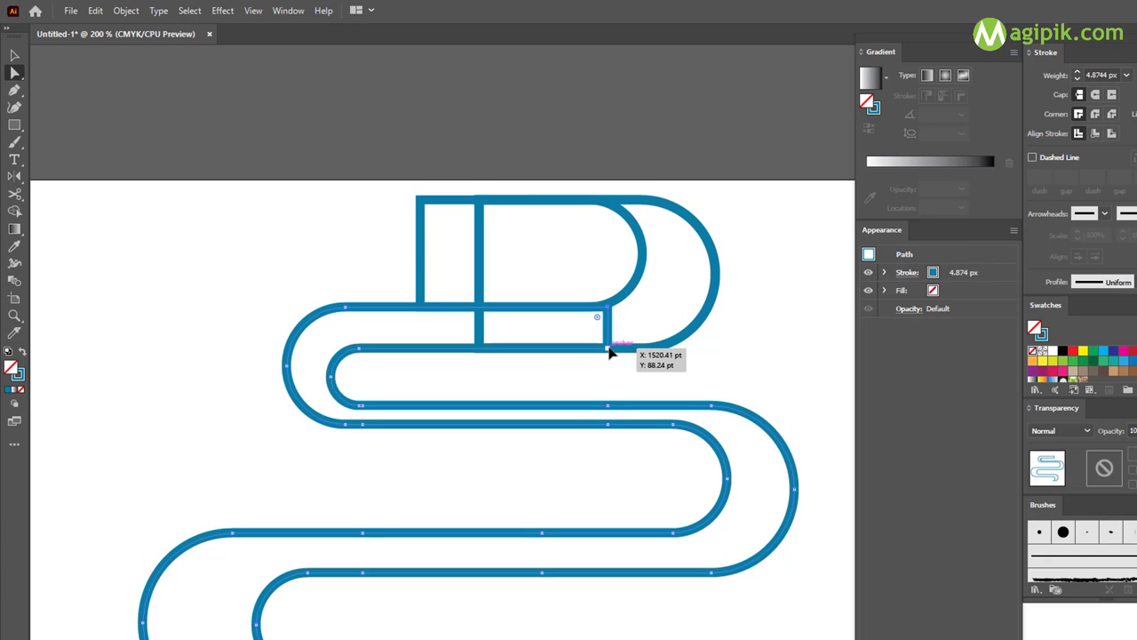
{"action": "left_click_drag", "start_coordinate": [609, 349], "coordinate": [500, 347]}
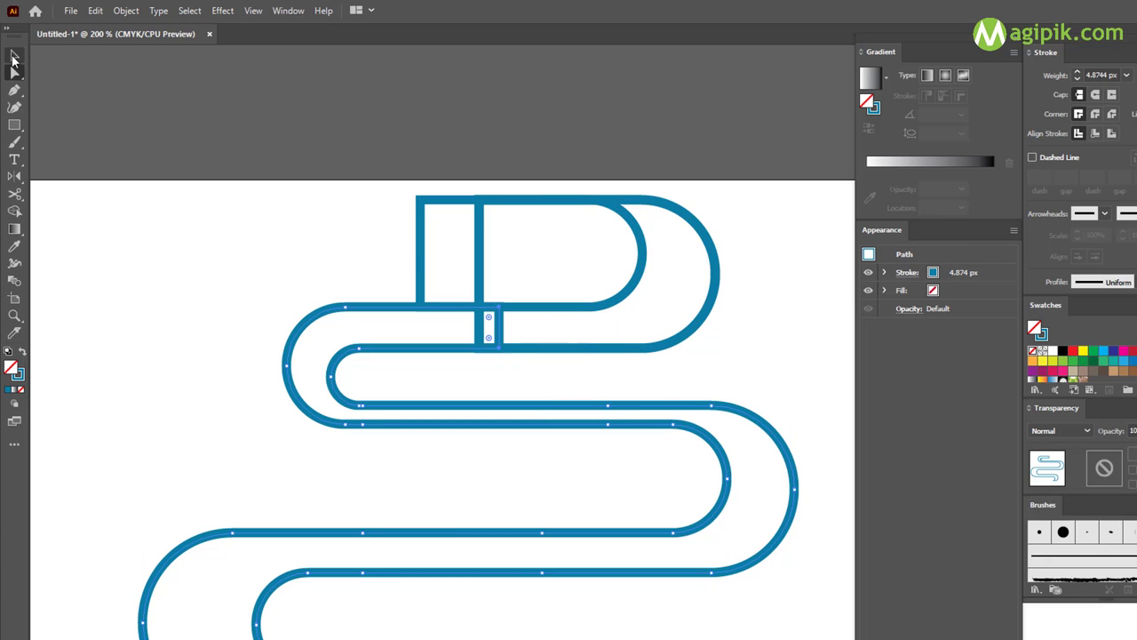
{"action": "left_click", "coordinate": [14, 55]}
{"action": "left_click", "coordinate": [418, 264]}
{"action": "left_click_drag", "start_coordinate": [417, 254], "coordinate": [478, 260]}
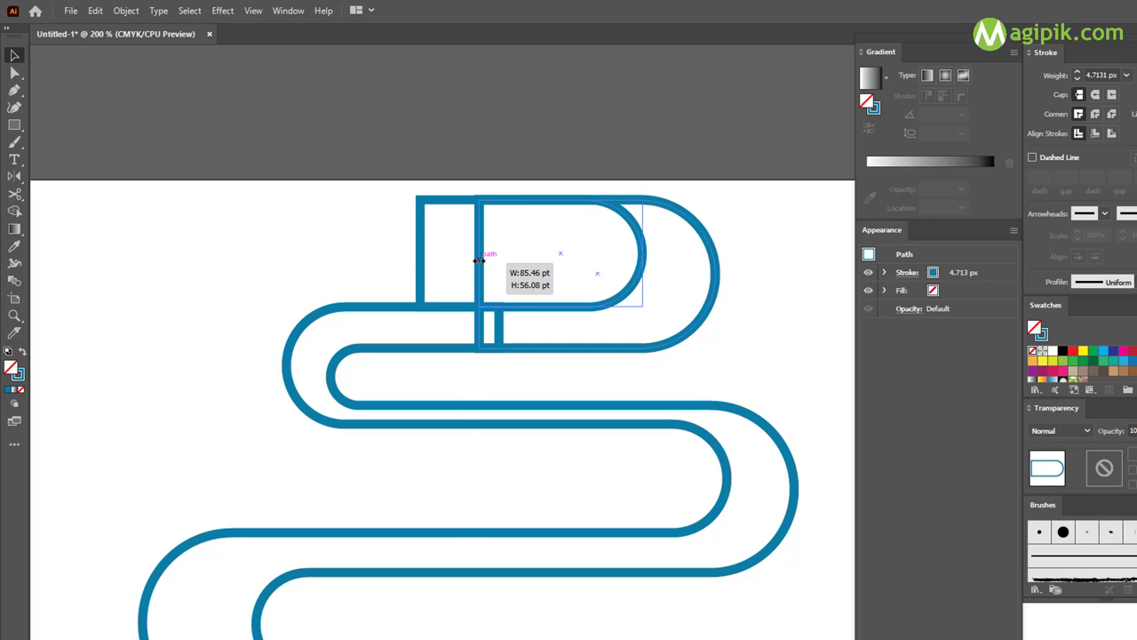
{"action": "left_click_drag", "start_coordinate": [643, 254], "coordinate": [716, 272]}
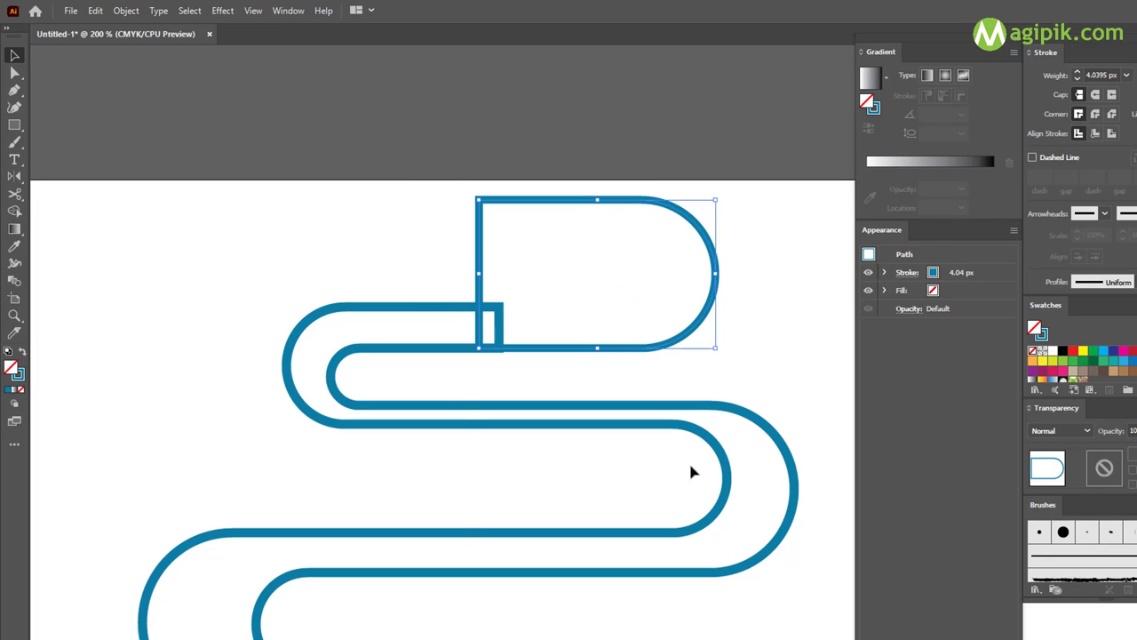
Join the shapes and open line ends into one continuous wave path
{"action": "key", "text": "ctrl+j"}
{"action": "left_click_drag", "start_coordinate": [447, 252], "coordinate": [561, 354]}
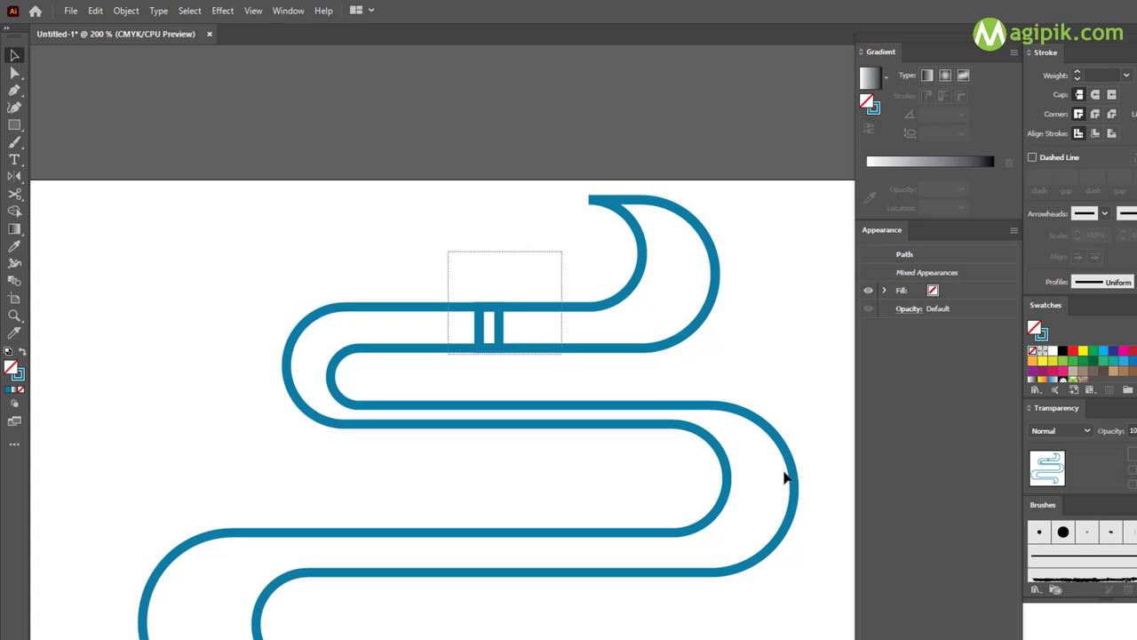
{"action": "left_click", "coordinate": [784, 478]}
{"action": "key", "text": "ctrl+j"}
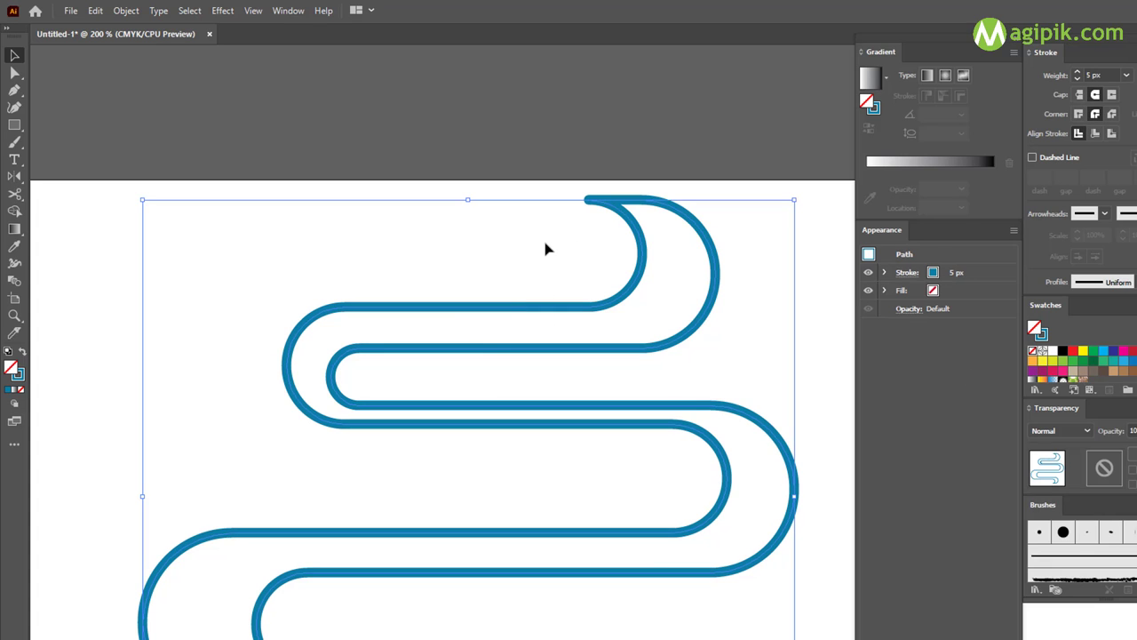
Shrink the wave ribbon, place it above the teapot's spout, stretch it taller and tilt it
{"action": "left_click", "coordinate": [545, 249]}
{"action": "scroll", "coordinate": [543, 248], "scroll_direction": "down", "scroll_amount": 4}
{"action": "scroll", "coordinate": [488, 310], "scroll_direction": "up", "scroll_amount": 1}
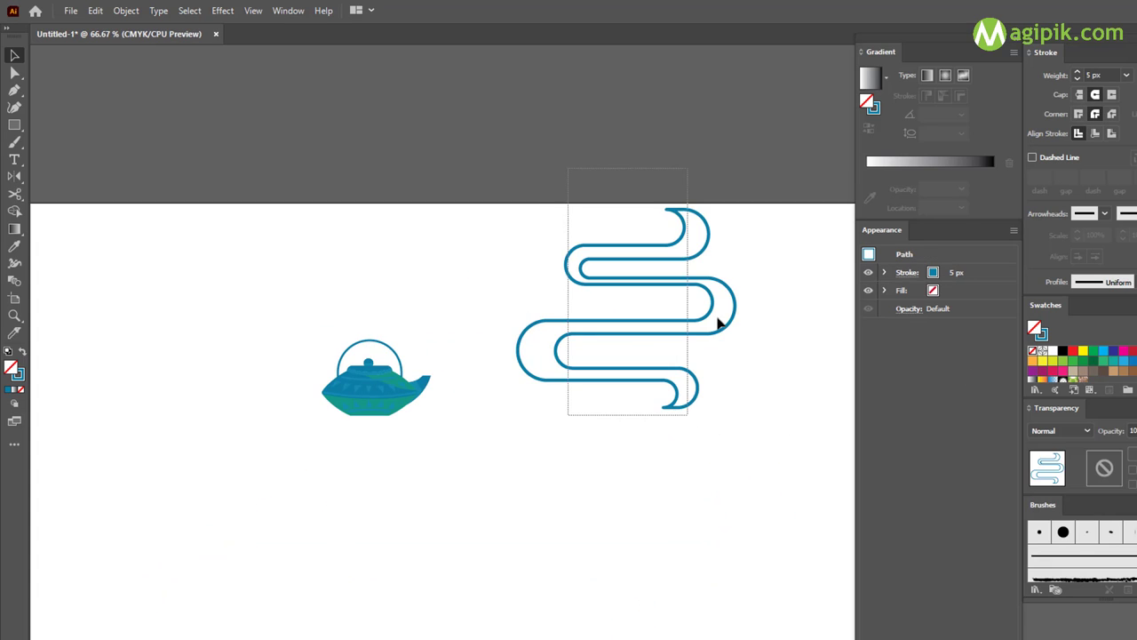
{"action": "left_click", "coordinate": [720, 325]}
{"action": "left_click_drag", "start_coordinate": [731, 406], "coordinate": [579, 336]}
{"action": "scroll", "coordinate": [477, 385], "scroll_direction": "up", "scroll_amount": 2}
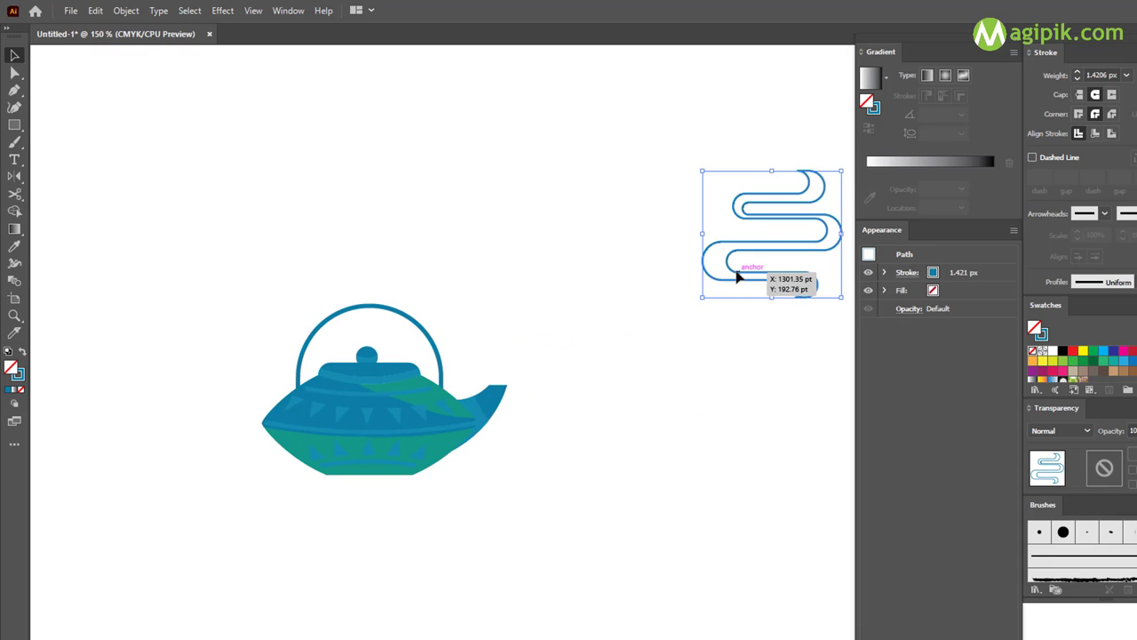
{"action": "left_click_drag", "start_coordinate": [736, 277], "coordinate": [453, 326]}
{"action": "mouse_move", "coordinate": [488, 220]}
{"action": "left_mouse_down"}
{"action": "mouse_move", "coordinate": [512, 131]}
{"action": "mouse_move", "coordinate": [601, 157]}
{"action": "left_mouse_up"}
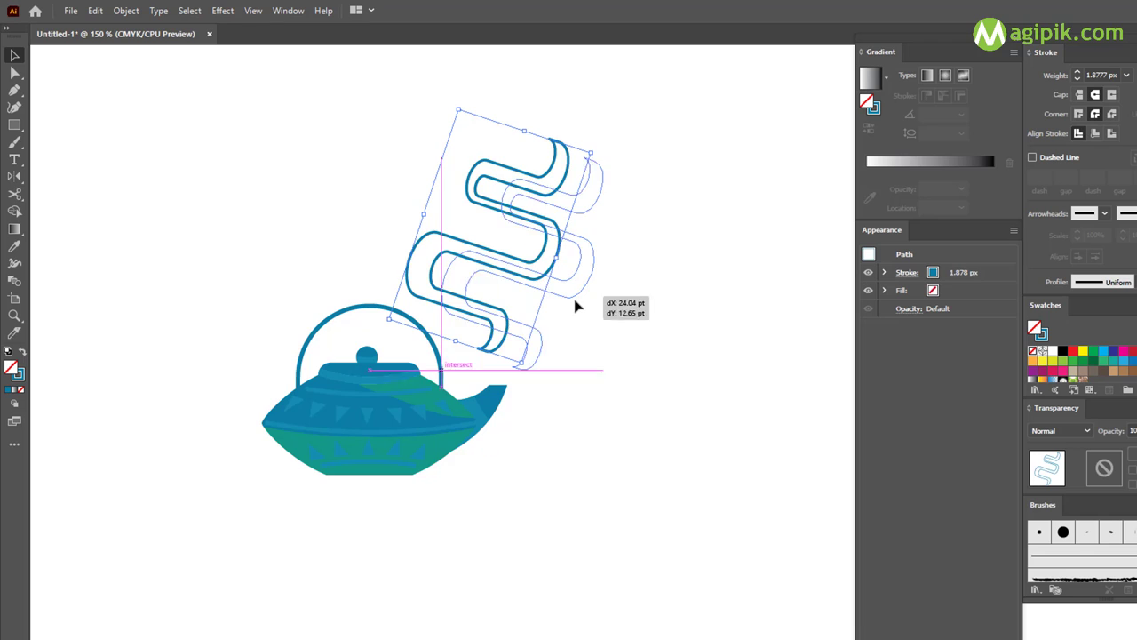
{"action": "left_click_drag", "start_coordinate": [539, 278], "coordinate": [568, 306]}
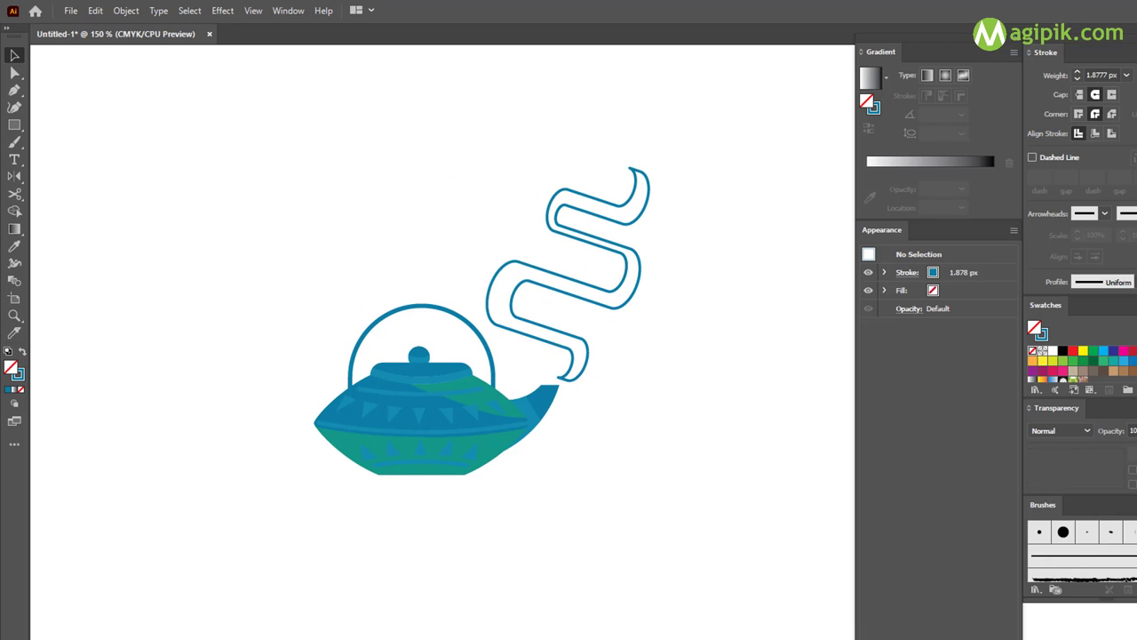
Fill the whole wave path with tan
{"action": "left_click", "coordinate": [569, 340]}
{"action": "scroll", "coordinate": [551, 330], "scroll_direction": "up", "scroll_amount": 2}
{"action": "scroll", "coordinate": [551, 329], "scroll_direction": "up", "scroll_amount": 2}
{"action": "left_click", "coordinate": [16, 73]}
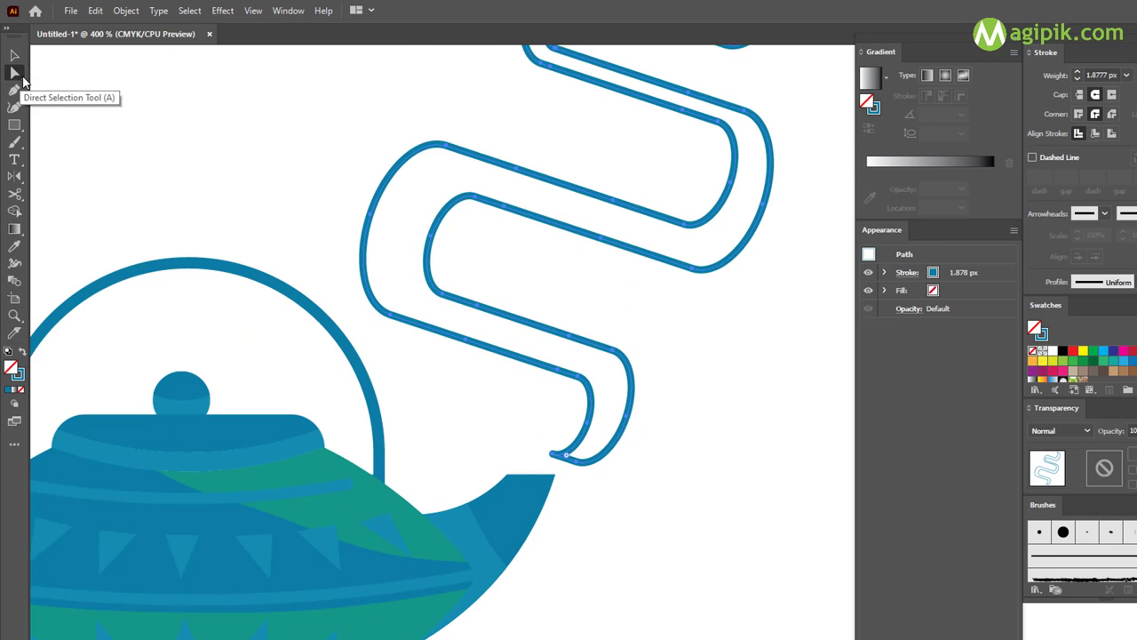
{"action": "left_click", "coordinate": [14, 55]}
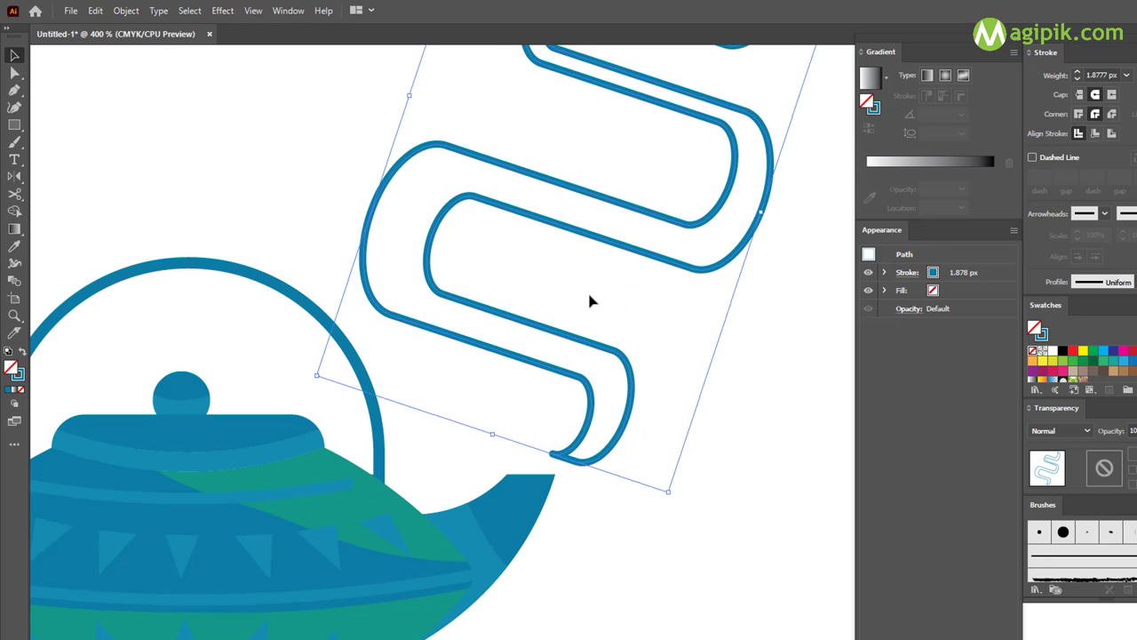
{"action": "left_click", "coordinate": [587, 289]}
{"action": "scroll", "coordinate": [587, 288], "scroll_direction": "down", "scroll_amount": 1}
{"action": "left_click", "coordinate": [585, 398]}
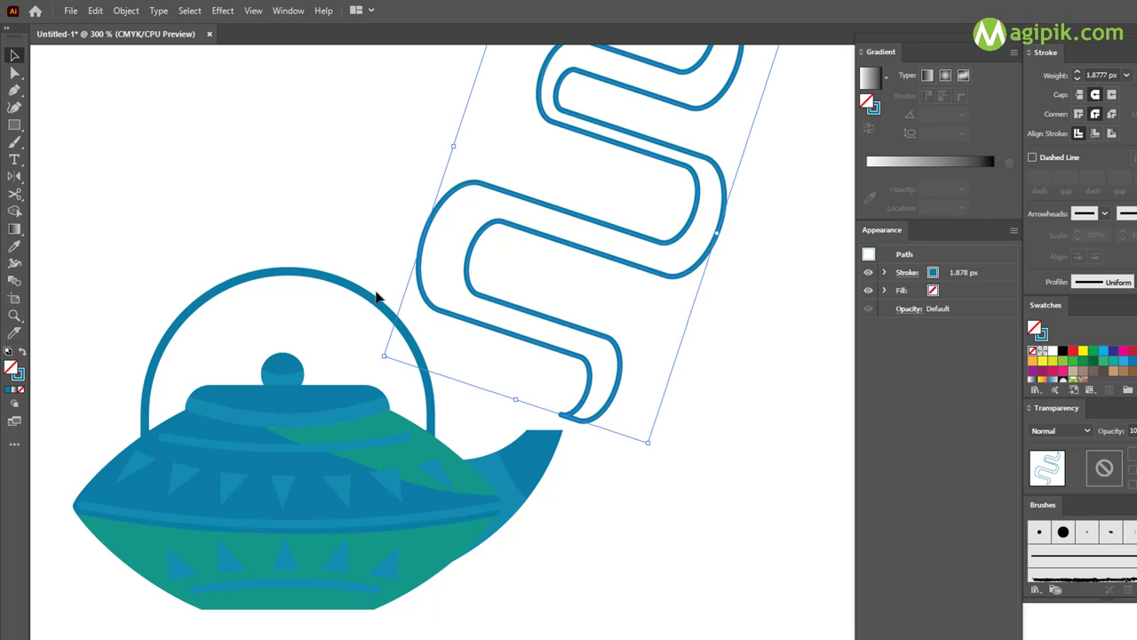
{"action": "scroll", "coordinate": [551, 317], "scroll_direction": "down", "scroll_amount": 1}
{"action": "scroll", "coordinate": [551, 317], "scroll_direction": "up", "scroll_amount": 1}
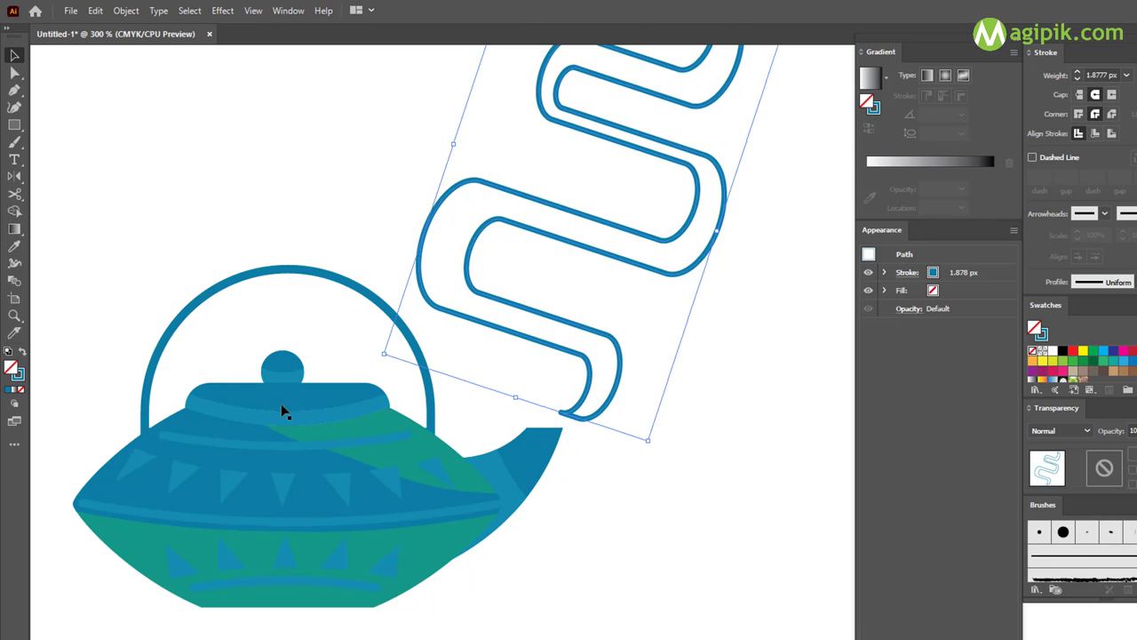
{"action": "left_click", "coordinate": [1114, 373]}
Set the wave's stroke to None so it becomes a solid tan ribbon
{"action": "left_click", "coordinate": [22, 390]}
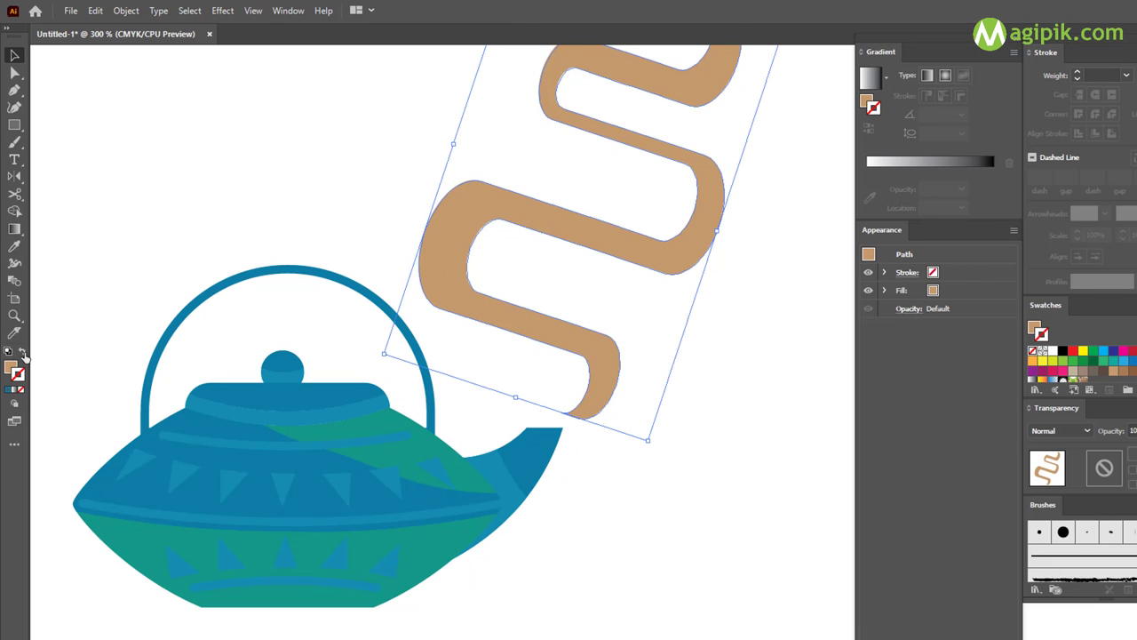
{"action": "scroll", "coordinate": [672, 264], "scroll_direction": "down", "scroll_amount": 1}
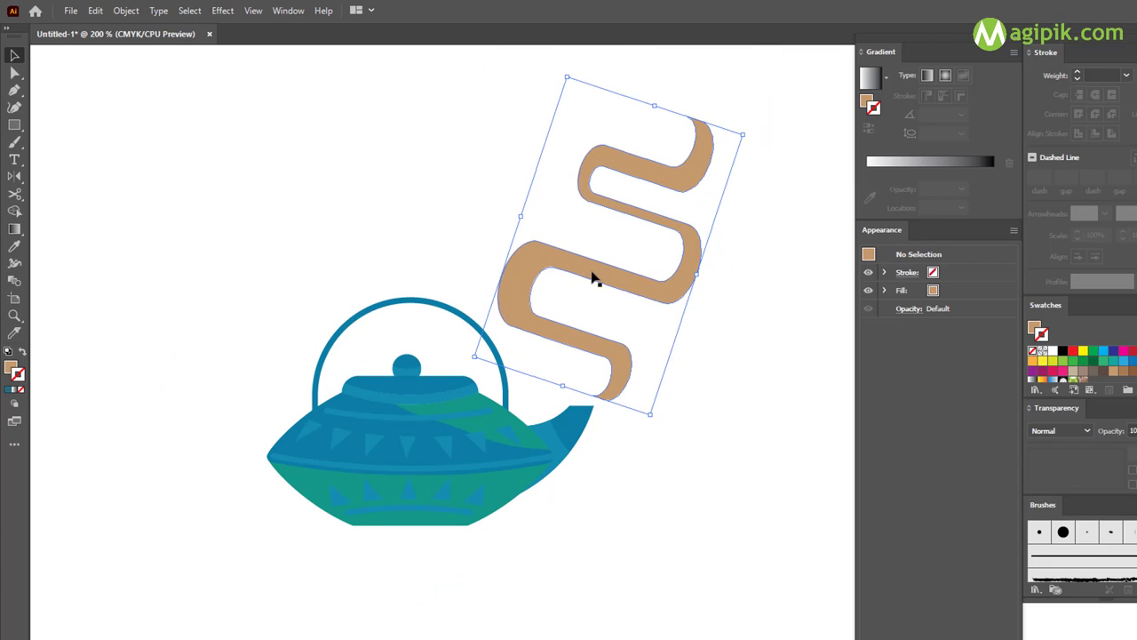
{"action": "key", "text": "a"}
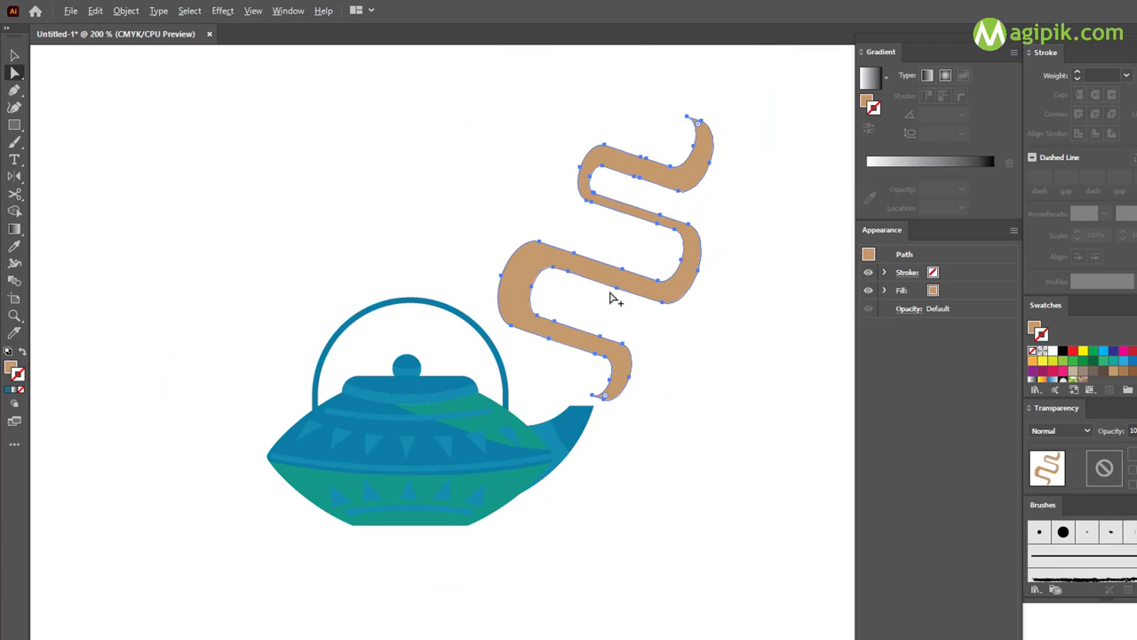
{"action": "scroll", "coordinate": [609, 298], "scroll_direction": "up", "scroll_amount": 1}
{"action": "scroll", "coordinate": [657, 315], "scroll_direction": "up", "scroll_amount": 1}
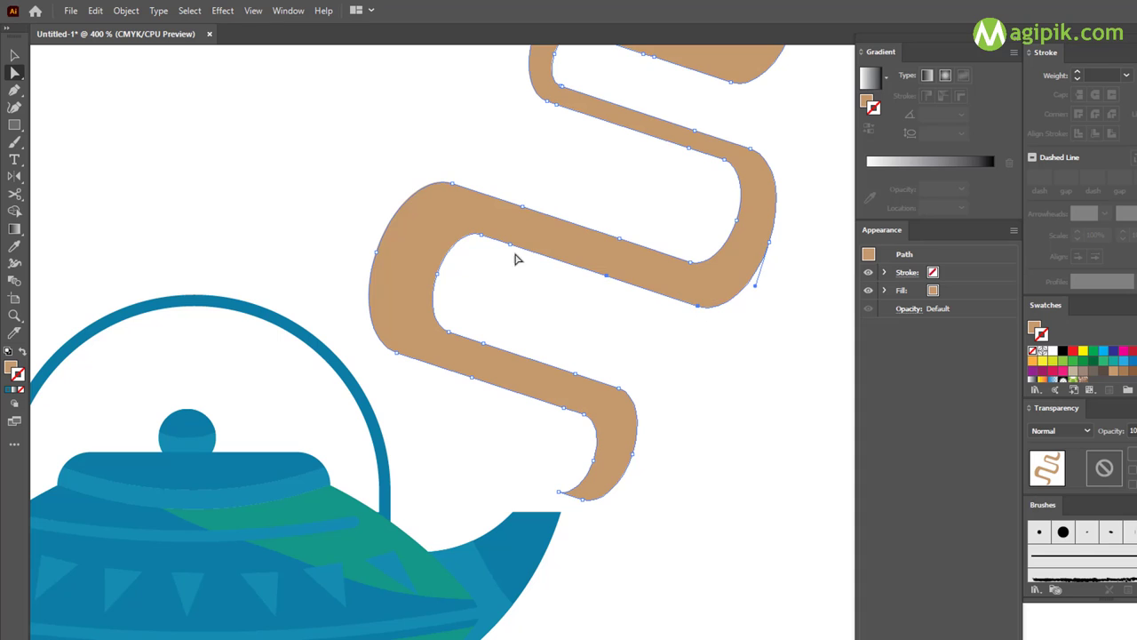
Drag anchors and segments to smooth the ribbon's inner corners and right bend
{"action": "left_click_drag", "start_coordinate": [610, 272], "coordinate": [604, 292]}
{"action": "left_click_drag", "start_coordinate": [700, 310], "coordinate": [694, 330]}
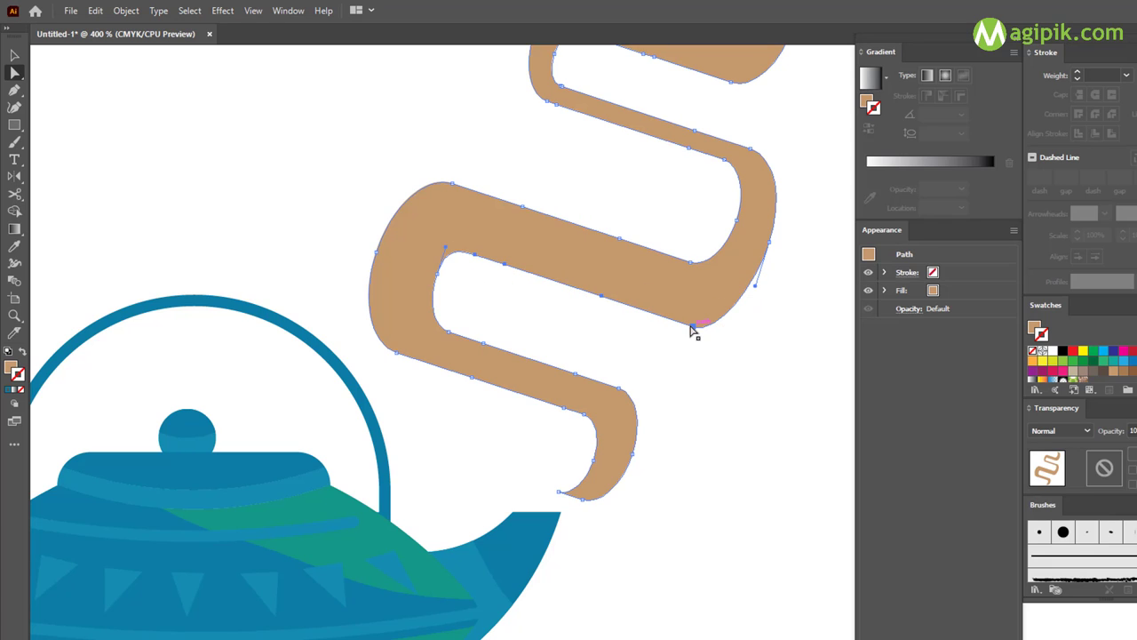
{"action": "left_click_drag", "start_coordinate": [444, 280], "coordinate": [439, 258]}
{"action": "left_click_drag", "start_coordinate": [438, 281], "coordinate": [444, 289]}
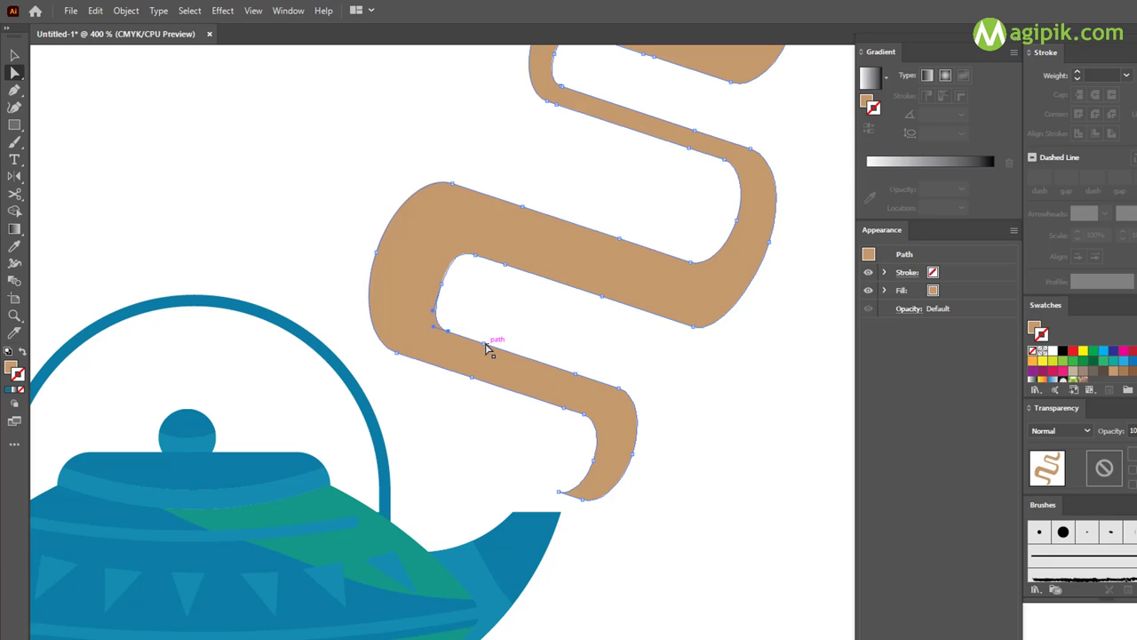
{"action": "left_click_drag", "start_coordinate": [619, 389], "coordinate": [621, 383]}
{"action": "left_click", "coordinate": [14, 55]}
{"action": "left_click", "coordinate": [695, 410]}
Make an offset copy of the ribbon, rotated and stretched to reveal an edge
{"action": "scroll", "coordinate": [694, 410], "scroll_direction": "down", "scroll_amount": 1}
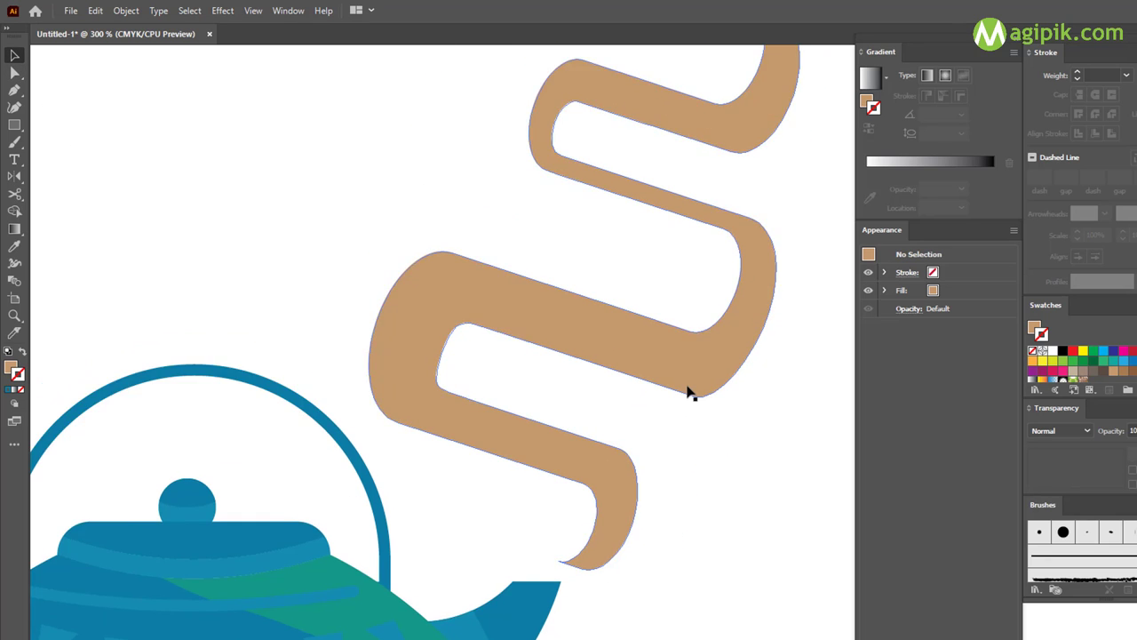
{"action": "scroll", "coordinate": [688, 386], "scroll_direction": "up", "scroll_amount": 1}
{"action": "left_click_drag", "start_coordinate": [688, 375], "coordinate": [680, 380]}
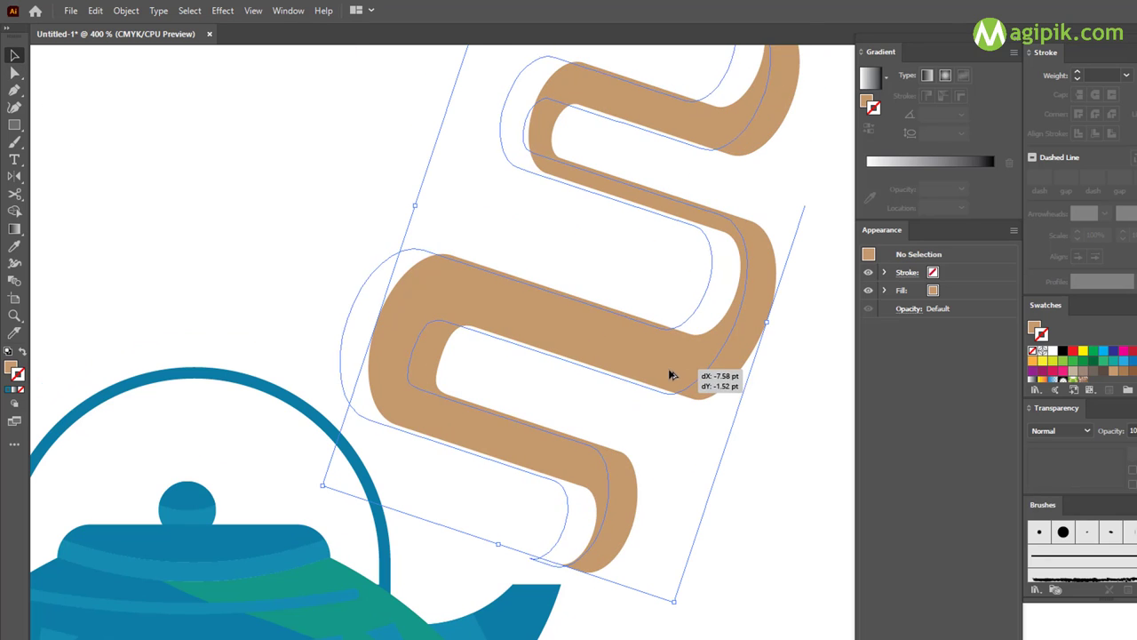
{"action": "scroll", "coordinate": [681, 376], "scroll_direction": "down", "scroll_amount": 1}
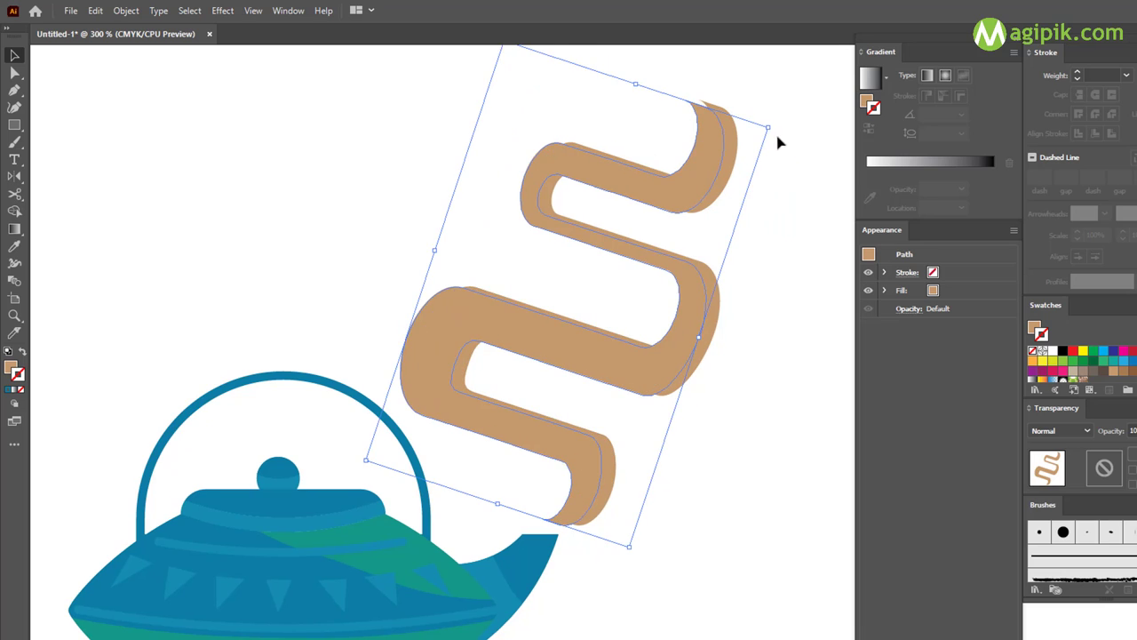
{"action": "mouse_move", "coordinate": [769, 112]}
{"action": "left_mouse_down"}
{"action": "mouse_move", "coordinate": [730, 197]}
{"action": "mouse_move", "coordinate": [673, 183]}
{"action": "left_mouse_up"}
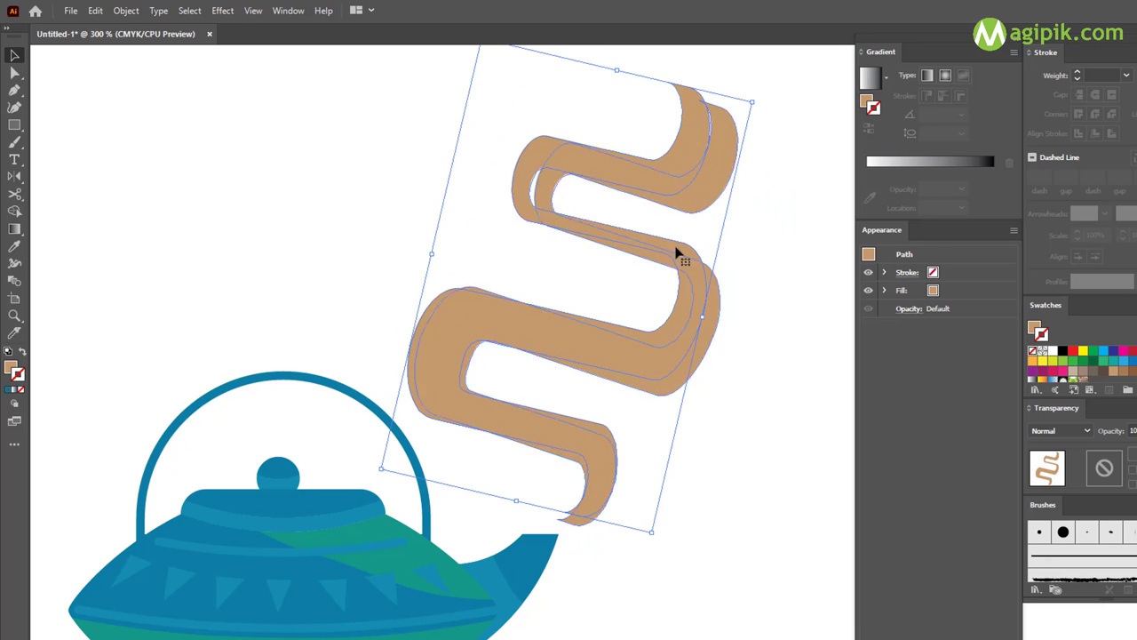
{"action": "left_click", "coordinate": [658, 453]}
{"action": "left_click", "coordinate": [602, 484]}
{"action": "left_click_drag", "start_coordinate": [602, 484], "coordinate": [596, 485]}
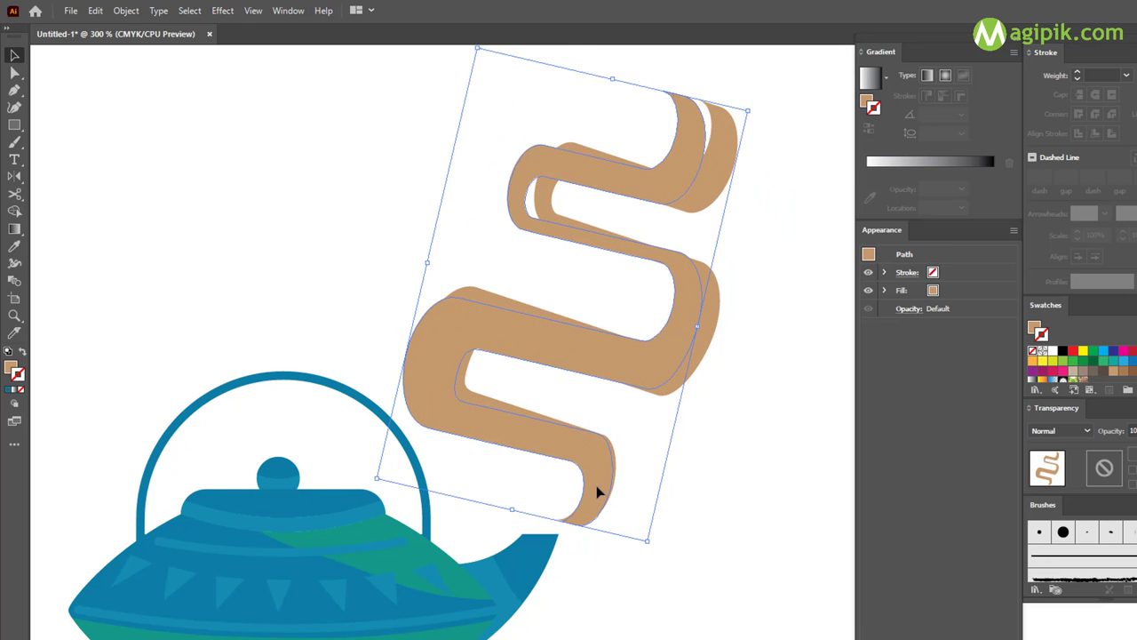
Arrange the ribbon layers so the dark brown front sits over the offset tan copy
{"action": "left_click", "coordinate": [488, 410]}
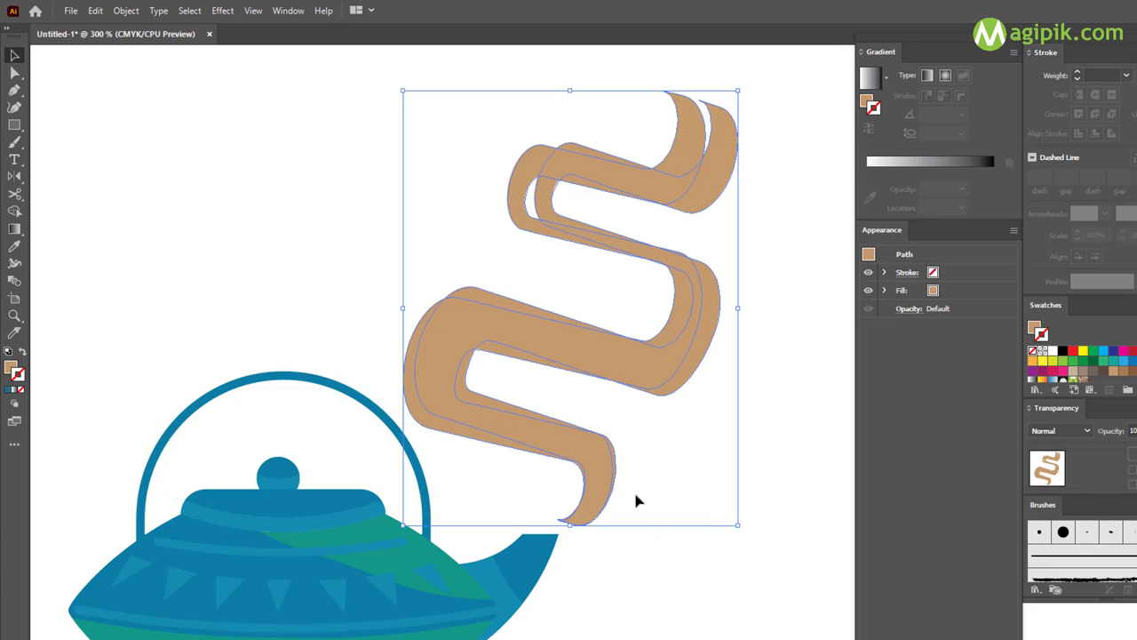
{"action": "left_click", "coordinate": [474, 432]}
{"action": "left_click", "coordinate": [481, 401]}
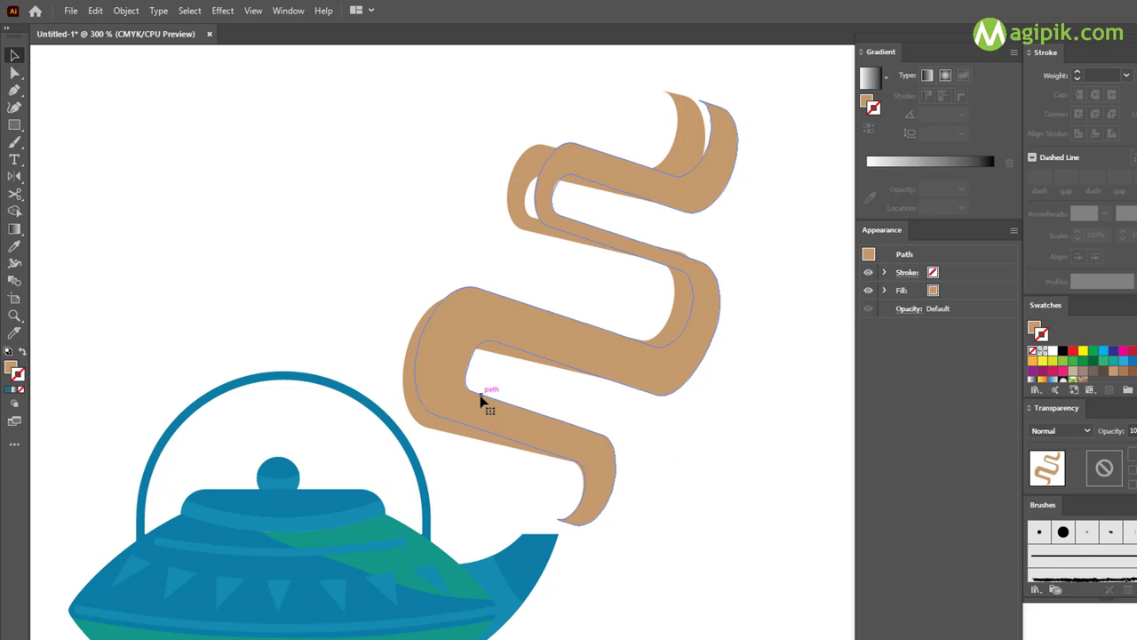
{"action": "key", "text": "ctrl+z"}
{"action": "key", "text": "ctrl+z"}
{"action": "key", "text": "ctrl+z"}
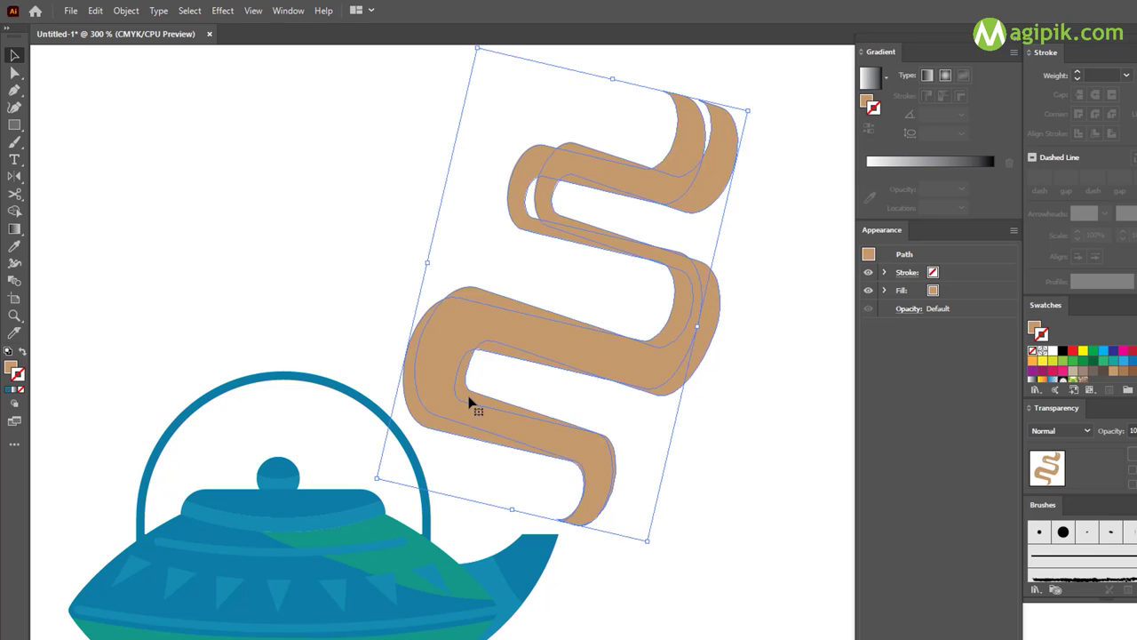
{"action": "key", "text": "ctrl+z"}
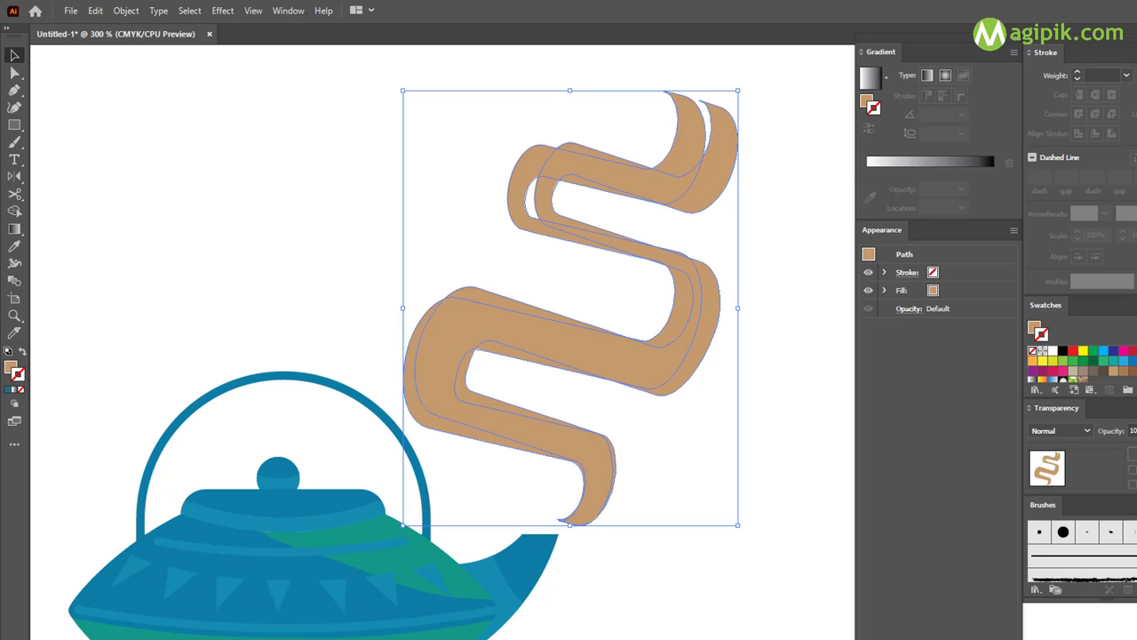
{"action": "key", "text": "ctrl+shift+z"}
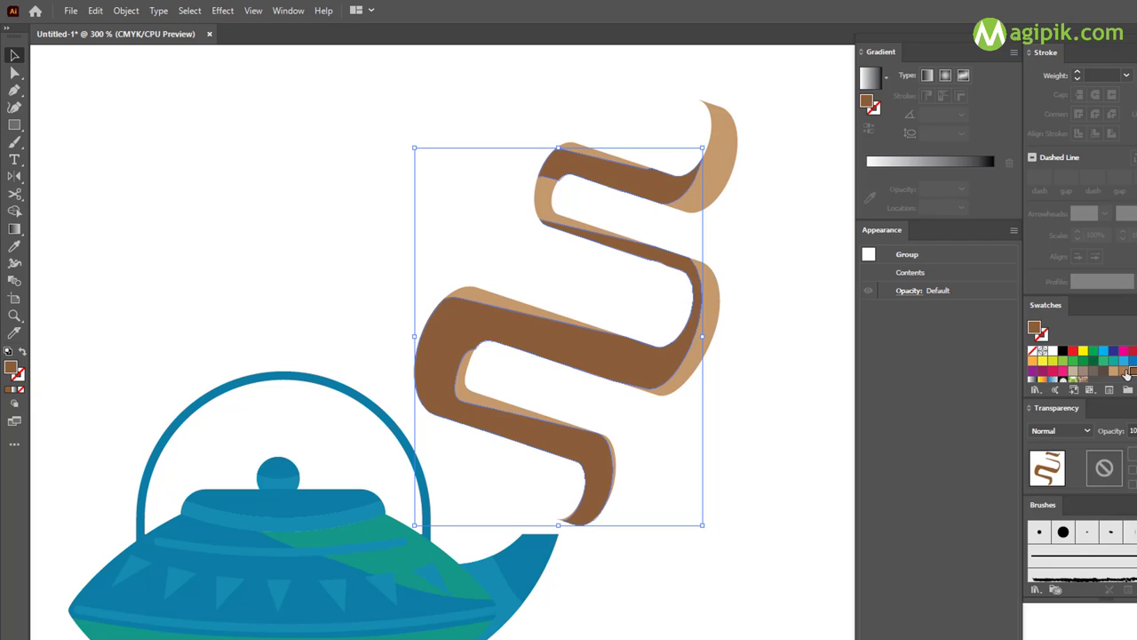
{"action": "left_click", "coordinate": [778, 431]}
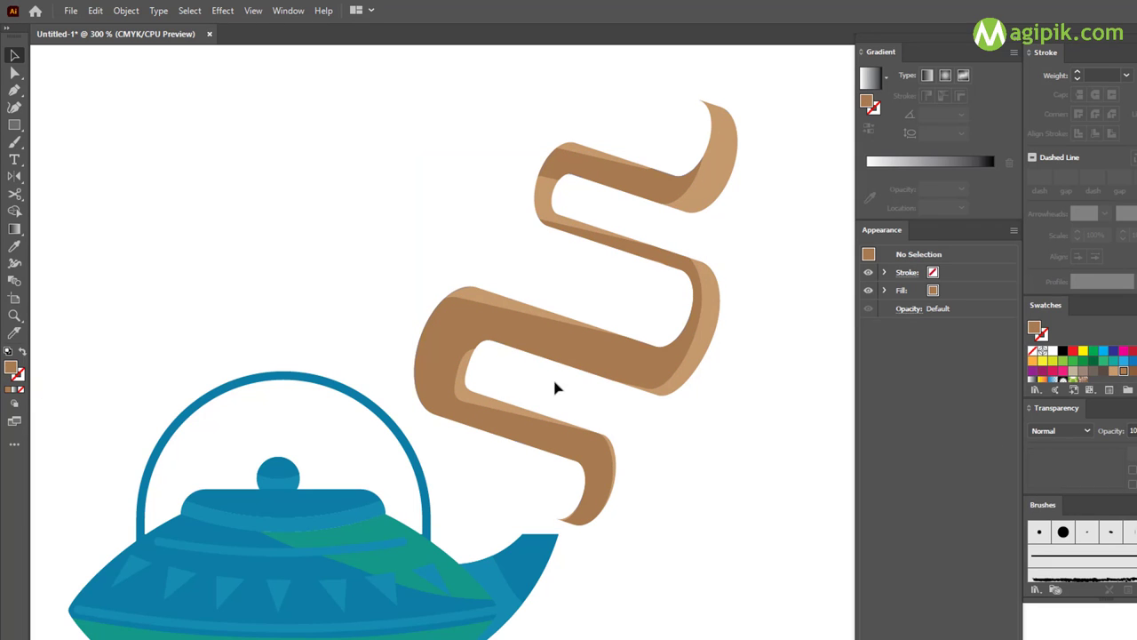
Pen a line around the ribbon's top curl with no fill and a dark stroke
{"action": "left_click", "coordinate": [716, 111]}
{"action": "left_click", "coordinate": [724, 133]}
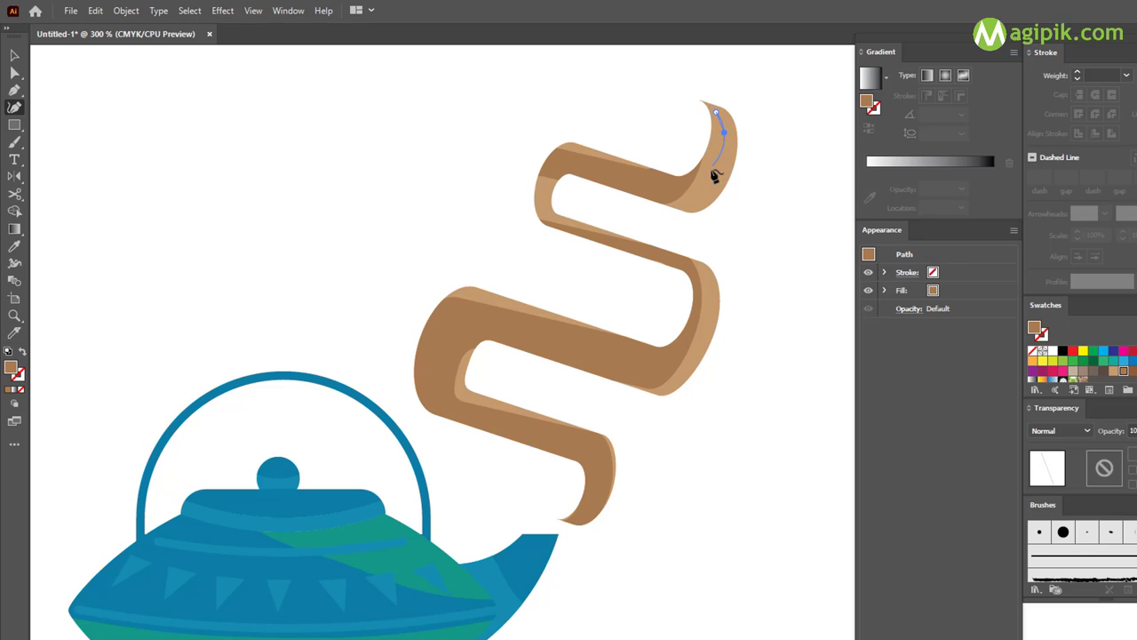
{"action": "left_click", "coordinate": [711, 174]}
{"action": "left_click", "coordinate": [680, 189]}
{"action": "left_click", "coordinate": [625, 175]}
{"action": "left_click", "coordinate": [568, 158]}
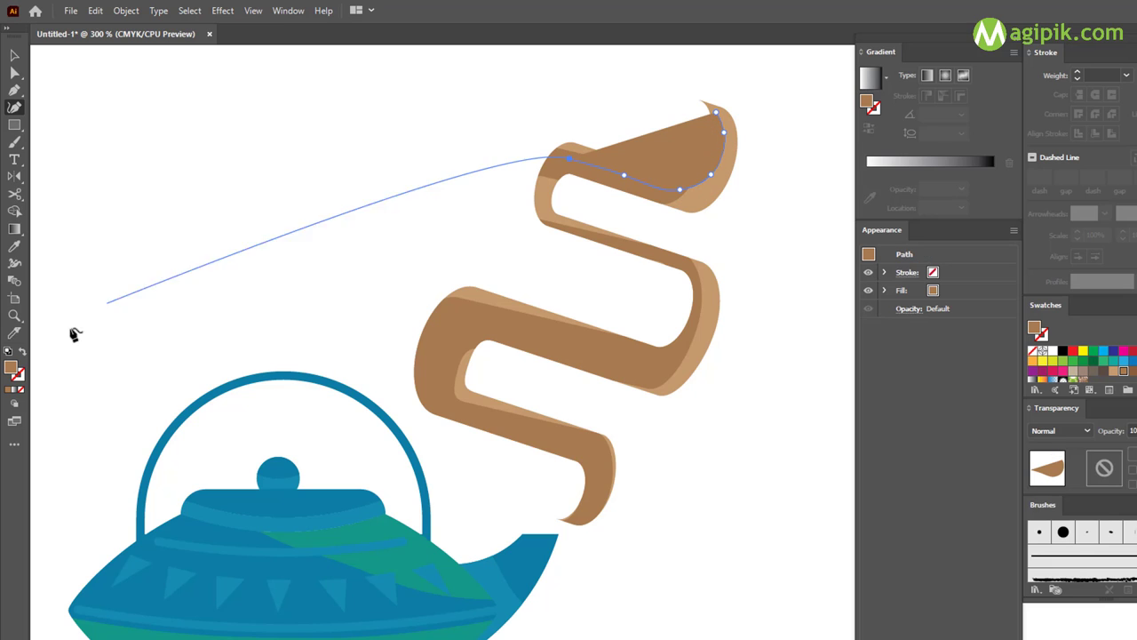
{"action": "left_click", "coordinate": [1063, 351]}
{"action": "left_click", "coordinate": [23, 351]}
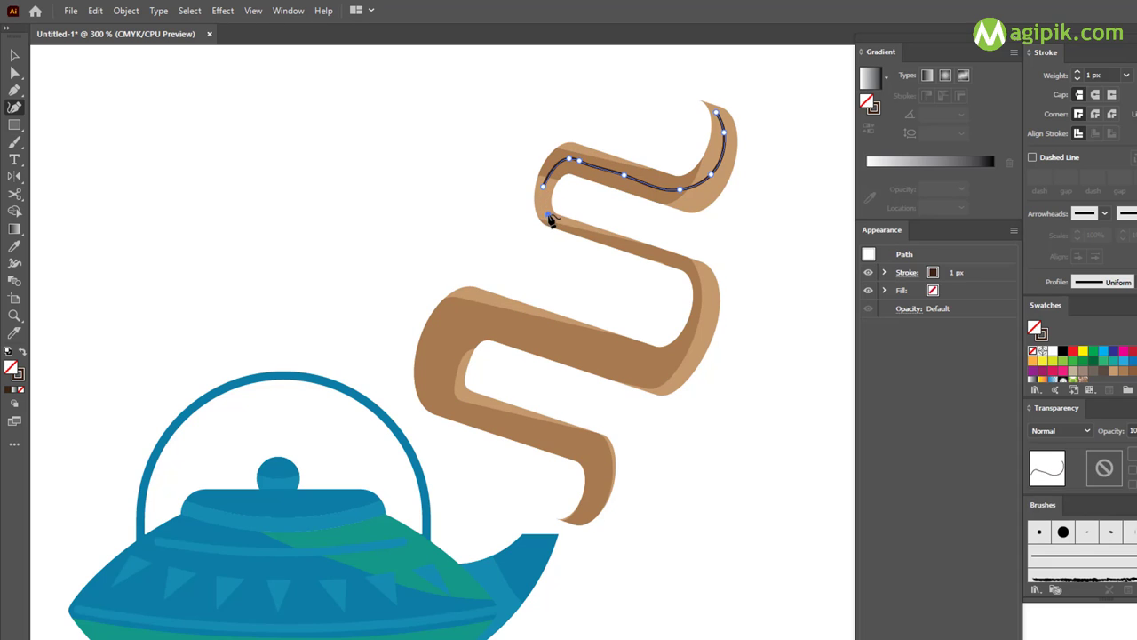
Continue the line through the ribbon's middle, right bend and lower stretch
{"action": "left_click", "coordinate": [557, 221]}
{"action": "left_click", "coordinate": [681, 265]}
{"action": "left_click", "coordinate": [708, 316]}
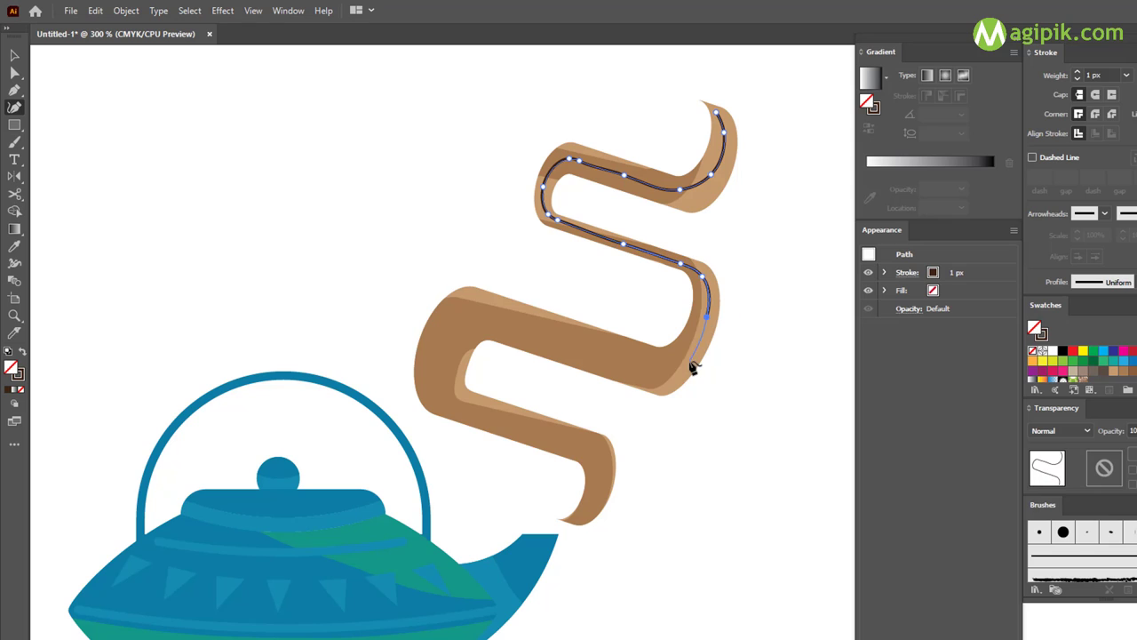
{"action": "left_click", "coordinate": [483, 313]}
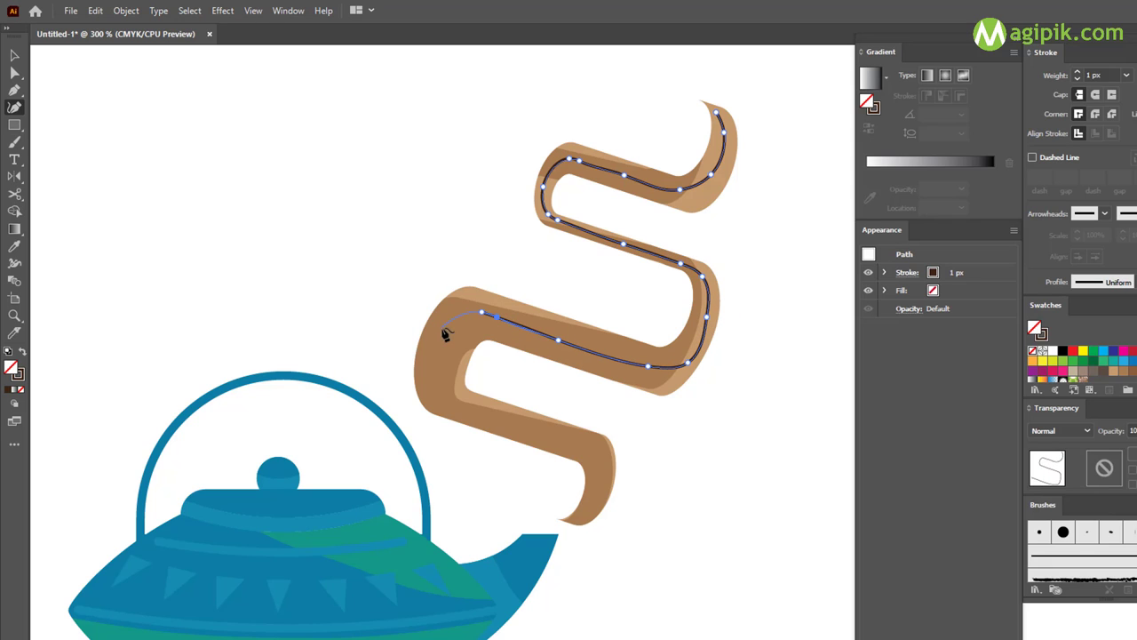
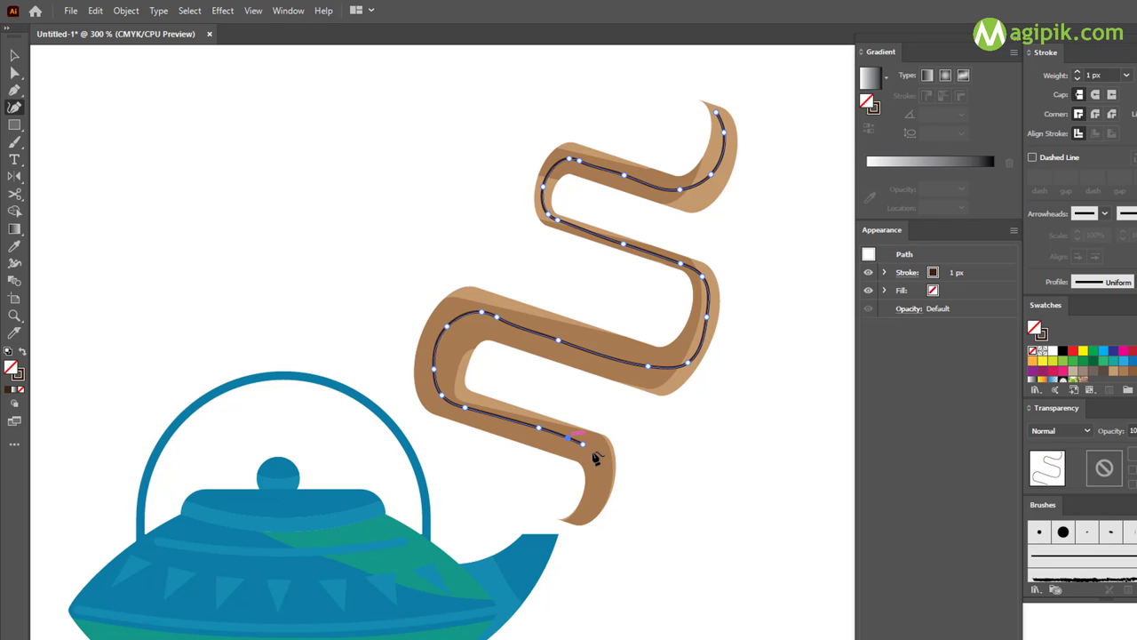
Finish the inner smoke line and give it a 2 px stroke with round caps
{"action": "key", "text": "Escape"}
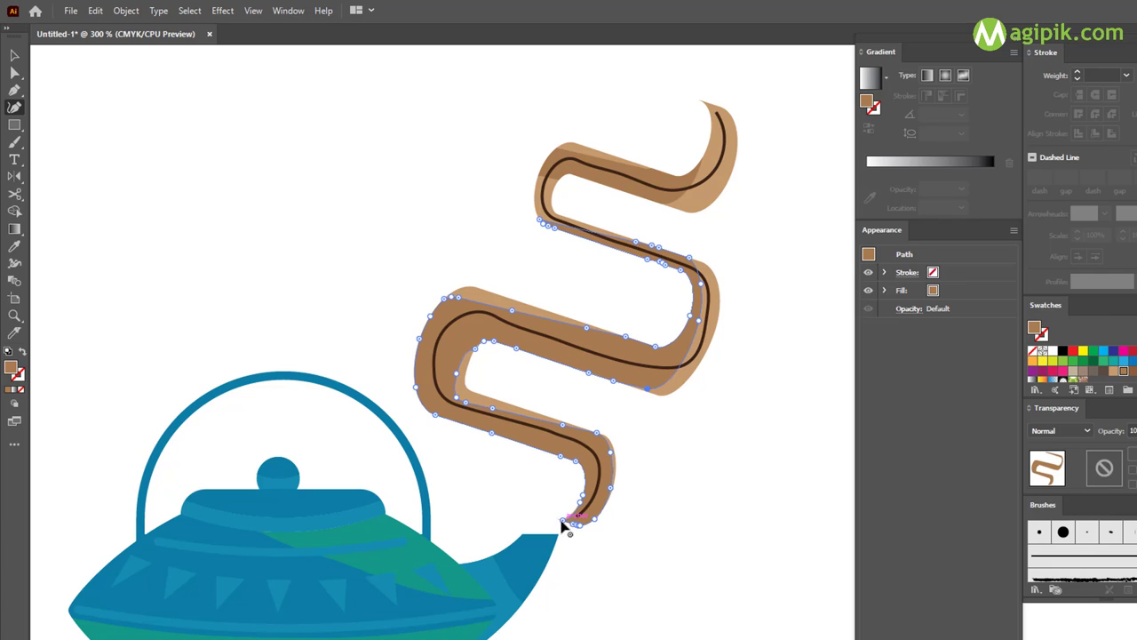
{"action": "key", "text": "v"}
{"action": "left_click", "coordinate": [1077, 72]}
{"action": "left_click", "coordinate": [1095, 94]}
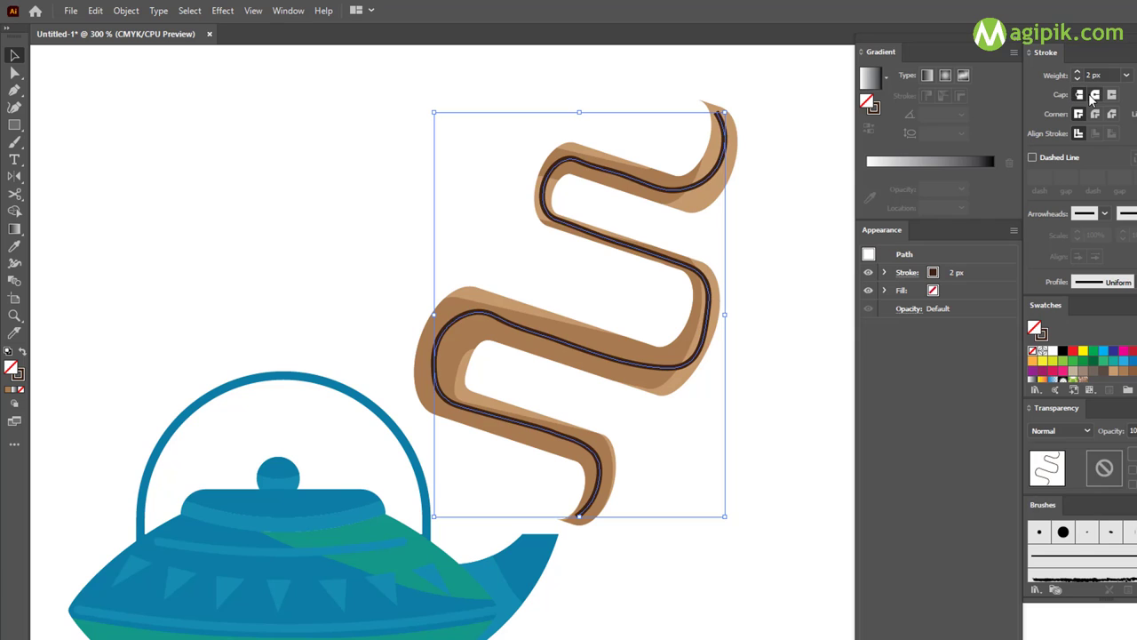
{"action": "left_click", "coordinate": [778, 347]}
{"action": "scroll", "coordinate": [746, 367], "scroll_direction": "down", "scroll_amount": 2}
Group the two smoke shapes together and select the smoke group
{"action": "key", "text": "ctrl+a"}
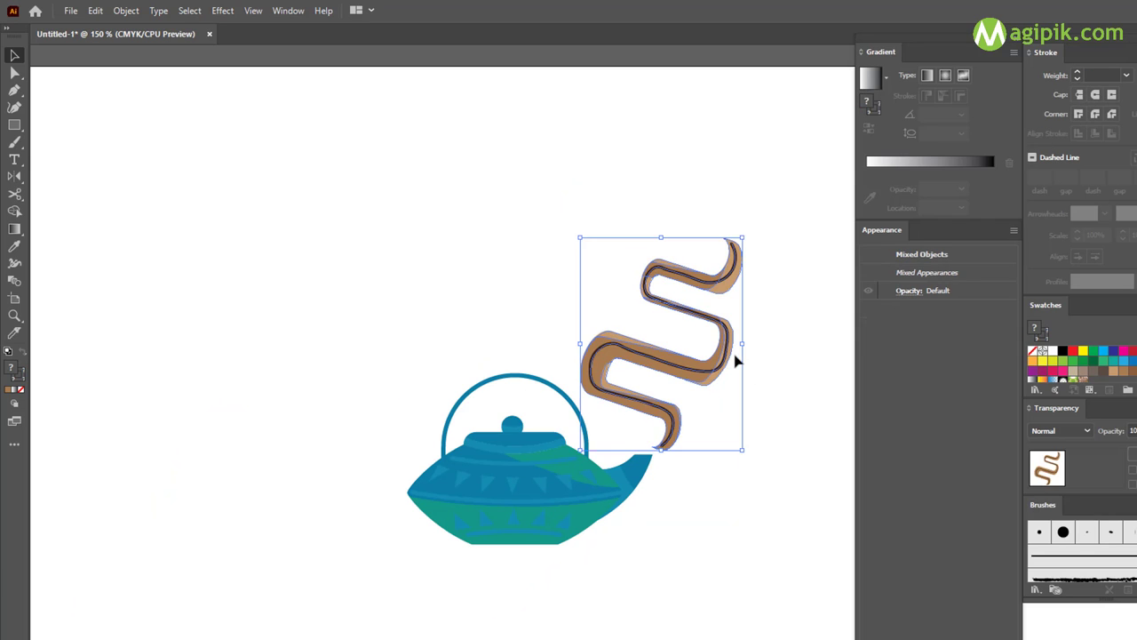
{"action": "key", "text": "ctrl+g"}
{"action": "left_click", "coordinate": [774, 353]}
{"action": "scroll", "coordinate": [774, 352], "scroll_direction": "down", "scroll_amount": 2}
{"action": "key", "text": "ctrl+a"}
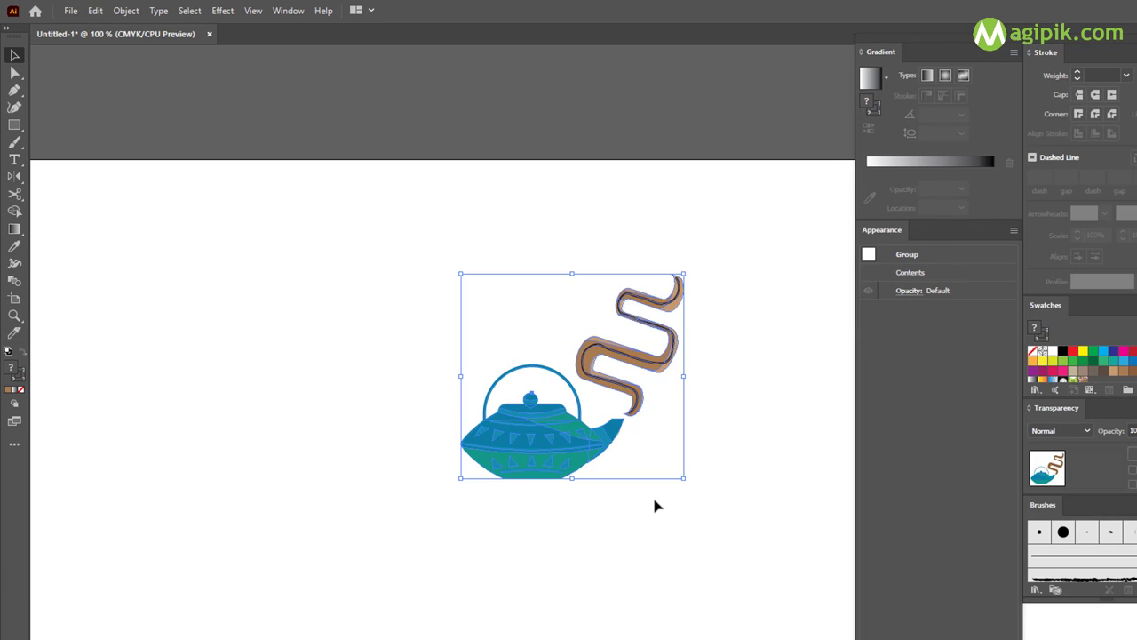
{"action": "left_click", "coordinate": [654, 499]}
{"action": "key", "text": "ctrl+shift+h"}
{"action": "scroll", "coordinate": [643, 404], "scroll_direction": "up", "scroll_amount": 3}
{"action": "left_click", "coordinate": [585, 356]}
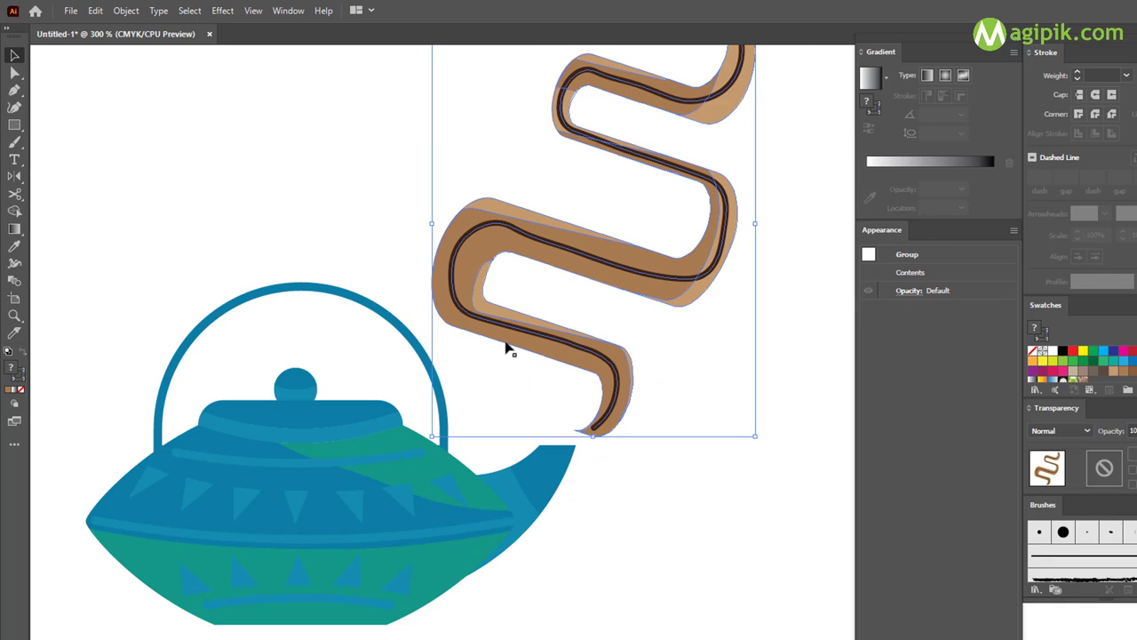
{"action": "key", "text": "v"}
Apply an Arc warp effect to the smoke group
{"action": "left_click", "coordinate": [222, 12]}
{"action": "mouse_move", "coordinate": [239, 197]}
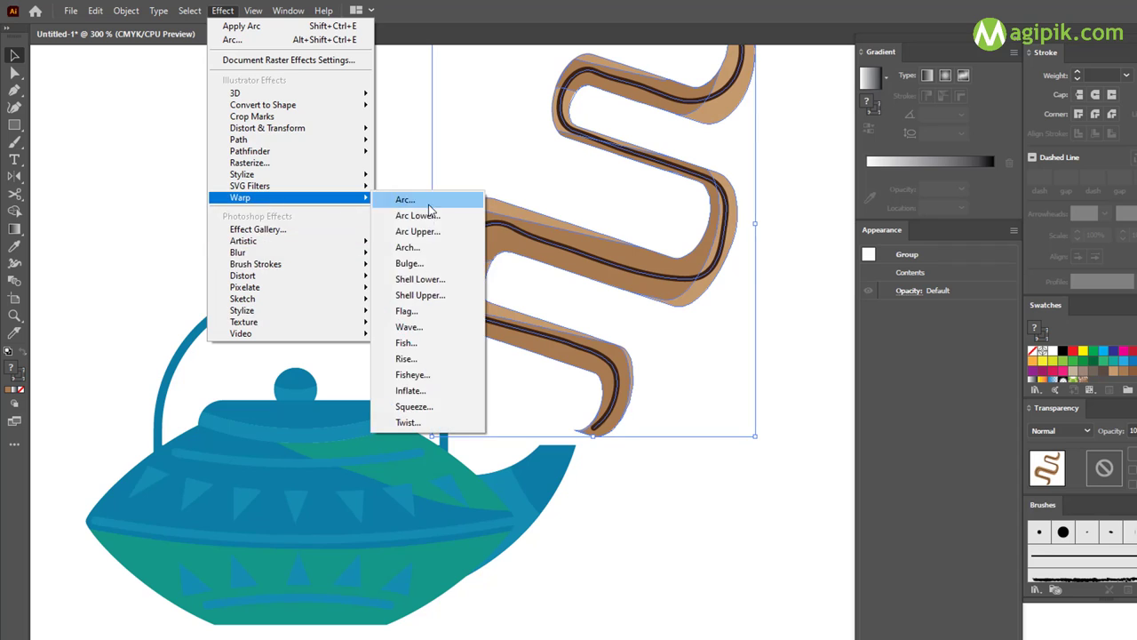
{"action": "left_click", "coordinate": [422, 201]}
{"action": "left_click", "coordinate": [442, 311]}
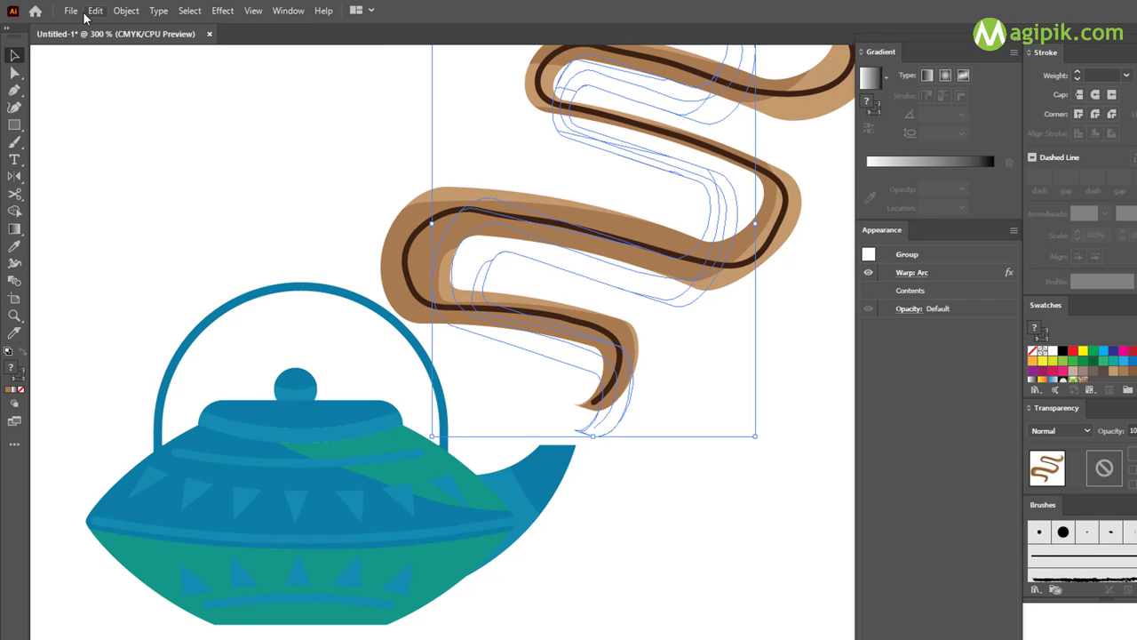
Expand the warped smoke's appearance into real shapes and check it with the teapot
{"action": "left_click", "coordinate": [125, 10]}
{"action": "left_click", "coordinate": [172, 195]}
{"action": "left_click", "coordinate": [363, 254]}
{"action": "scroll", "coordinate": [364, 254], "scroll_direction": "down", "scroll_amount": 3}
{"action": "scroll", "coordinate": [281, 262], "scroll_direction": "up", "scroll_amount": 1}
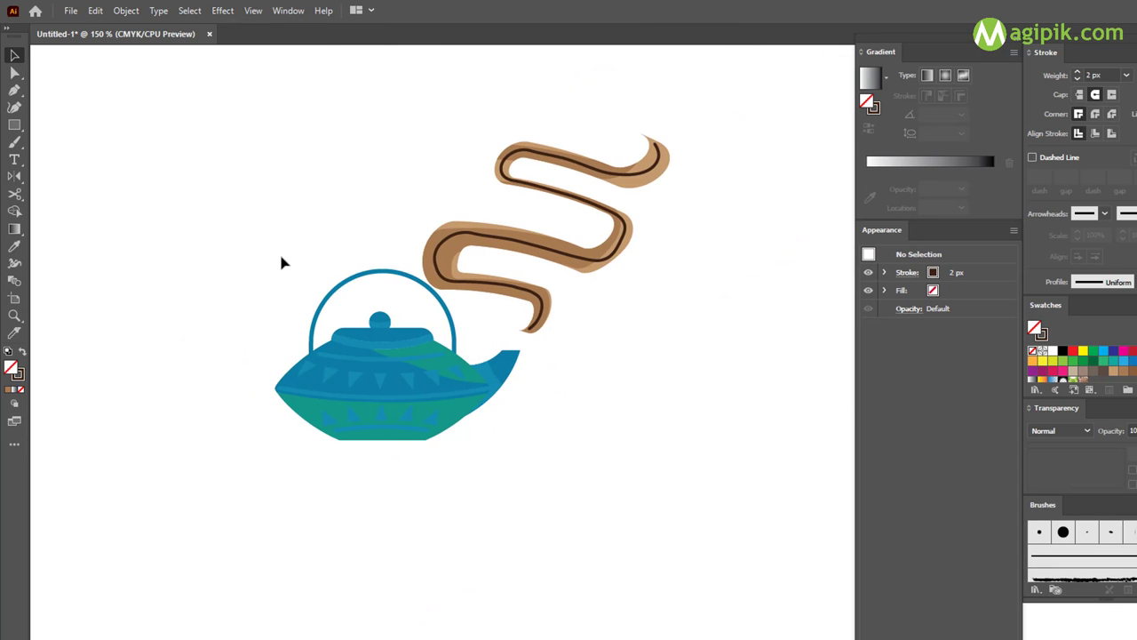
{"action": "left_click_drag", "start_coordinate": [267, 81], "coordinate": [726, 467]}
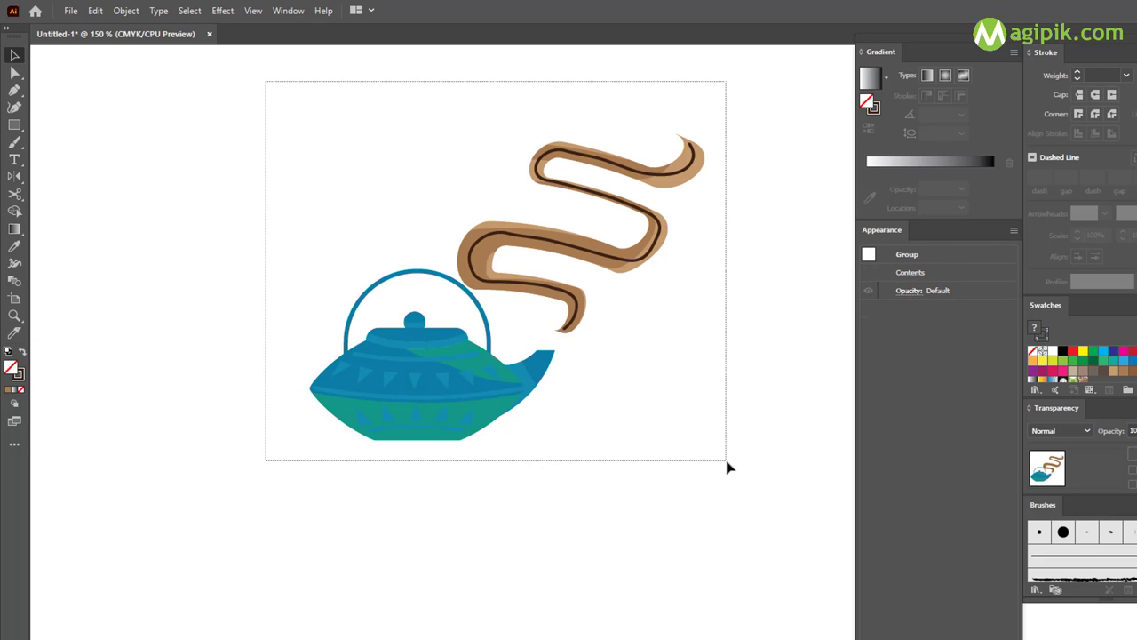
{"action": "left_click", "coordinate": [536, 465]}
{"action": "scroll", "coordinate": [533, 439], "scroll_direction": "down", "scroll_amount": 3}
Set the stroke colour to teal-green 00a79d
{"action": "scroll", "coordinate": [533, 439], "scroll_direction": "down", "scroll_amount": 3}
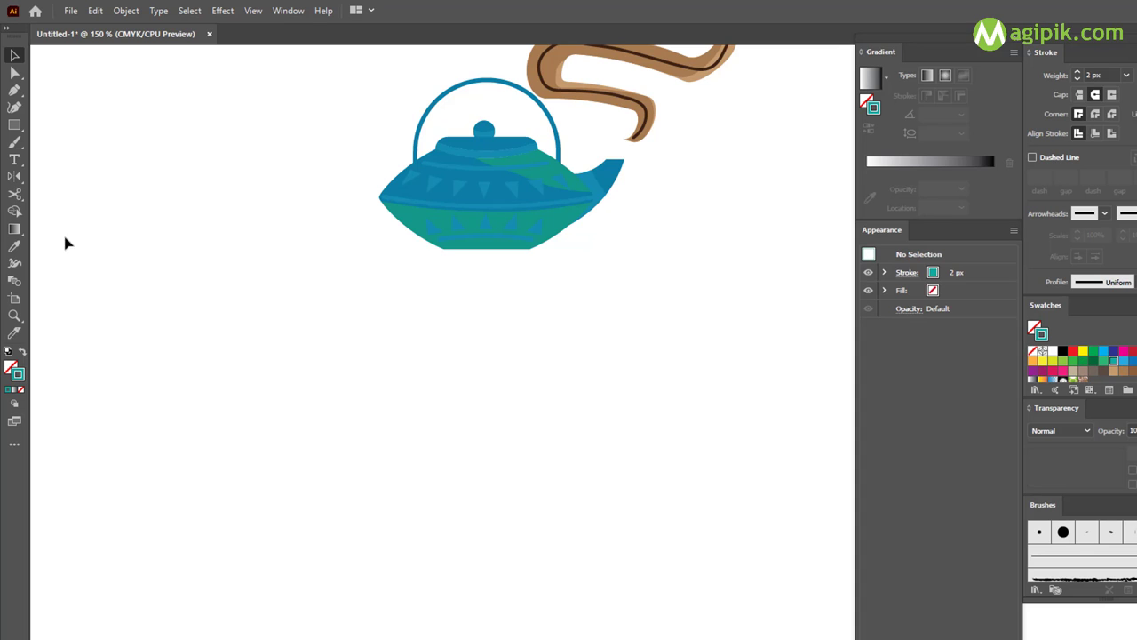
{"action": "double_click", "coordinate": [16, 376]}
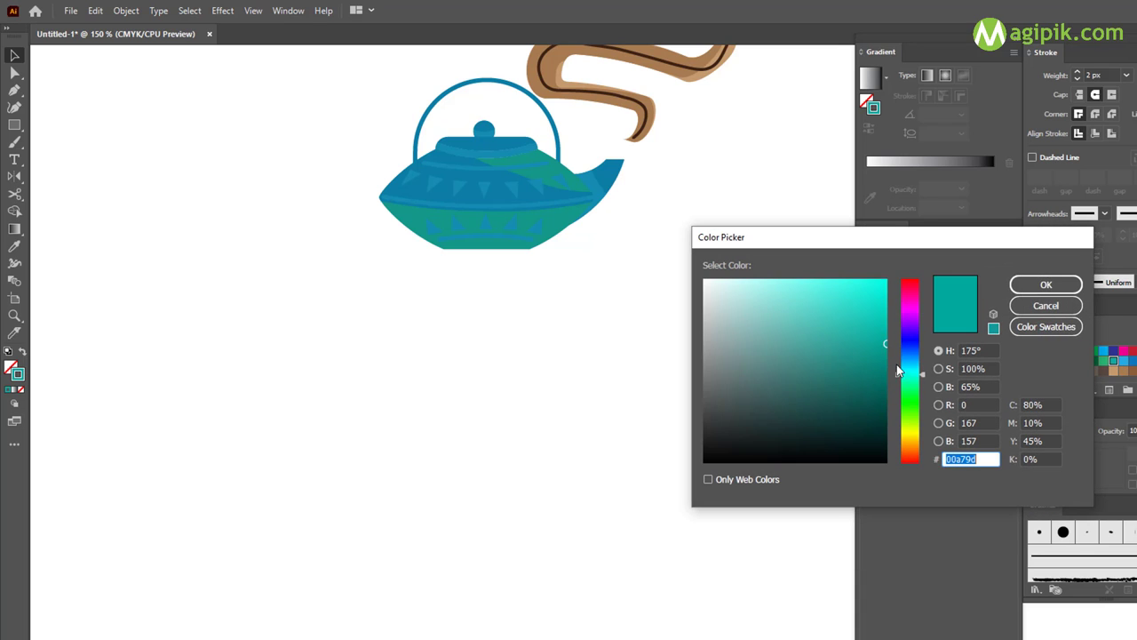
{"action": "left_click", "coordinate": [1045, 284]}
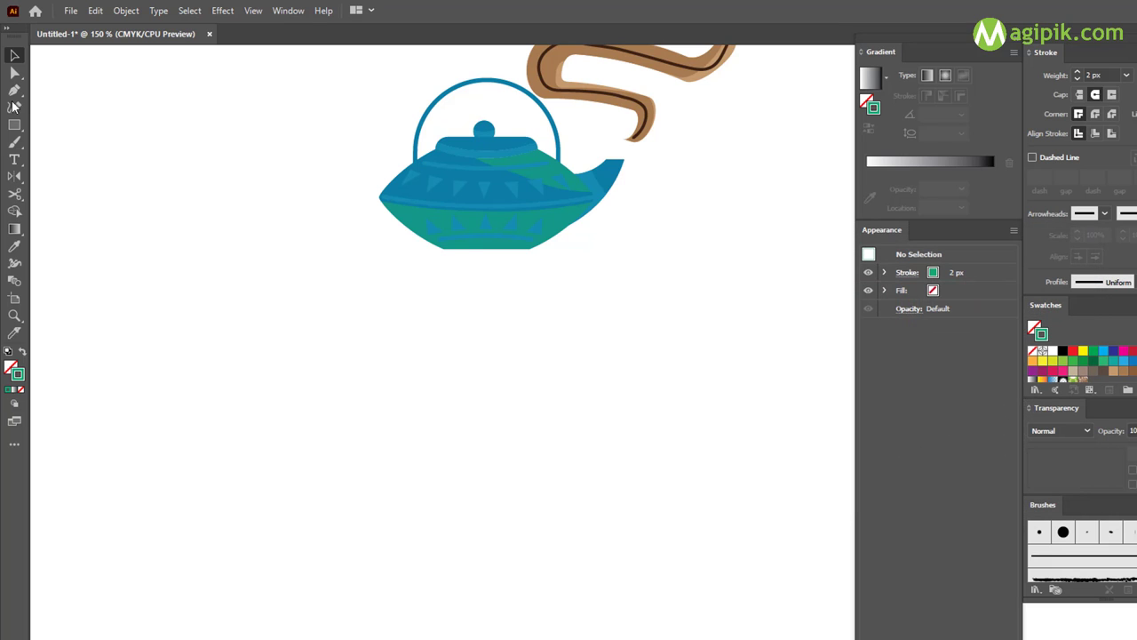
Draw the long curved branch stem rising left of the teapot
{"action": "left_click", "coordinate": [424, 260]}
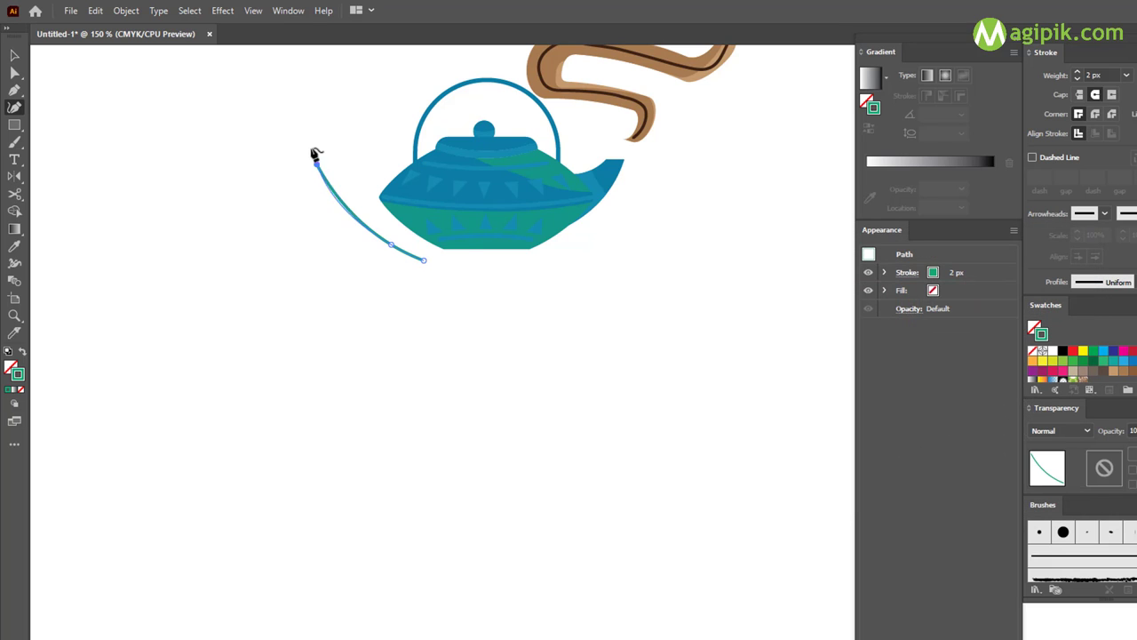
{"action": "left_click_drag", "start_coordinate": [304, 119], "coordinate": [272, 112]}
{"action": "key", "text": "v"}
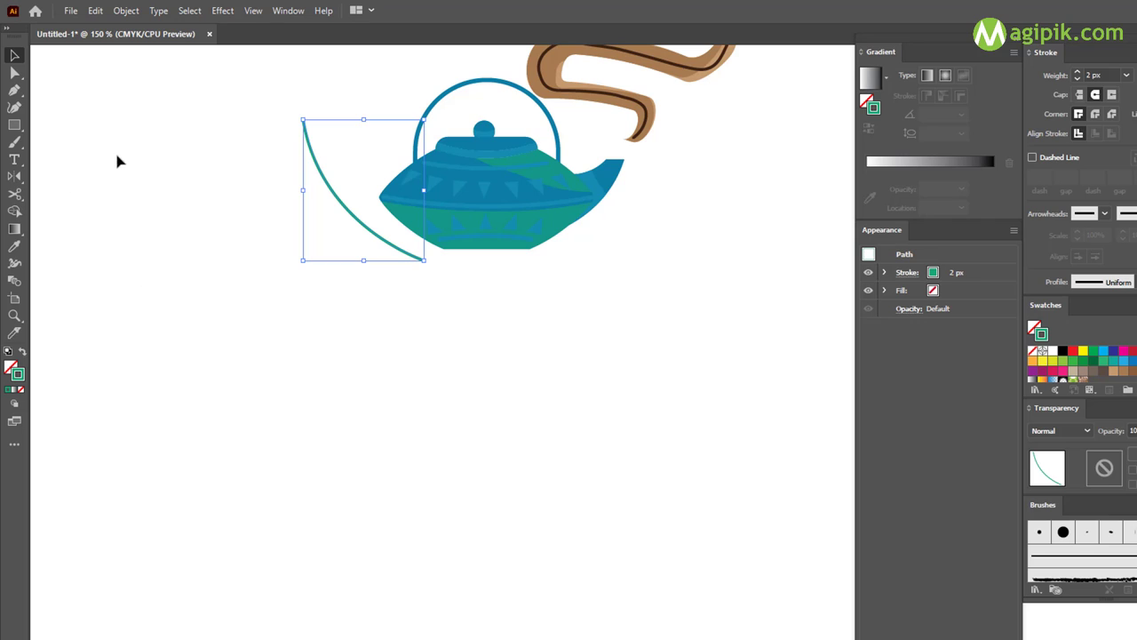
{"action": "left_click", "coordinate": [263, 166]}
Draw a curved line right of the teapot rising toward the smoke
{"action": "left_click", "coordinate": [15, 106]}
{"action": "scroll", "coordinate": [345, 188], "scroll_direction": "left", "scroll_amount": 3}
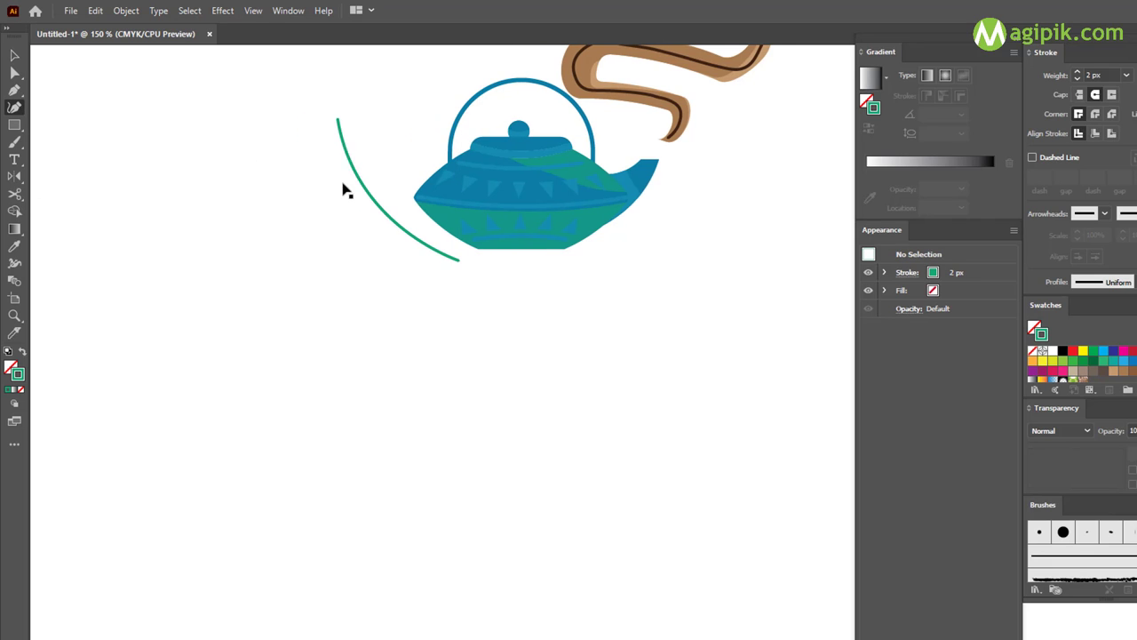
{"action": "left_click", "coordinate": [569, 265]}
{"action": "left_click", "coordinate": [646, 244]}
{"action": "left_click", "coordinate": [764, 171]}
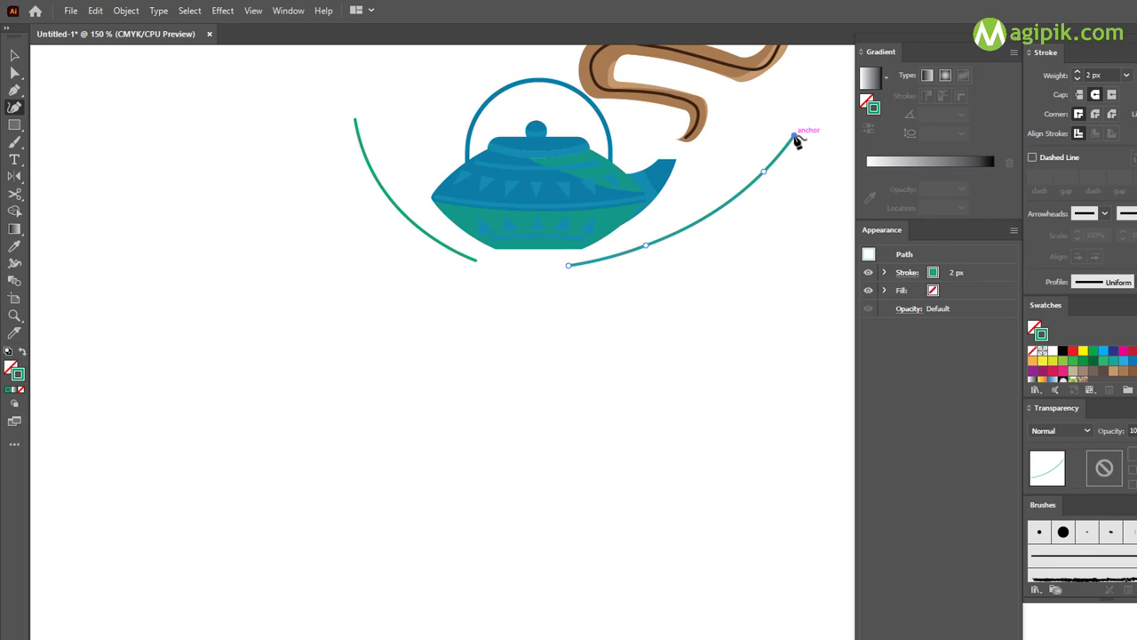
{"action": "key", "text": "v"}
{"action": "left_click", "coordinate": [375, 275]}
Add a twig branching from the stem toward the upper left
{"action": "key", "text": "ctrl+plus"}
{"action": "scroll", "coordinate": [422, 238], "scroll_direction": "up", "scroll_amount": 1}
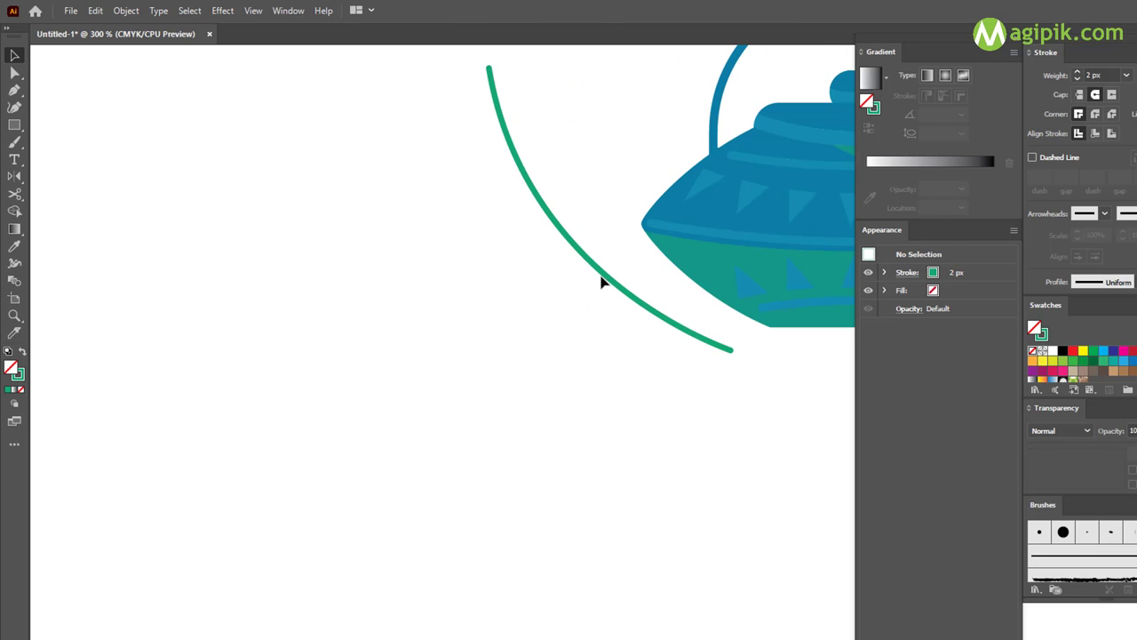
{"action": "left_click", "coordinate": [592, 263]}
{"action": "left_click", "coordinate": [484, 249]}
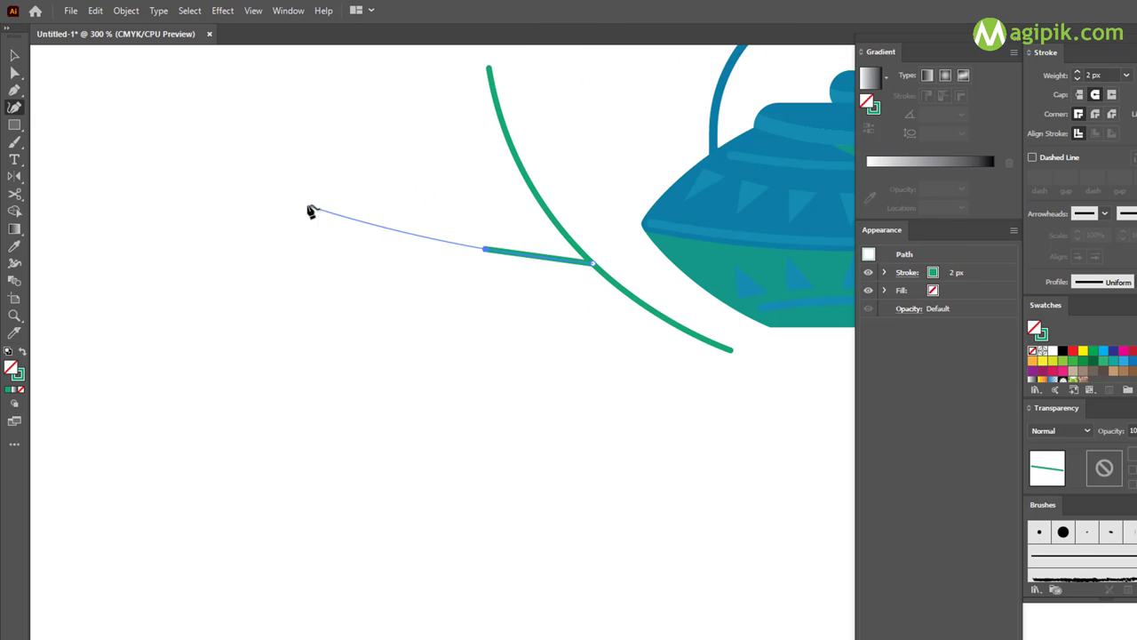
{"action": "left_click", "coordinate": [368, 215]}
{"action": "left_click", "coordinate": [242, 154], "text": "ctrl"}
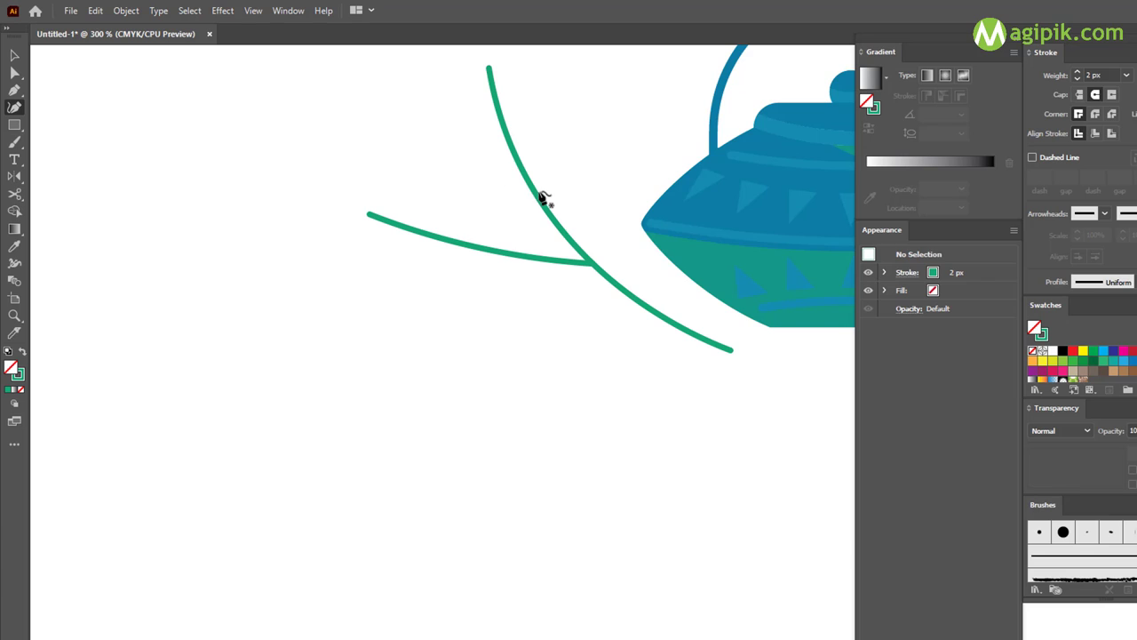
Add an upward twig anchored on the branch stem
{"action": "left_click", "coordinate": [489, 66]}
{"action": "left_click", "coordinate": [411, 216], "text": "ctrl"}
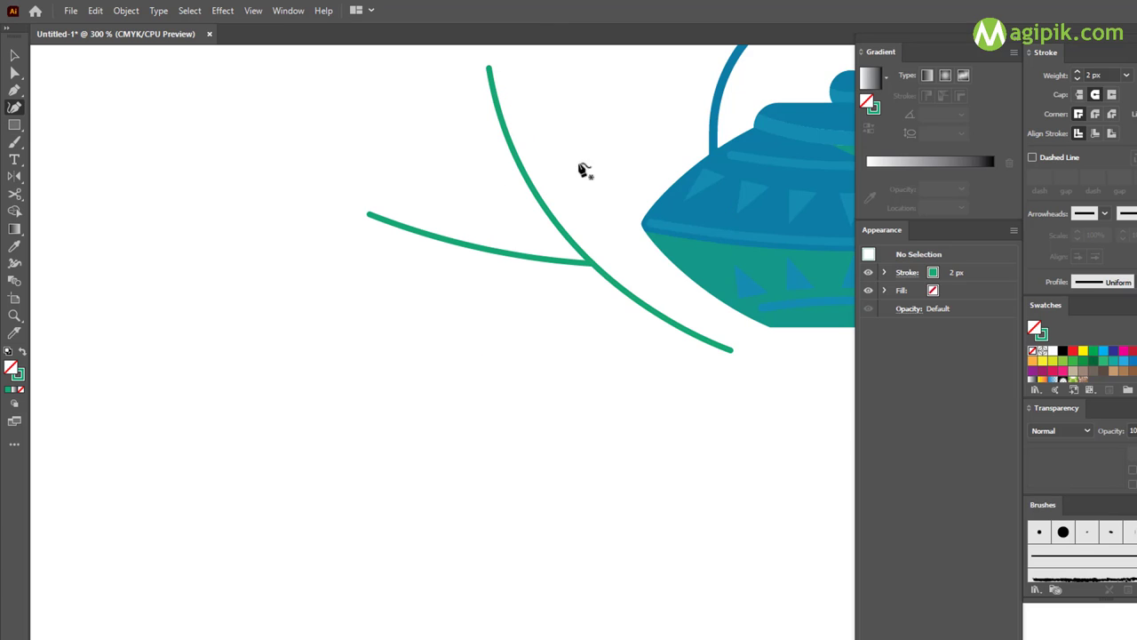
{"action": "left_click", "coordinate": [537, 188]}
{"action": "left_click", "coordinate": [585, 85]}
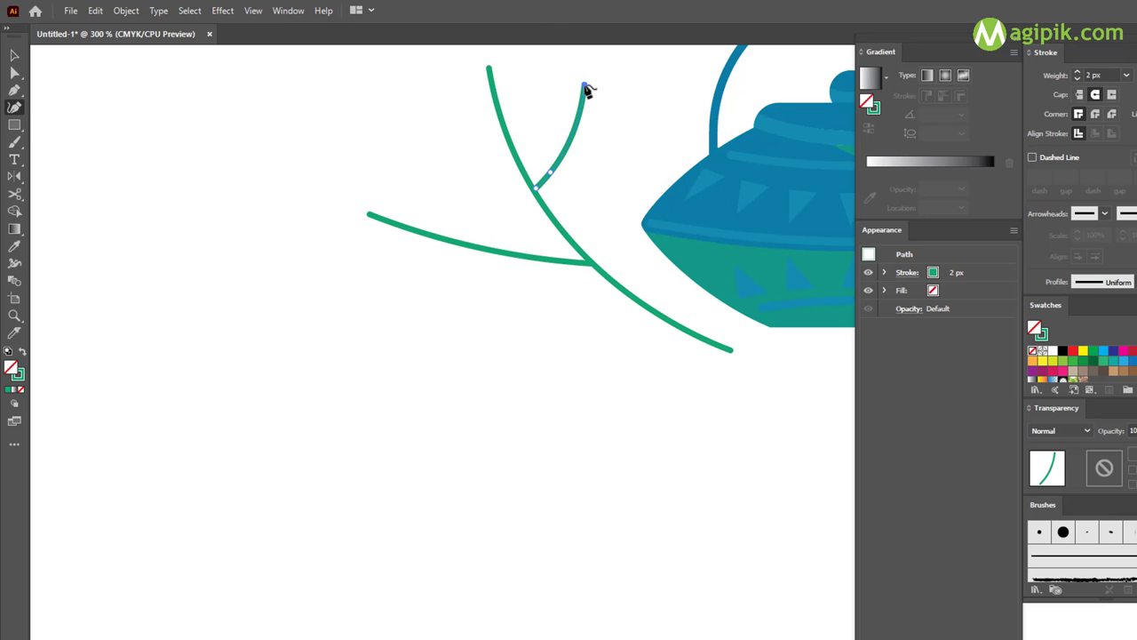
{"action": "left_click", "coordinate": [343, 237], "text": "ctrl"}
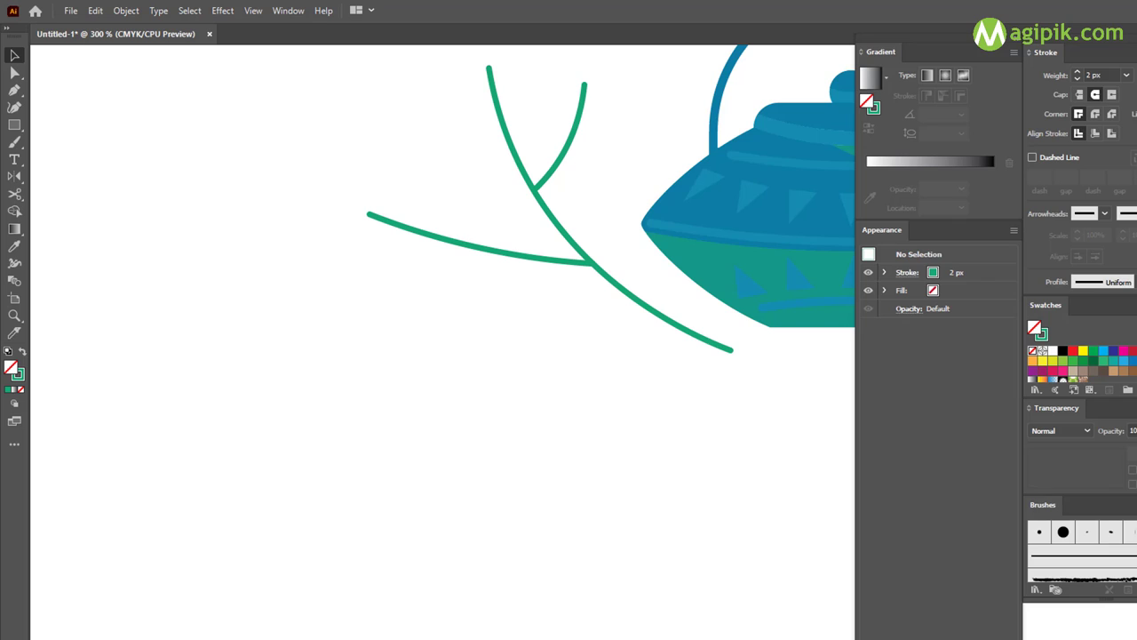
Draw a small curved twig off the lower twig and nudge it into place
{"action": "left_click", "coordinate": [479, 245]}
{"action": "left_click", "coordinate": [453, 194]}
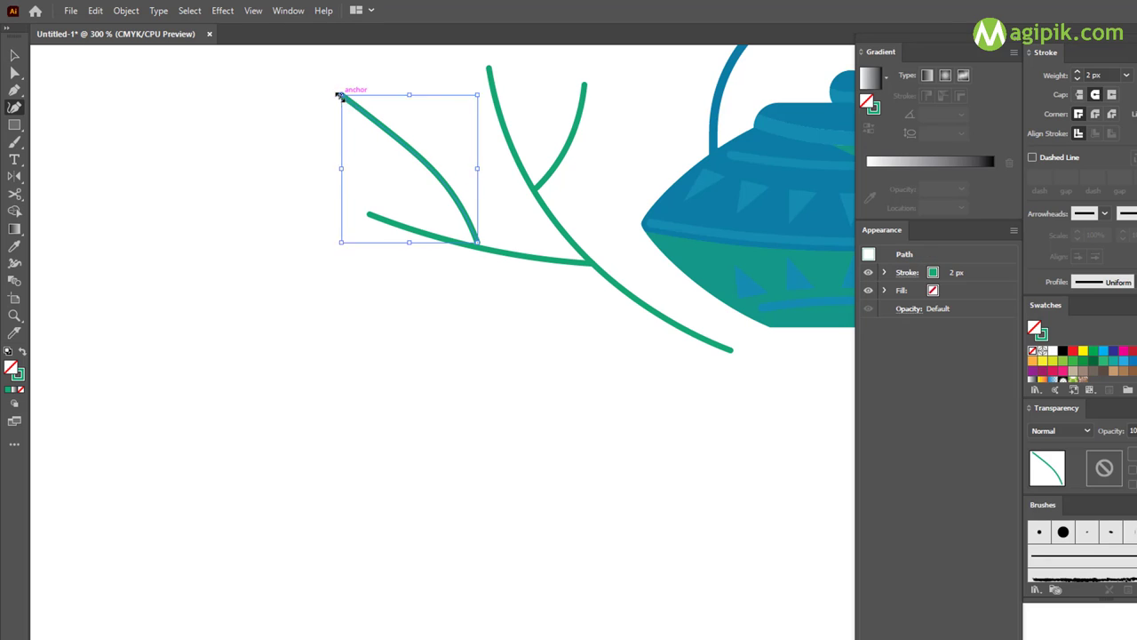
{"action": "left_click_drag", "start_coordinate": [341, 97], "coordinate": [101, 64]}
{"action": "key", "text": "v"}
{"action": "left_click_drag", "start_coordinate": [451, 202], "coordinate": [454, 208]}
{"action": "left_click", "coordinate": [323, 178]}
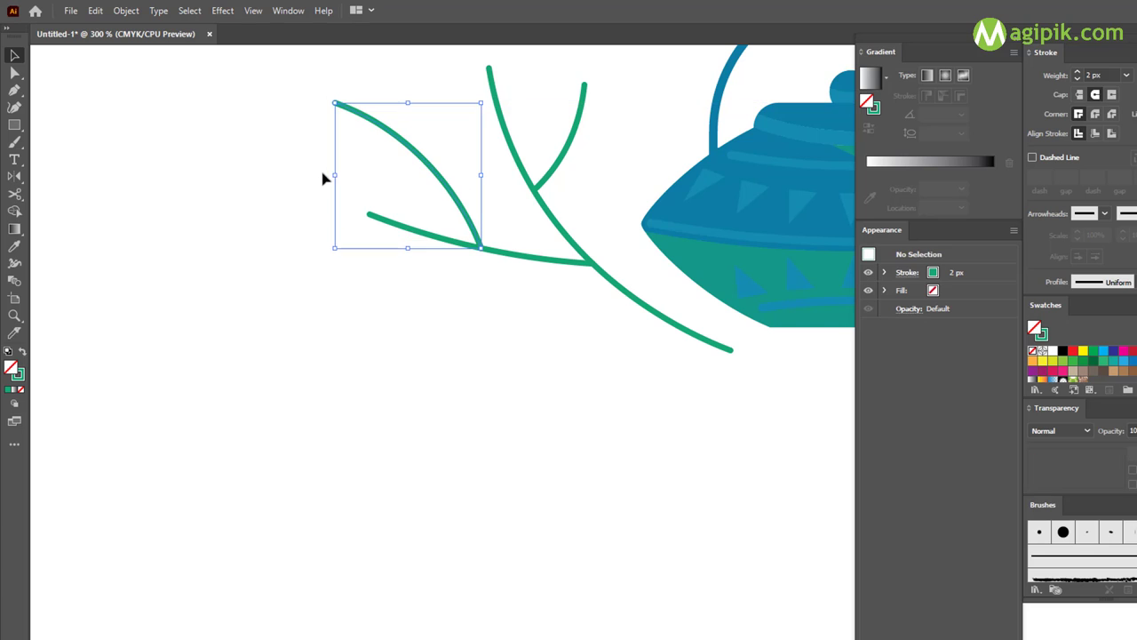
{"action": "scroll", "coordinate": [367, 300], "scroll_direction": "left", "scroll_amount": 1}
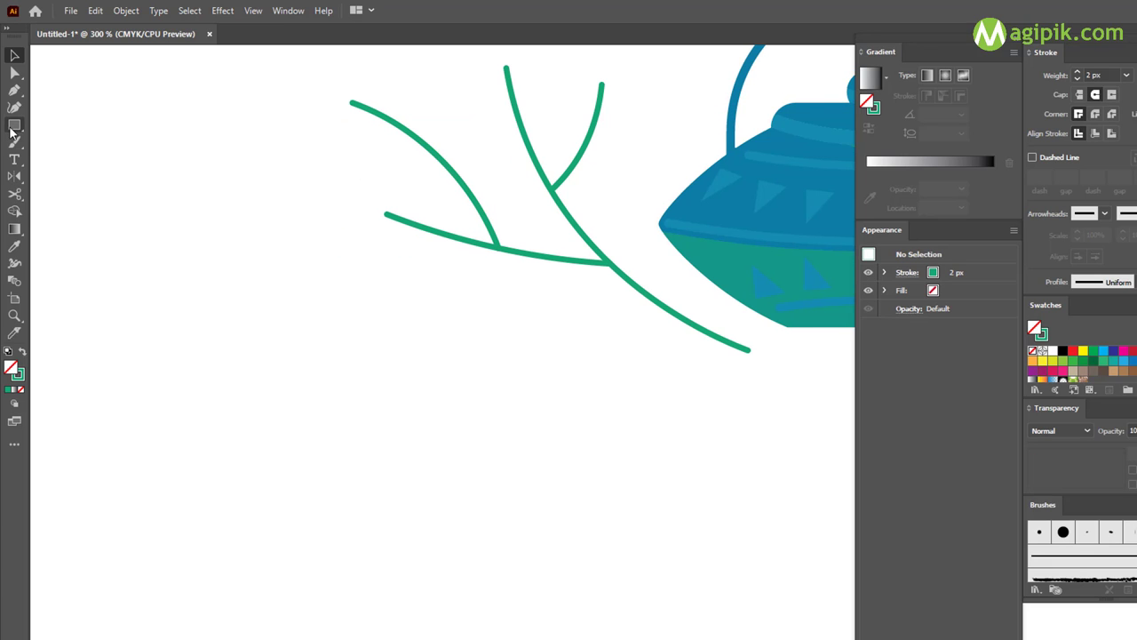
Draw a tall narrow ellipse left of the branches and fill it with tan
{"action": "left_click_drag", "start_coordinate": [11, 131], "coordinate": [89, 142]}
{"action": "left_click_drag", "start_coordinate": [194, 126], "coordinate": [236, 227]}
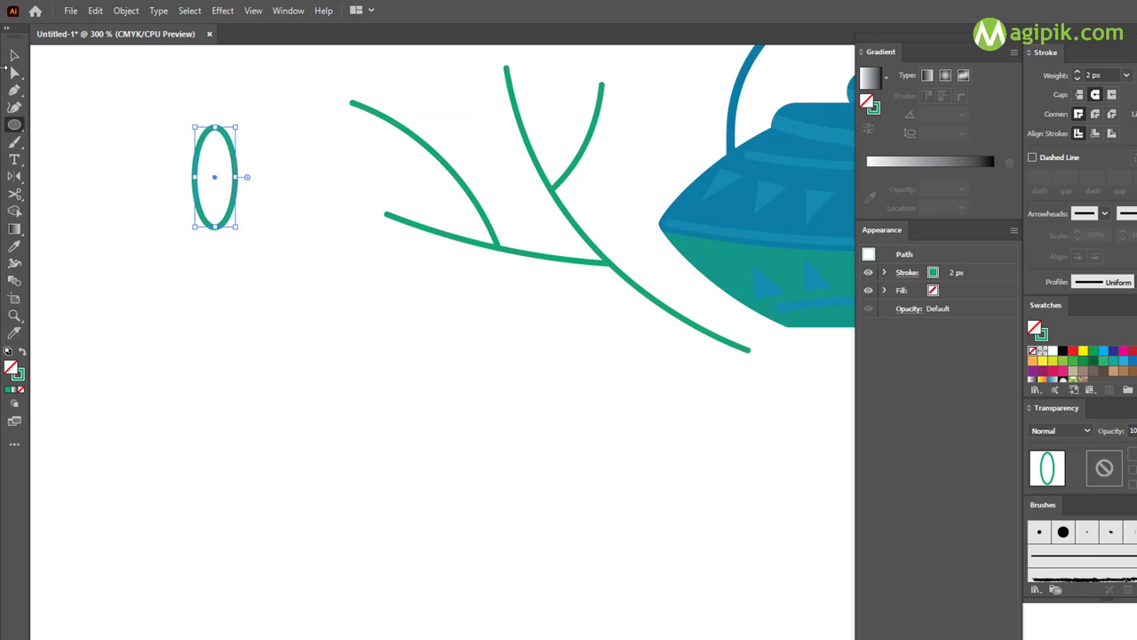
{"action": "left_click", "coordinate": [22, 351]}
{"action": "left_click", "coordinate": [1113, 371]}
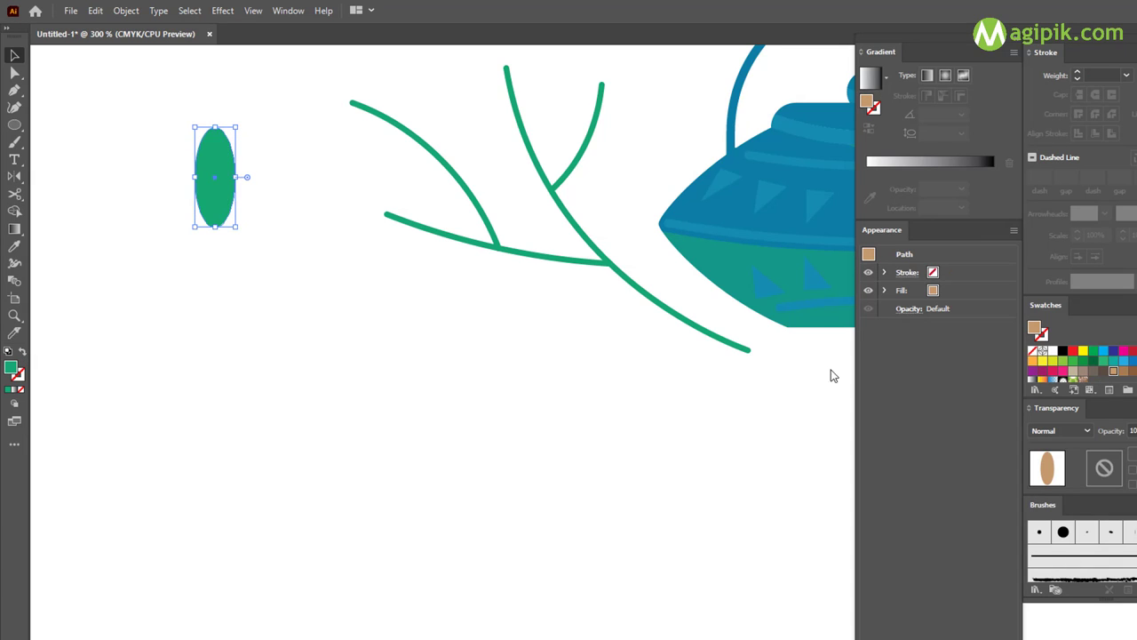
Delete the ellipse's right point to make a half-leaf, then place it slanting on the lower twig
{"action": "left_click", "coordinate": [14, 72]}
{"action": "left_click", "coordinate": [237, 177]}
{"action": "key", "text": "Delete"}
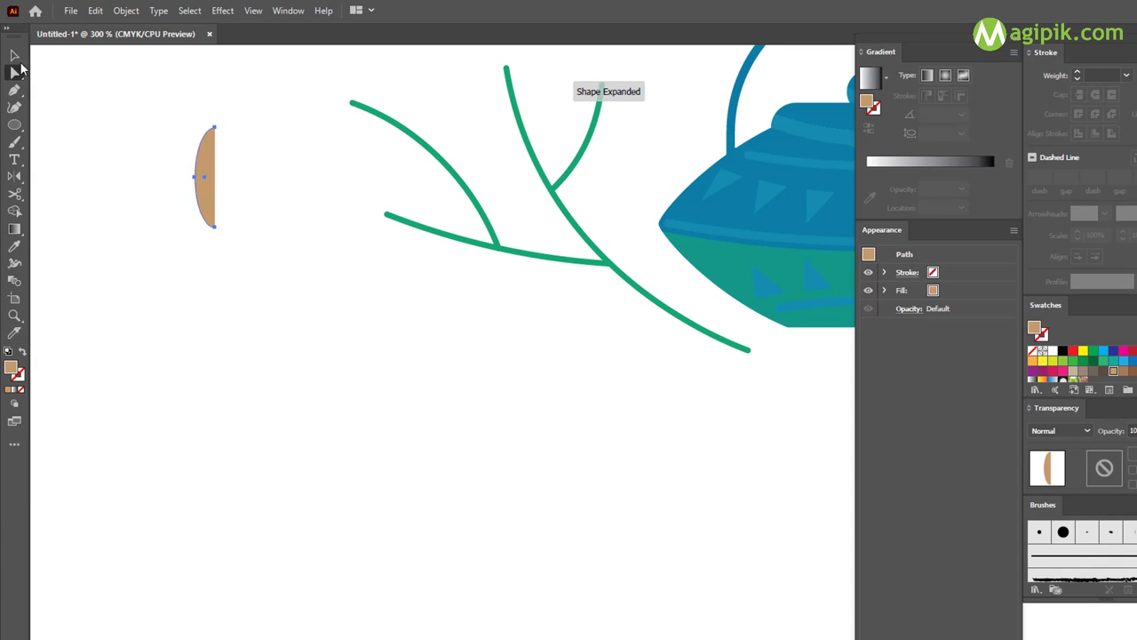
{"action": "key", "text": "v"}
{"action": "left_click_drag", "start_coordinate": [213, 224], "coordinate": [394, 216]}
{"action": "mouse_move", "coordinate": [179, 191]}
{"action": "left_mouse_down"}
{"action": "mouse_move", "coordinate": [288, 198]}
{"action": "mouse_move", "coordinate": [325, 258]}
{"action": "left_mouse_up"}
{"action": "left_click_drag", "start_coordinate": [381, 223], "coordinate": [373, 244]}
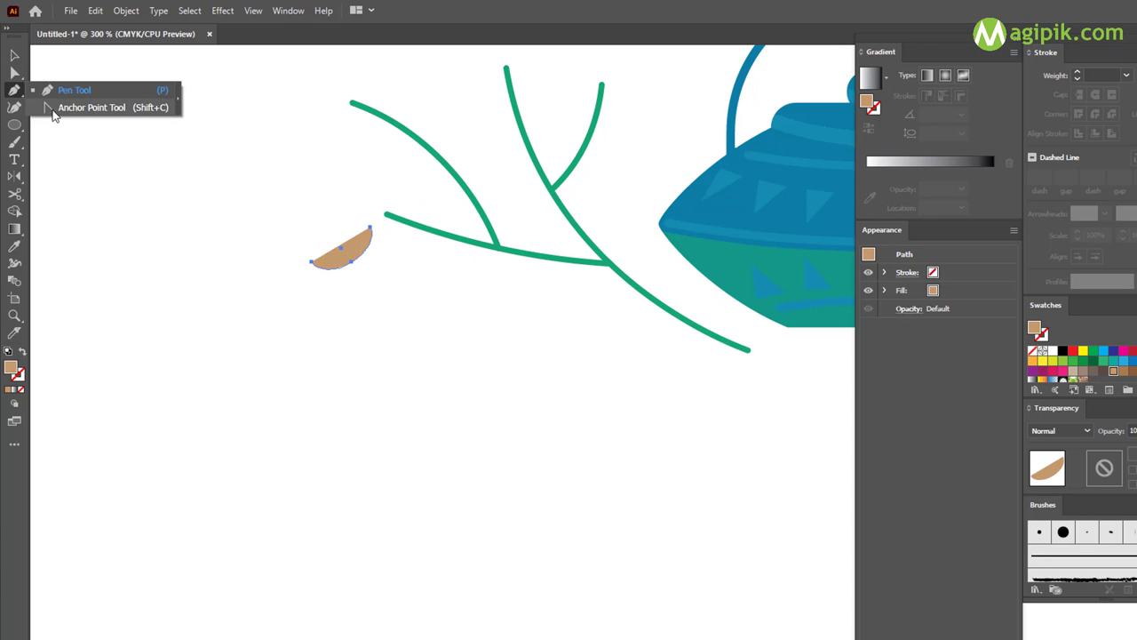
Convert the leaf's top anchor into a sharp corner
{"action": "left_click_drag", "start_coordinate": [14, 92], "coordinate": [54, 101]}
{"action": "left_click", "coordinate": [370, 227]}
{"action": "key", "text": "v"}
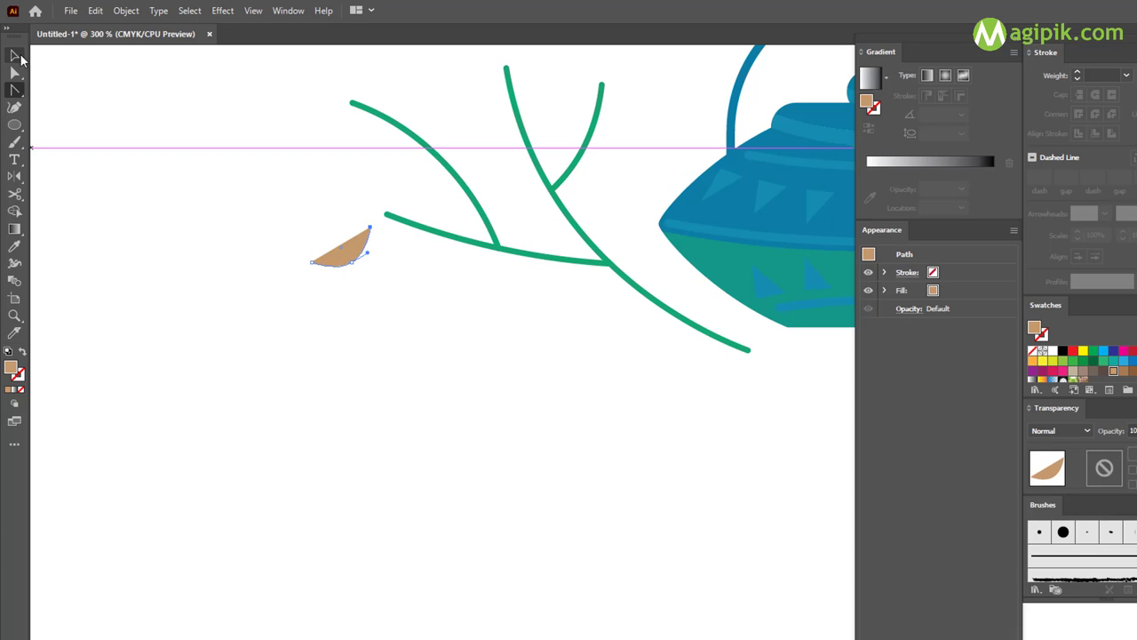
Pick up the branch's green 2 px stroke style for drawing the leaf stem
{"action": "left_click", "coordinate": [14, 108]}
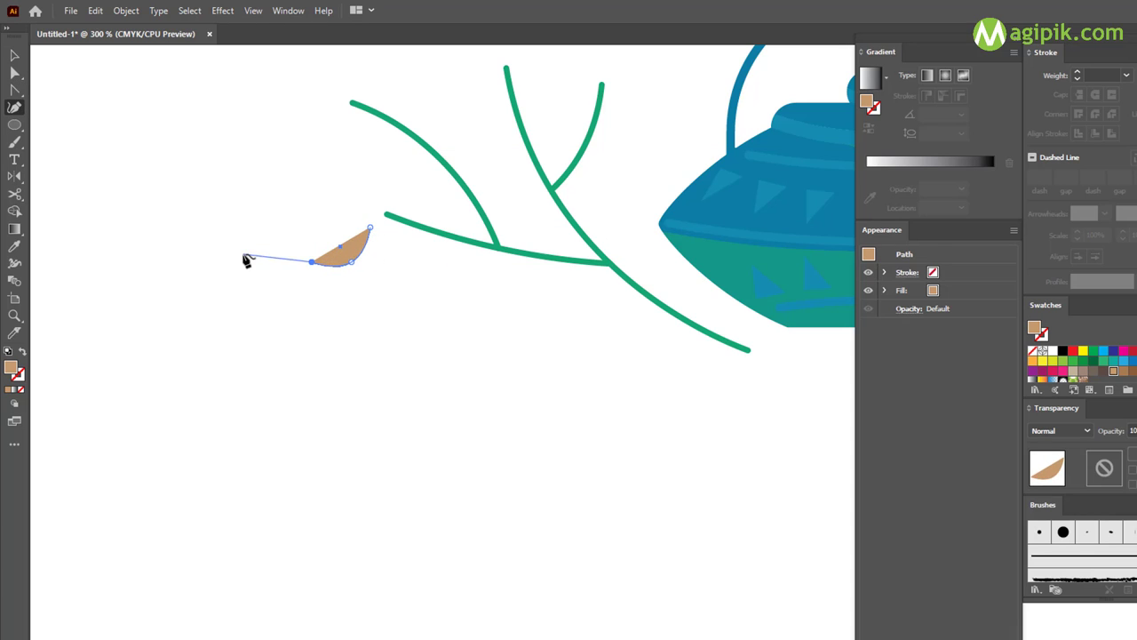
{"action": "key", "text": "v"}
{"action": "left_click", "coordinate": [247, 260]}
{"action": "left_click", "coordinate": [402, 224]}
{"action": "left_click", "coordinate": [178, 183]}
{"action": "key", "text": "p"}
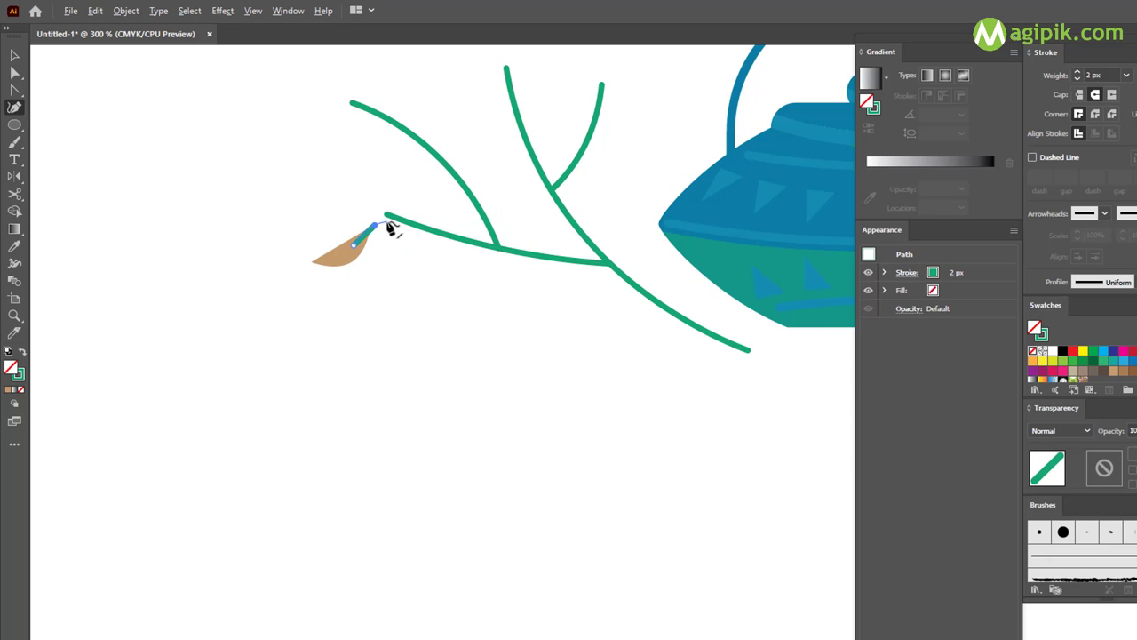
{"action": "scroll", "coordinate": [391, 227], "scroll_direction": "up", "scroll_amount": 1}
Bring the leaf to front, duplicate leaf and stem, and fit the stem under the copy
{"action": "key", "text": "v"}
{"action": "left_click", "coordinate": [317, 279]}
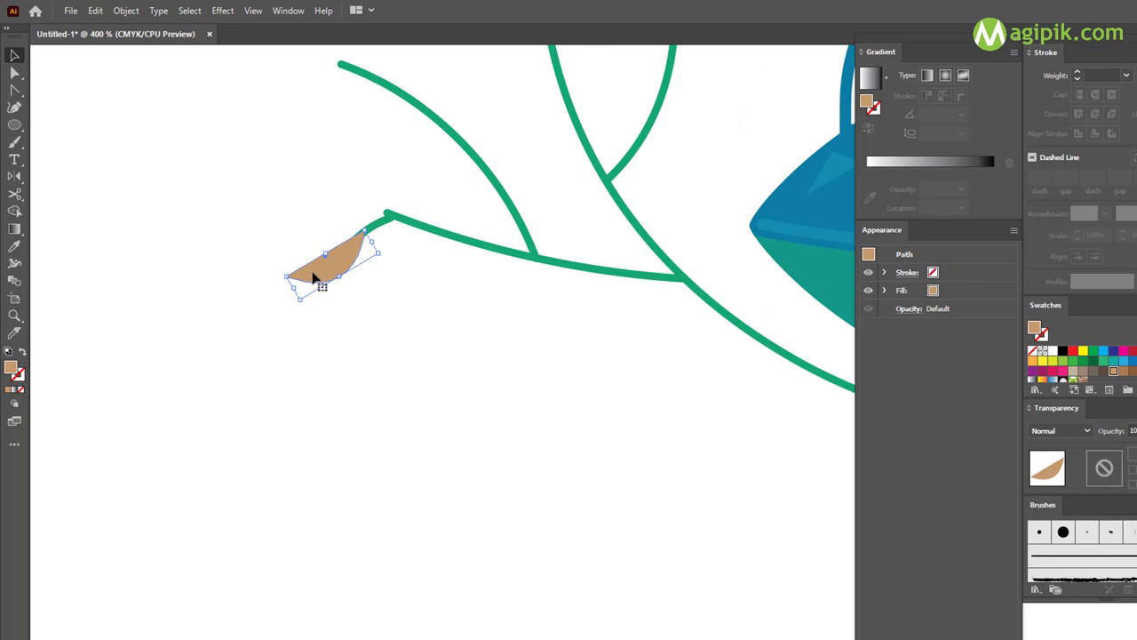
{"action": "key", "text": "ctrl+shift+bracketright"}
{"action": "left_click", "coordinate": [382, 293]}
{"action": "mouse_move", "coordinate": [366, 242]}
{"action": "left_mouse_down"}
{"action": "mouse_move", "coordinate": [406, 157]}
{"action": "mouse_move", "coordinate": [424, 264]}
{"action": "left_mouse_up"}
{"action": "left_click", "coordinate": [424, 264]}
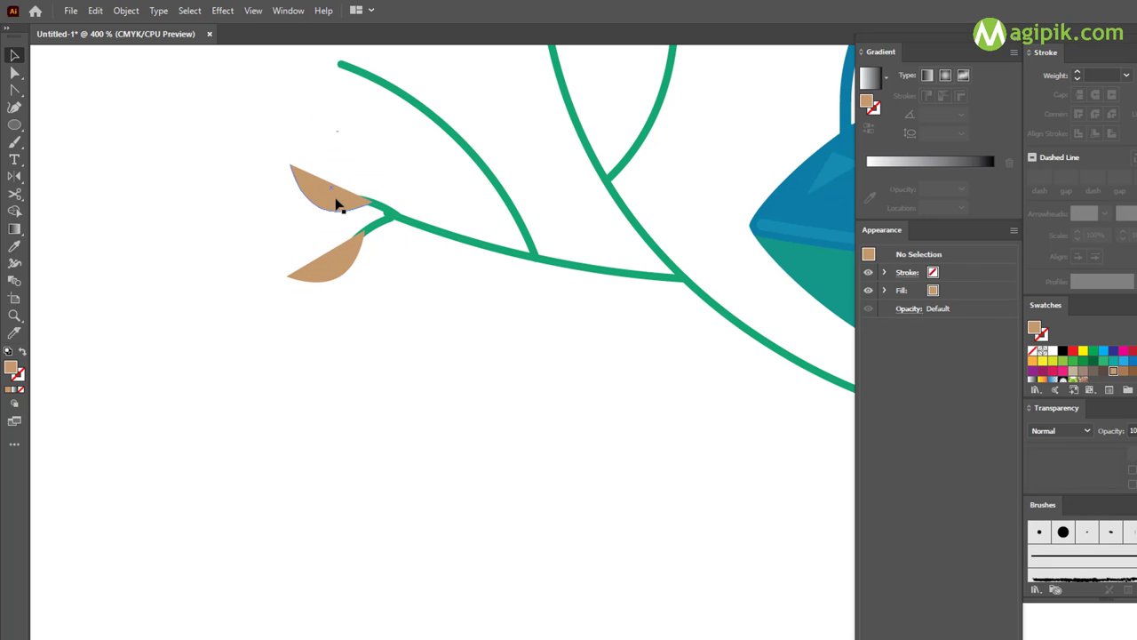
{"action": "left_click_drag", "start_coordinate": [364, 212], "coordinate": [406, 204]}
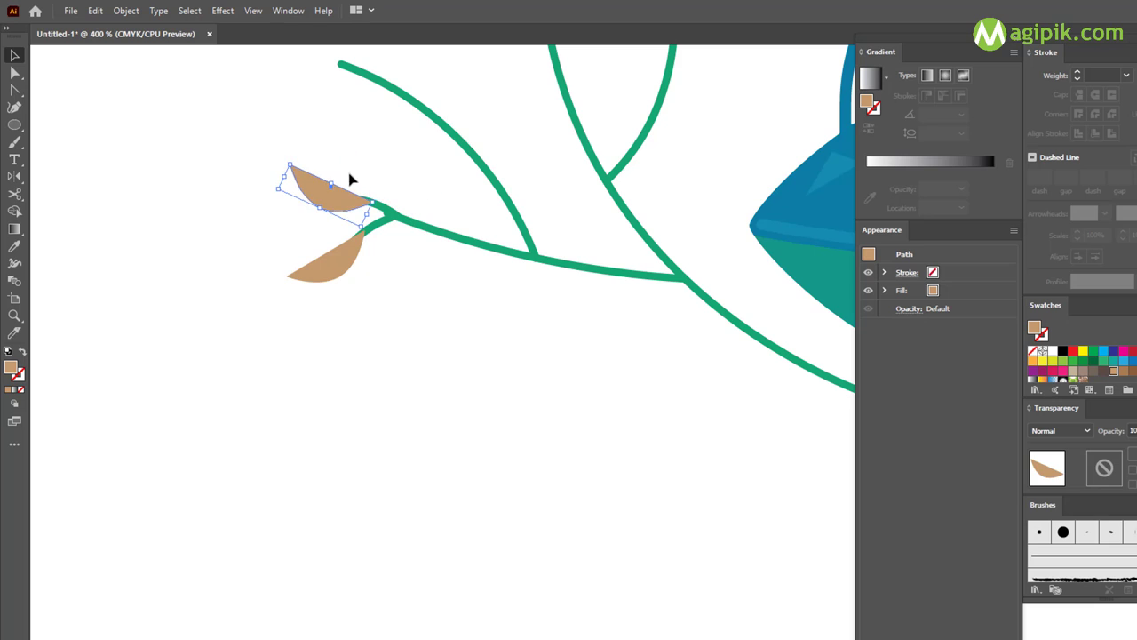
{"action": "mouse_move", "coordinate": [350, 177]}
{"action": "left_mouse_down"}
{"action": "mouse_move", "coordinate": [369, 208]}
{"action": "mouse_move", "coordinate": [373, 185]}
{"action": "left_mouse_up"}
Copy the leaf and stem right, reflect it vertically, and rotate it onto the branch
{"action": "mouse_move", "coordinate": [325, 145]}
{"action": "left_mouse_down"}
{"action": "mouse_move", "coordinate": [373, 213]}
{"action": "mouse_move", "coordinate": [443, 200]}
{"action": "mouse_move", "coordinate": [456, 165]}
{"action": "left_mouse_up"}
{"action": "key", "text": "o"}
{"action": "key", "text": "Return"}
{"action": "left_click", "coordinate": [844, 507]}
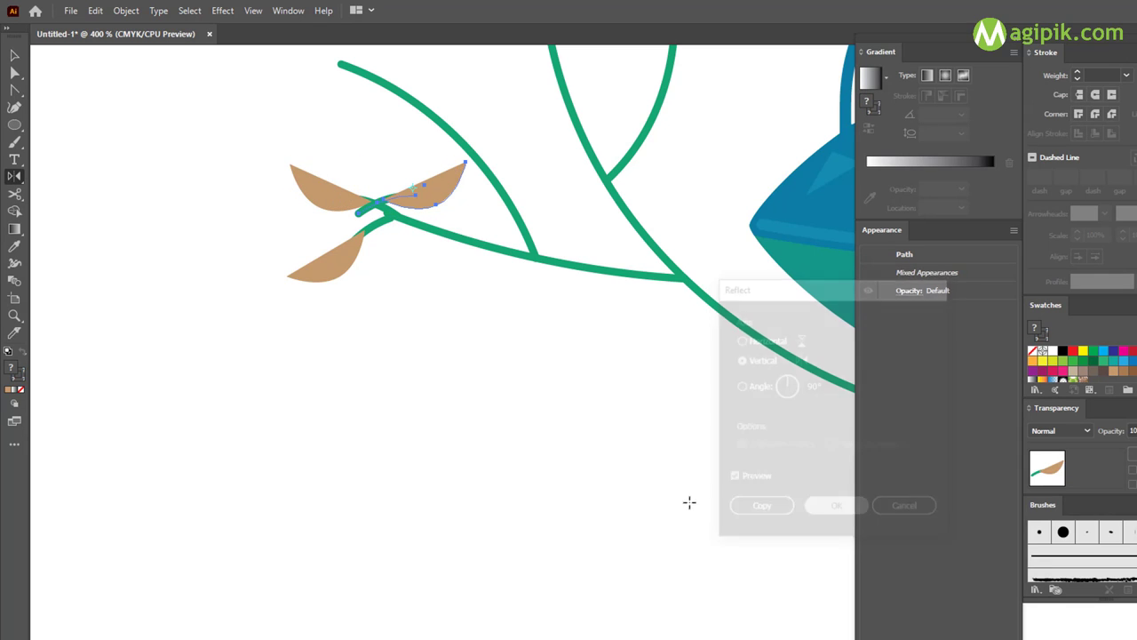
{"action": "left_click_drag", "start_coordinate": [470, 221], "coordinate": [411, 132]}
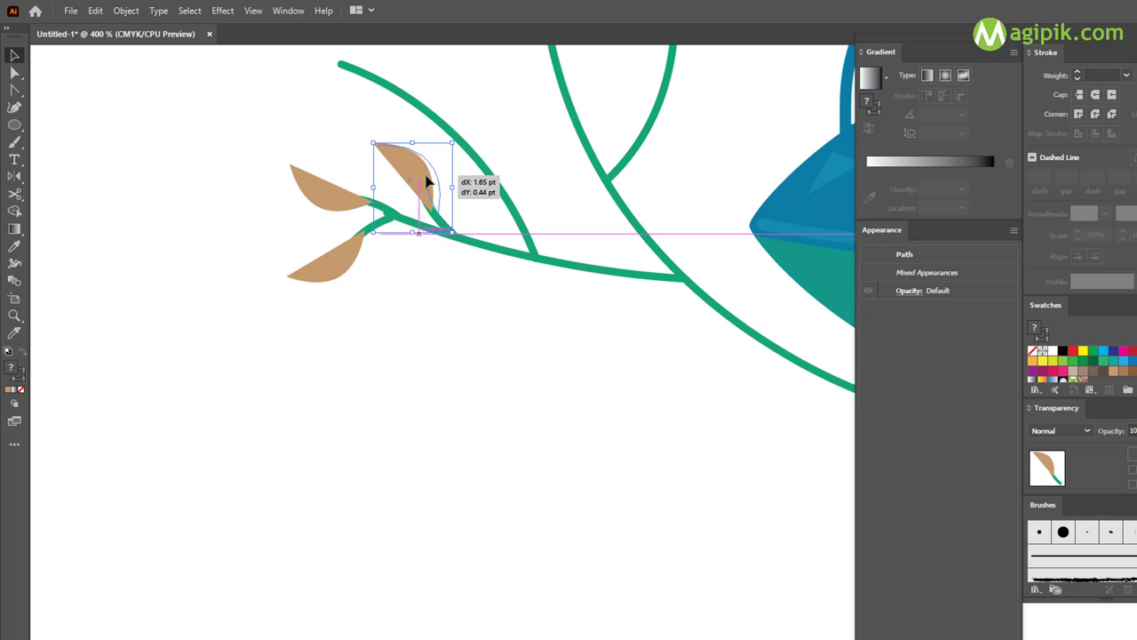
{"action": "left_click_drag", "start_coordinate": [418, 178], "coordinate": [423, 190]}
{"action": "left_click", "coordinate": [467, 186]}
Place a leaf copy at the top branch tip
{"action": "scroll", "coordinate": [467, 188], "scroll_direction": "left", "scroll_amount": 2}
{"action": "scroll", "coordinate": [468, 187], "scroll_direction": "up", "scroll_amount": 2}
{"action": "scroll", "coordinate": [467, 187], "scroll_direction": "up", "scroll_amount": 2}
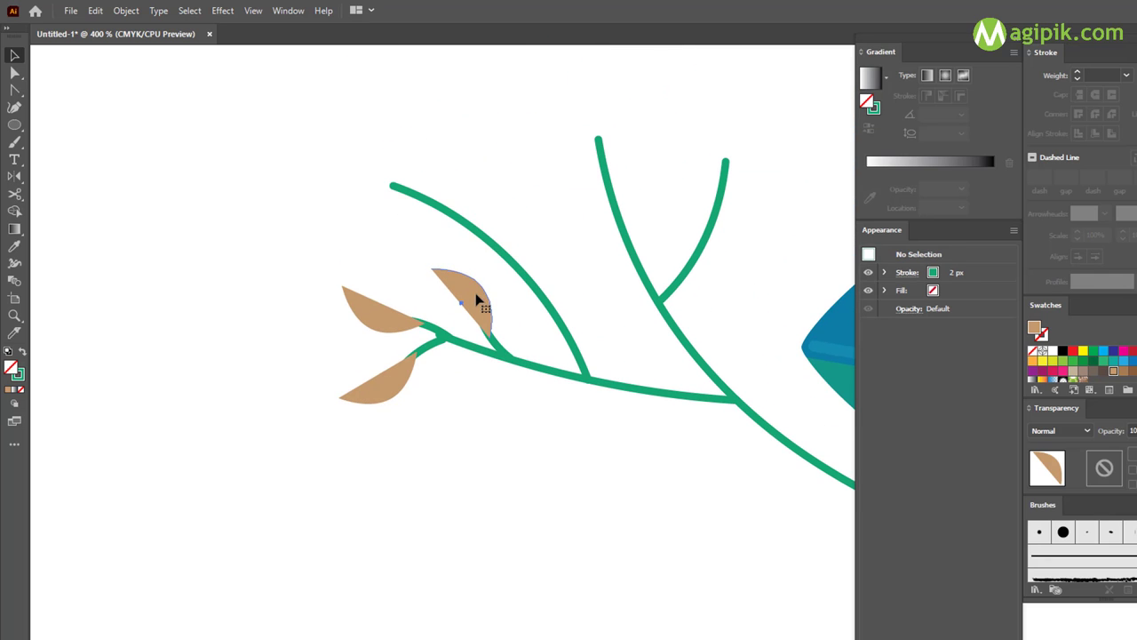
{"action": "mouse_move", "coordinate": [475, 294]}
{"action": "left_mouse_down"}
{"action": "mouse_move", "coordinate": [385, 157]}
{"action": "mouse_move", "coordinate": [427, 187]}
{"action": "left_mouse_up"}
{"action": "key", "text": "ctrl+z"}
{"action": "key", "text": "ctrl+z"}
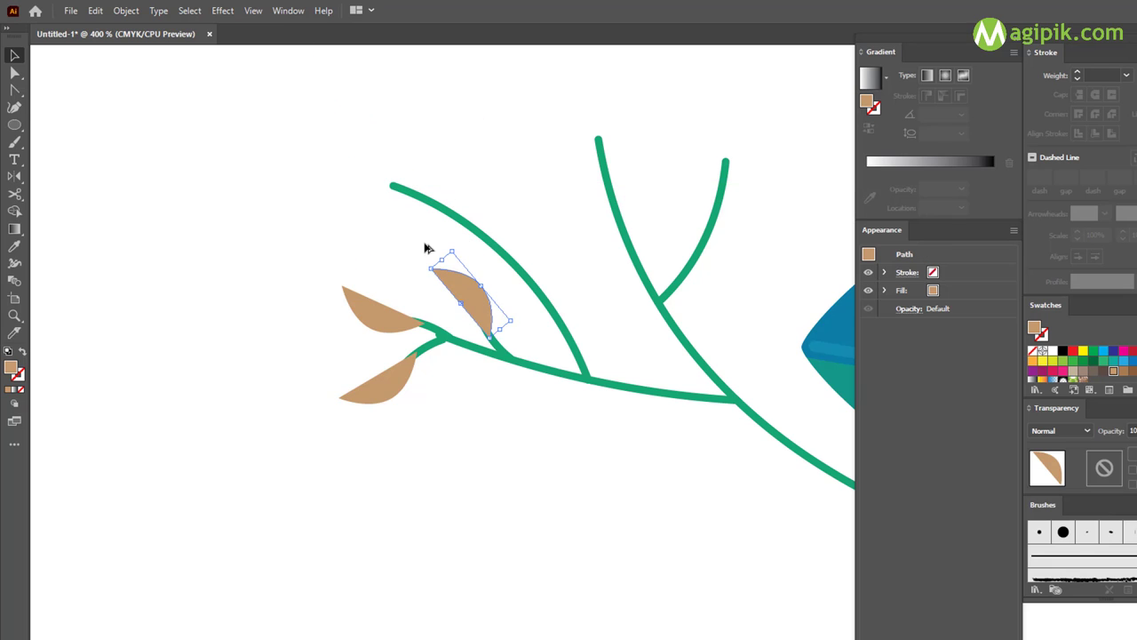
{"action": "mouse_move", "coordinate": [446, 256]}
{"action": "left_mouse_down"}
{"action": "mouse_move", "coordinate": [388, 164]}
{"action": "mouse_move", "coordinate": [427, 179]}
{"action": "mouse_move", "coordinate": [388, 170]}
{"action": "mouse_move", "coordinate": [393, 177]}
{"action": "left_mouse_up"}
{"action": "left_click", "coordinate": [436, 169]}
{"action": "left_click", "coordinate": [382, 160]}
{"action": "left_click", "coordinate": [444, 240]}
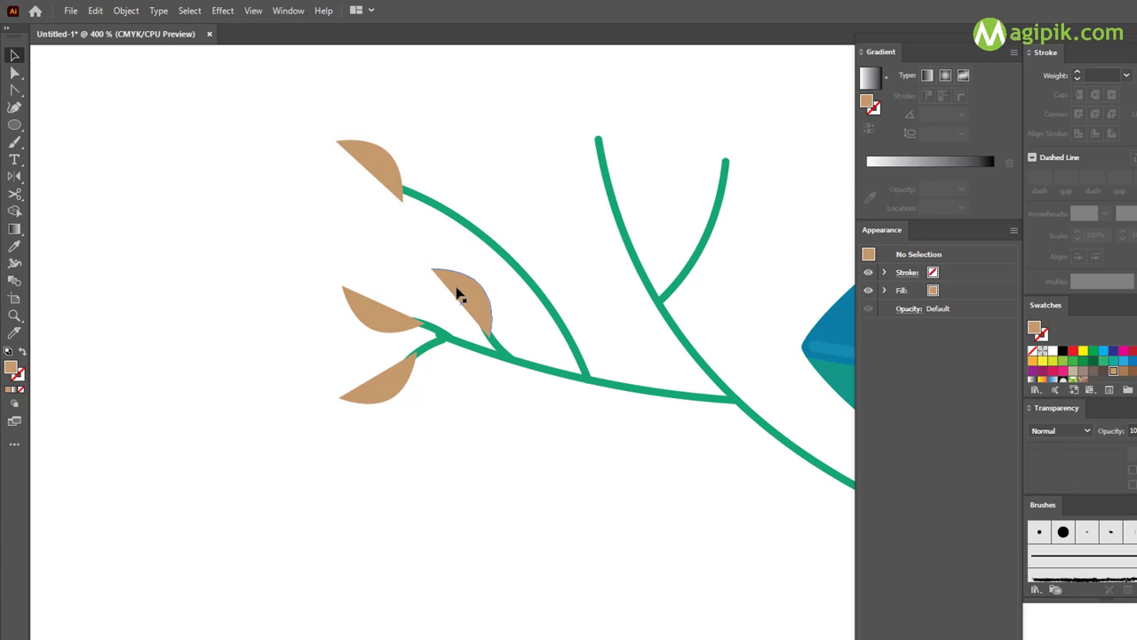
Place another leaf copy higher on the branch and tilt it slightly
{"action": "left_click", "coordinate": [460, 294]}
{"action": "left_click_drag", "start_coordinate": [516, 324], "coordinate": [471, 195]}
{"action": "left_click", "coordinate": [502, 310]}
{"action": "left_click", "coordinate": [477, 332]}
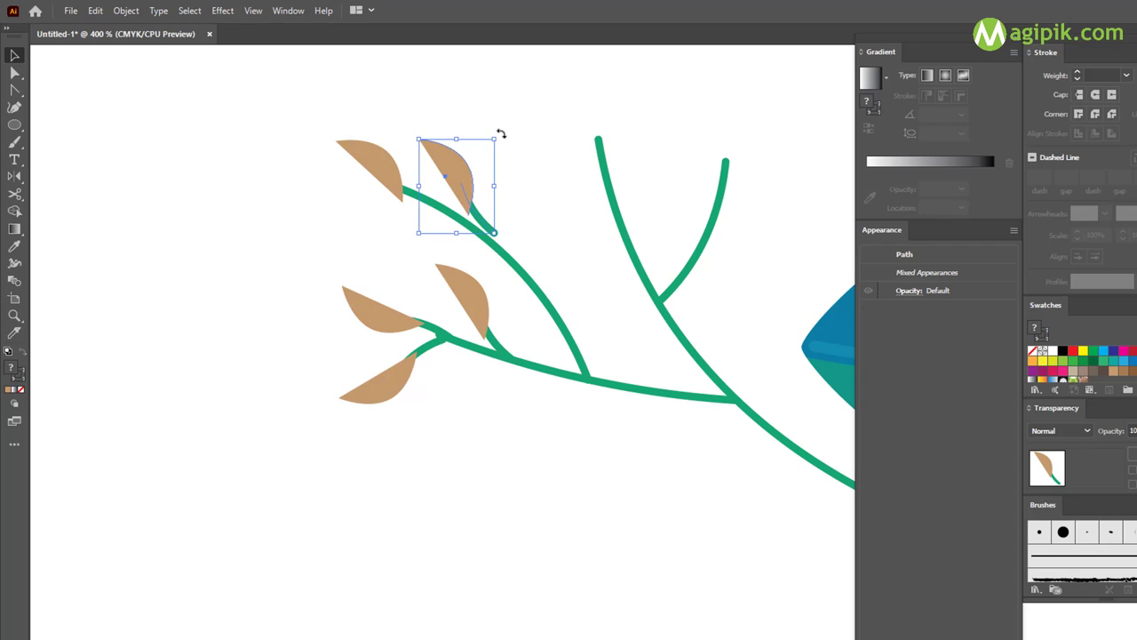
{"action": "left_click_drag", "start_coordinate": [501, 133], "coordinate": [510, 139]}
{"action": "left_click", "coordinate": [491, 214]}
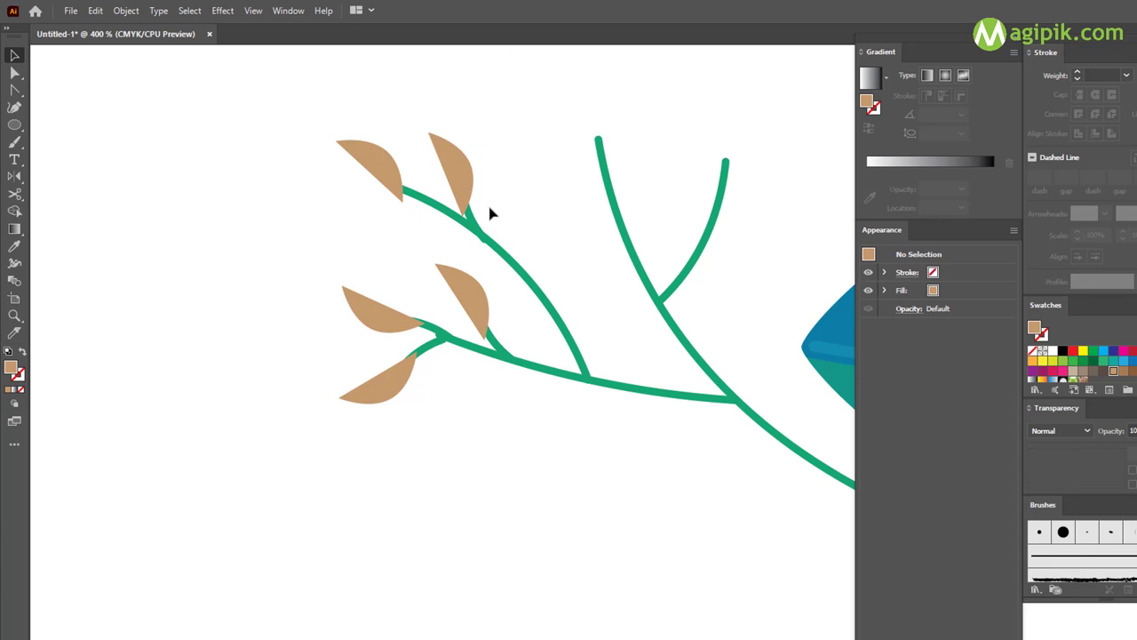
{"action": "left_click", "coordinate": [484, 190]}
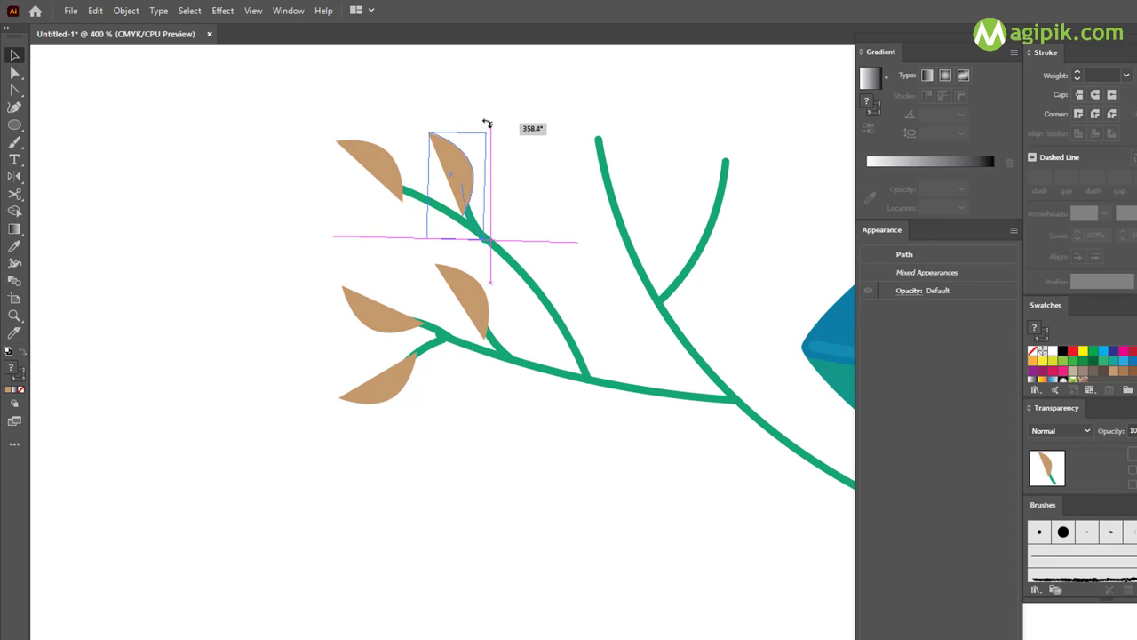
{"action": "left_click", "coordinate": [442, 287]}
Rotate a leaf upright onto the branch and stretch it taller
{"action": "mouse_move", "coordinate": [431, 264]}
{"action": "left_mouse_down"}
{"action": "mouse_move", "coordinate": [506, 324]}
{"action": "mouse_move", "coordinate": [549, 248]}
{"action": "left_mouse_up"}
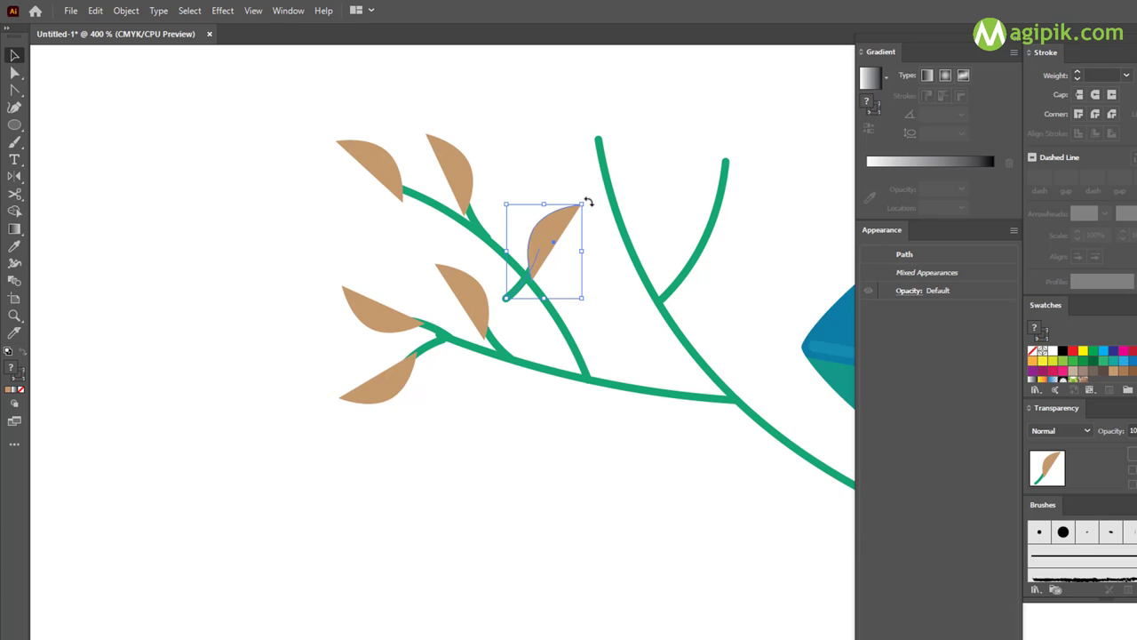
{"action": "left_click_drag", "start_coordinate": [587, 202], "coordinate": [539, 176]}
{"action": "left_click_drag", "start_coordinate": [539, 246], "coordinate": [541, 249]}
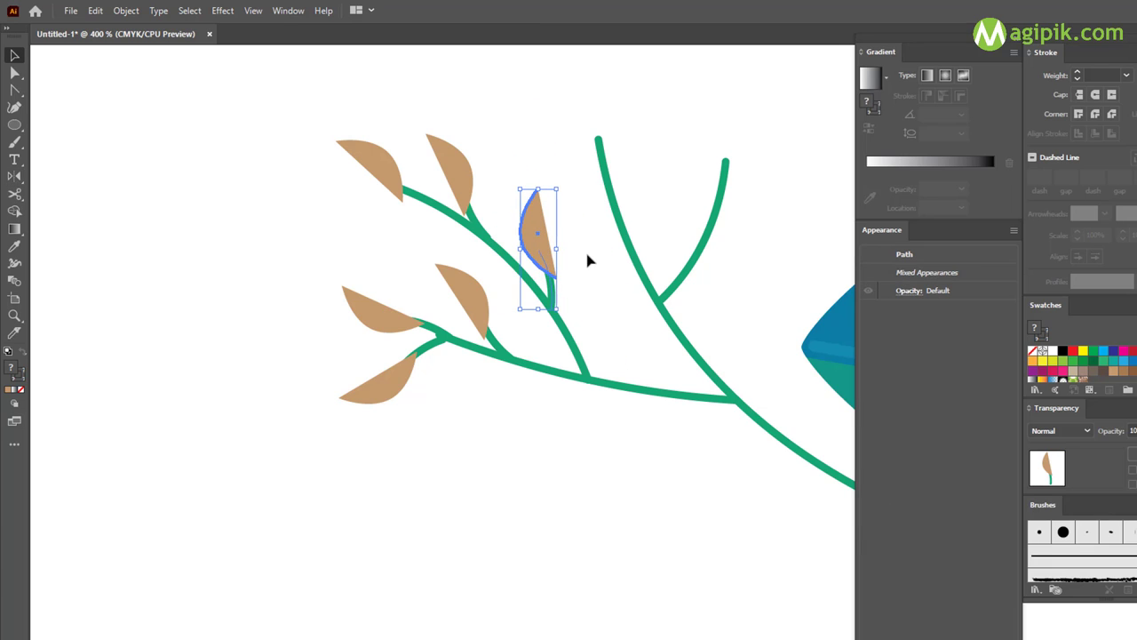
{"action": "left_click", "coordinate": [588, 259]}
{"action": "scroll", "coordinate": [542, 254], "scroll_direction": "right", "scroll_amount": 3}
{"action": "left_click", "coordinate": [421, 253]}
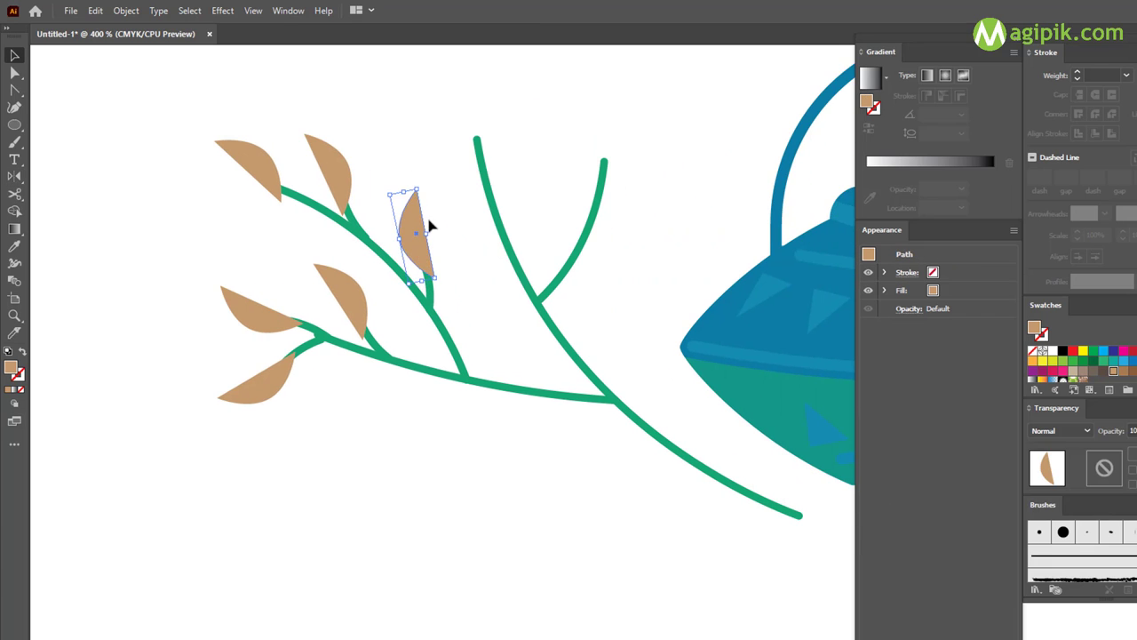
{"action": "left_click", "coordinate": [414, 234]}
{"action": "left_click_drag", "start_coordinate": [404, 190], "coordinate": [400, 152]}
Copy the tall leaf up-left, then reshape the upper-left, middle, lower-left and lower leaves
{"action": "mouse_move", "coordinate": [424, 204]}
{"action": "left_mouse_down"}
{"action": "mouse_move", "coordinate": [333, 169]}
{"action": "mouse_move", "coordinate": [312, 113]}
{"action": "mouse_move", "coordinate": [347, 152]}
{"action": "left_mouse_up"}
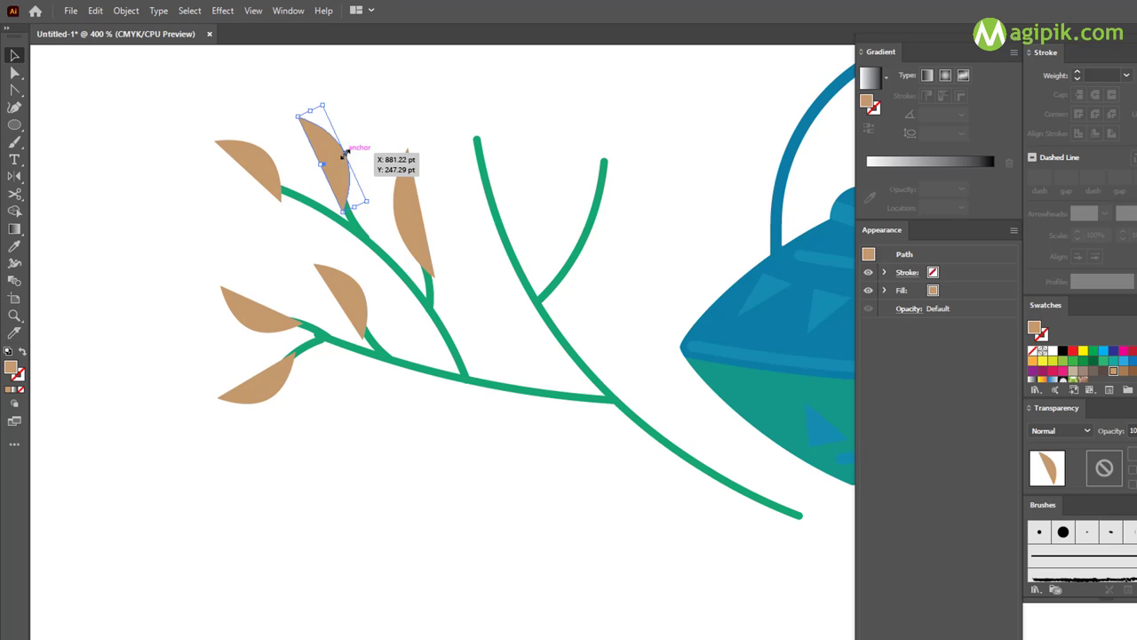
{"action": "left_click", "coordinate": [398, 216]}
{"action": "left_click", "coordinate": [253, 169]}
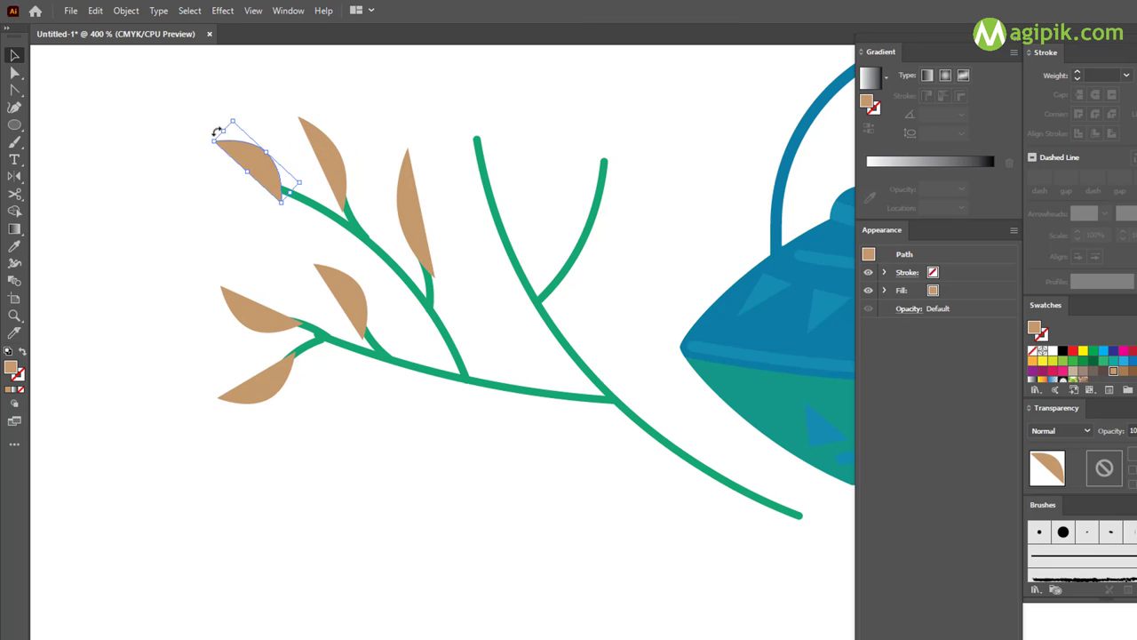
{"action": "left_click_drag", "start_coordinate": [267, 152], "coordinate": [257, 144]}
{"action": "left_click_drag", "start_coordinate": [323, 295], "coordinate": [323, 249]}
{"action": "left_click", "coordinate": [266, 317]}
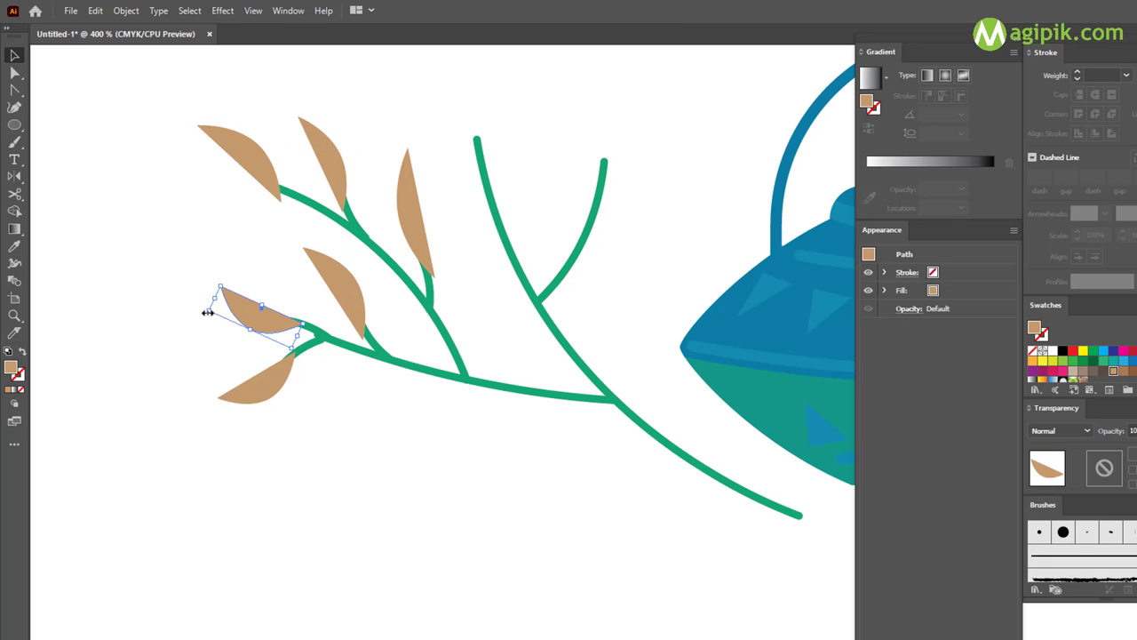
{"action": "left_click_drag", "start_coordinate": [208, 310], "coordinate": [204, 312]}
{"action": "left_click", "coordinate": [266, 391]}
{"action": "left_click_drag", "start_coordinate": [219, 399], "coordinate": [233, 399]}
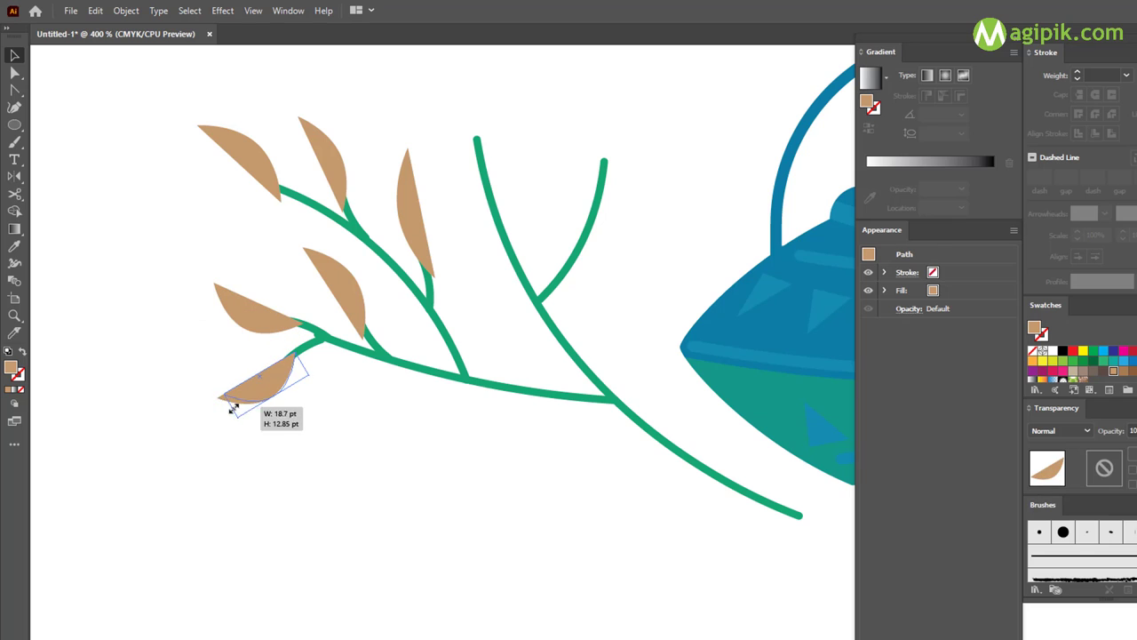
Copy the upright leaf onto the right branch tip and view the whole scene
{"action": "left_click", "coordinate": [406, 224]}
{"action": "mouse_move", "coordinate": [325, 167]}
{"action": "left_mouse_down"}
{"action": "mouse_move", "coordinate": [468, 122]}
{"action": "mouse_move", "coordinate": [462, 64]}
{"action": "mouse_move", "coordinate": [469, 119]}
{"action": "mouse_move", "coordinate": [602, 140]}
{"action": "left_mouse_up"}
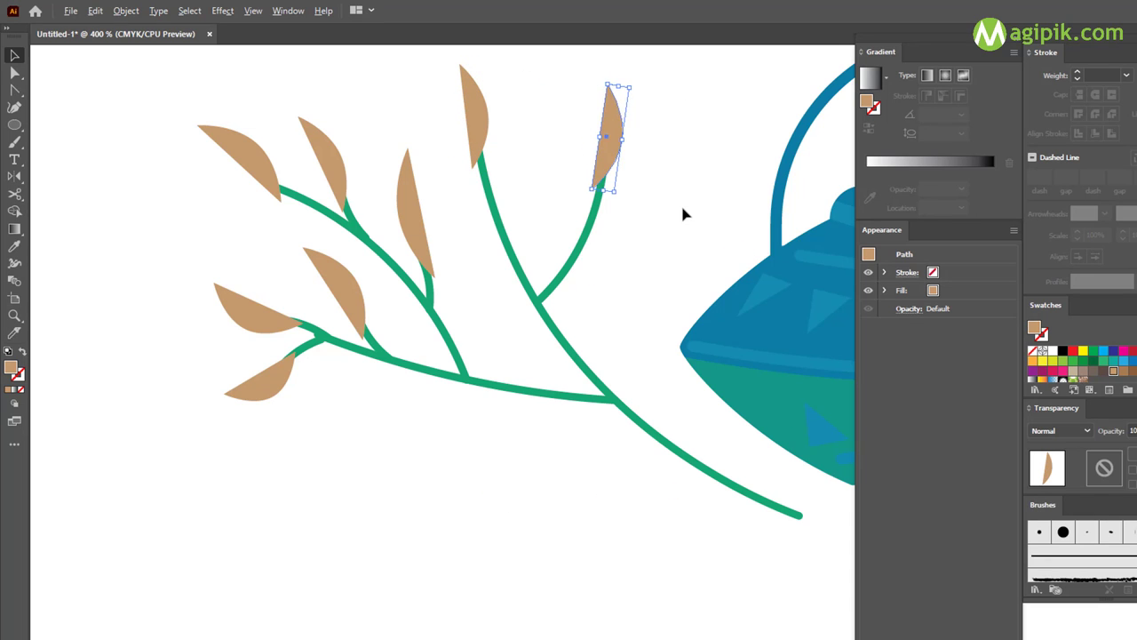
{"action": "key", "text": "ctrl+minus"}
{"action": "key", "text": "ctrl+minus"}
{"action": "key", "text": "ctrl+minus"}
Zoom in on the right-hand curve beside the spout and sample its green stroke style
{"action": "scroll", "coordinate": [684, 211], "scroll_direction": "right", "scroll_amount": 5}
{"action": "left_click", "coordinate": [675, 299]}
{"action": "scroll", "coordinate": [752, 287], "scroll_direction": "right", "scroll_amount": 2}
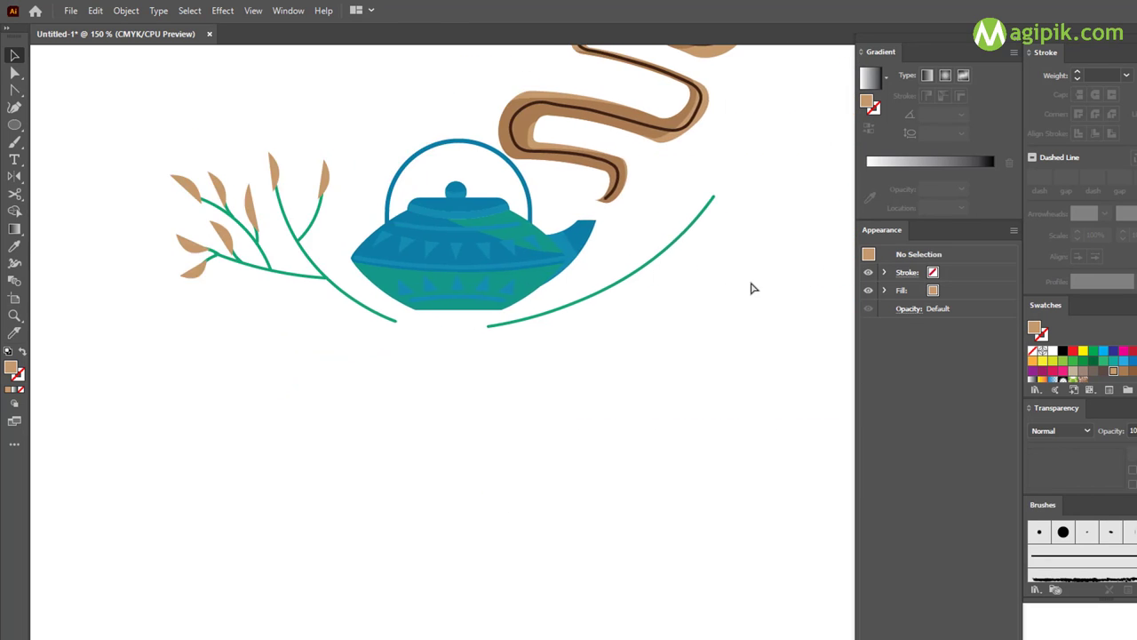
{"action": "key", "text": "ctrl+plus"}
{"action": "left_click", "coordinate": [582, 229]}
{"action": "scroll", "coordinate": [616, 243], "scroll_direction": "up", "scroll_amount": 1}
{"action": "left_click", "coordinate": [36, 105]}
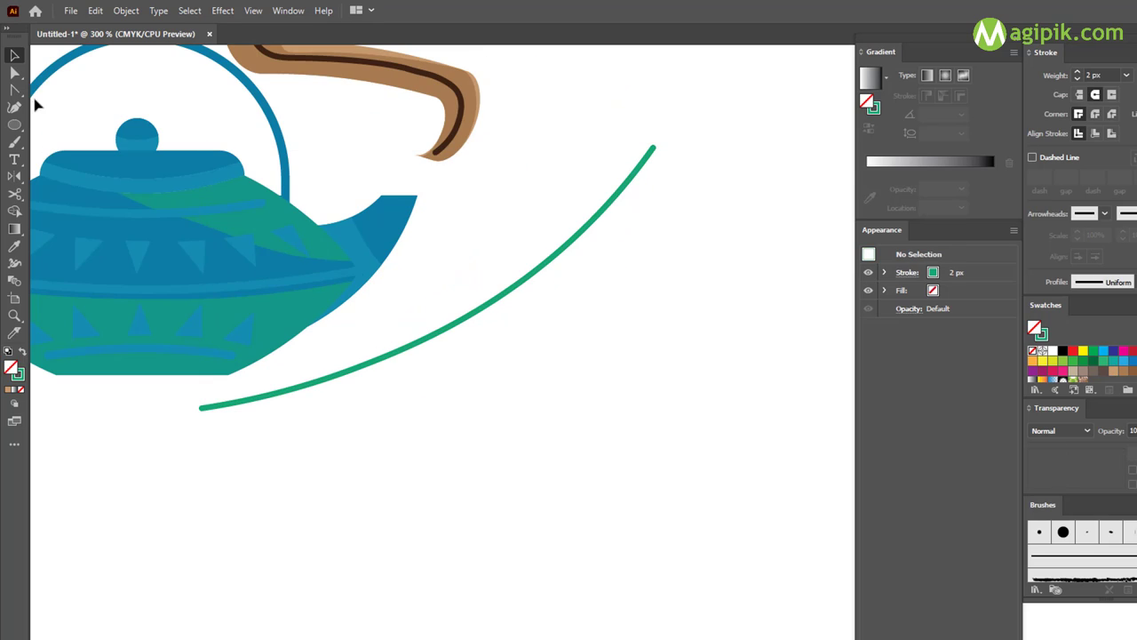
Draw two curved twigs off the curve, one branching right and one curving upward
{"action": "left_click", "coordinate": [442, 331]}
{"action": "left_click_drag", "start_coordinate": [628, 341], "coordinate": [621, 357]}
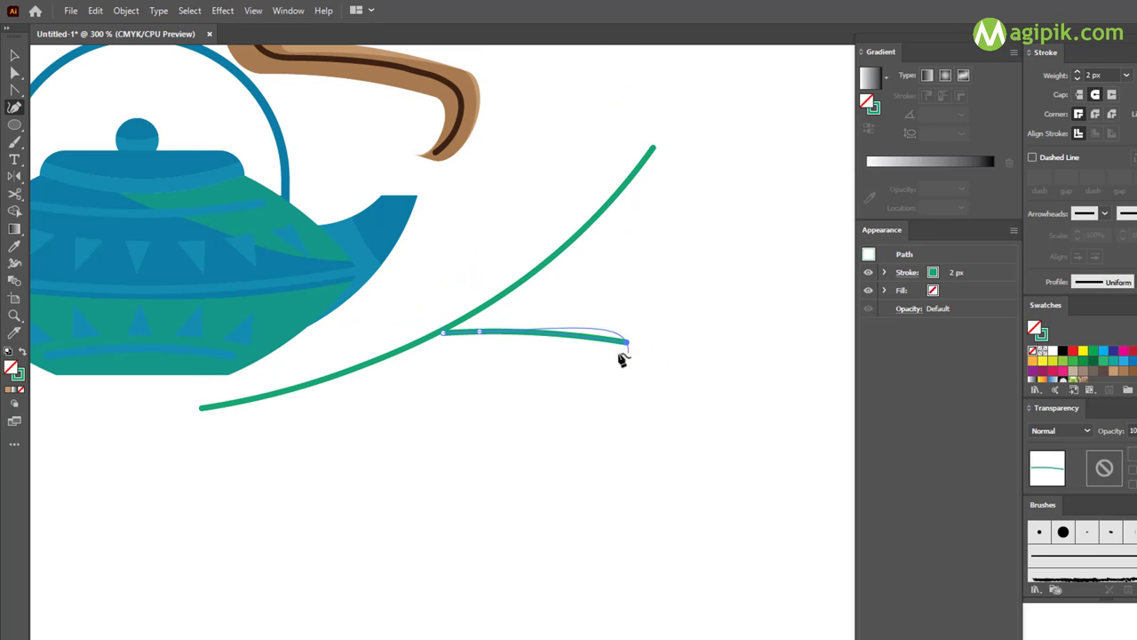
{"action": "left_click", "coordinate": [564, 290], "text": "ctrl"}
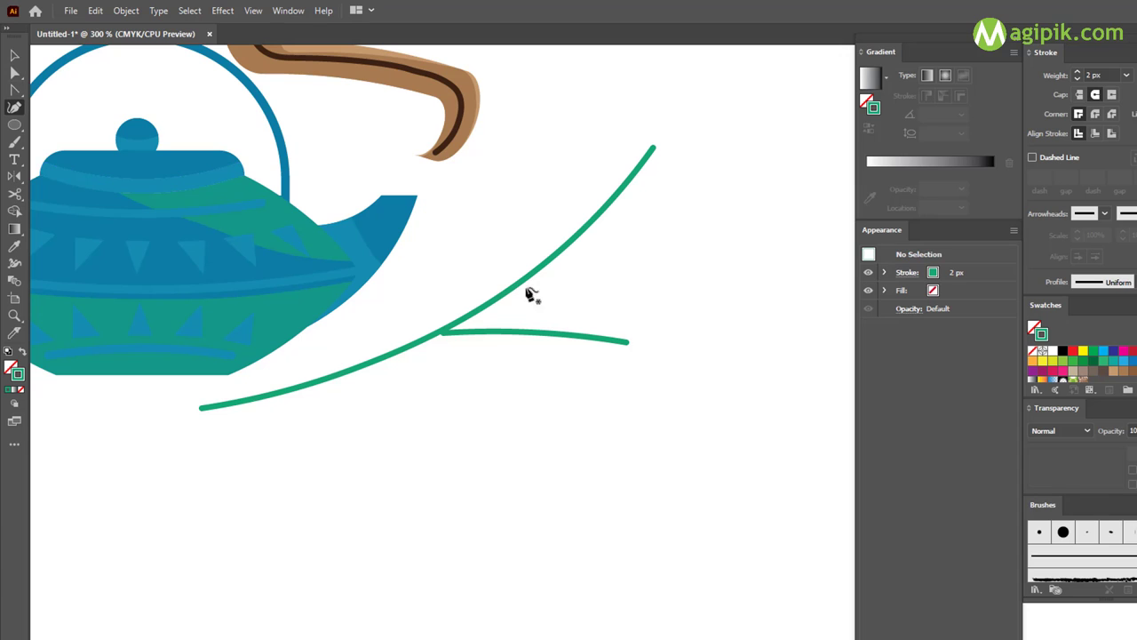
{"action": "left_click", "coordinate": [524, 278]}
{"action": "left_click_drag", "start_coordinate": [551, 107], "coordinate": [552, 84]}
{"action": "key", "text": "v"}
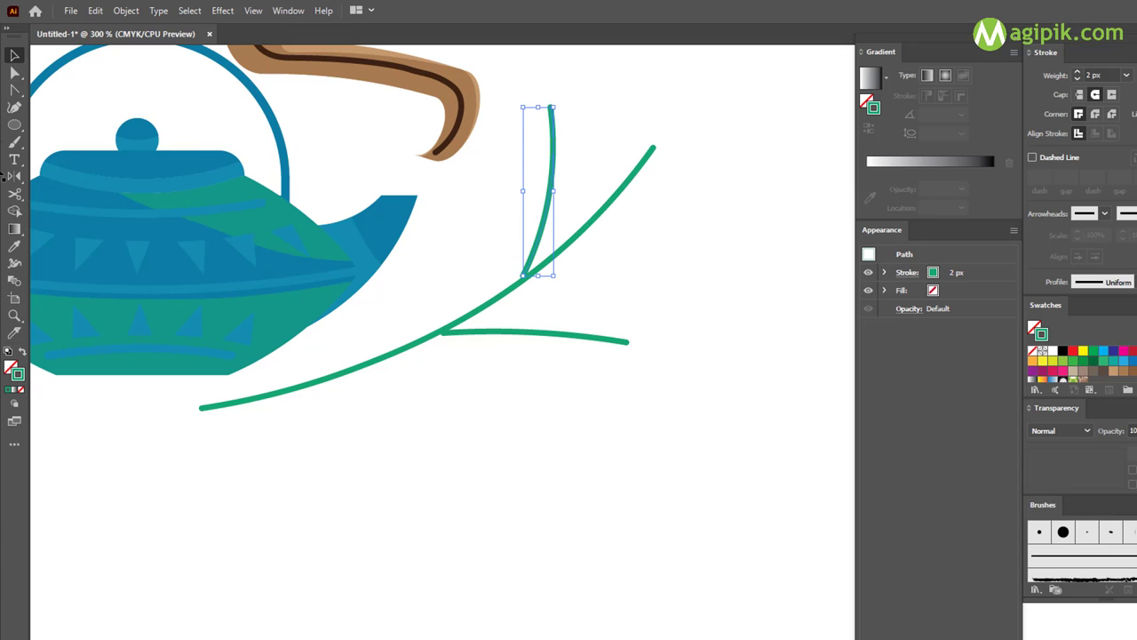
{"action": "left_click", "coordinate": [324, 211]}
Move a brown leaf over onto the top of the new upright twig
{"action": "scroll", "coordinate": [243, 188], "scroll_direction": "left", "scroll_amount": 5}
{"action": "left_click_drag", "start_coordinate": [73, 109], "coordinate": [747, 89]}
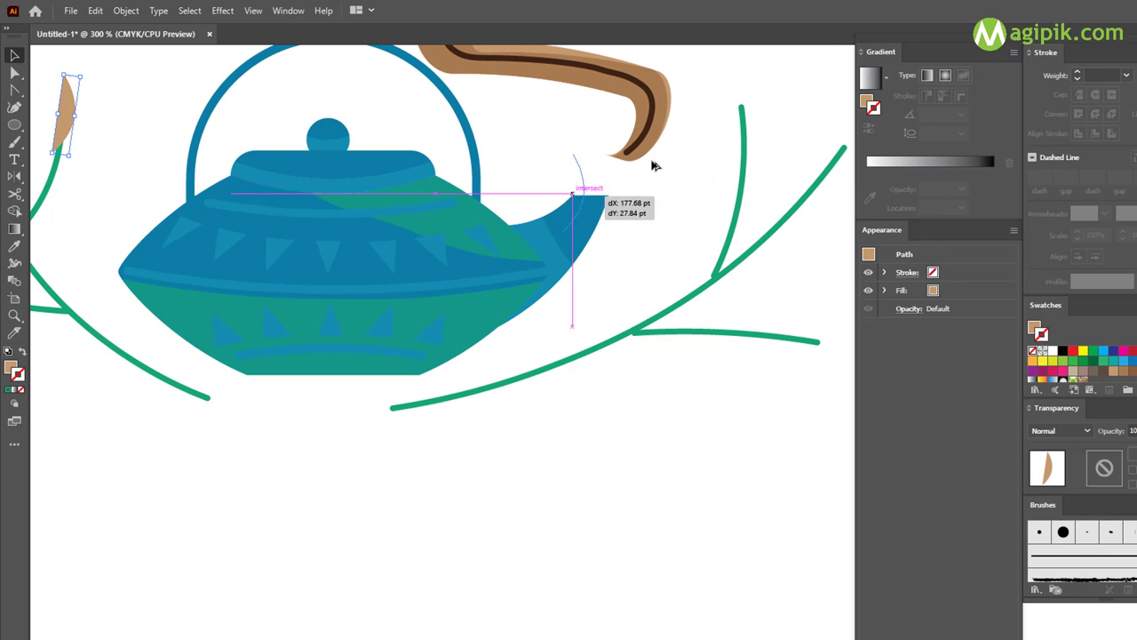
{"action": "scroll", "coordinate": [746, 88], "scroll_direction": "up", "scroll_amount": 2}
{"action": "scroll", "coordinate": [738, 116], "scroll_direction": "right", "scroll_amount": 2}
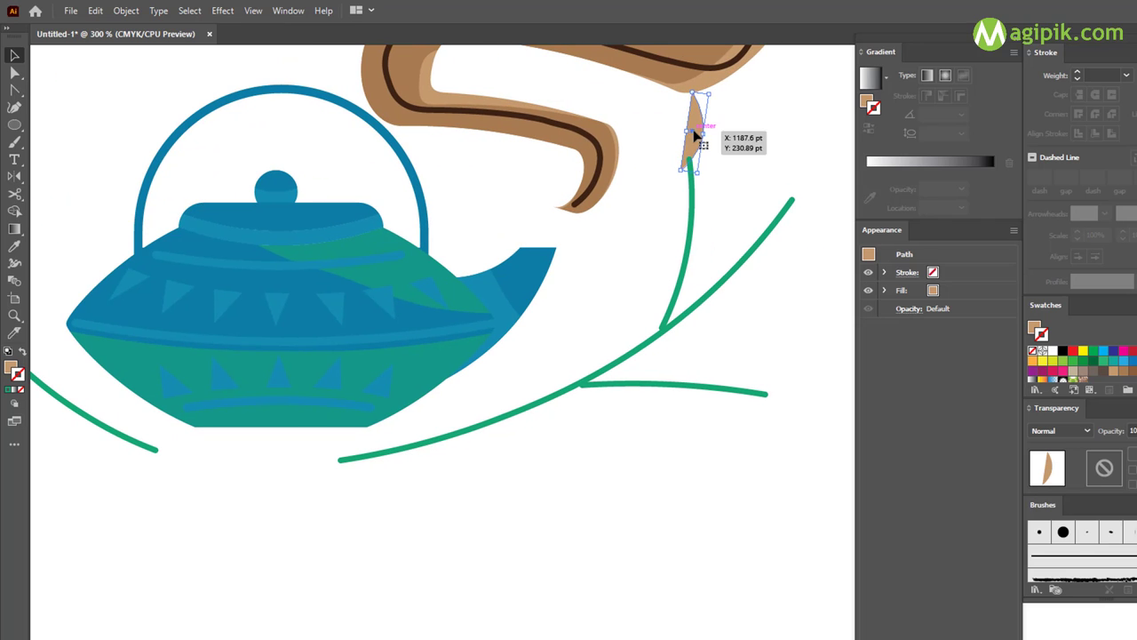
{"action": "left_click_drag", "start_coordinate": [746, 89], "coordinate": [696, 153]}
Rotate another leaf to lie along the lower stem, nudge it into place, and zoom out to 150%
{"action": "scroll", "coordinate": [702, 158], "scroll_direction": "right", "scroll_amount": 1}
{"action": "scroll", "coordinate": [622, 165], "scroll_direction": "right", "scroll_amount": 2}
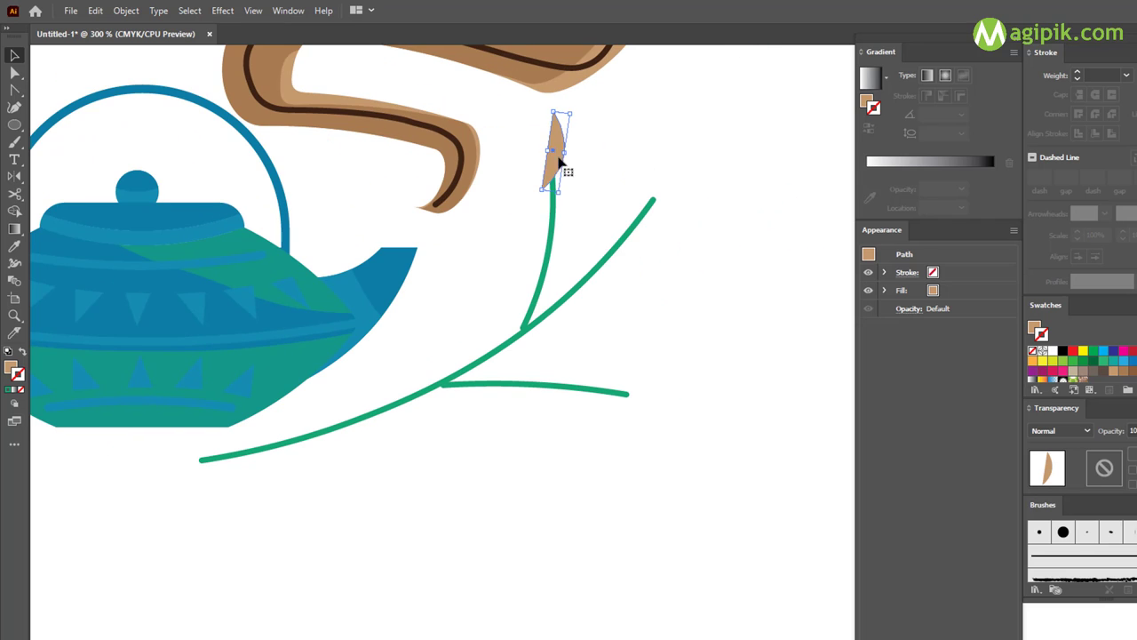
{"action": "mouse_move", "coordinate": [558, 172]}
{"action": "left_mouse_down"}
{"action": "mouse_move", "coordinate": [560, 253]}
{"action": "mouse_move", "coordinate": [672, 190]}
{"action": "mouse_move", "coordinate": [662, 204]}
{"action": "mouse_move", "coordinate": [711, 195]}
{"action": "mouse_move", "coordinate": [700, 182]}
{"action": "mouse_move", "coordinate": [626, 375]}
{"action": "mouse_move", "coordinate": [631, 400]}
{"action": "left_mouse_up"}
{"action": "mouse_move", "coordinate": [663, 355]}
{"action": "left_mouse_down"}
{"action": "mouse_move", "coordinate": [711, 383]}
{"action": "mouse_move", "coordinate": [672, 376]}
{"action": "mouse_move", "coordinate": [634, 401]}
{"action": "mouse_move", "coordinate": [555, 353]}
{"action": "mouse_move", "coordinate": [634, 294]}
{"action": "mouse_move", "coordinate": [453, 336]}
{"action": "mouse_move", "coordinate": [427, 391]}
{"action": "left_mouse_up"}
{"action": "left_click", "coordinate": [647, 402]}
{"action": "left_click_drag", "start_coordinate": [453, 348], "coordinate": [469, 340]}
{"action": "left_click", "coordinate": [507, 404]}
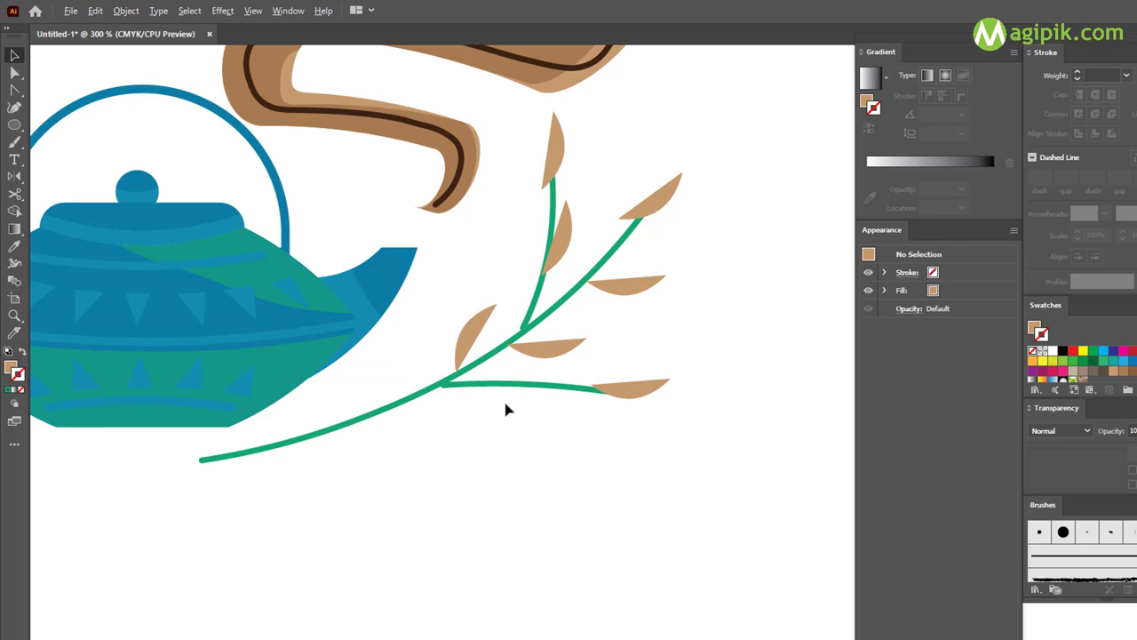
{"action": "key", "text": "ctrl+minus"}
{"action": "key", "text": "ctrl+minus"}
{"action": "scroll", "coordinate": [362, 430], "scroll_direction": "down", "scroll_amount": 3}
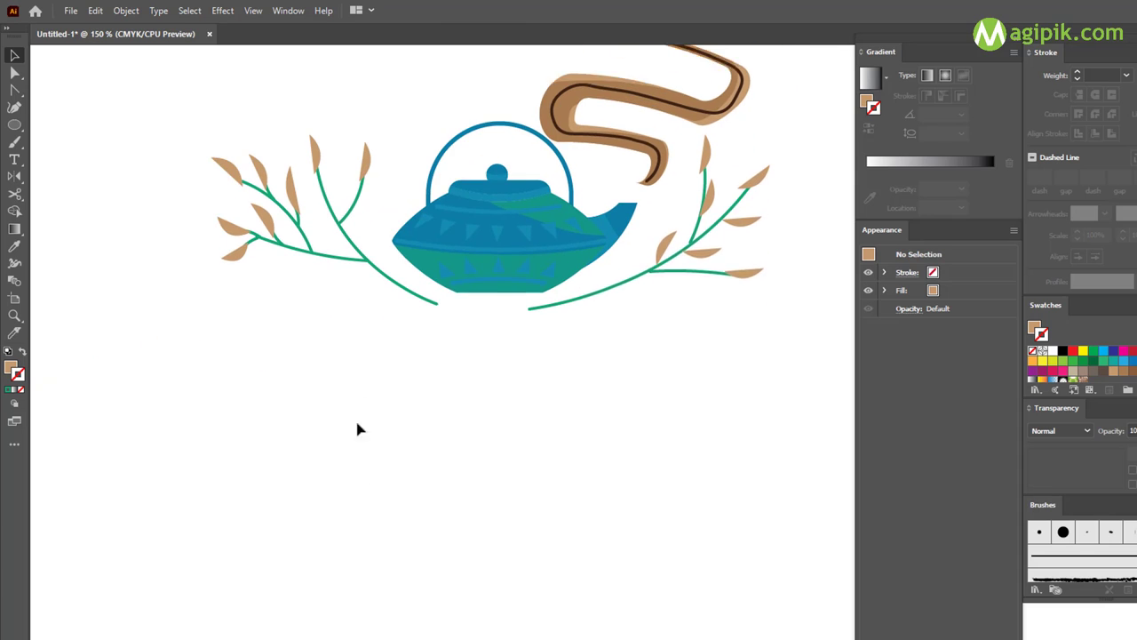
Draw a straight horizontal ground line from below the branches to right of the teapot
{"action": "left_click", "coordinate": [16, 90]}
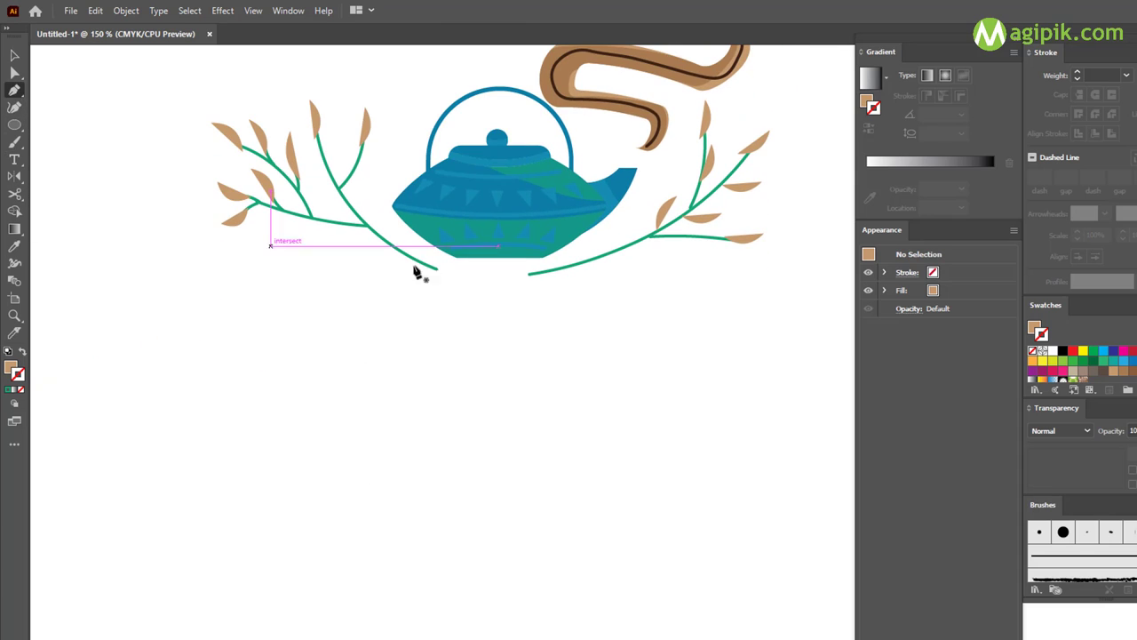
{"action": "left_click", "coordinate": [192, 258]}
{"action": "key", "text": "ctrl+z"}
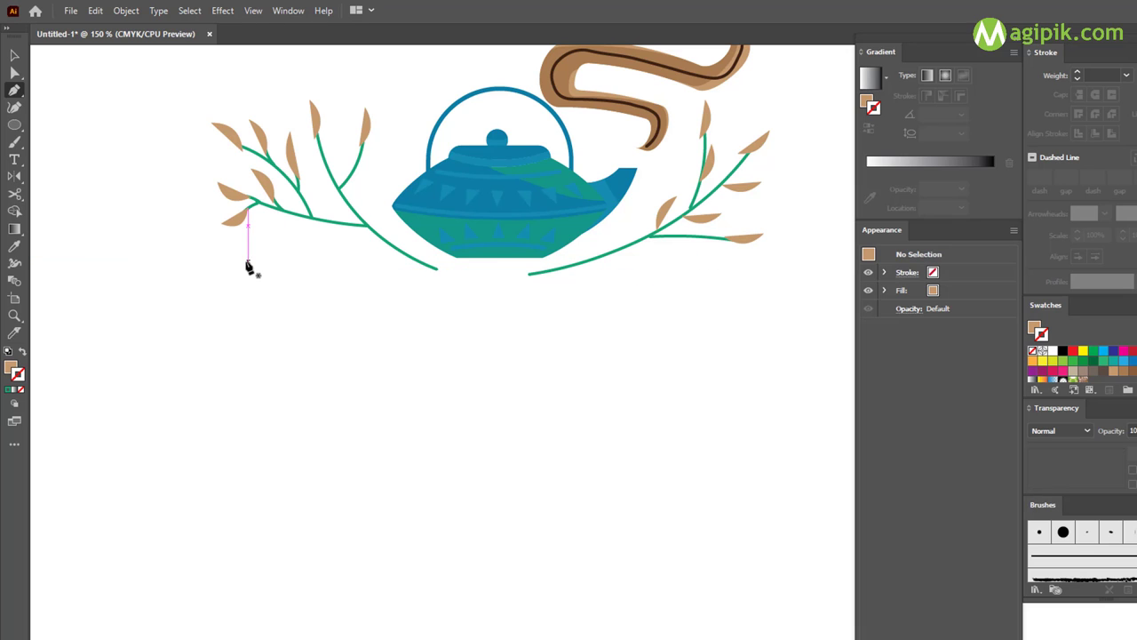
{"action": "left_click", "coordinate": [248, 262]}
{"action": "left_click", "coordinate": [776, 261]}
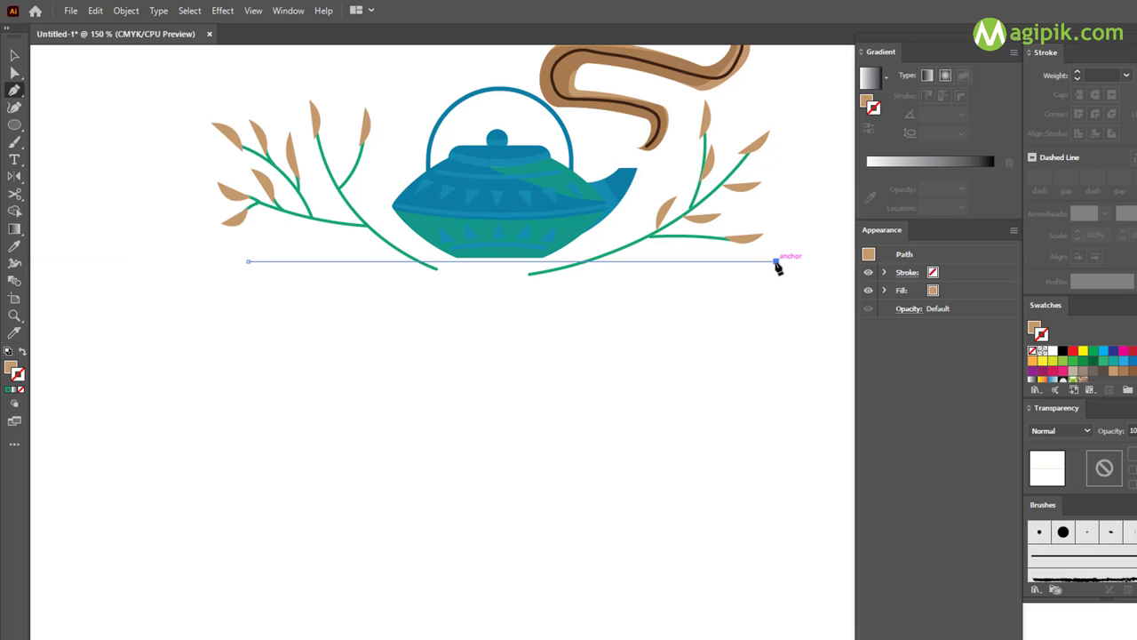
Give the line the green stem stroke and move it up just under the teapot
{"action": "key", "text": "i"}
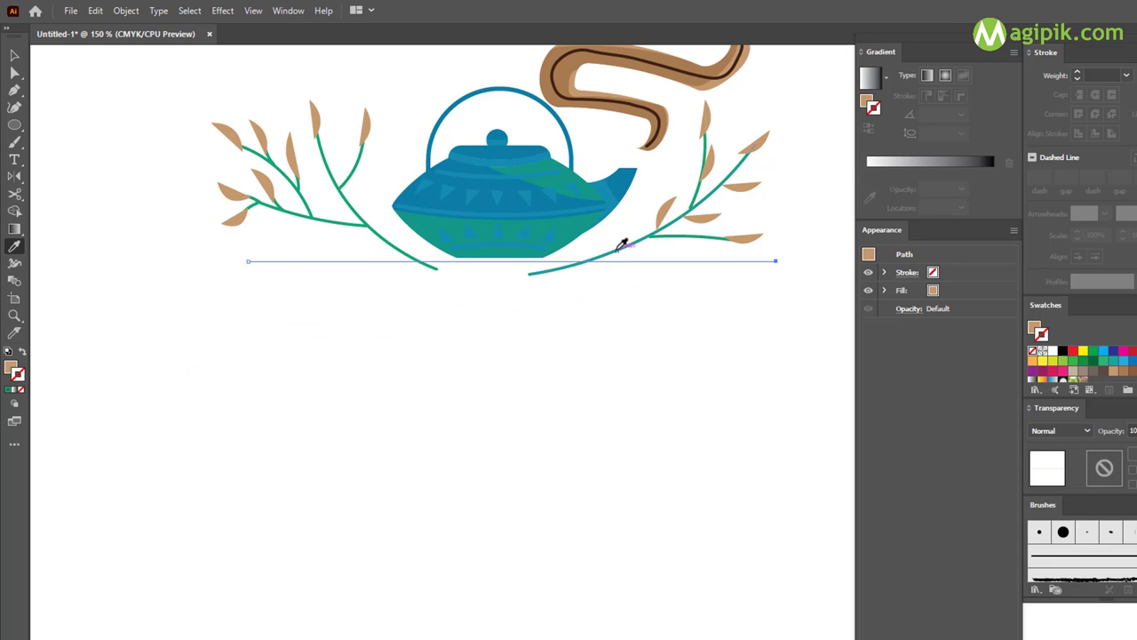
{"action": "left_click", "coordinate": [617, 252]}
{"action": "key", "text": "v"}
{"action": "scroll", "coordinate": [471, 287], "scroll_direction": "up", "scroll_amount": 1}
{"action": "left_click_drag", "start_coordinate": [525, 256], "coordinate": [524, 248]}
{"action": "left_click", "coordinate": [507, 315]}
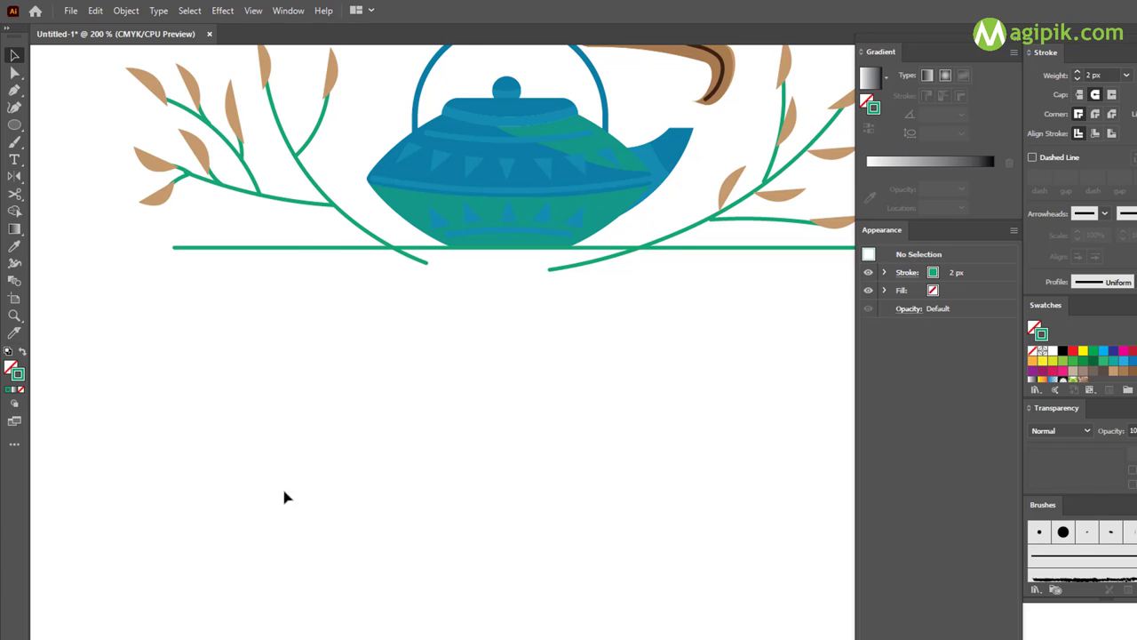
{"action": "scroll", "coordinate": [412, 366], "scroll_direction": "down", "scroll_amount": 1}
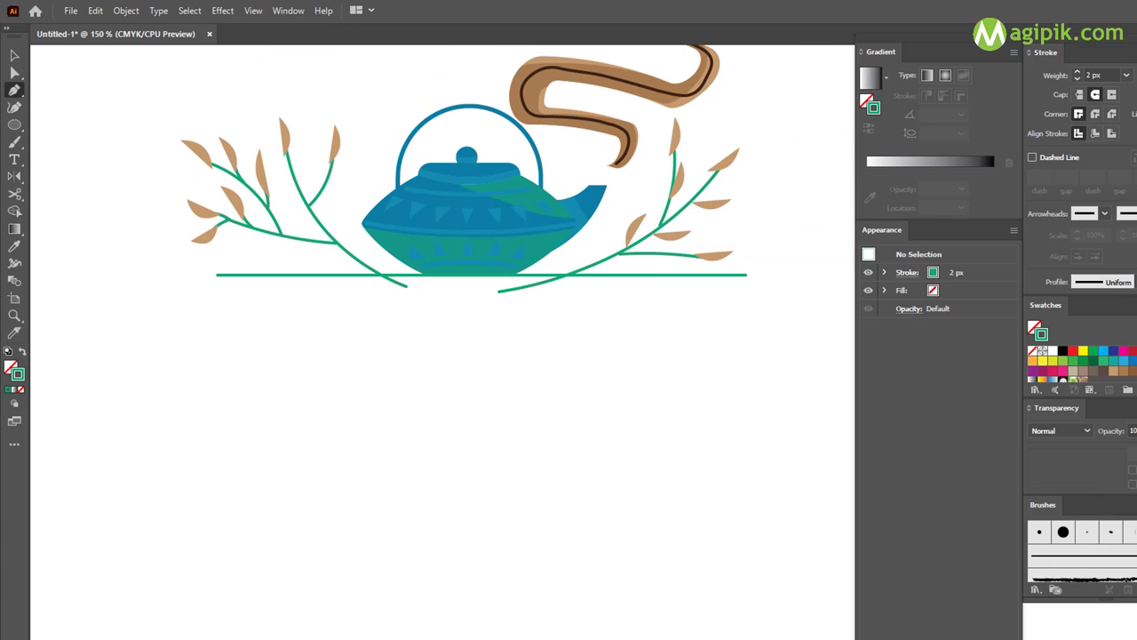
Draw a second long ground line and a short line at the lower left, nudging it up
{"action": "left_click", "coordinate": [171, 291]}
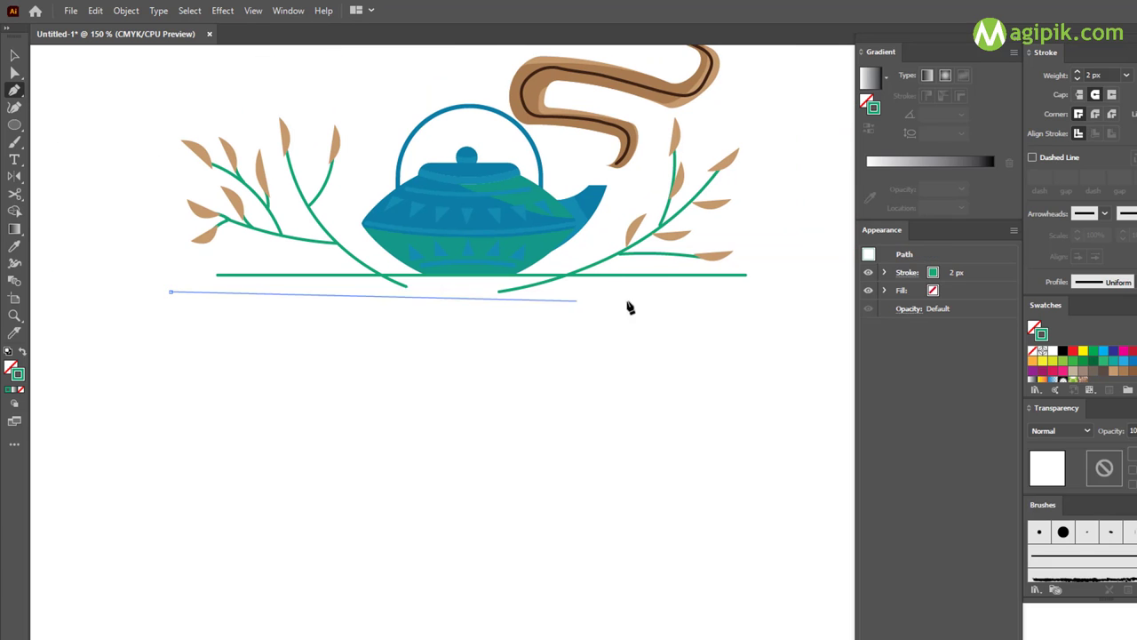
{"action": "key", "text": "v"}
{"action": "left_click", "coordinate": [46, 172]}
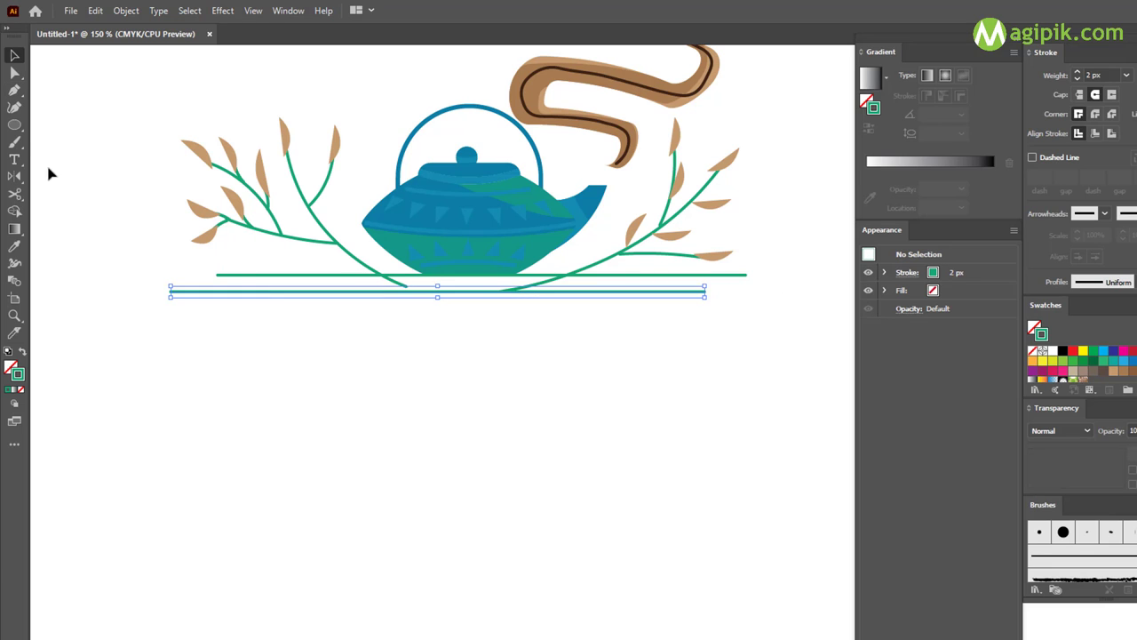
{"action": "left_click", "coordinate": [190, 318]}
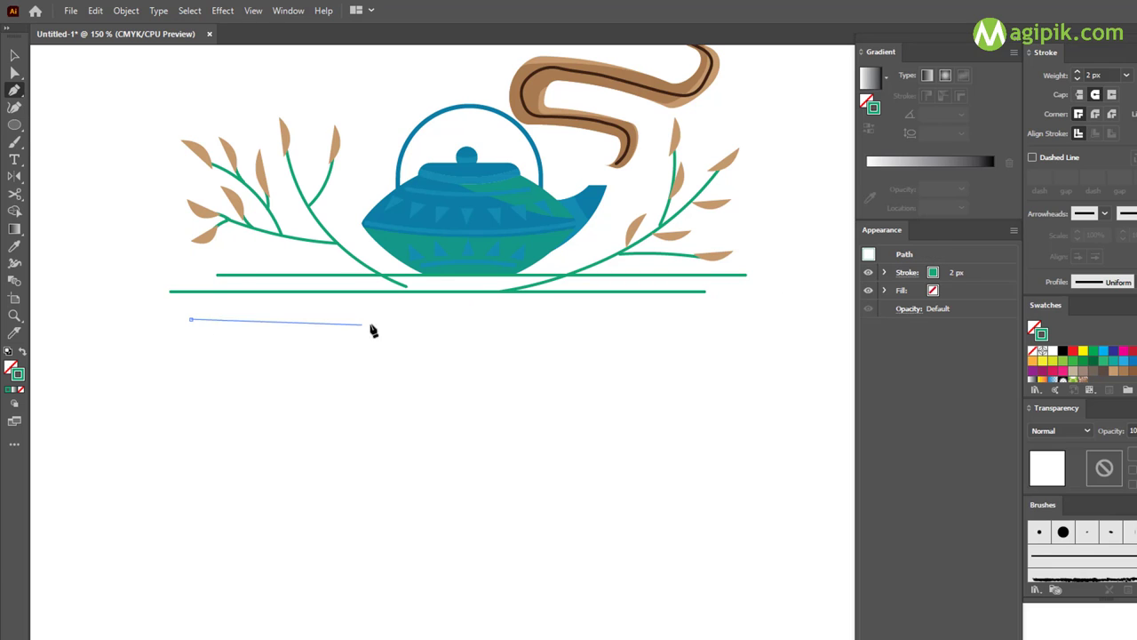
{"action": "left_click", "coordinate": [380, 318]}
{"action": "key", "text": "v"}
{"action": "left_click", "coordinate": [165, 274]}
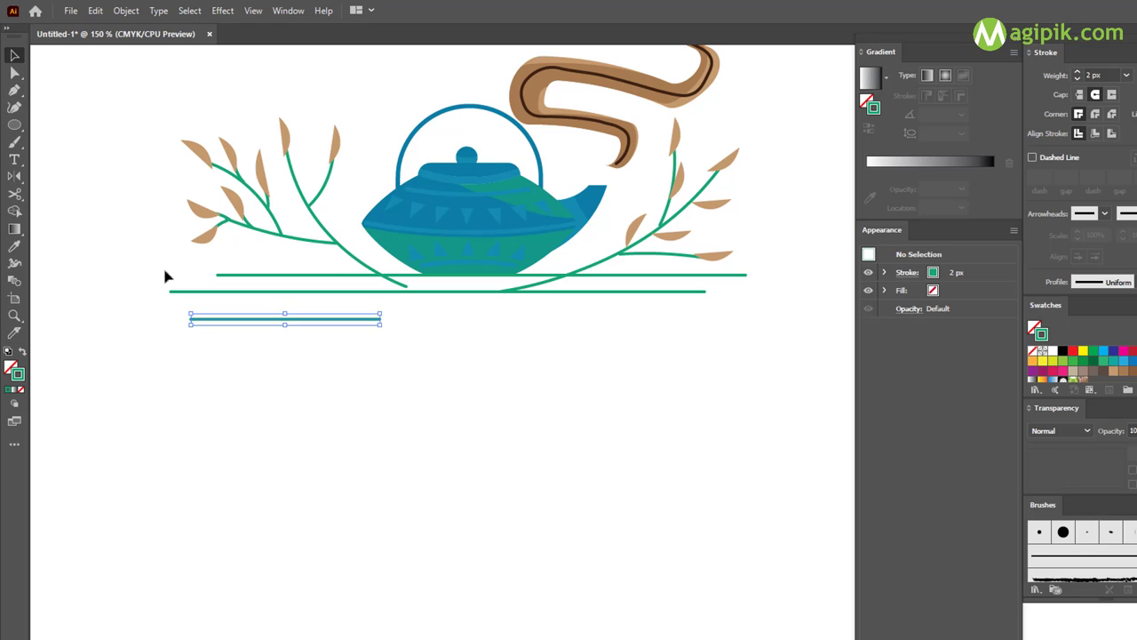
{"action": "left_click", "coordinate": [324, 320]}
{"action": "left_click_drag", "start_coordinate": [325, 326], "coordinate": [324, 319]}
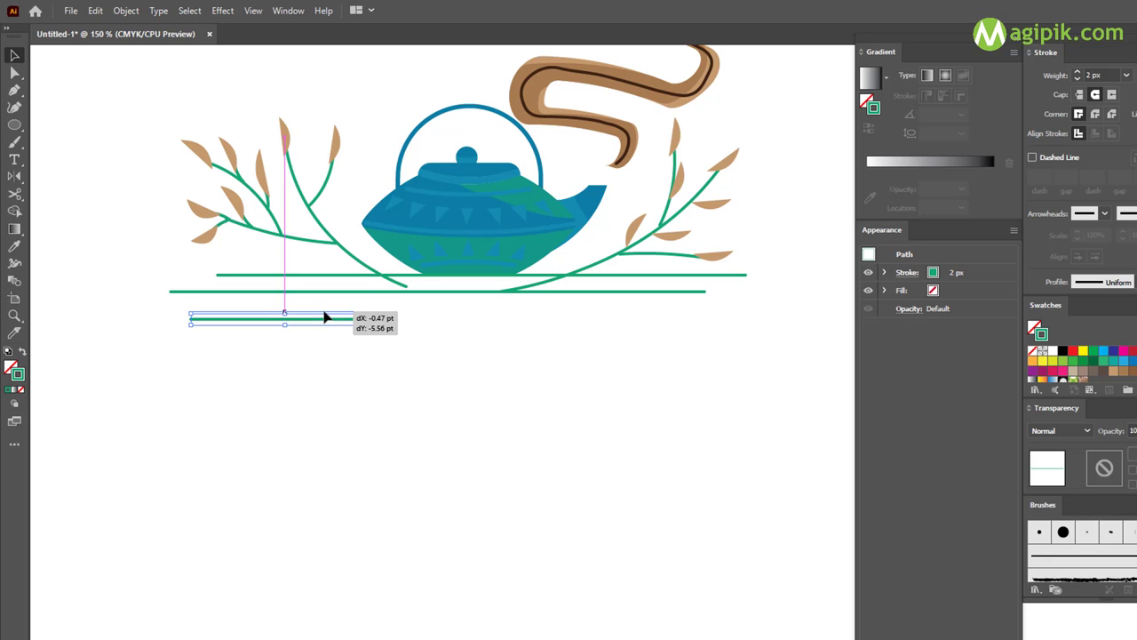
{"action": "left_click", "coordinate": [426, 355]}
Add a short dash below the teapot and a longer line to its right
{"action": "key", "text": "p"}
{"action": "left_click", "coordinate": [403, 311]}
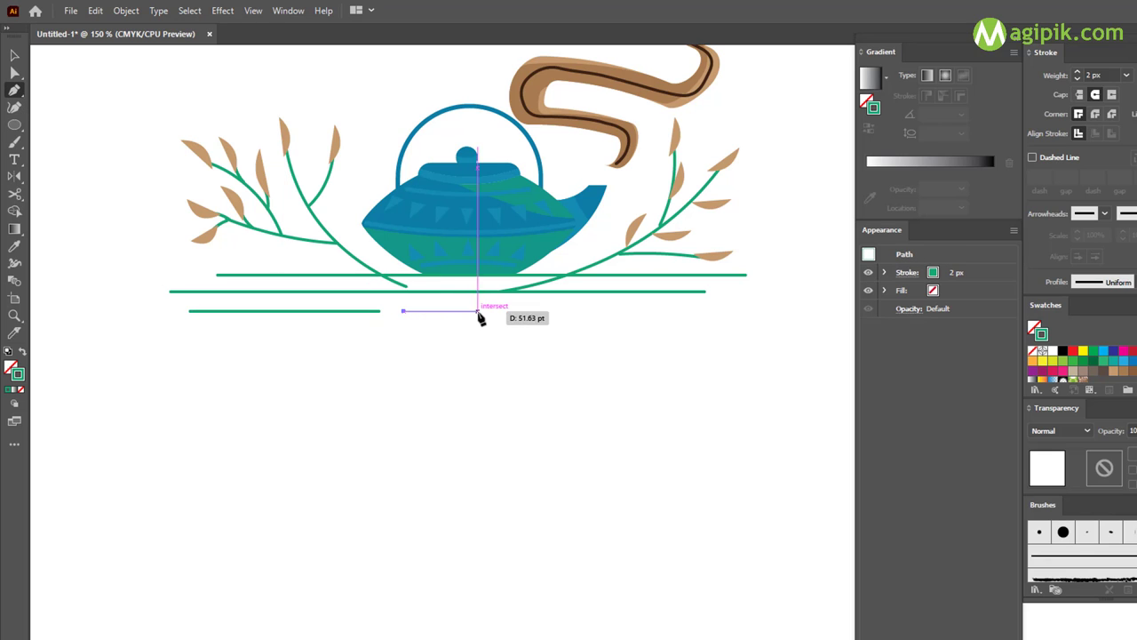
{"action": "left_click", "coordinate": [477, 311]}
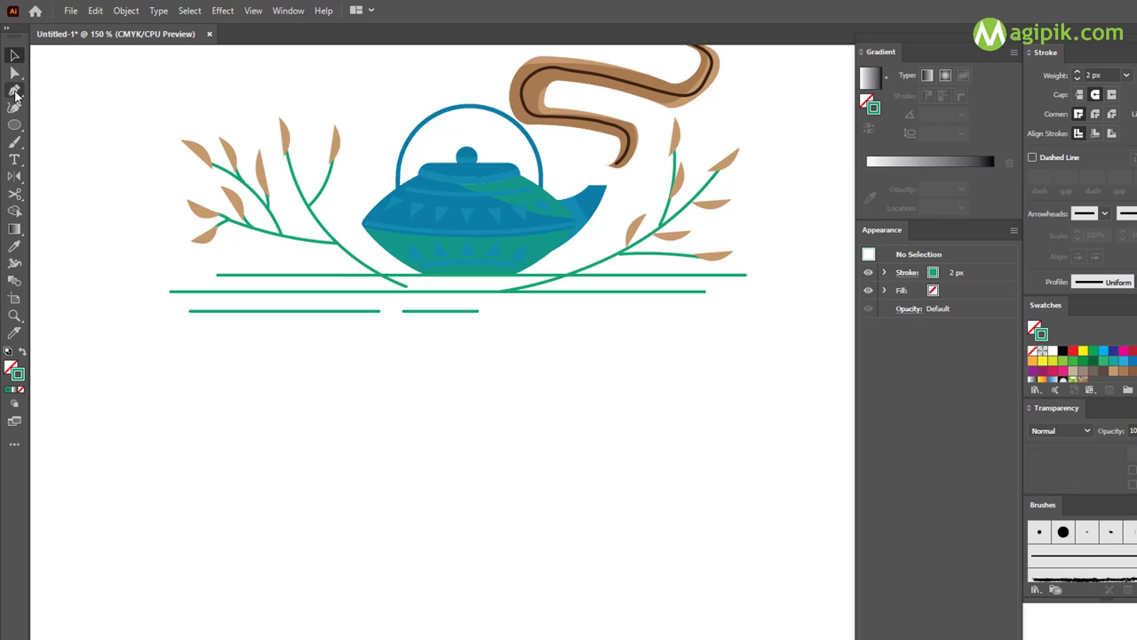
{"action": "left_click", "coordinate": [519, 311]}
{"action": "left_click", "coordinate": [805, 311]}
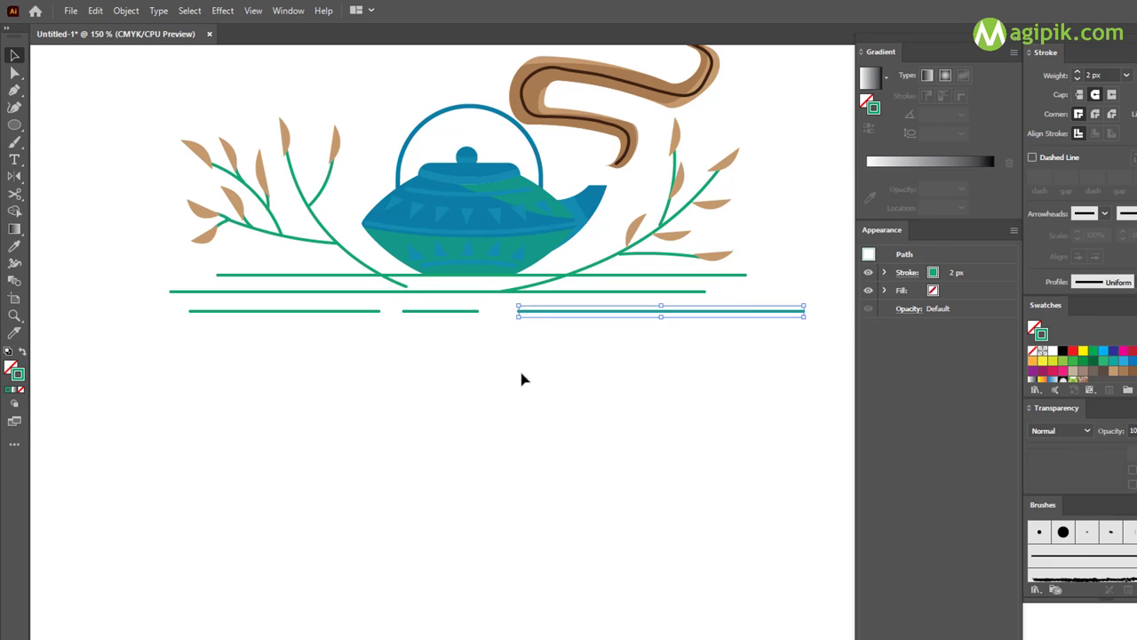
{"action": "left_click", "coordinate": [521, 366], "text": "ctrl"}
{"action": "scroll", "coordinate": [533, 401], "scroll_direction": "down", "scroll_amount": 1, "text": "alt"}
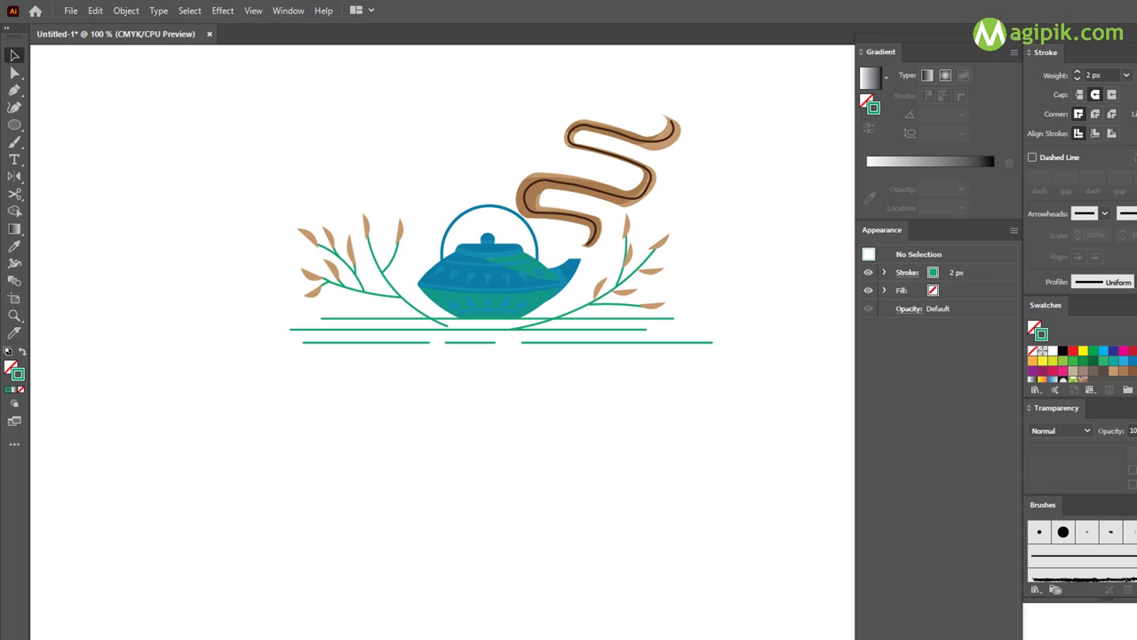
{"action": "scroll", "coordinate": [527, 520], "scroll_direction": "down", "scroll_amount": 1, "text": "alt"}
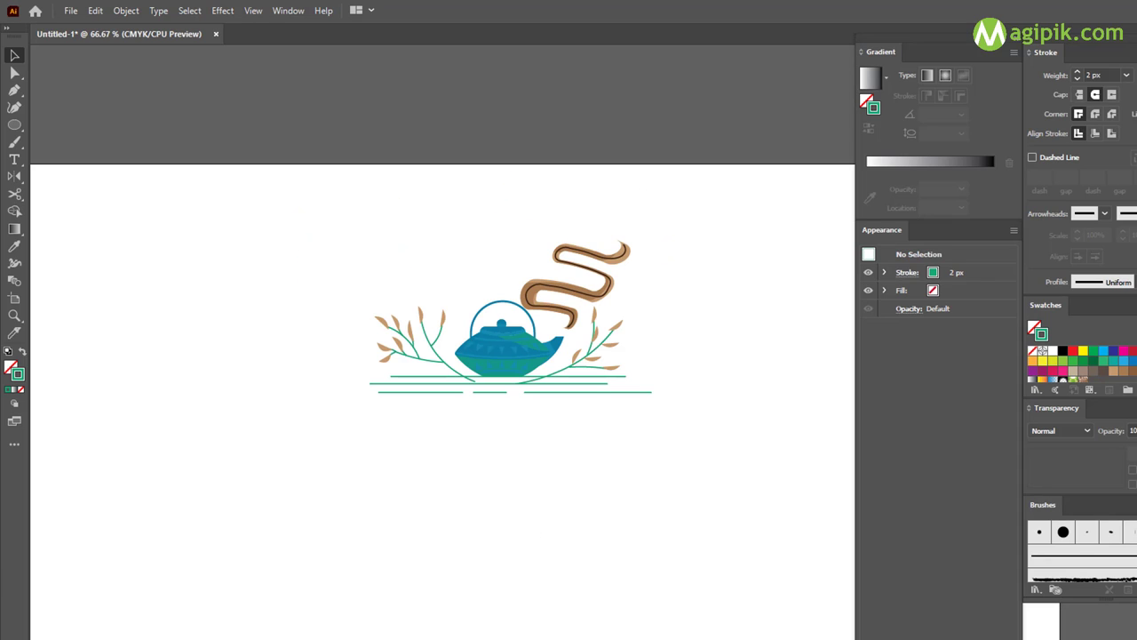
Draw a rectangle around the teapot, resize it to the ground line, and round its top into an arch
{"action": "mouse_move", "coordinate": [12, 128]}
{"action": "left_mouse_down"}
{"action": "mouse_move", "coordinate": [79, 133]}
{"action": "mouse_move", "coordinate": [78, 122]}
{"action": "left_mouse_up"}
{"action": "mouse_move", "coordinate": [337, 82]}
{"action": "left_mouse_down"}
{"action": "mouse_move", "coordinate": [616, 369]}
{"action": "mouse_move", "coordinate": [681, 503]}
{"action": "left_mouse_up"}
{"action": "left_click_drag", "start_coordinate": [507, 503], "coordinate": [508, 376]}
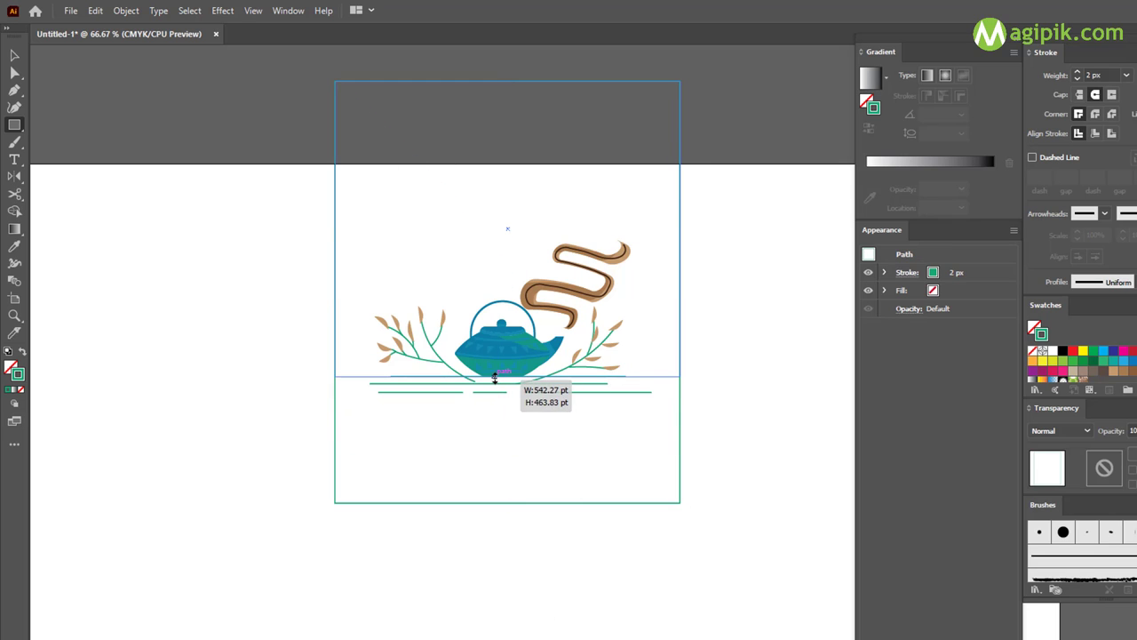
{"action": "left_click_drag", "start_coordinate": [681, 228], "coordinate": [598, 238]}
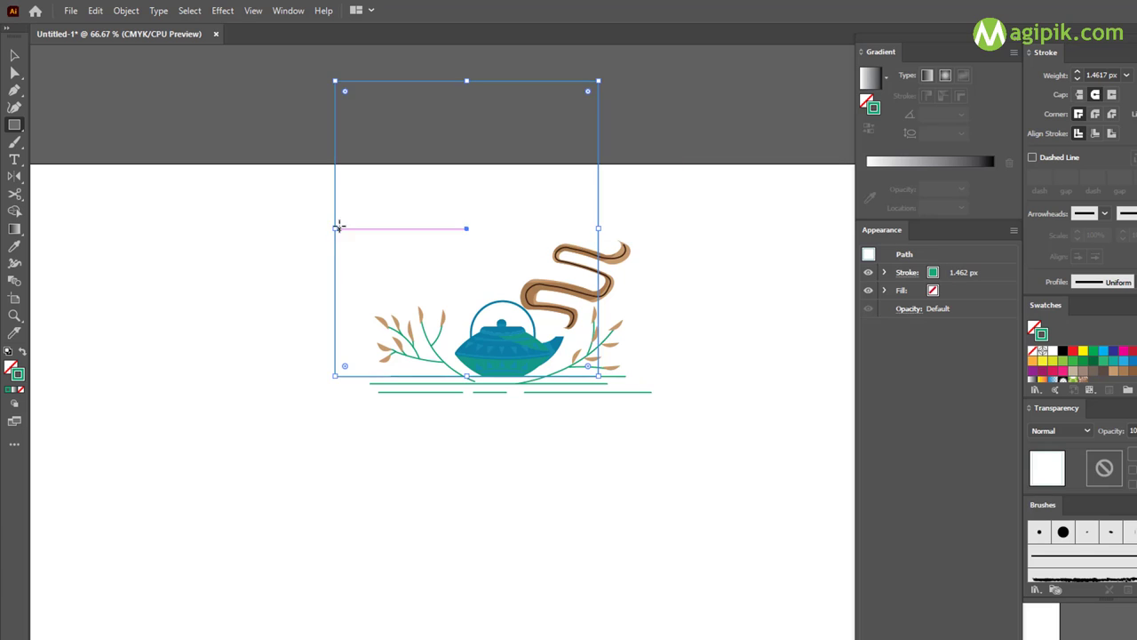
{"action": "left_click_drag", "start_coordinate": [336, 229], "coordinate": [409, 229]}
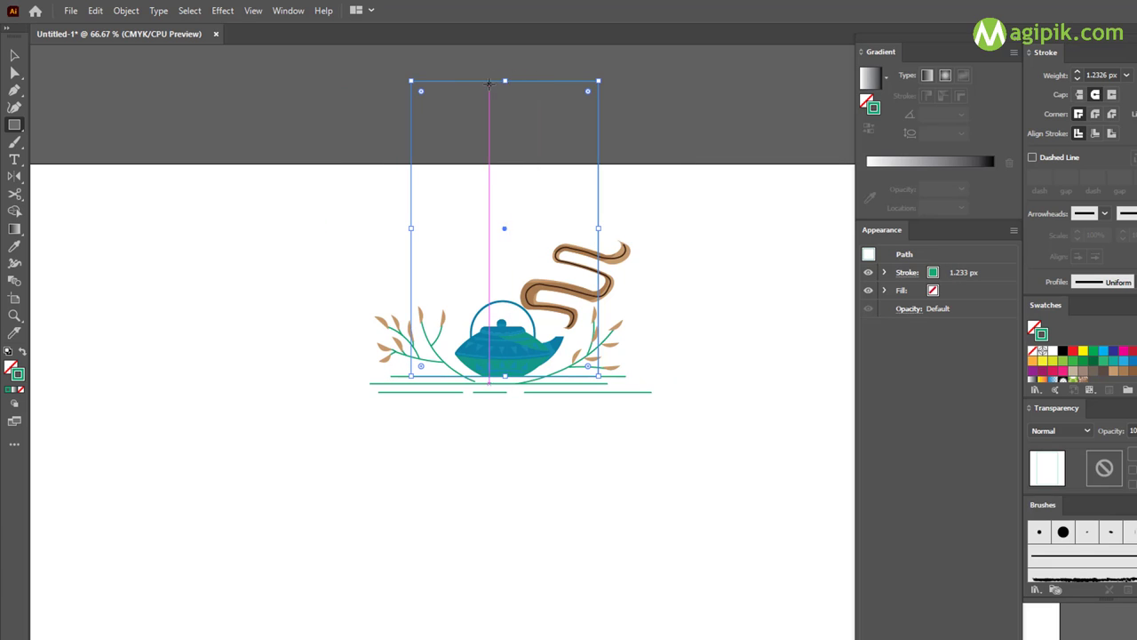
{"action": "left_click_drag", "start_coordinate": [506, 81], "coordinate": [505, 141]}
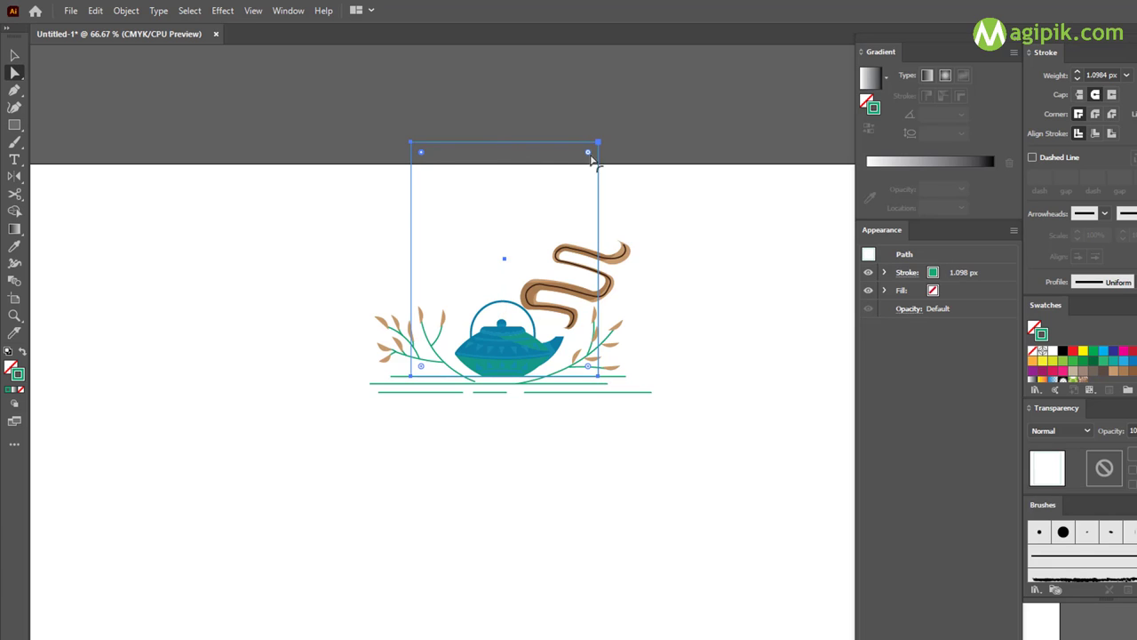
{"action": "left_click_drag", "start_coordinate": [588, 153], "coordinate": [537, 206]}
Fill the arch dark purple #452e59 with no outline and send it to the back
{"action": "key", "text": "v"}
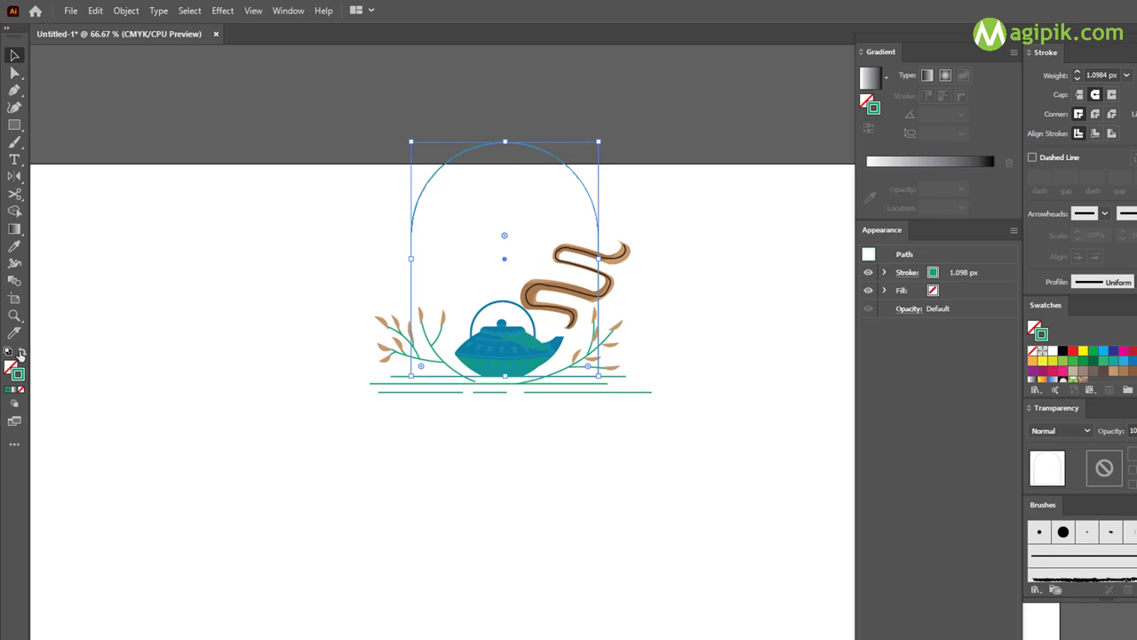
{"action": "left_click", "coordinate": [22, 352]}
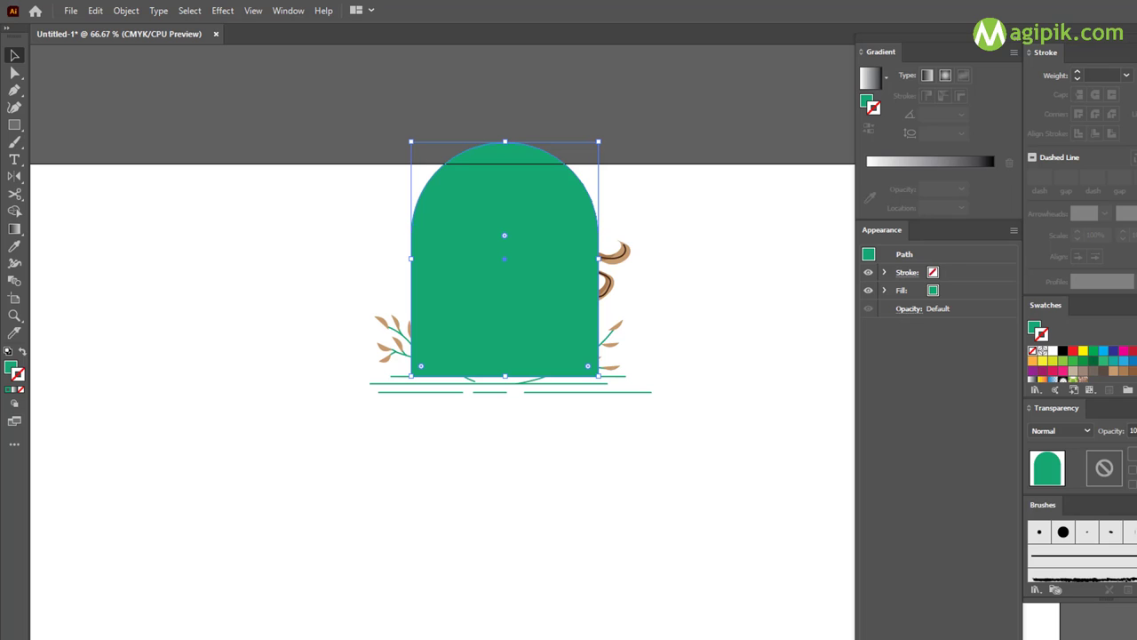
{"action": "key", "text": "period"}
{"action": "left_click", "coordinate": [23, 352]}
{"action": "left_click", "coordinate": [21, 389]}
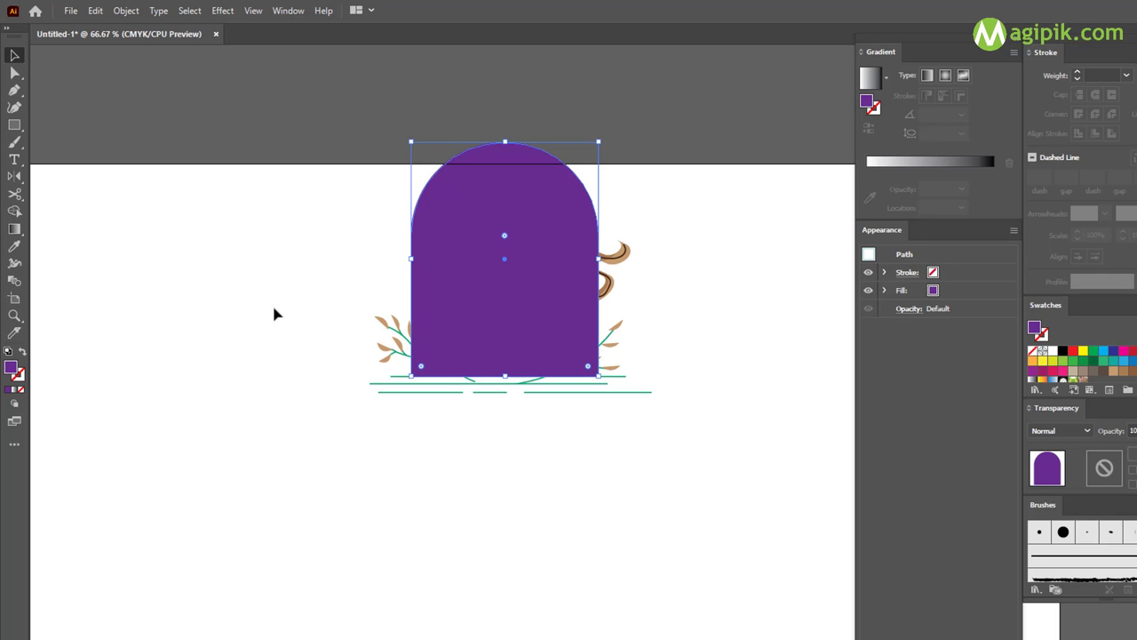
{"action": "key", "text": "ctrl+shift+bracketleft"}
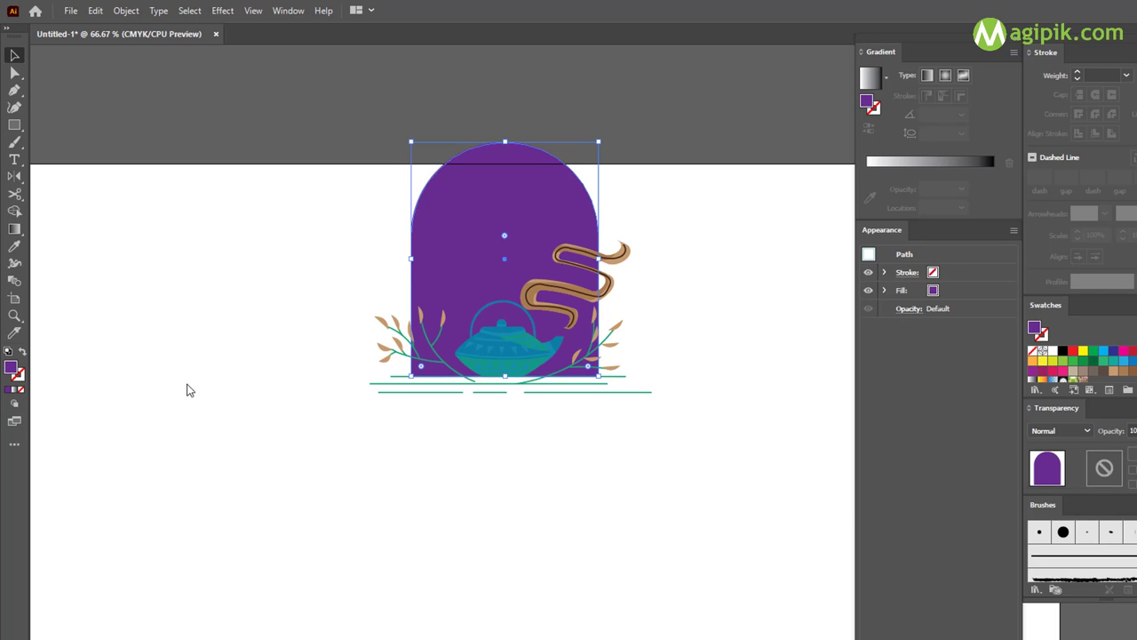
{"action": "double_click", "coordinate": [12, 366]}
{"action": "mouse_move", "coordinate": [827, 368]}
{"action": "left_mouse_down"}
{"action": "mouse_move", "coordinate": [812, 417]}
{"action": "mouse_move", "coordinate": [791, 398]}
{"action": "left_mouse_up"}
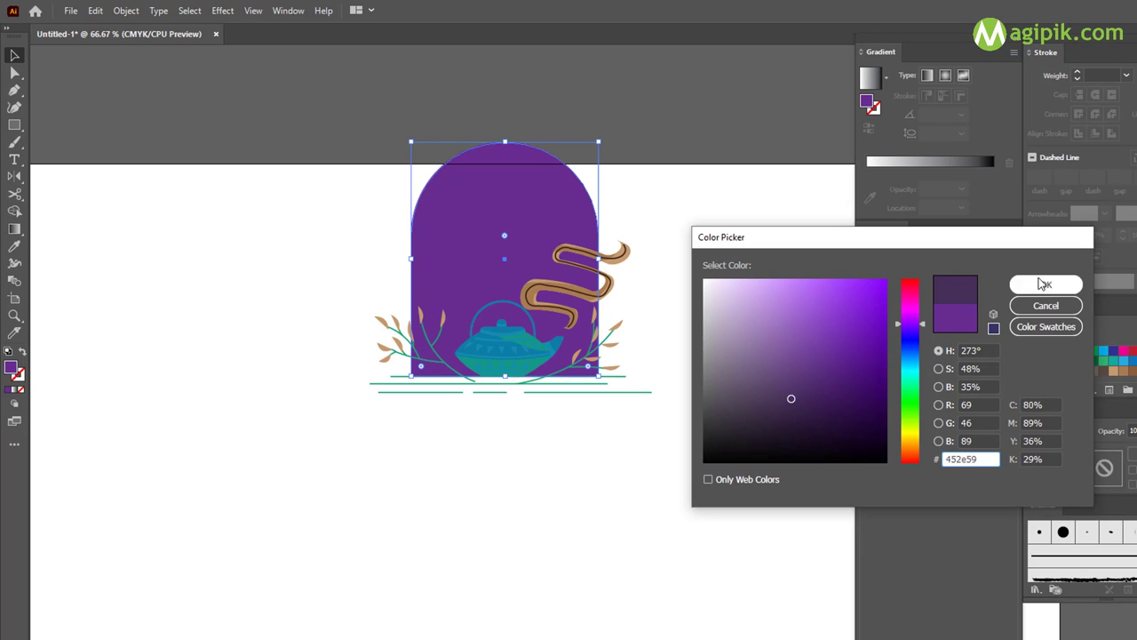
{"action": "left_click", "coordinate": [1044, 284]}
{"action": "left_click", "coordinate": [634, 323]}
Draw a taller outline rectangle around the scene and round its top corners into an arch
{"action": "left_click", "coordinate": [16, 127]}
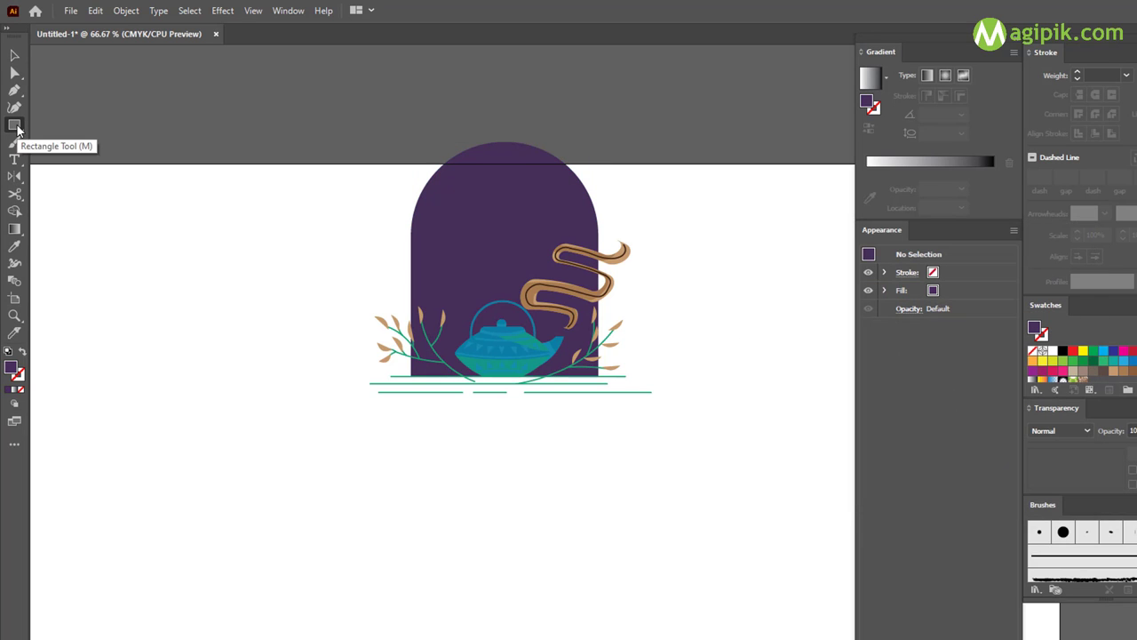
{"action": "left_click_drag", "start_coordinate": [385, 110], "coordinate": [631, 377]}
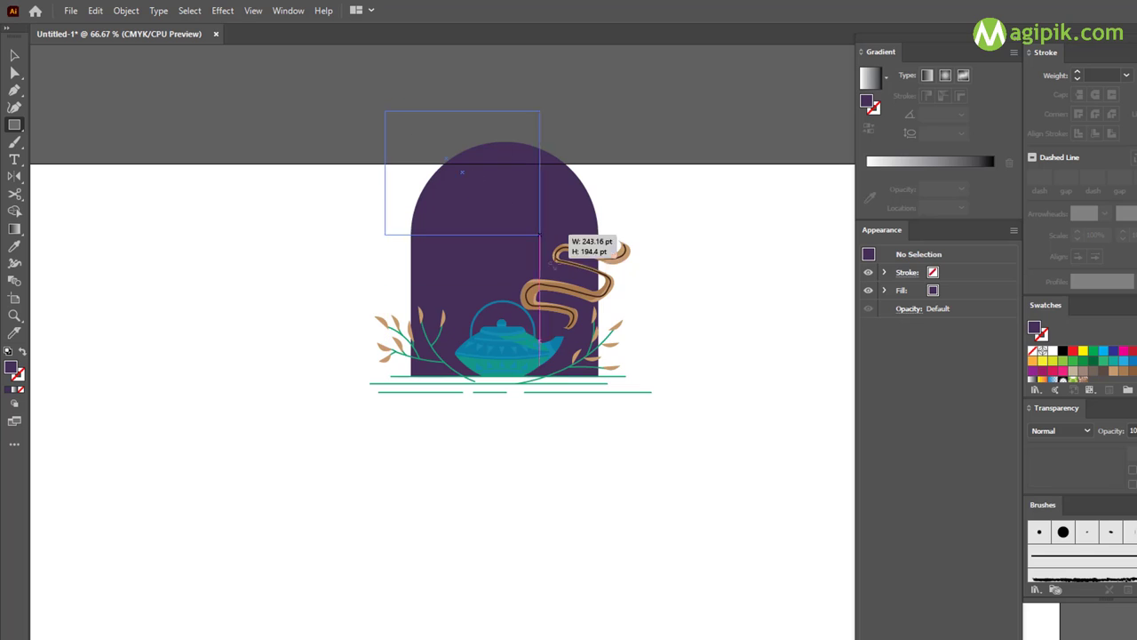
{"action": "key", "text": "shift"}
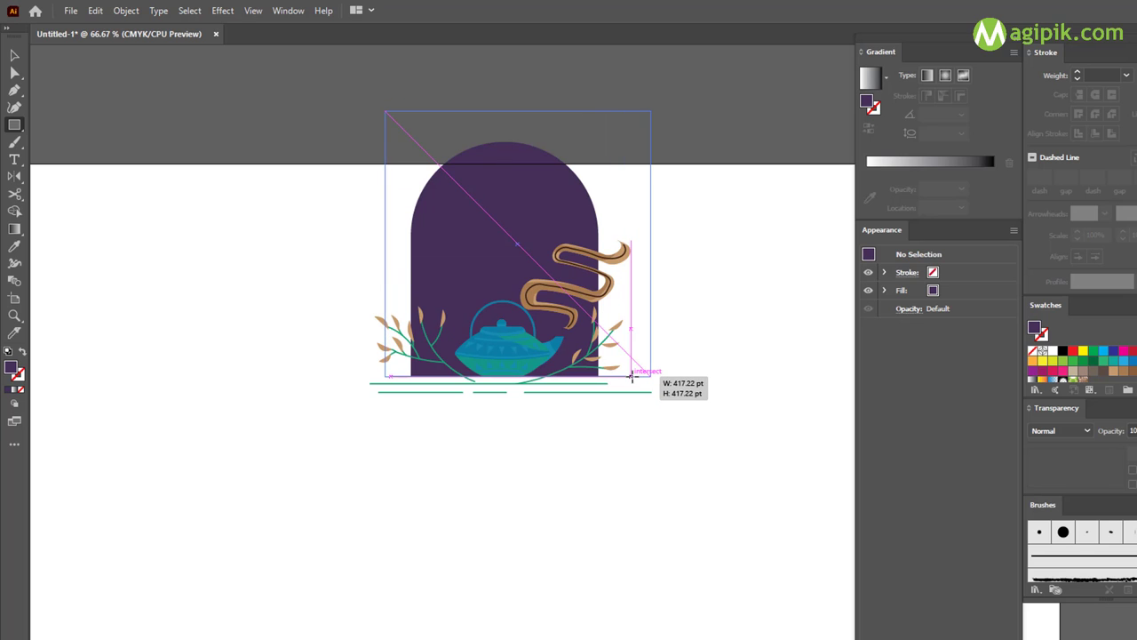
{"action": "left_click_drag", "start_coordinate": [629, 376], "coordinate": [628, 376]}
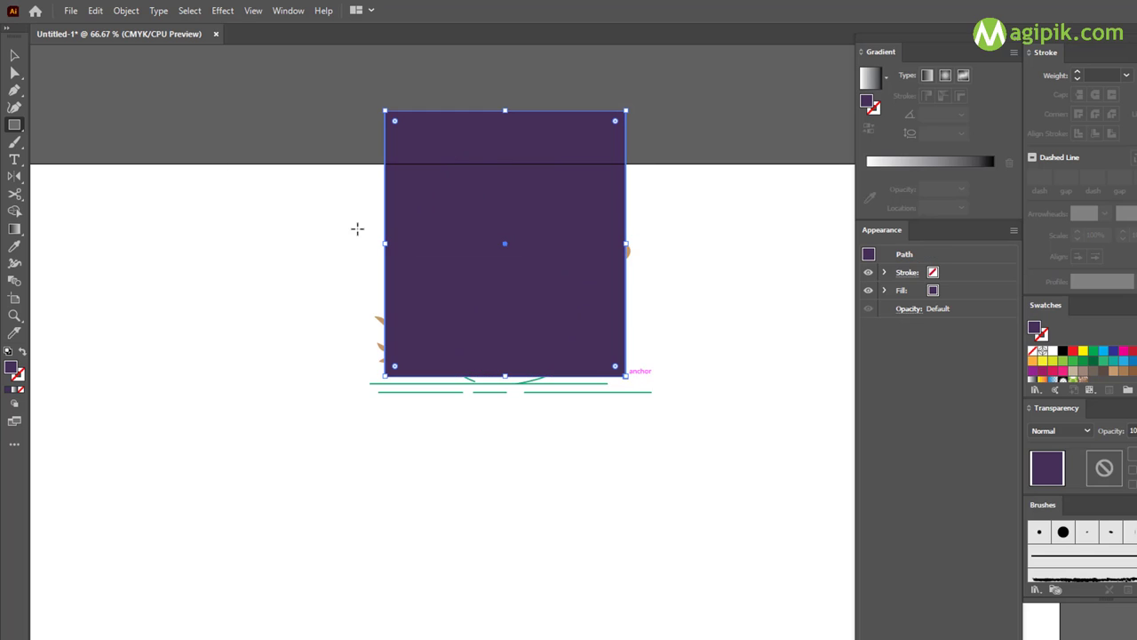
{"action": "left_click", "coordinate": [23, 352]}
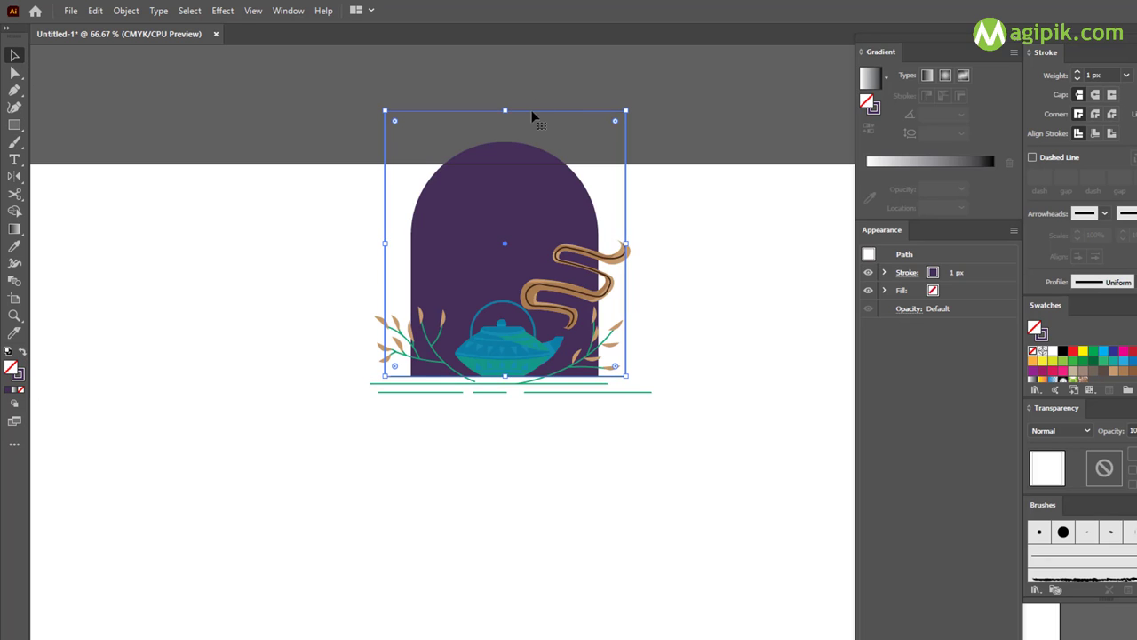
{"action": "left_click_drag", "start_coordinate": [532, 113], "coordinate": [489, 93]}
{"action": "key", "text": "a"}
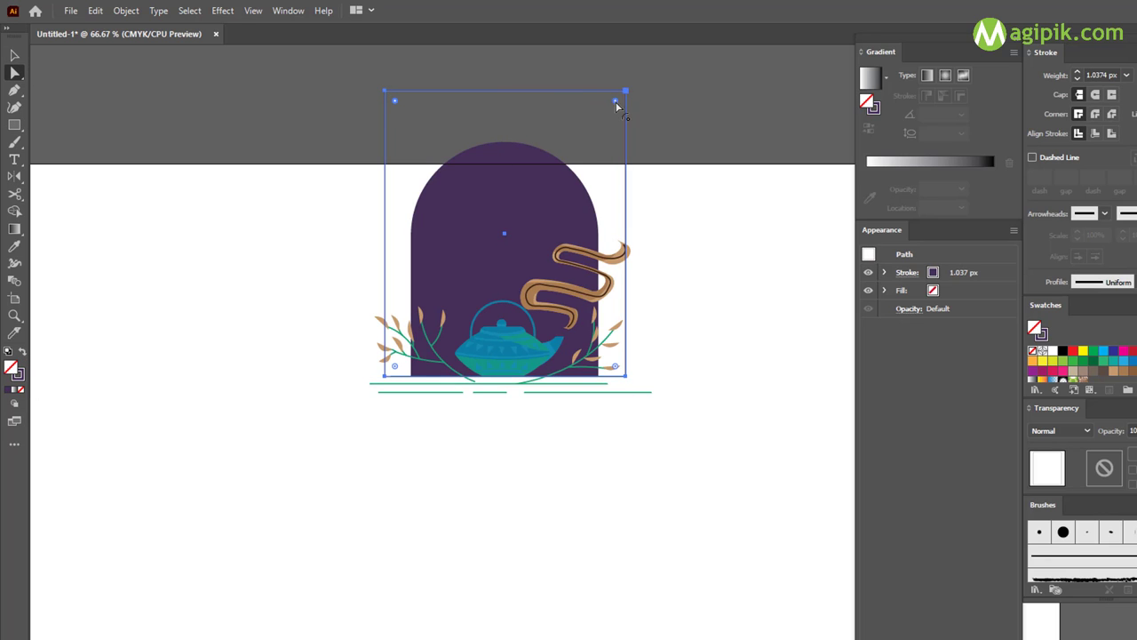
{"action": "left_click_drag", "start_coordinate": [616, 106], "coordinate": [431, 190]}
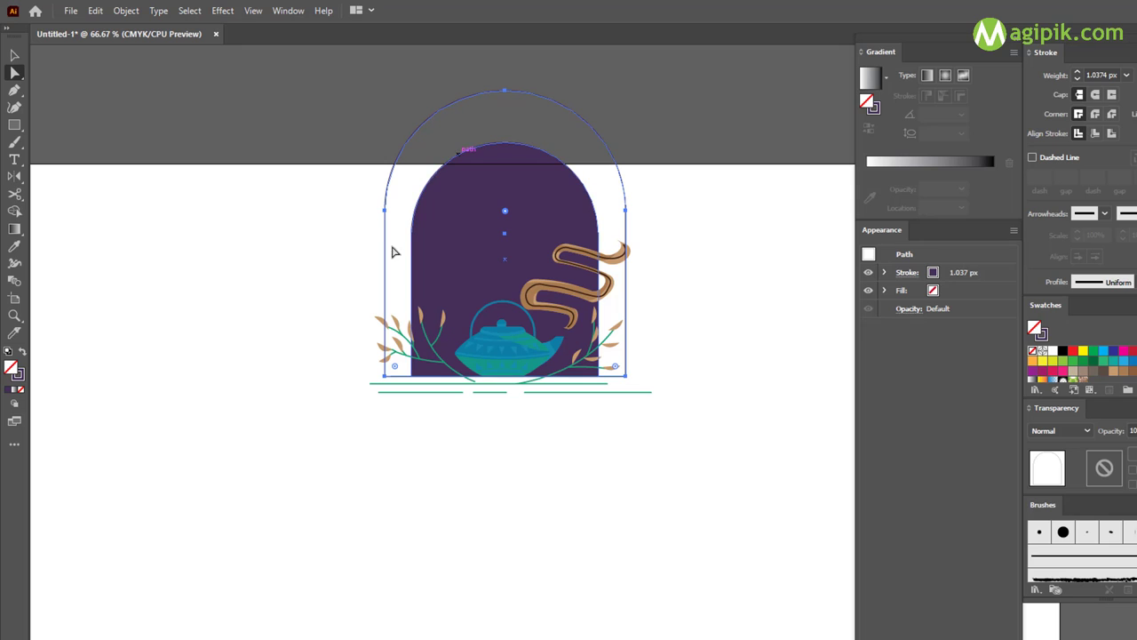
Color the arch outline dark purple #341c4c and thicken its stroke to 7 px
{"action": "left_click", "coordinate": [22, 352]}
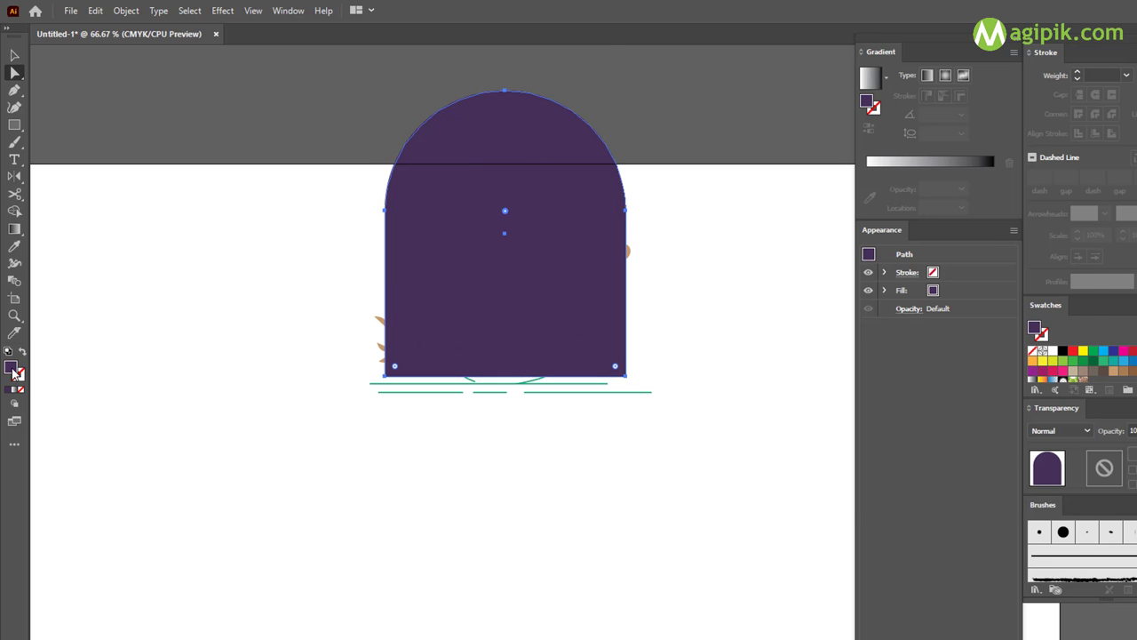
{"action": "double_click", "coordinate": [12, 369]}
{"action": "type", "text": "341c4c"}
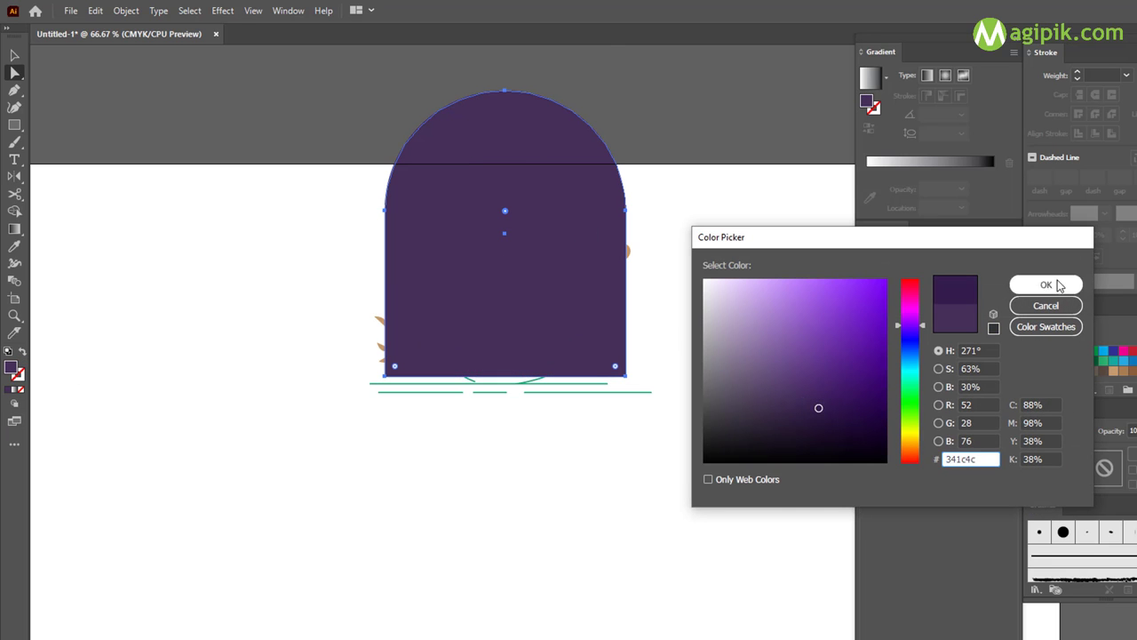
{"action": "left_click", "coordinate": [1045, 284]}
{"action": "left_click", "coordinate": [22, 352]}
{"action": "key", "text": "v"}
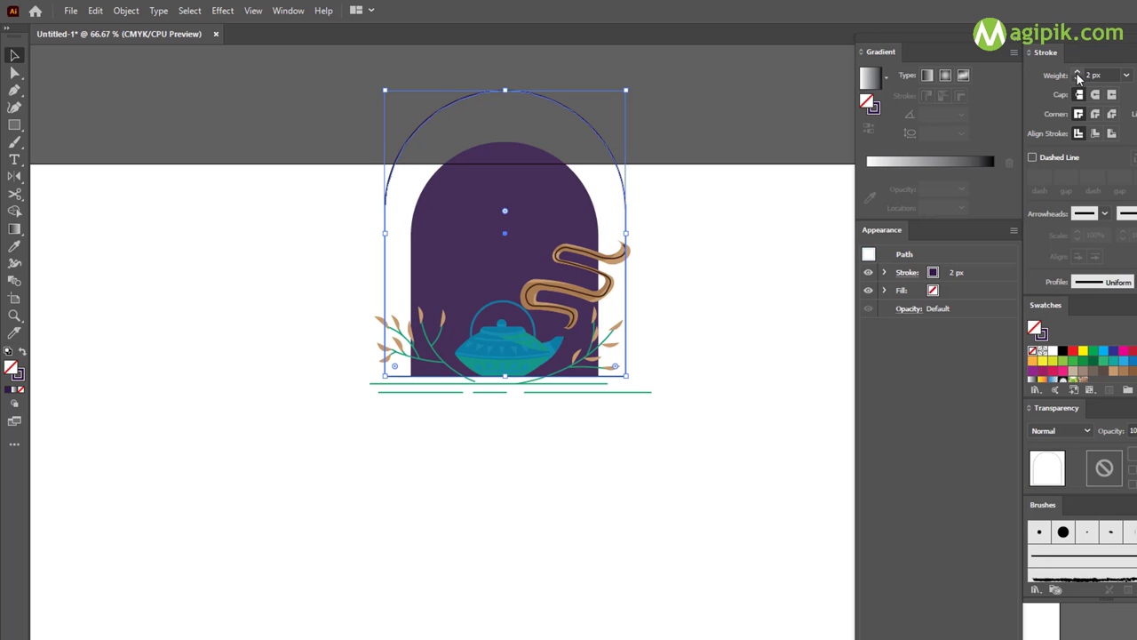
{"action": "left_click", "coordinate": [1077, 76]}
{"action": "left_click", "coordinate": [1077, 75]}
{"action": "left_click", "coordinate": [316, 130]}
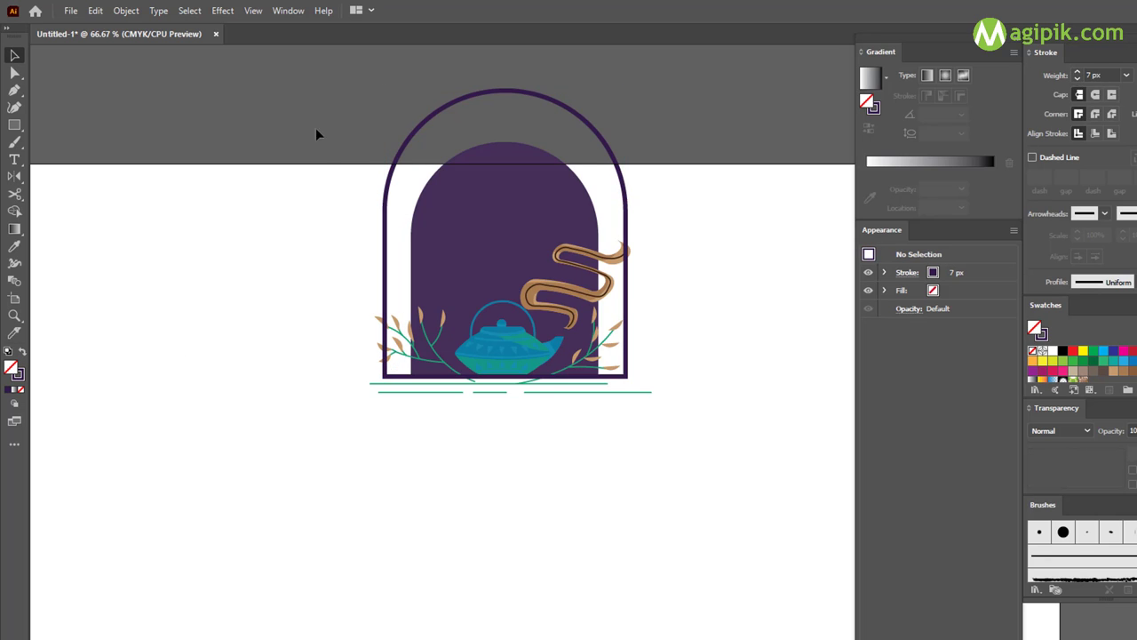
Select all the artwork in the scene, including the arch outline
{"action": "left_click_drag", "start_coordinate": [315, 133], "coordinate": [752, 437]}
{"action": "left_click", "coordinate": [602, 135]}
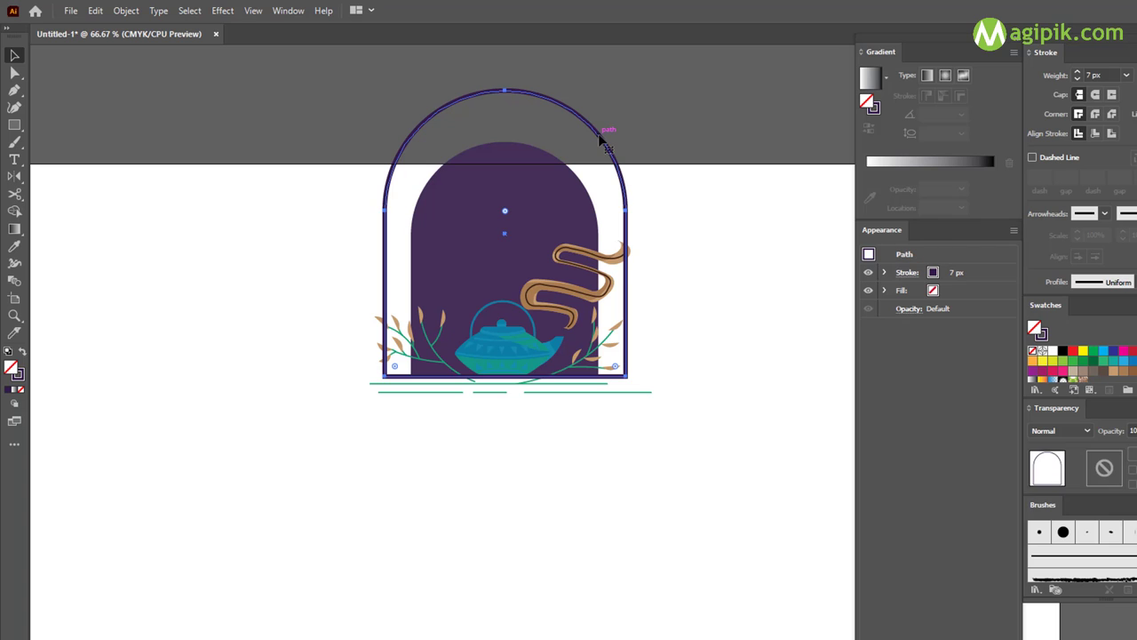
{"action": "left_click", "coordinate": [766, 287]}
{"action": "left_click_drag", "start_coordinate": [317, 94], "coordinate": [728, 445]}
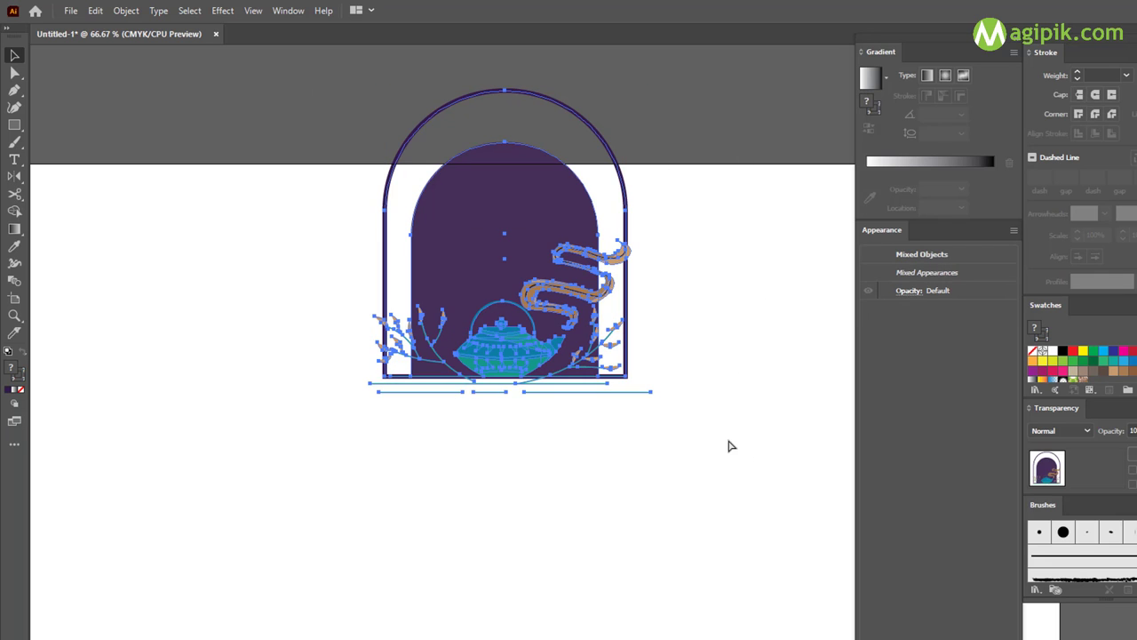
Group all the artwork and scale the group up to fill the artboard
{"action": "key", "text": "ctrl+g"}
{"action": "key", "text": "ctrl+minus"}
{"action": "key", "text": "ctrl+minus"}
{"action": "key", "text": "ctrl+equal"}
{"action": "mouse_move", "coordinate": [549, 218]}
{"action": "left_mouse_down"}
{"action": "mouse_move", "coordinate": [489, 520]}
{"action": "mouse_move", "coordinate": [497, 535]}
{"action": "left_mouse_up"}
{"action": "left_click_drag", "start_coordinate": [500, 364], "coordinate": [544, 117]}
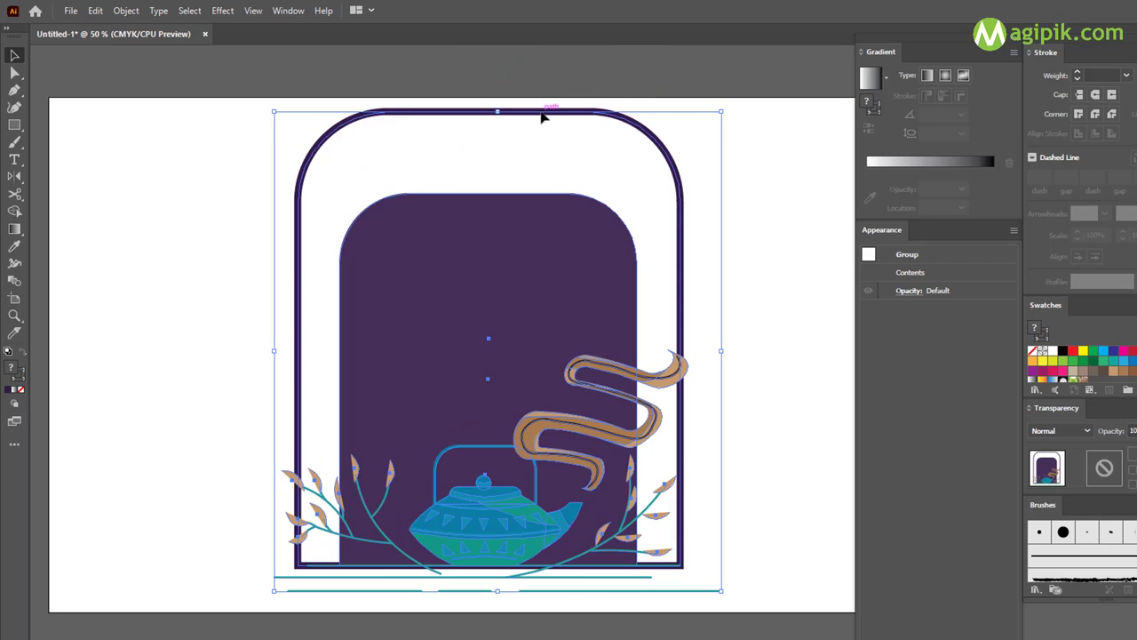
{"action": "key", "text": "ctrl+minus"}
{"action": "left_click", "coordinate": [701, 186]}
{"action": "left_click", "coordinate": [446, 213]}
Inside the group, round the inner purple arch's top into a full semicircle
{"action": "double_click", "coordinate": [467, 213]}
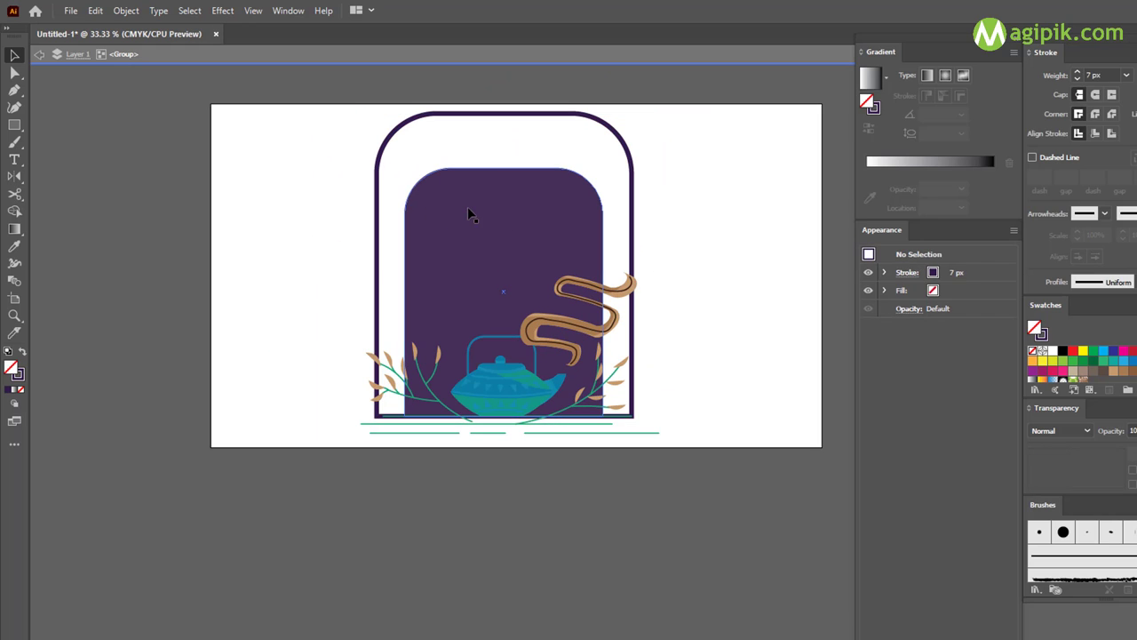
{"action": "left_click", "coordinate": [469, 209]}
{"action": "key", "text": "a"}
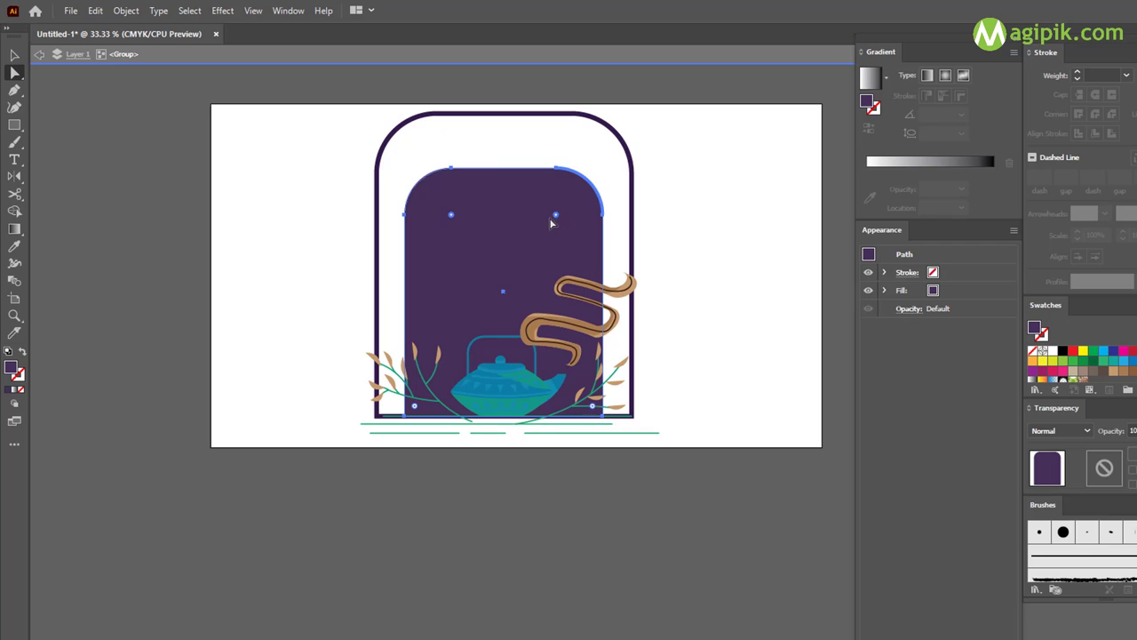
{"action": "left_click_drag", "start_coordinate": [551, 224], "coordinate": [525, 130]}
{"action": "left_click", "coordinate": [453, 114]}
Round the outer arch outline's top into a semicircle and exit the group
{"action": "left_click", "coordinate": [16, 55]}
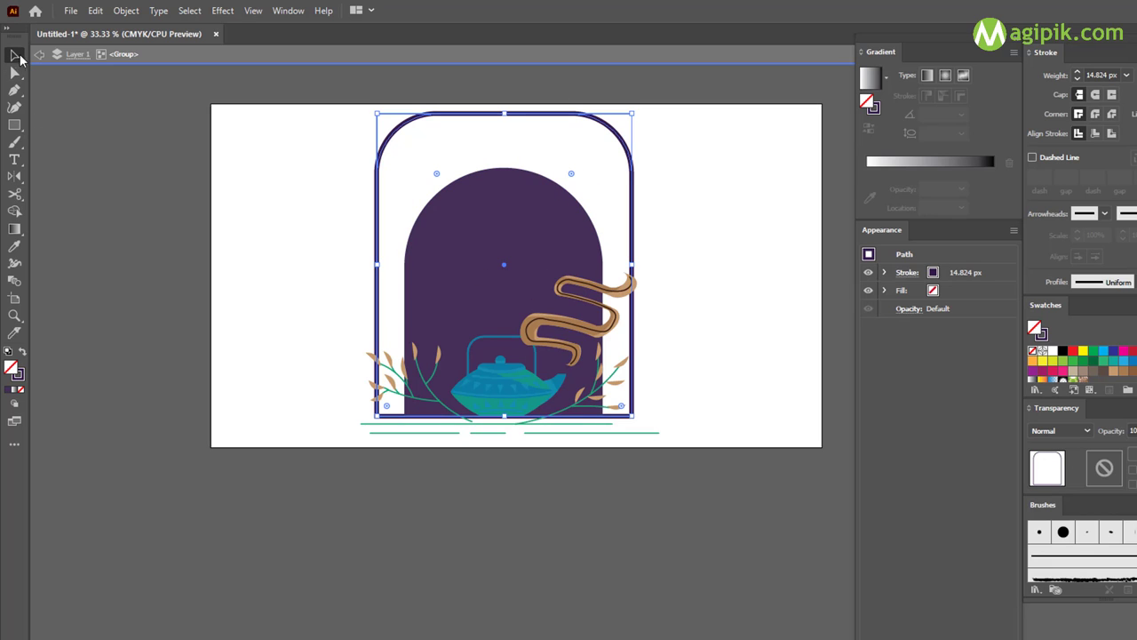
{"action": "left_click", "coordinate": [13, 73]}
{"action": "left_click", "coordinate": [258, 172]}
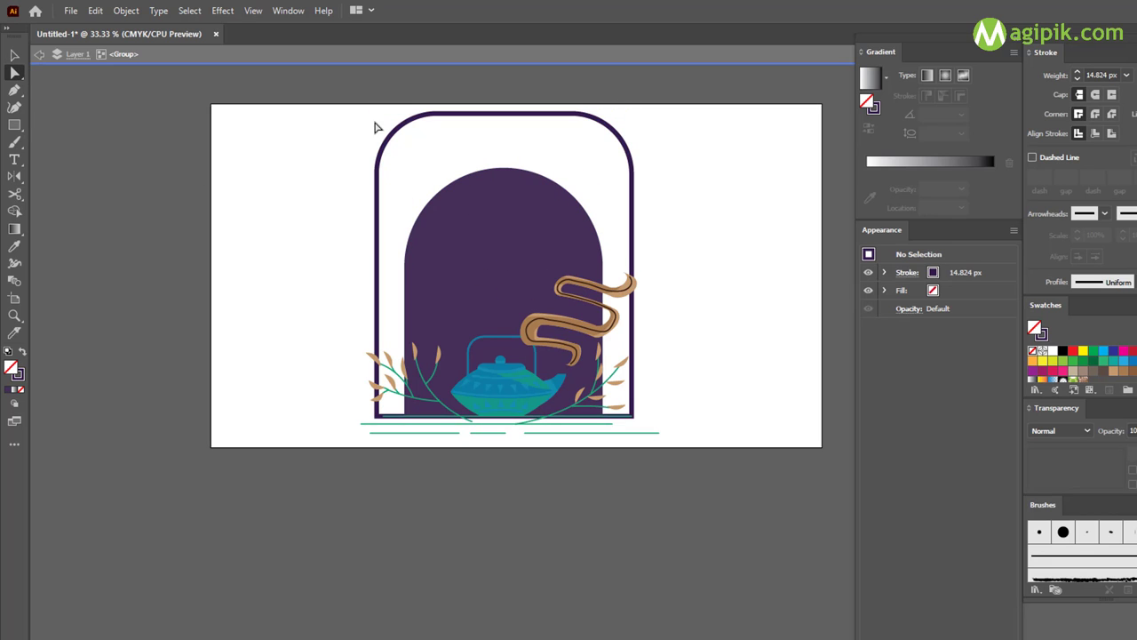
{"action": "mouse_move", "coordinate": [256, 112]}
{"action": "left_mouse_down"}
{"action": "mouse_move", "coordinate": [423, 153]}
{"action": "mouse_move", "coordinate": [493, 233]}
{"action": "left_mouse_up"}
{"action": "left_click", "coordinate": [14, 56]}
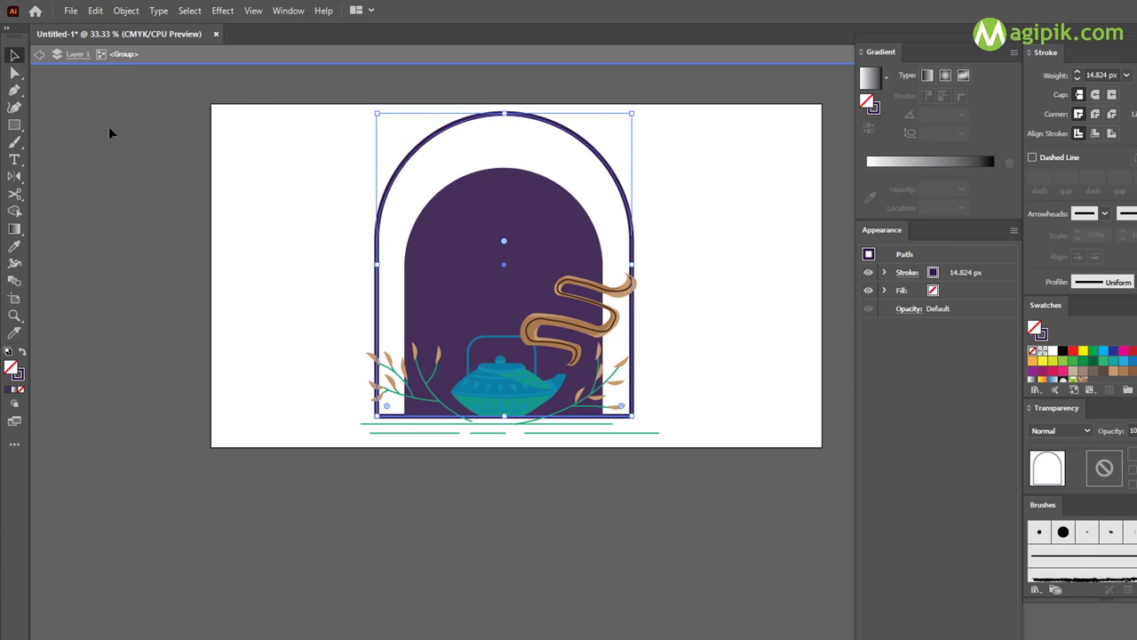
{"action": "double_click", "coordinate": [109, 129]}
{"action": "left_click", "coordinate": [14, 124]}
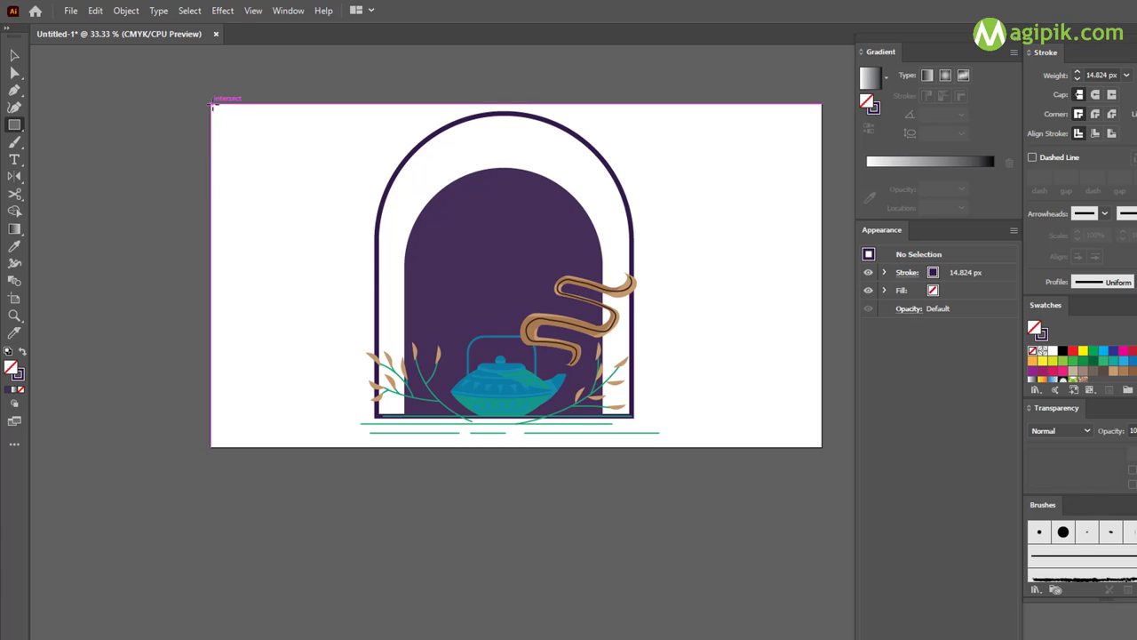
Draw an artboard-sized rectangle filled with a saturated purple and no outline
{"action": "left_click_drag", "start_coordinate": [211, 104], "coordinate": [825, 449]}
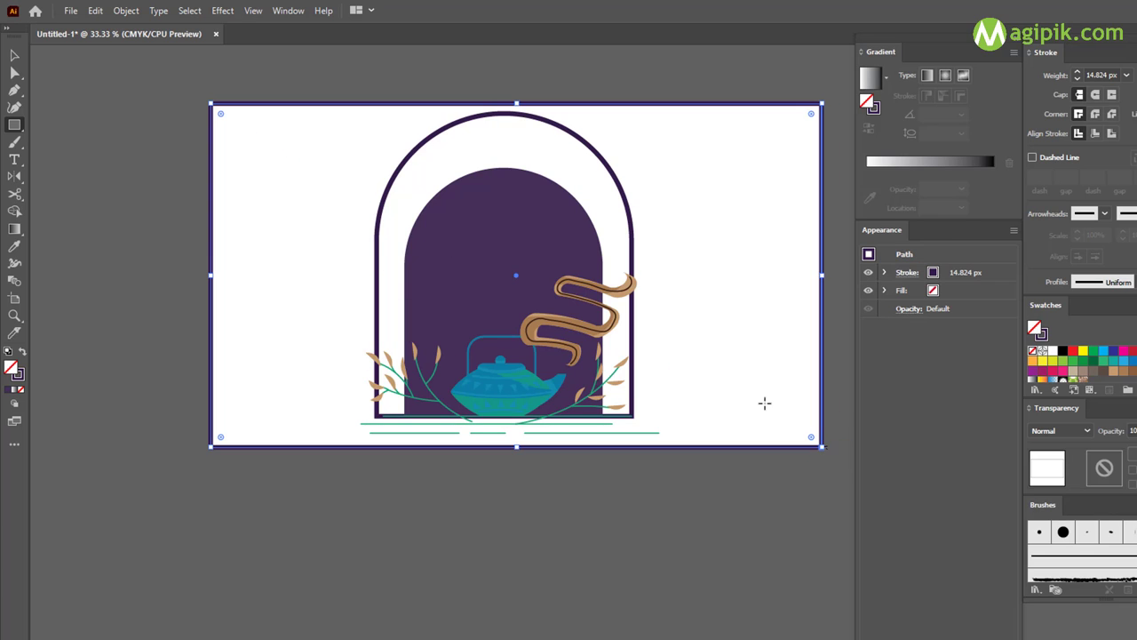
{"action": "left_click", "coordinate": [23, 351]}
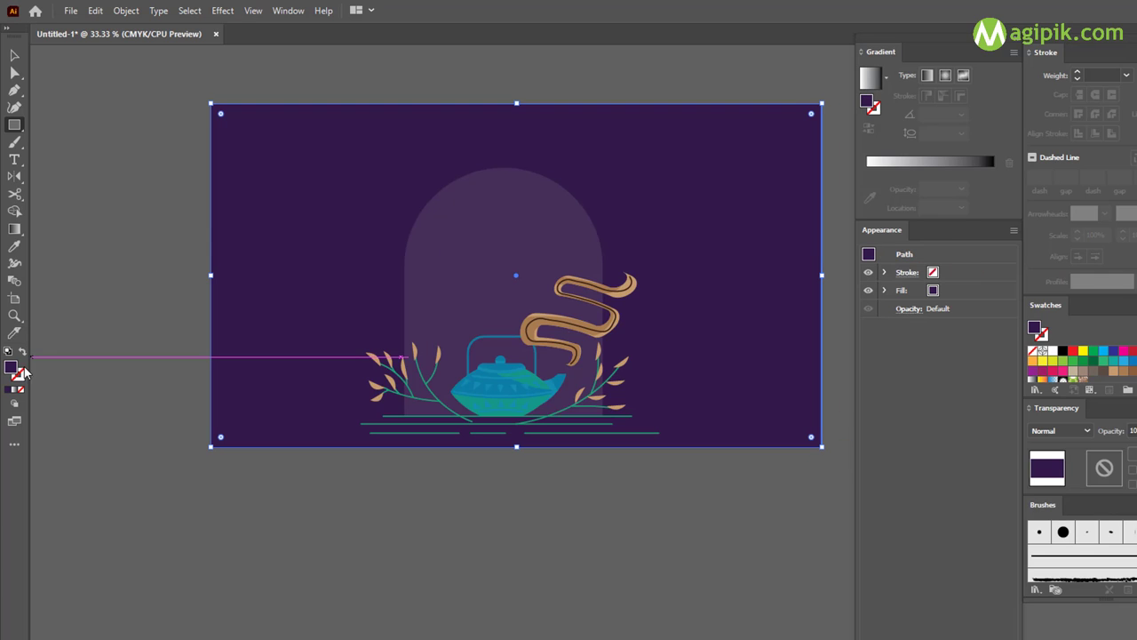
{"action": "double_click", "coordinate": [11, 367]}
{"action": "left_click_drag", "start_coordinate": [820, 415], "coordinate": [889, 415]}
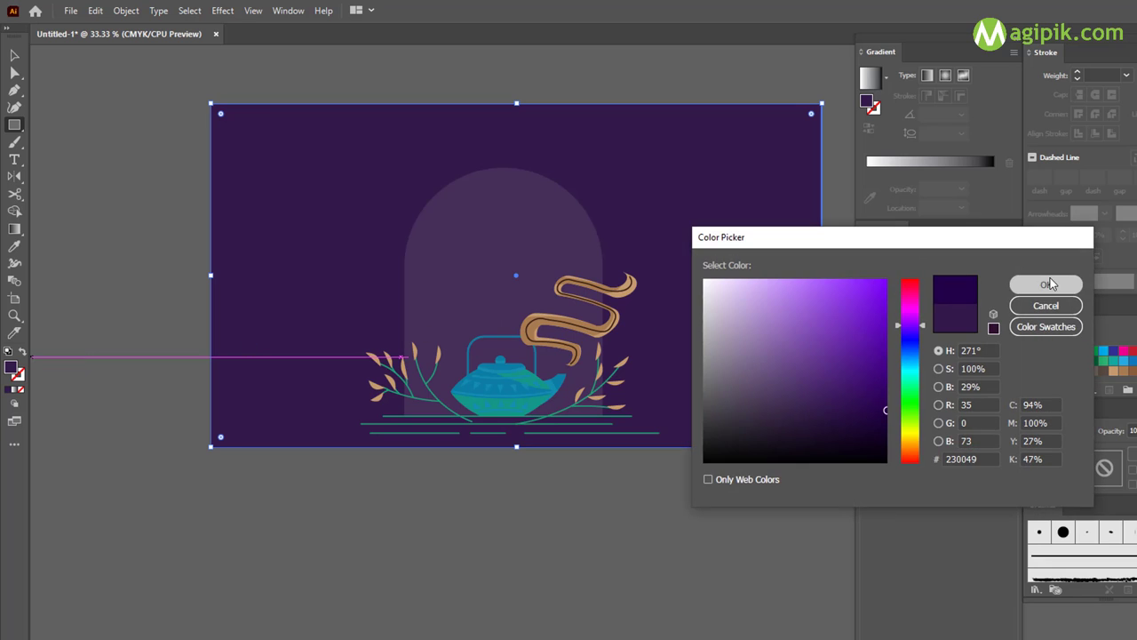
{"action": "left_click", "coordinate": [1028, 284]}
Shift the background fill to a muted grey-purple and check the result
{"action": "double_click", "coordinate": [12, 367]}
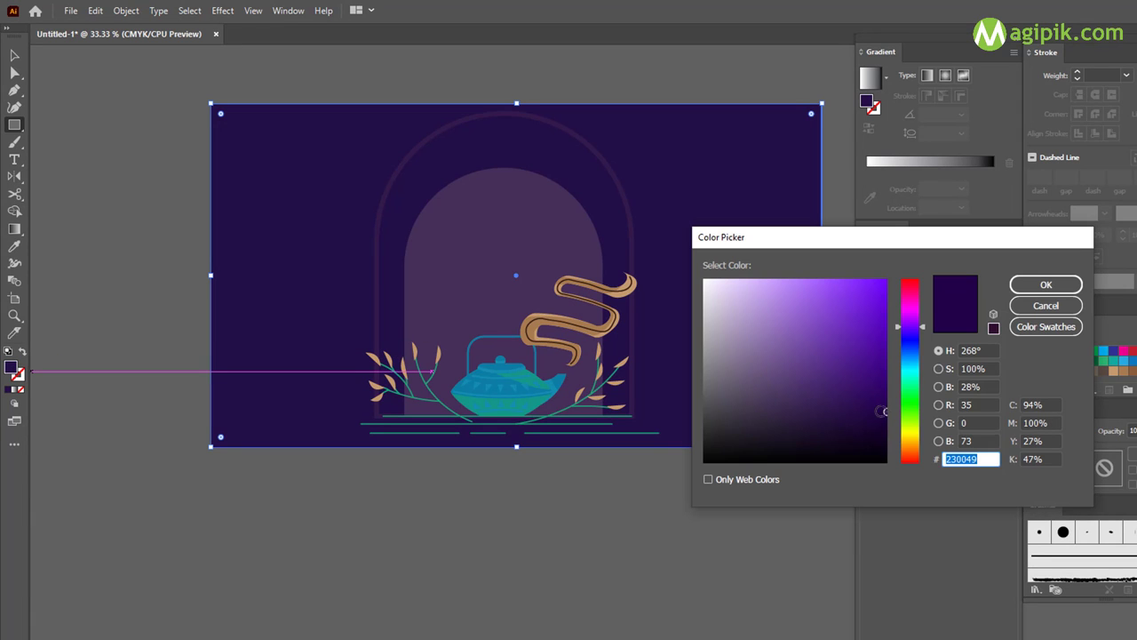
{"action": "left_click_drag", "start_coordinate": [897, 420], "coordinate": [731, 406]}
{"action": "left_click", "coordinate": [1046, 284]}
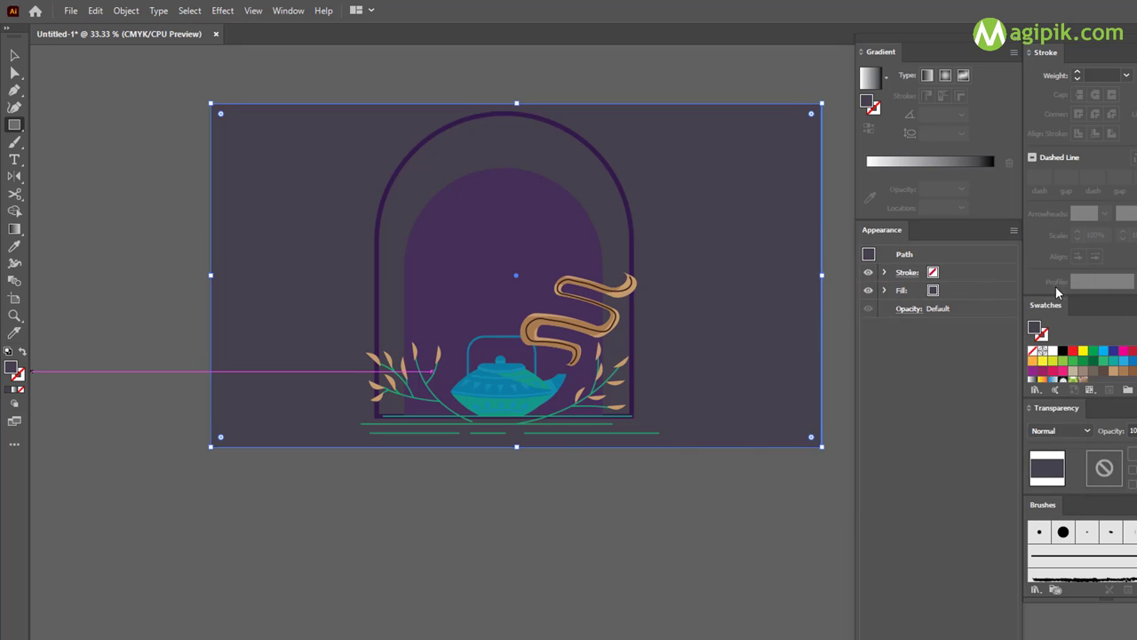
{"action": "left_click", "coordinate": [133, 129]}
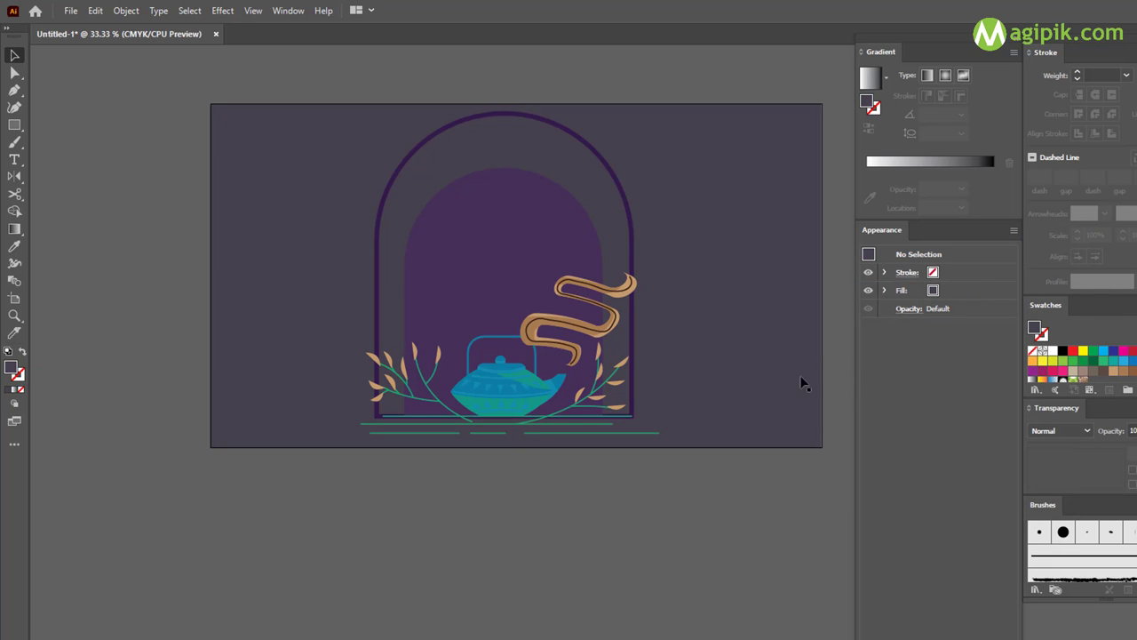
{"action": "scroll", "coordinate": [478, 411], "scroll_direction": "up", "scroll_amount": 3}
{"action": "scroll", "coordinate": [477, 480], "scroll_direction": "down", "scroll_amount": 3}
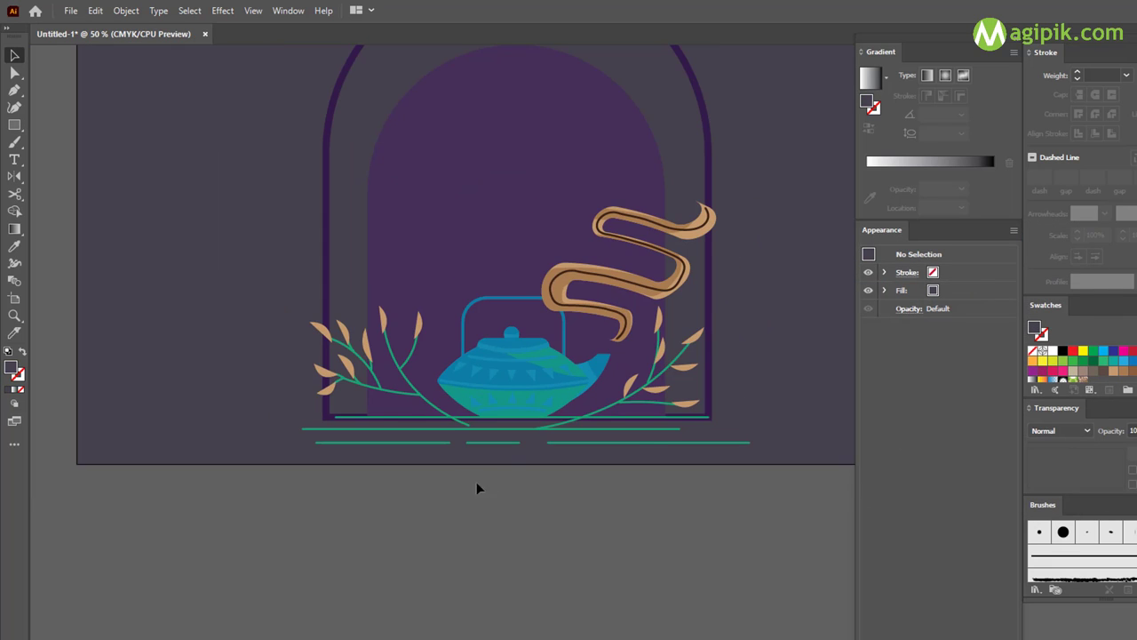
{"action": "left_click", "coordinate": [784, 340]}
{"action": "left_click", "coordinate": [191, 315]}
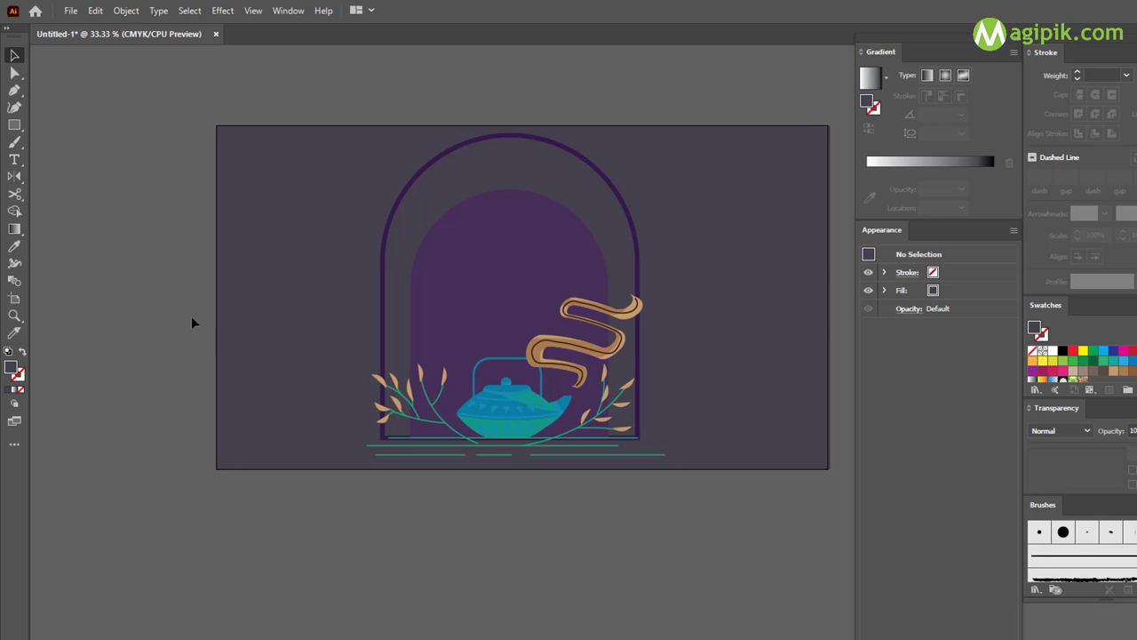